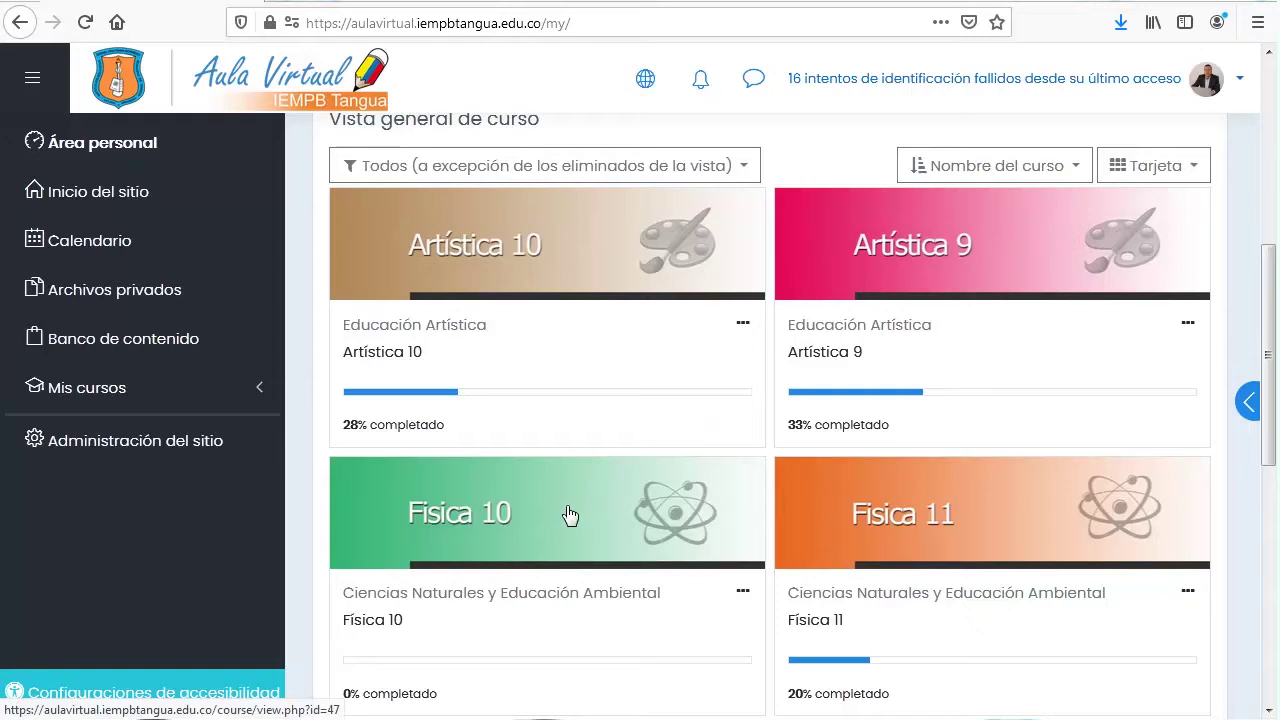
# - Turn on editing in the Física 10 course and start adding a new Cuestionario to Periodo 1
pyautogui.click(568, 514)
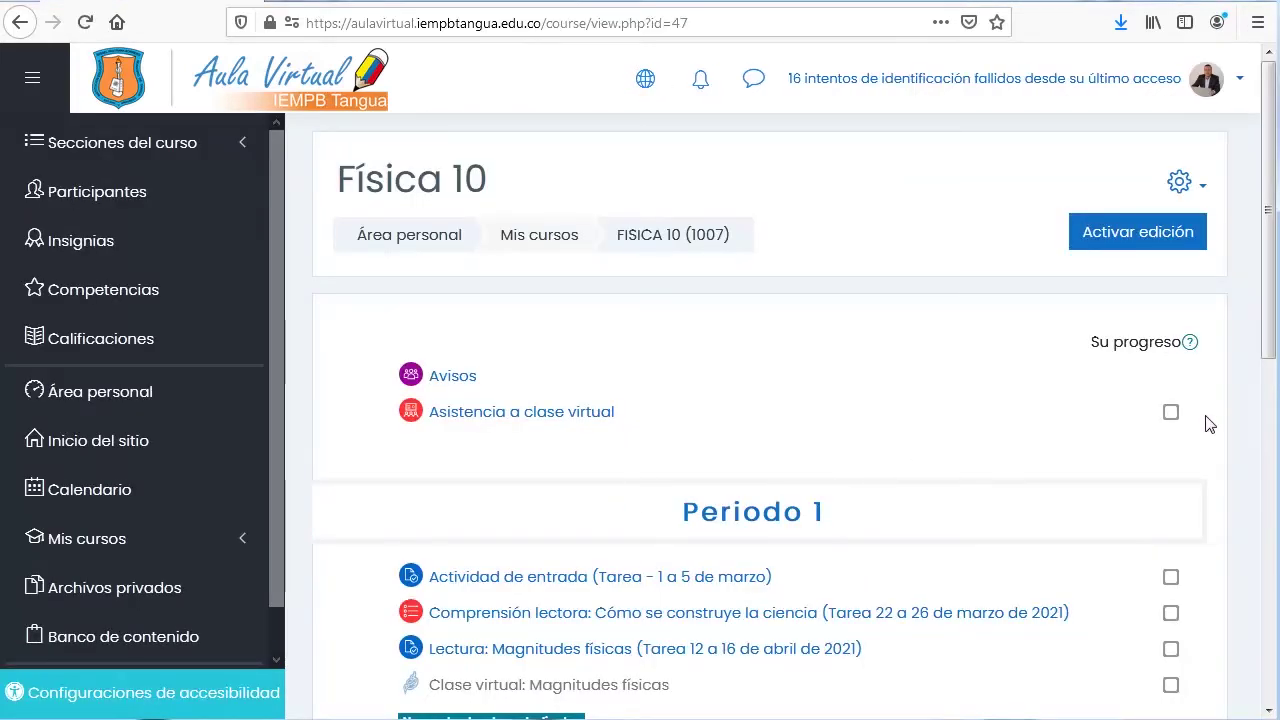
pyautogui.click(1148, 245)
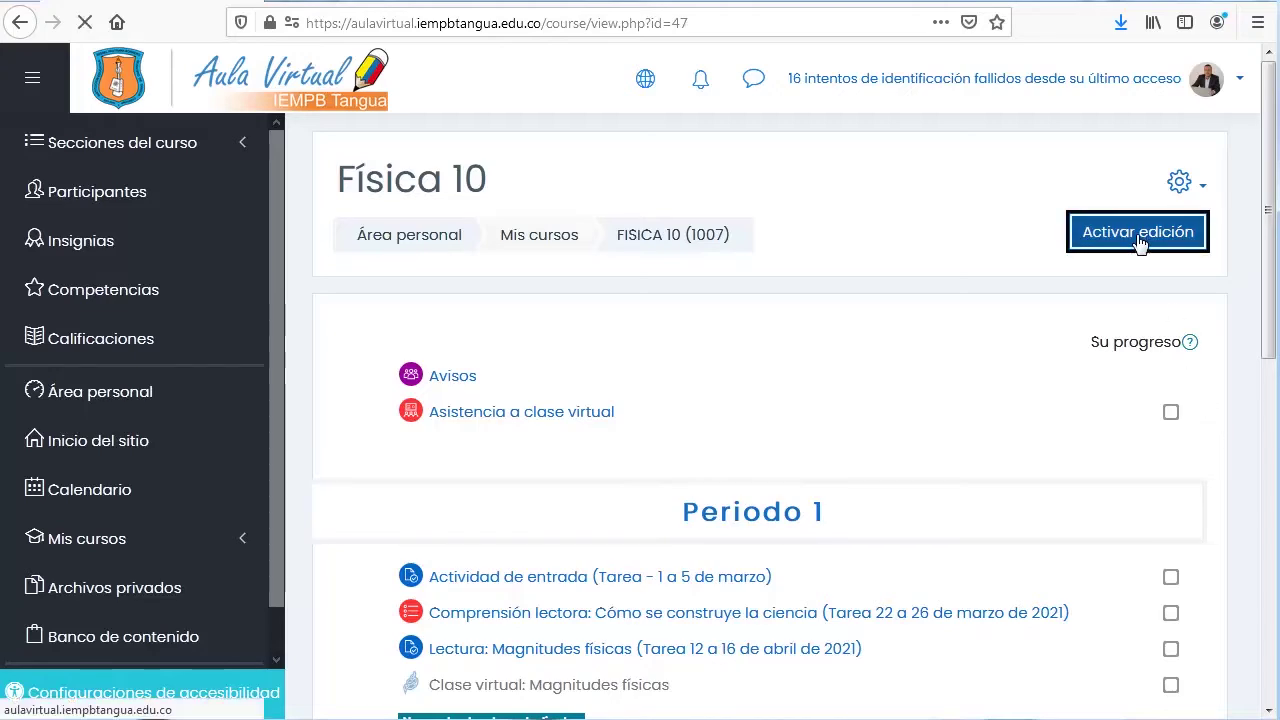
pyautogui.scroll(-4, 975, 362)
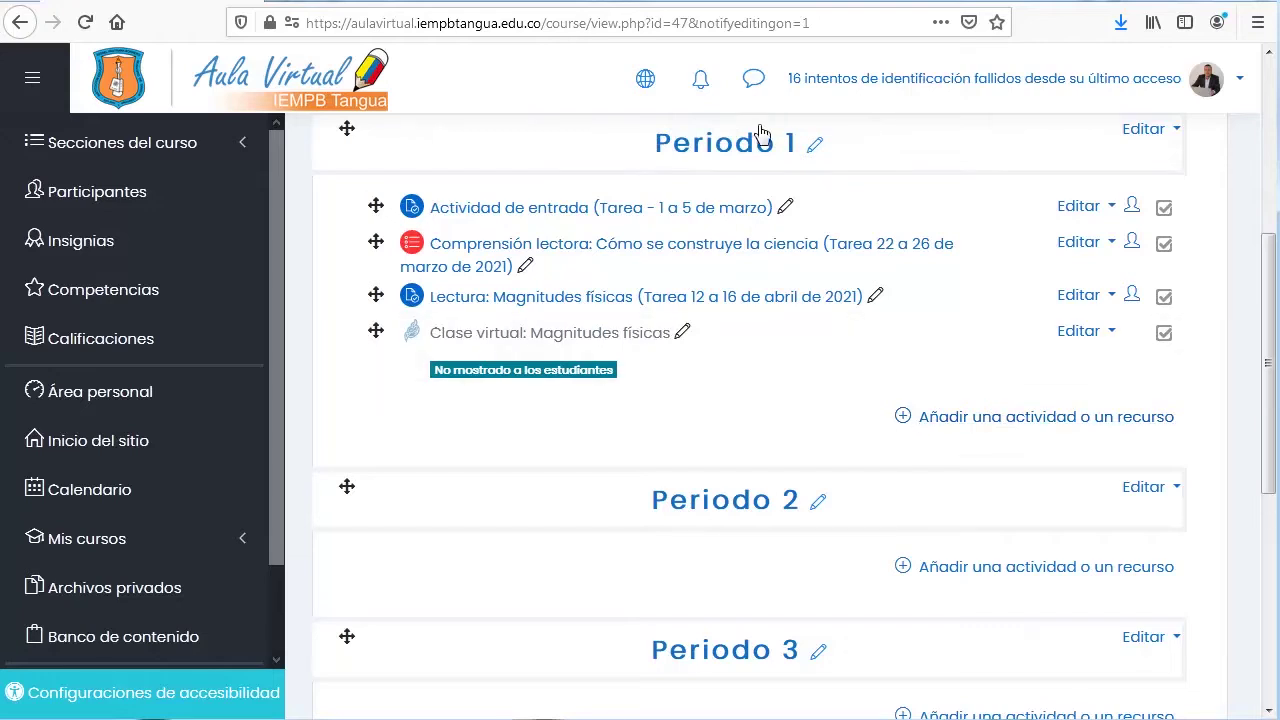
pyautogui.click(980, 427)
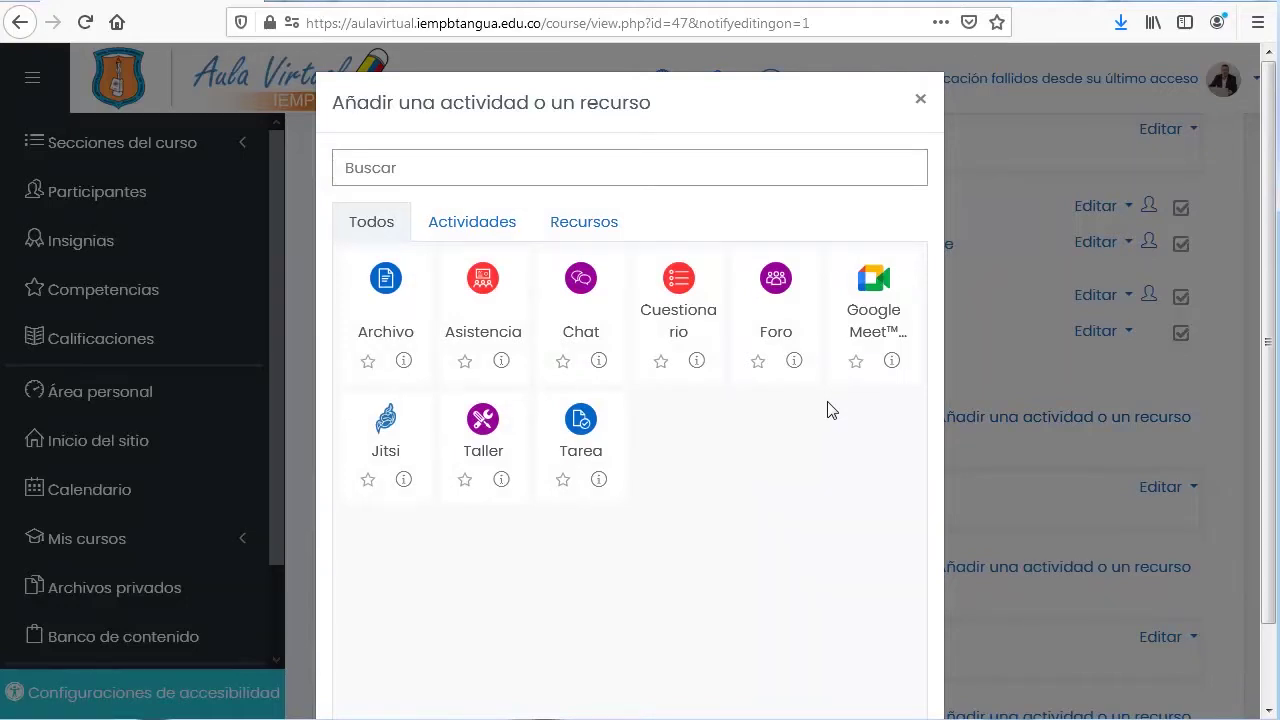
pyautogui.click(689, 314)
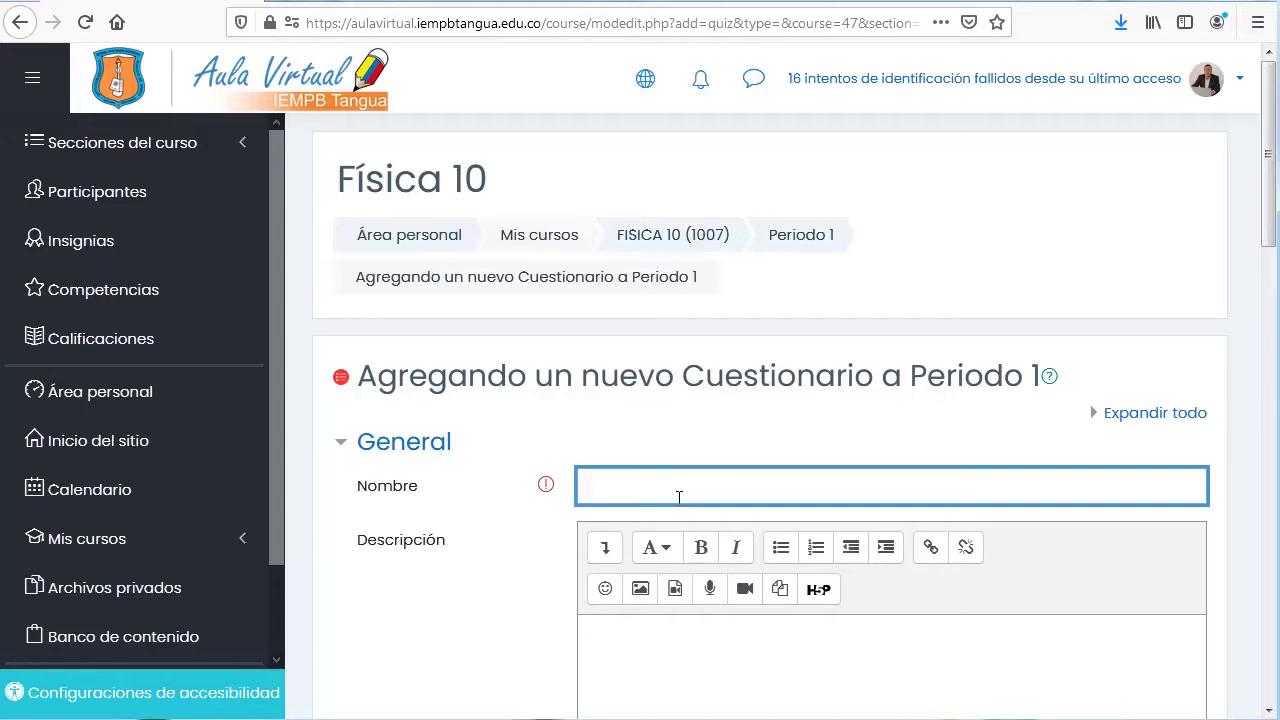
# - Name the new quiz "Comprensión lectora: Magnitudes físicas"
pyautogui.write('Comprensión ')
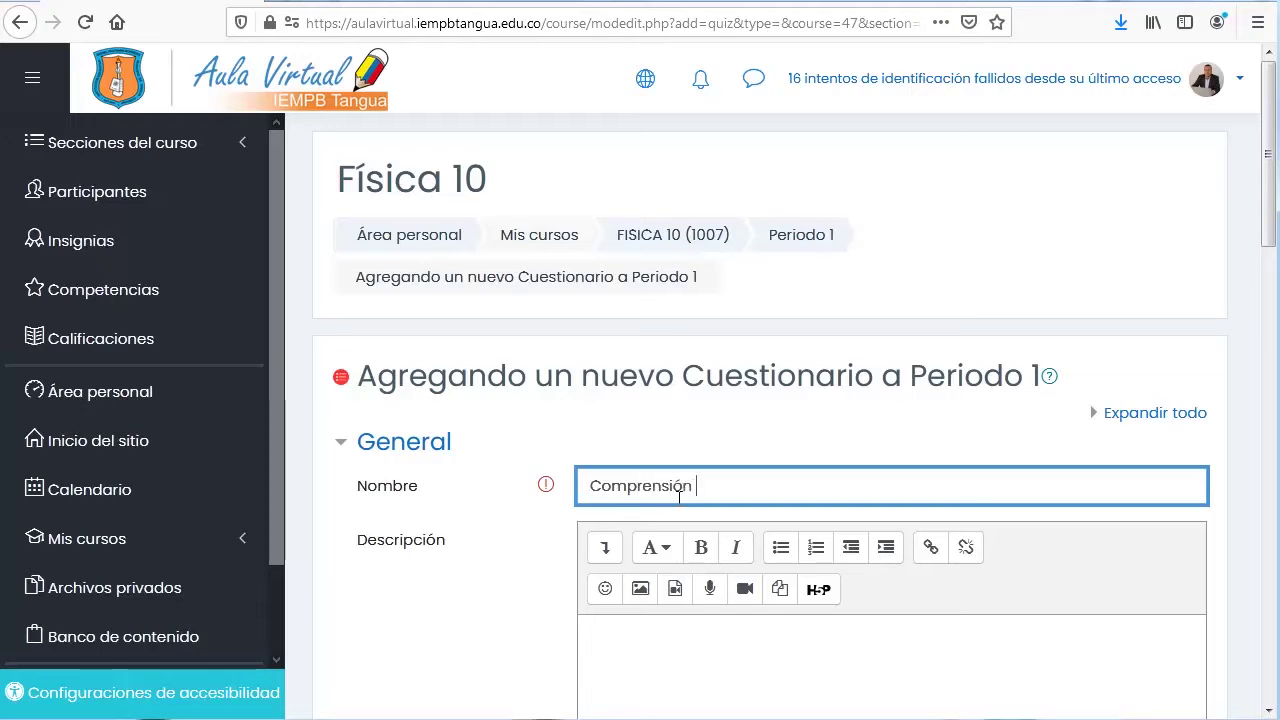
pyautogui.write('lectora')
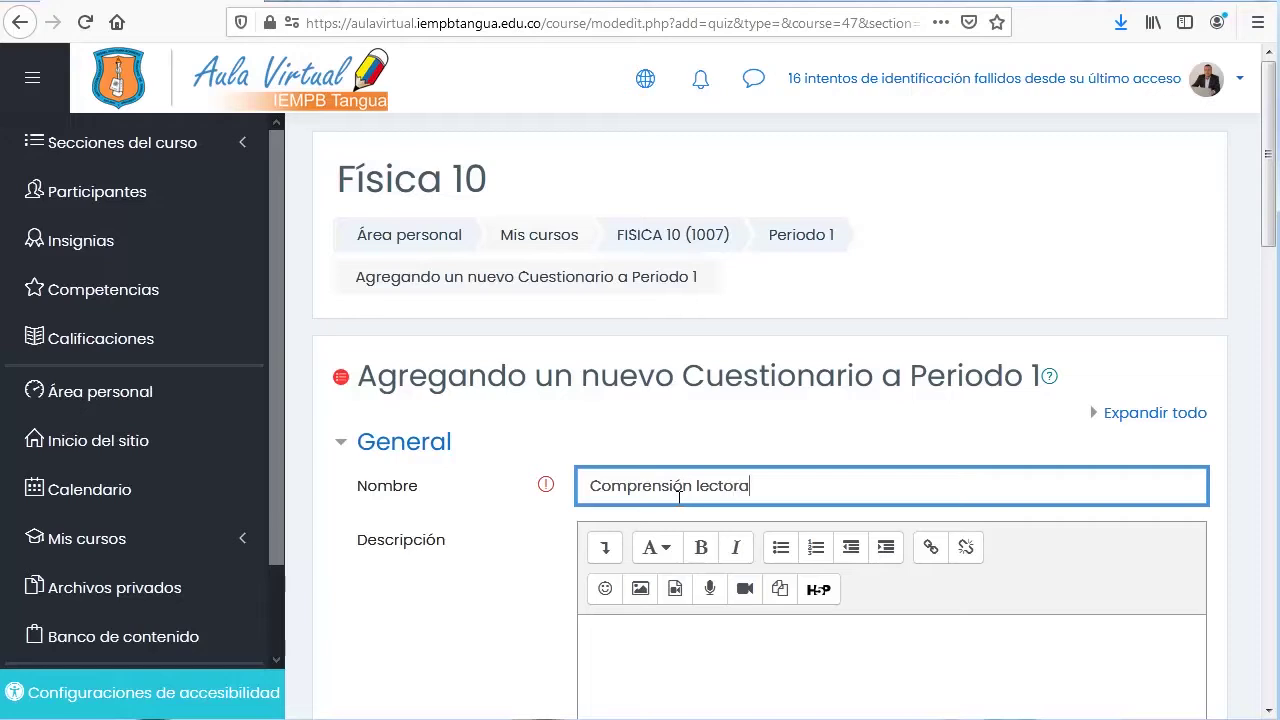
pyautogui.write(': Magnitudes f')
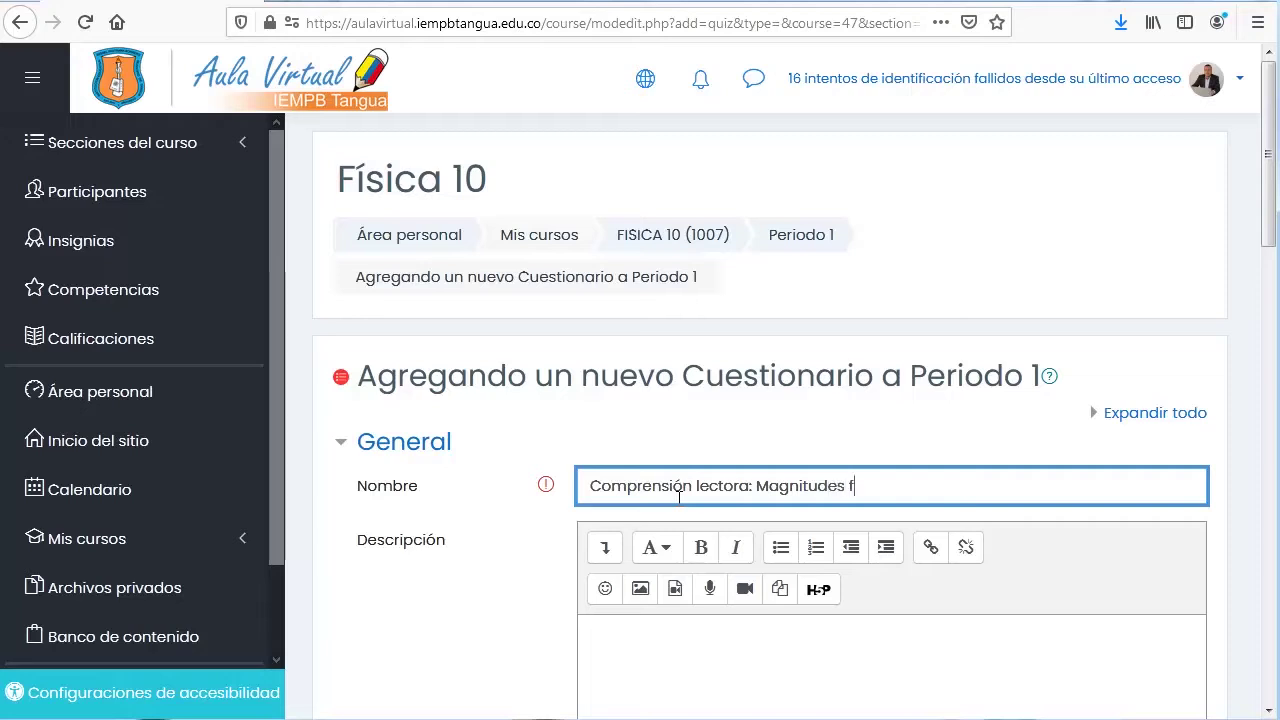
pyautogui.write('ísicas')
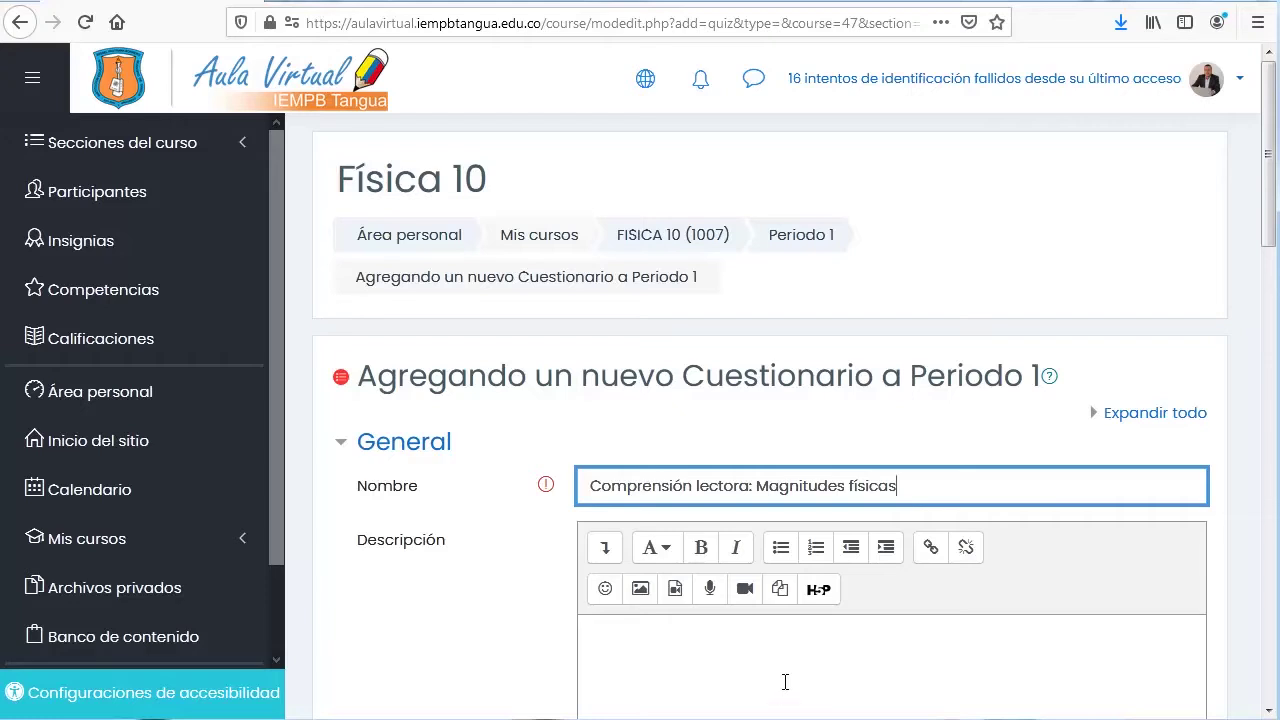
# - Enter the description "Este cuestionario consta de 10 preguntas de selección múltiple con única respuesta. Seleccione la opción que corresponda a la respuesta correcta."
pyautogui.scroll(-3, 775, 685)
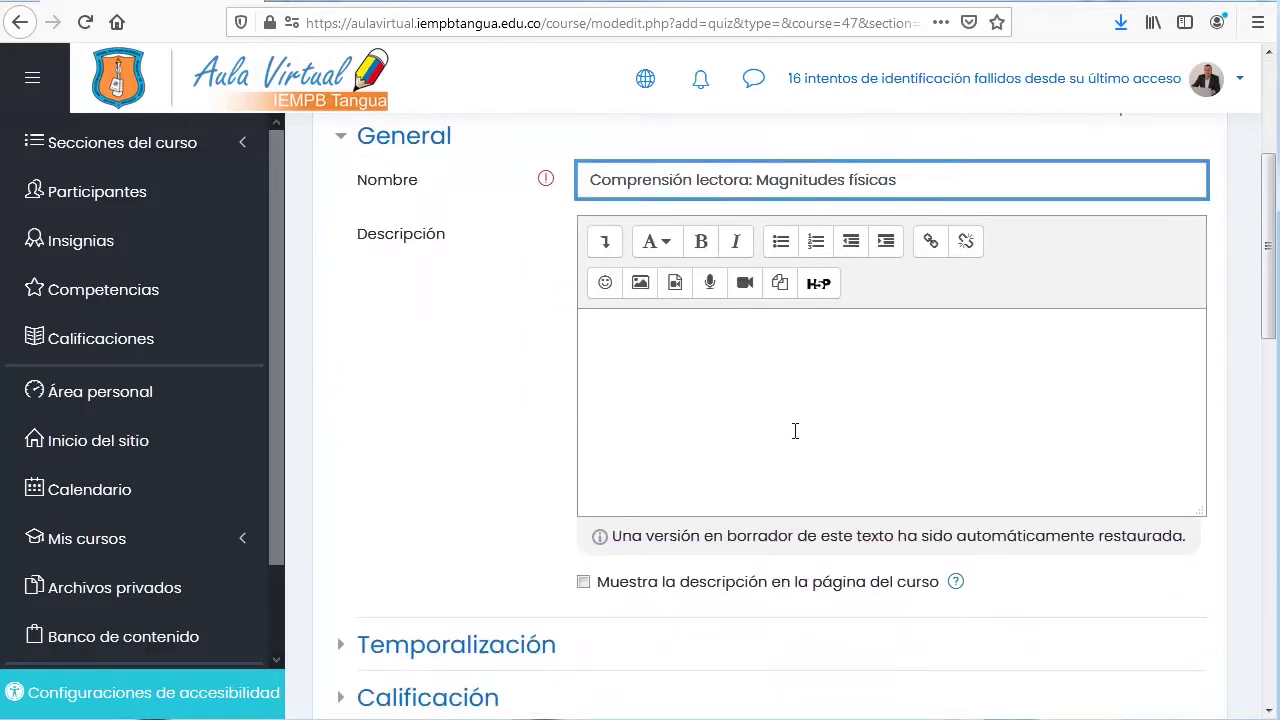
pyautogui.click(795, 431)
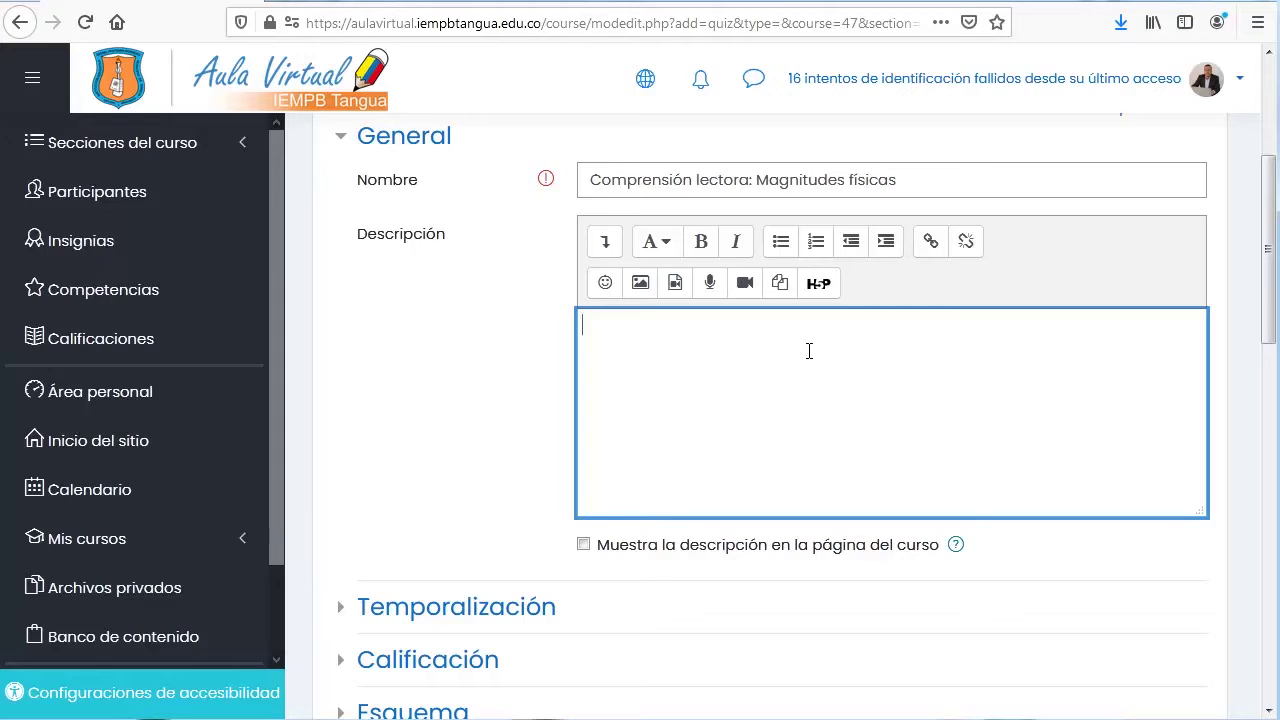
pyautogui.write('Este cuestionario consta de 10 preguntas de selección múltiple con única respuesta. Seleccione la opción que corresponda a la respuesta correcta.')
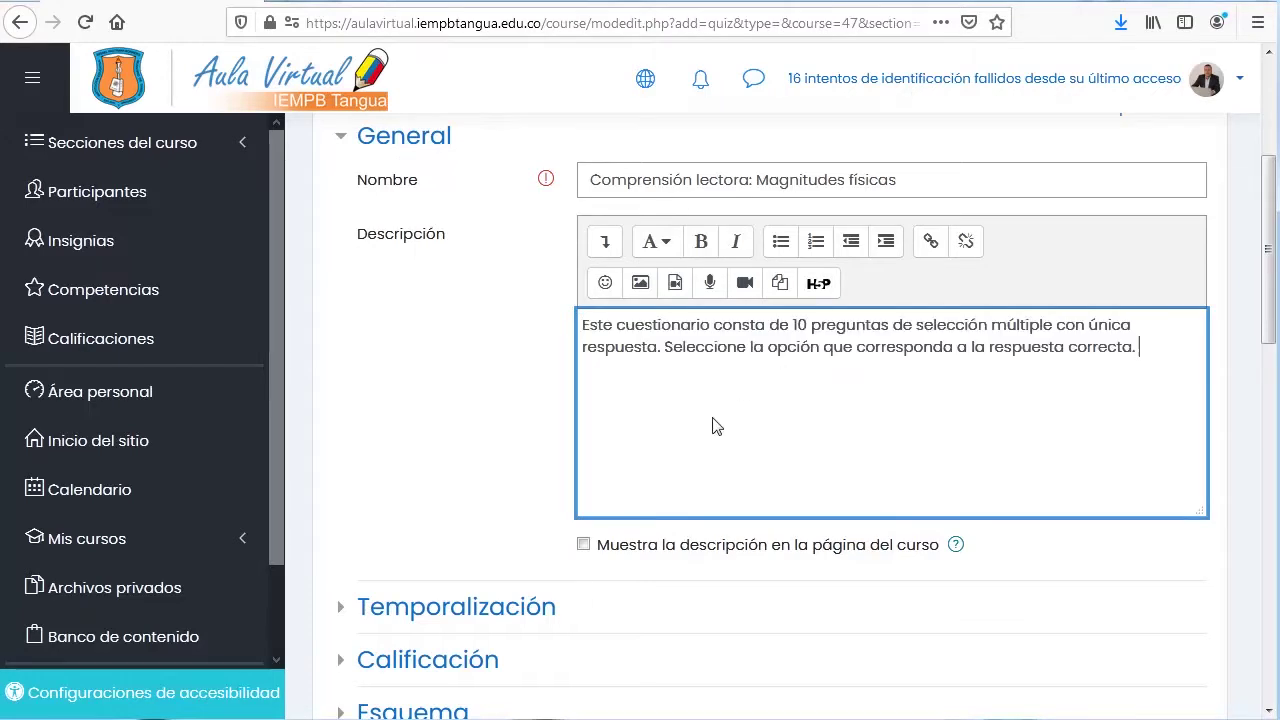
pyautogui.click(1125, 548)
# - Enable the quiz's opening date under Temporalización and set it to 22 abril 2021 at 00:00
pyautogui.scroll(-4, 1130, 553)
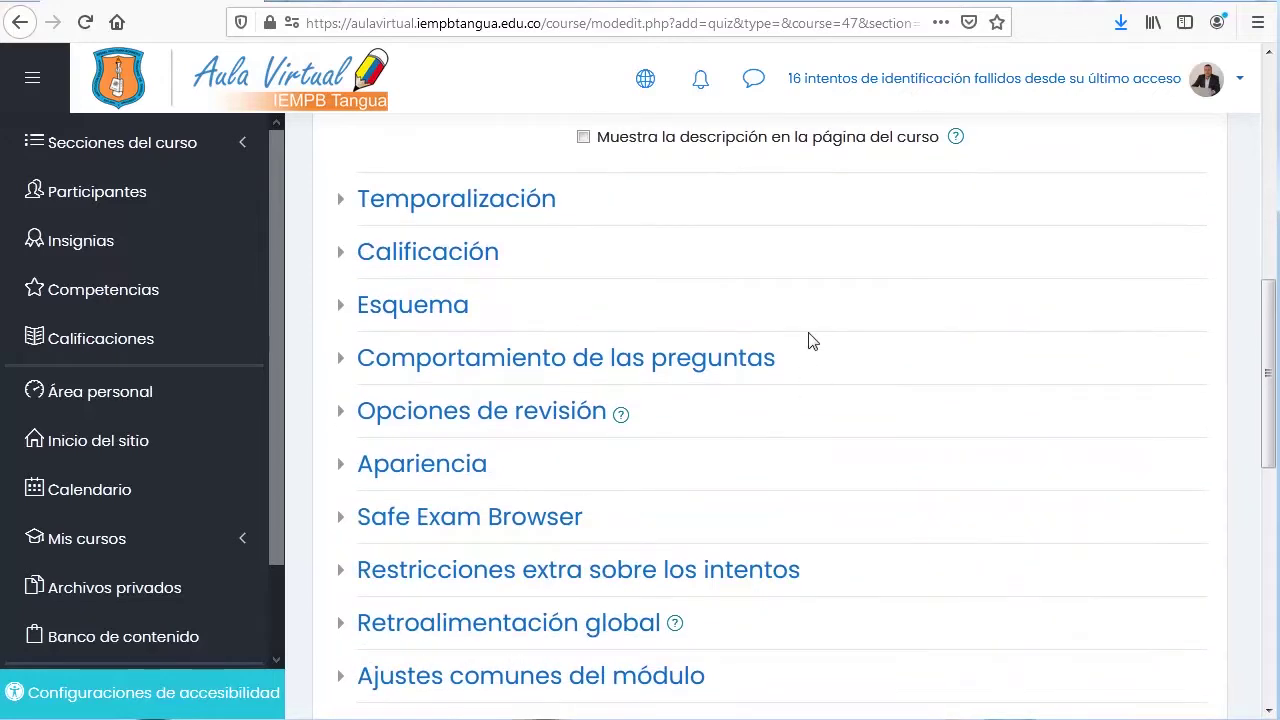
pyautogui.click(346, 204)
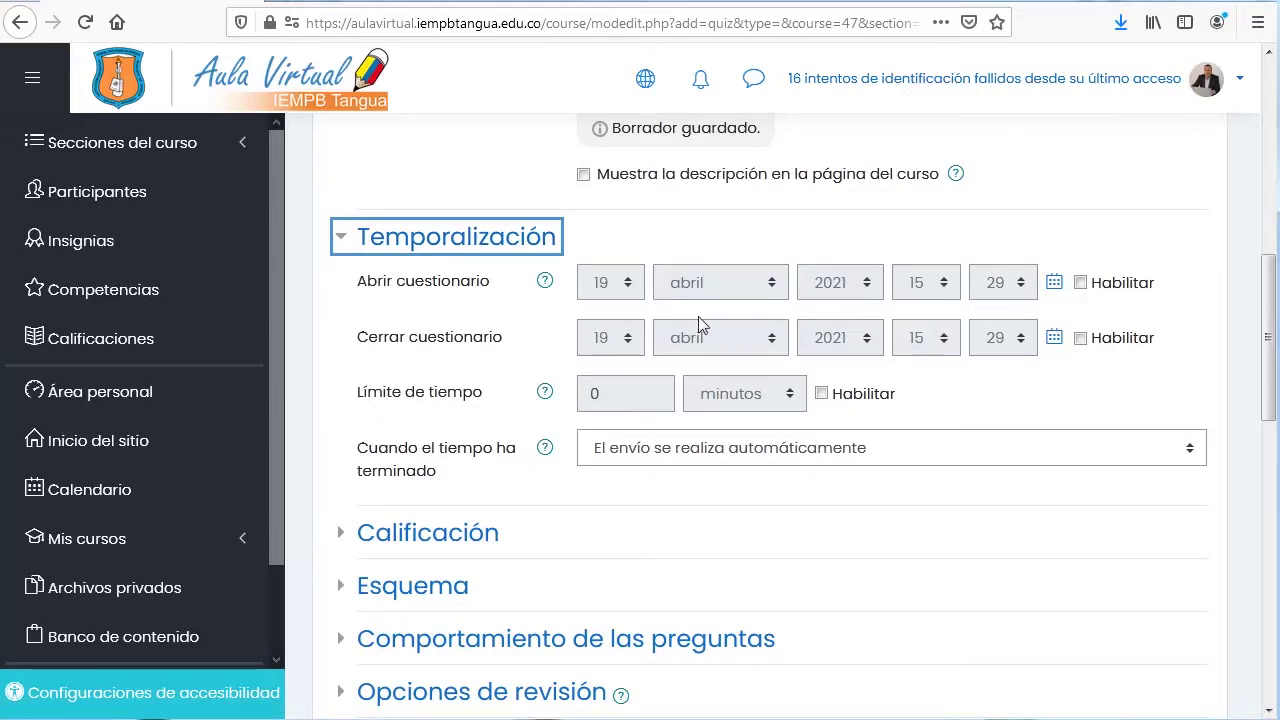
pyautogui.click(1081, 245)
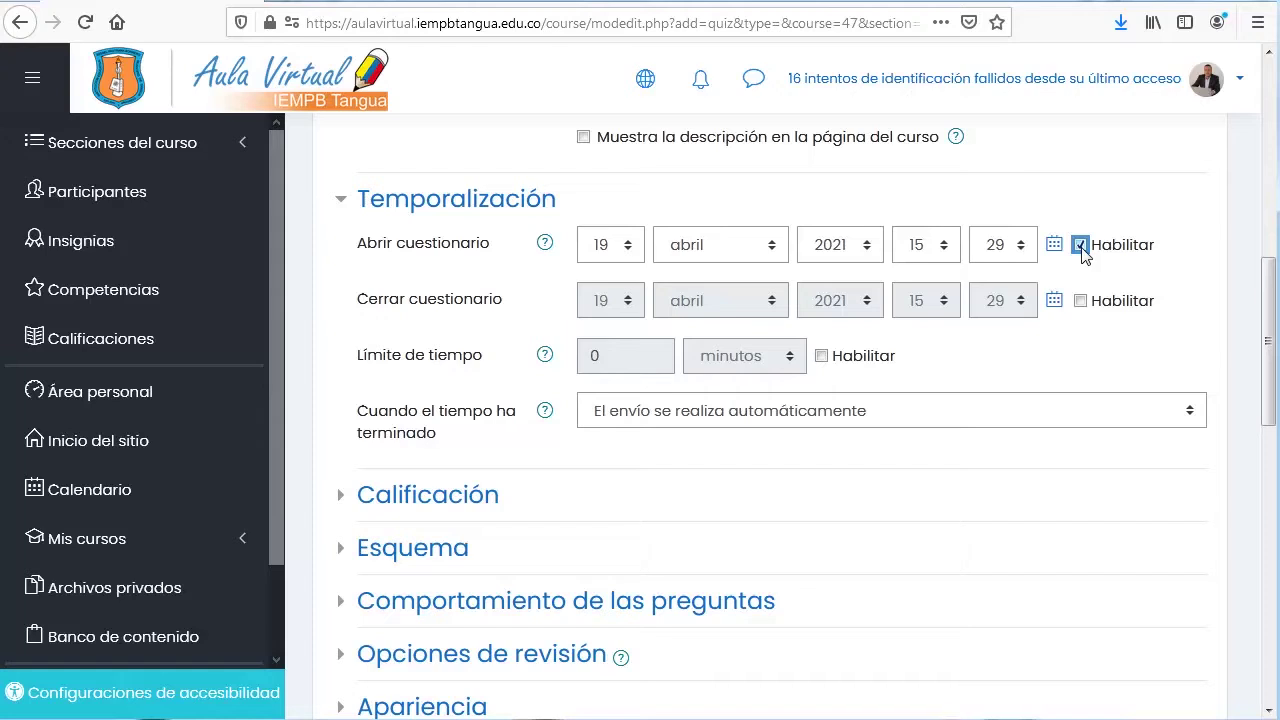
pyautogui.click(627, 254)
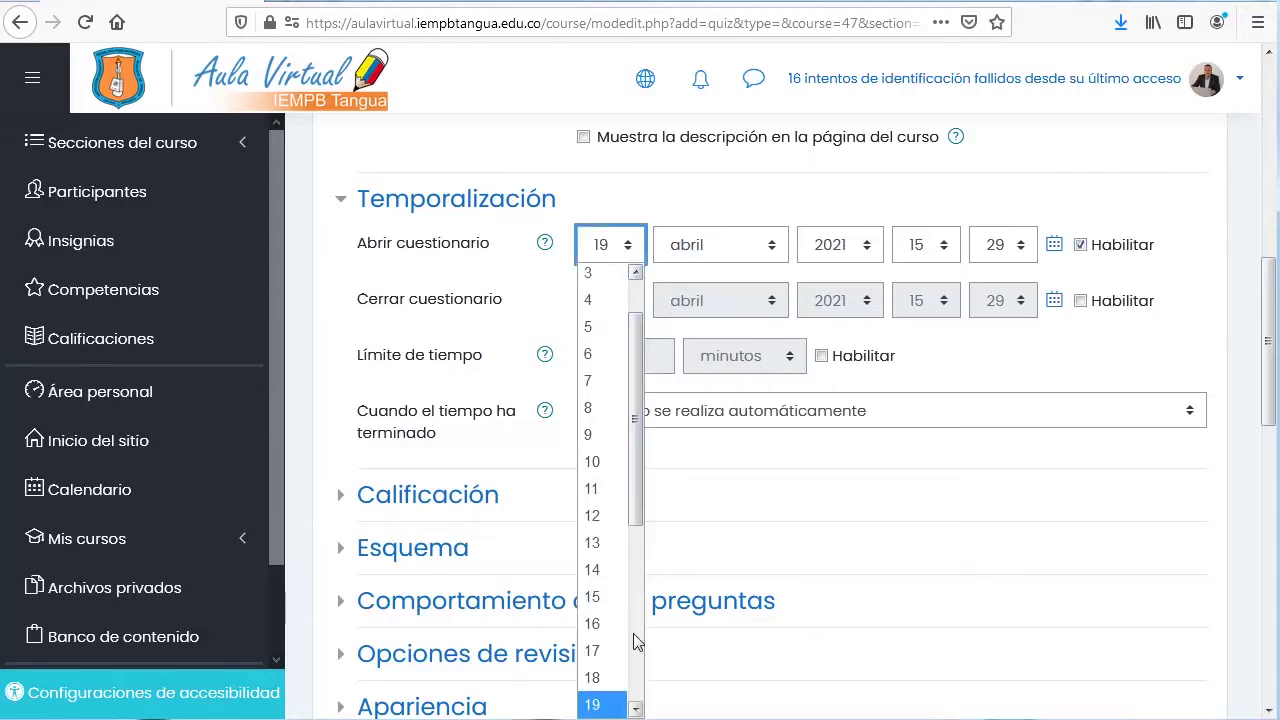
pyautogui.scroll(-4, 637, 632)
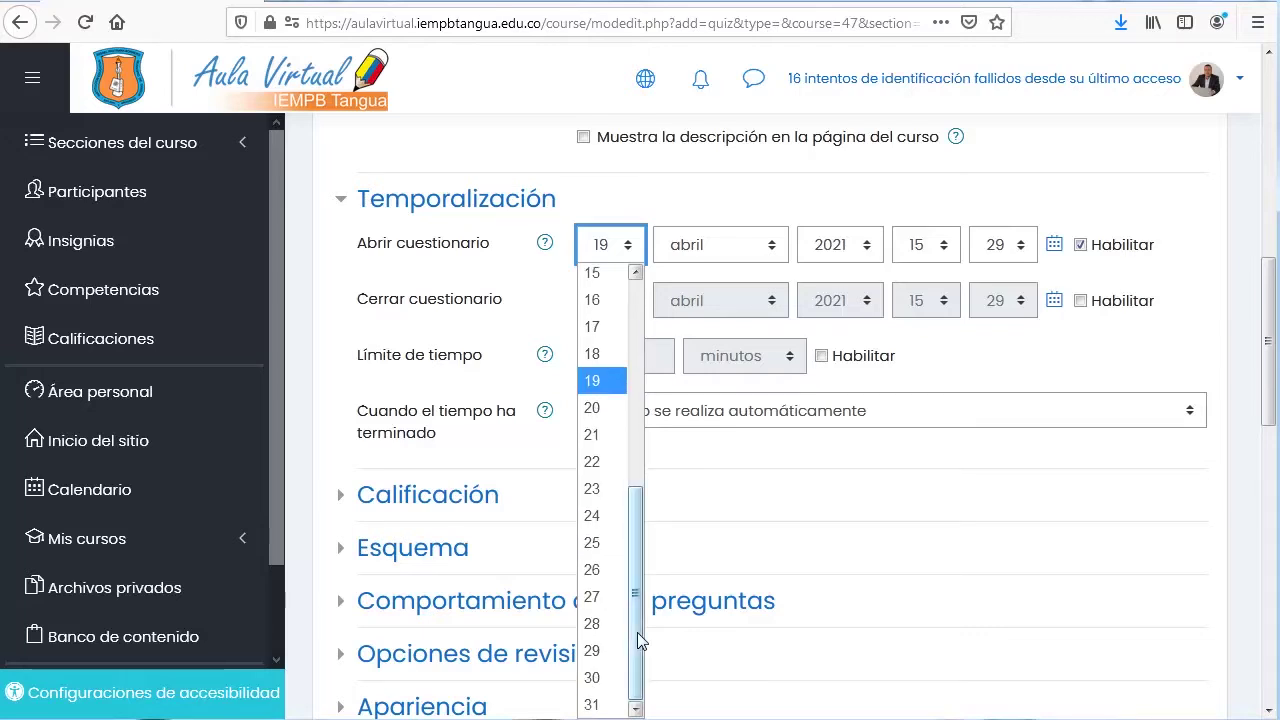
pyautogui.click(607, 462)
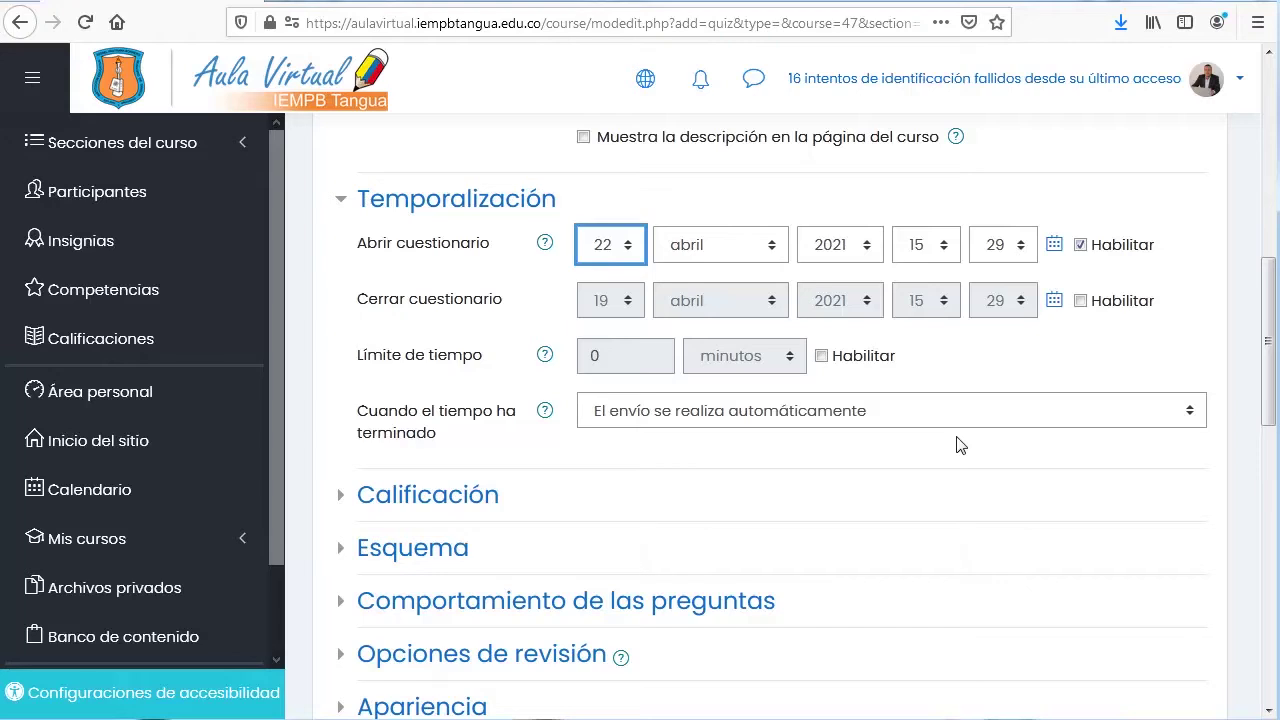
pyautogui.click(1198, 290)
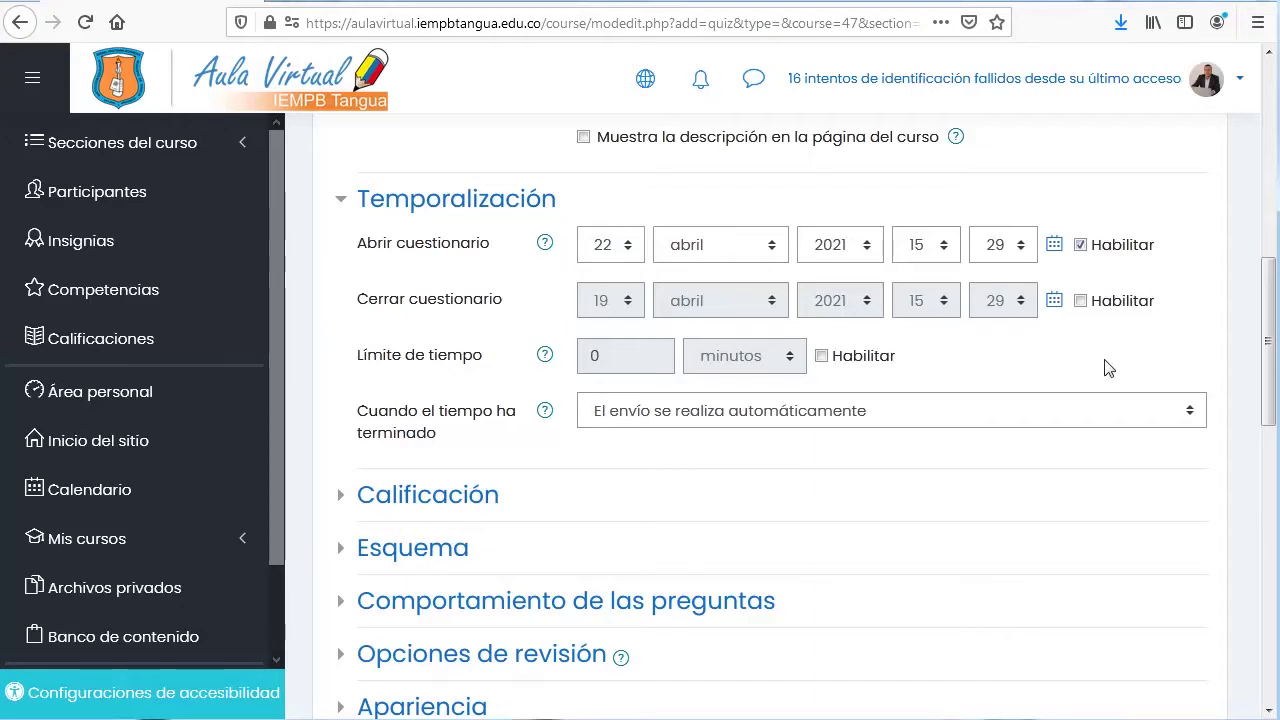
pyautogui.click(947, 250)
pyautogui.click(923, 278)
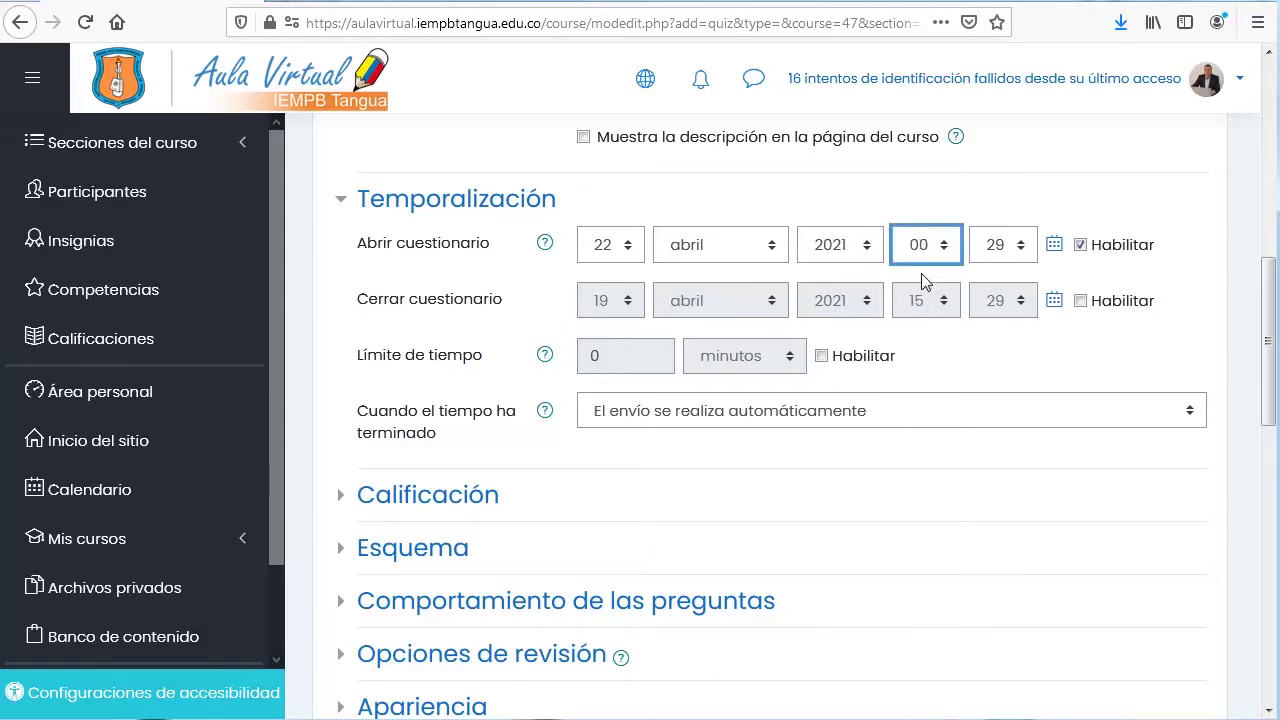
pyautogui.click(1025, 252)
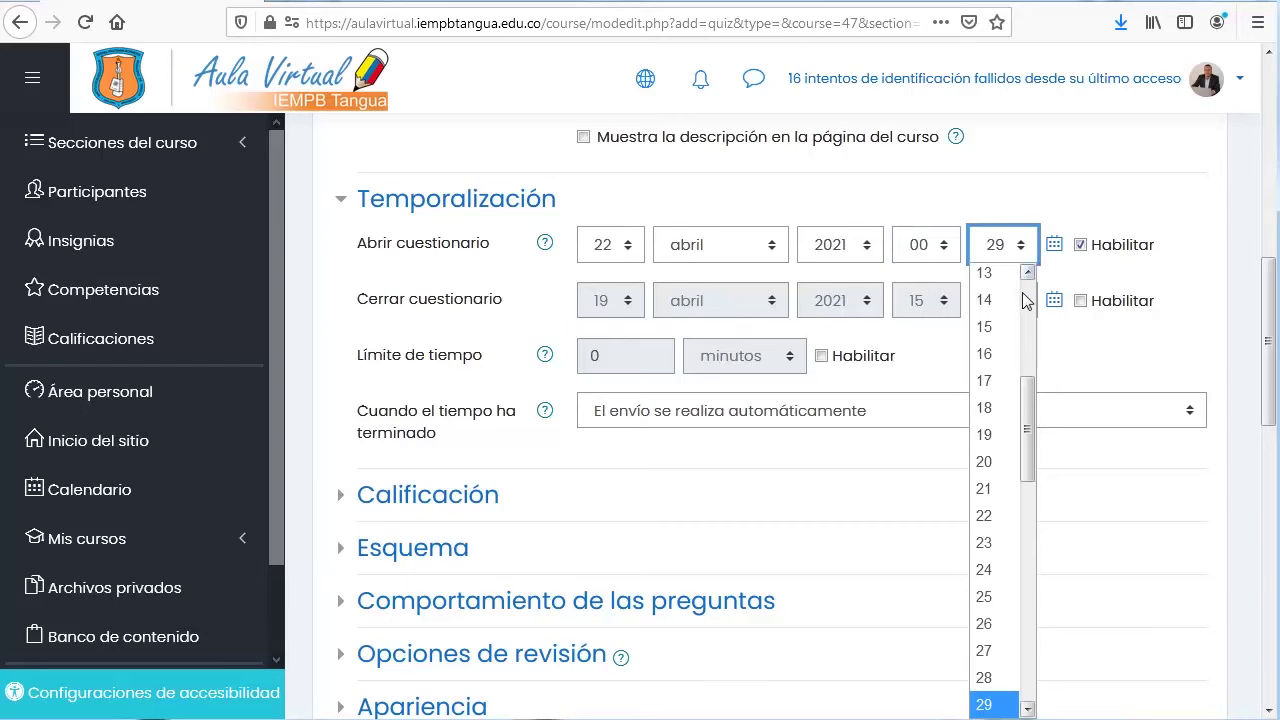
pyautogui.scroll(5, 1030, 297)
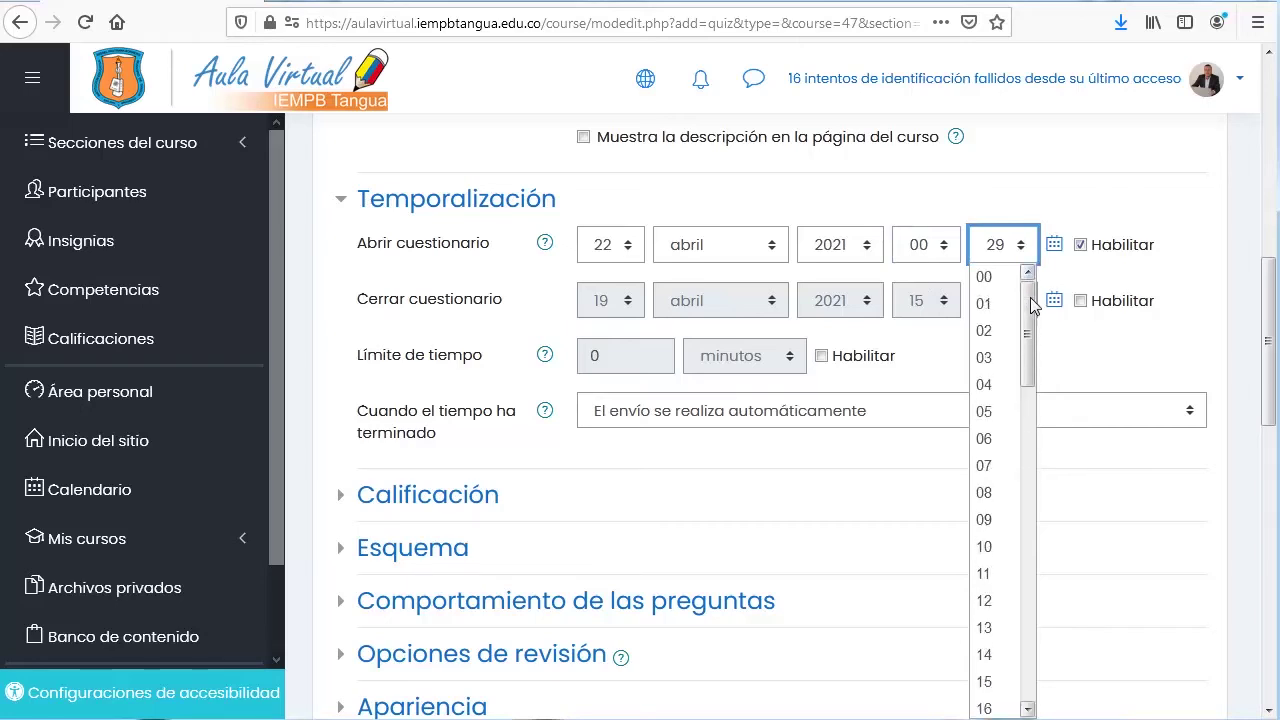
pyautogui.click(991, 276)
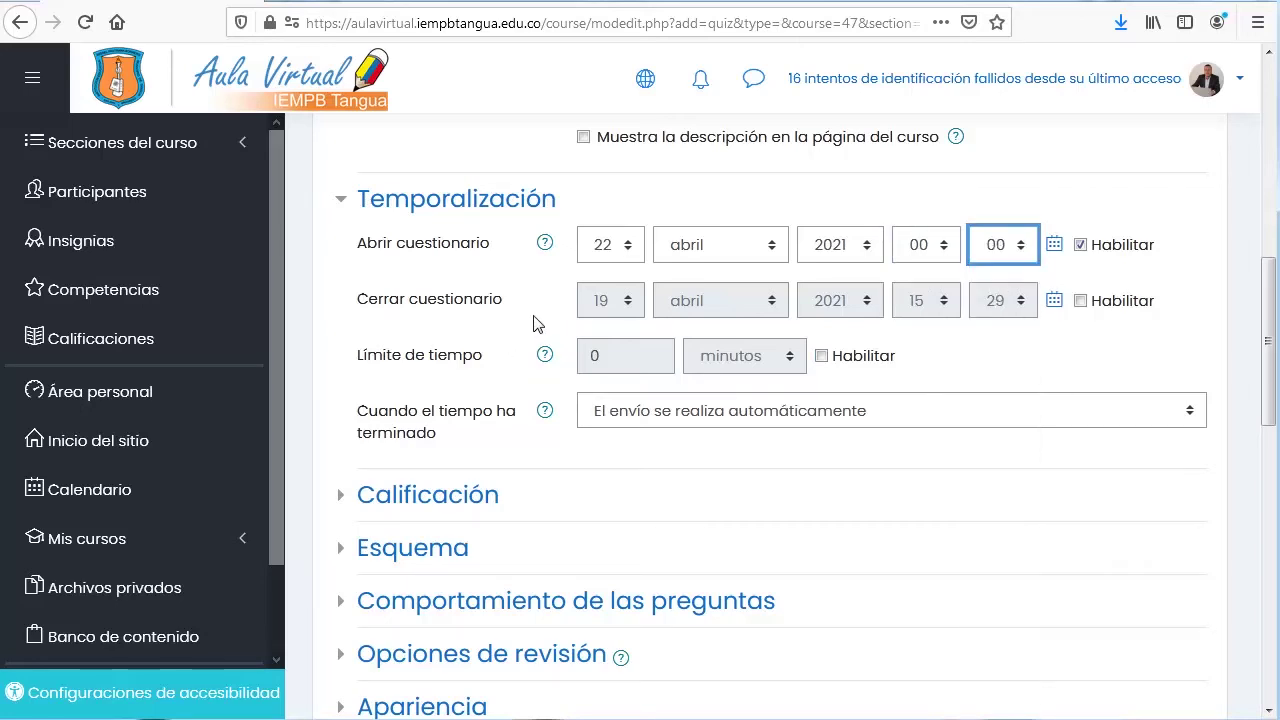
# - Enable the quiz's closing date and set it to 30 abril 2021 at 23:59
pyautogui.click(1080, 300)
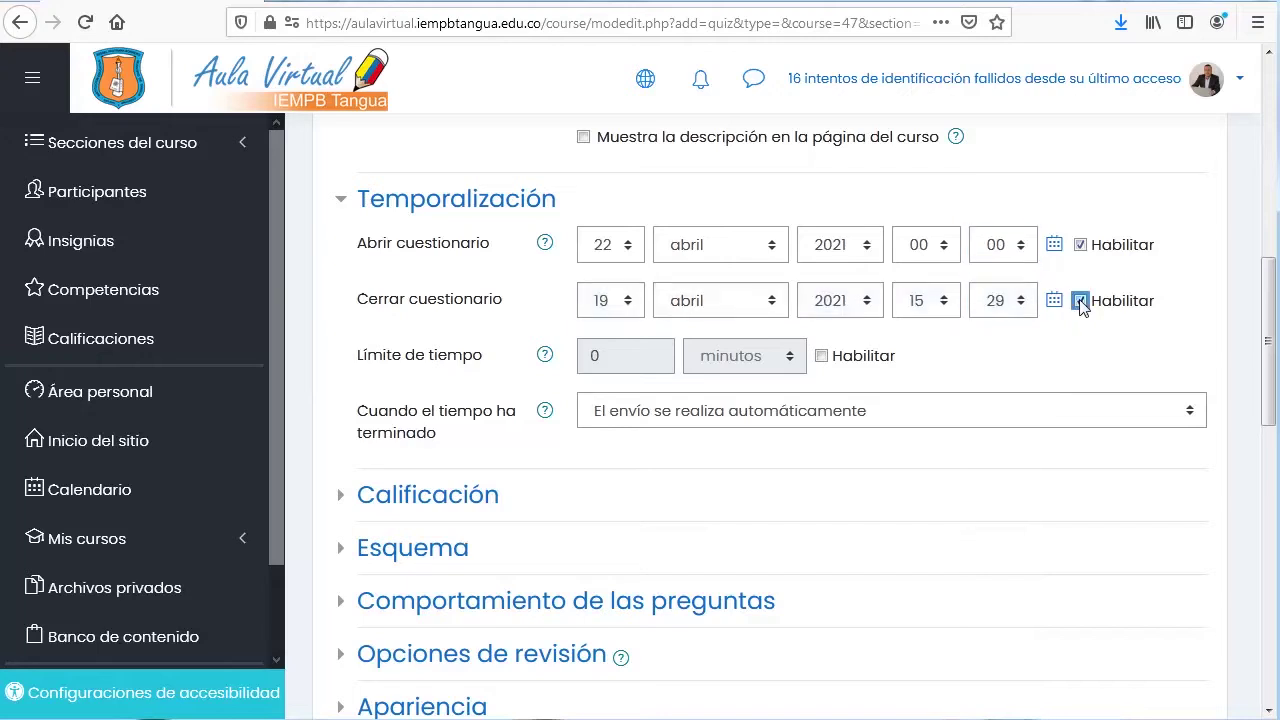
pyautogui.click(627, 303)
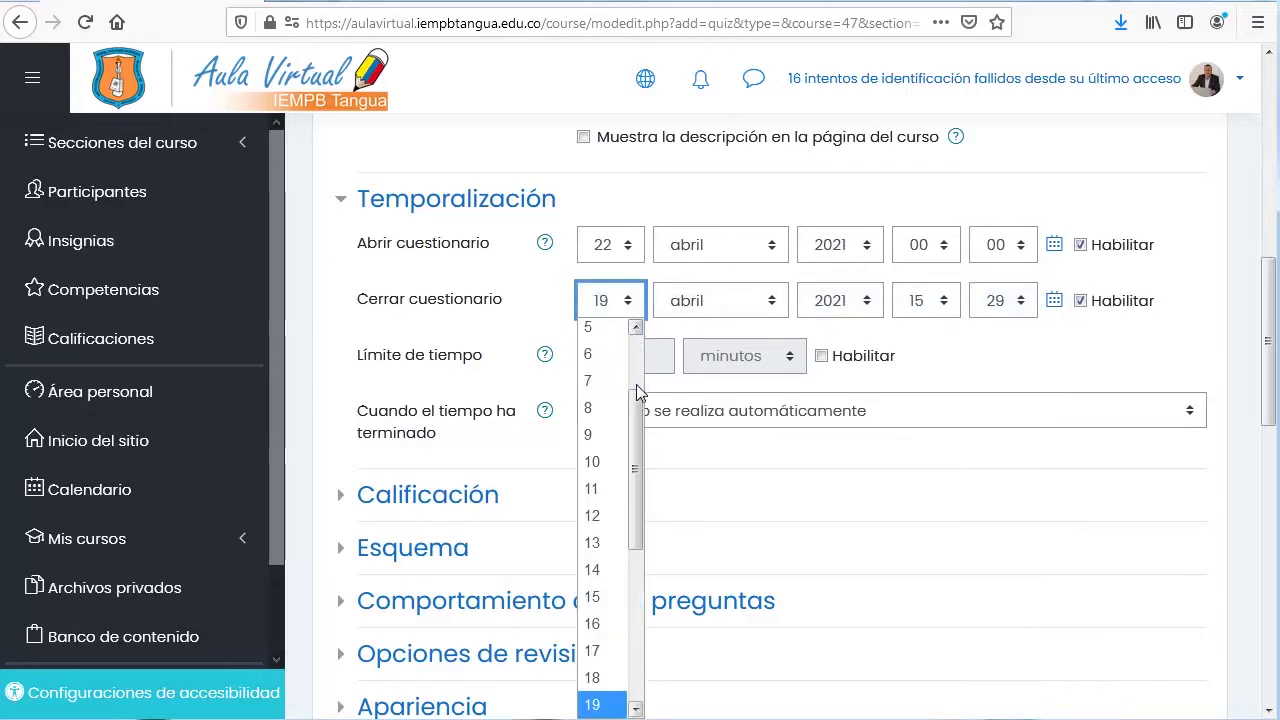
pyautogui.moveTo(636, 392); pyautogui.dragTo(633, 497)
pyautogui.scroll(-2, 625, 650)
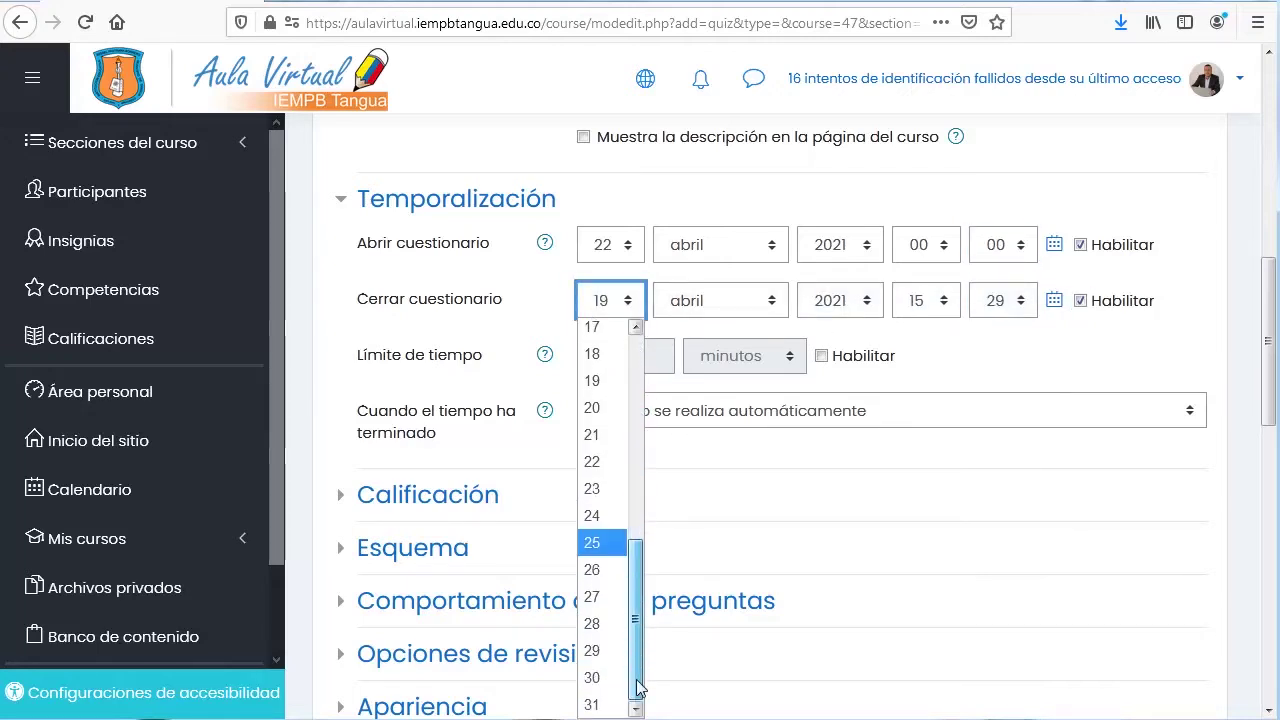
pyautogui.click(620, 672)
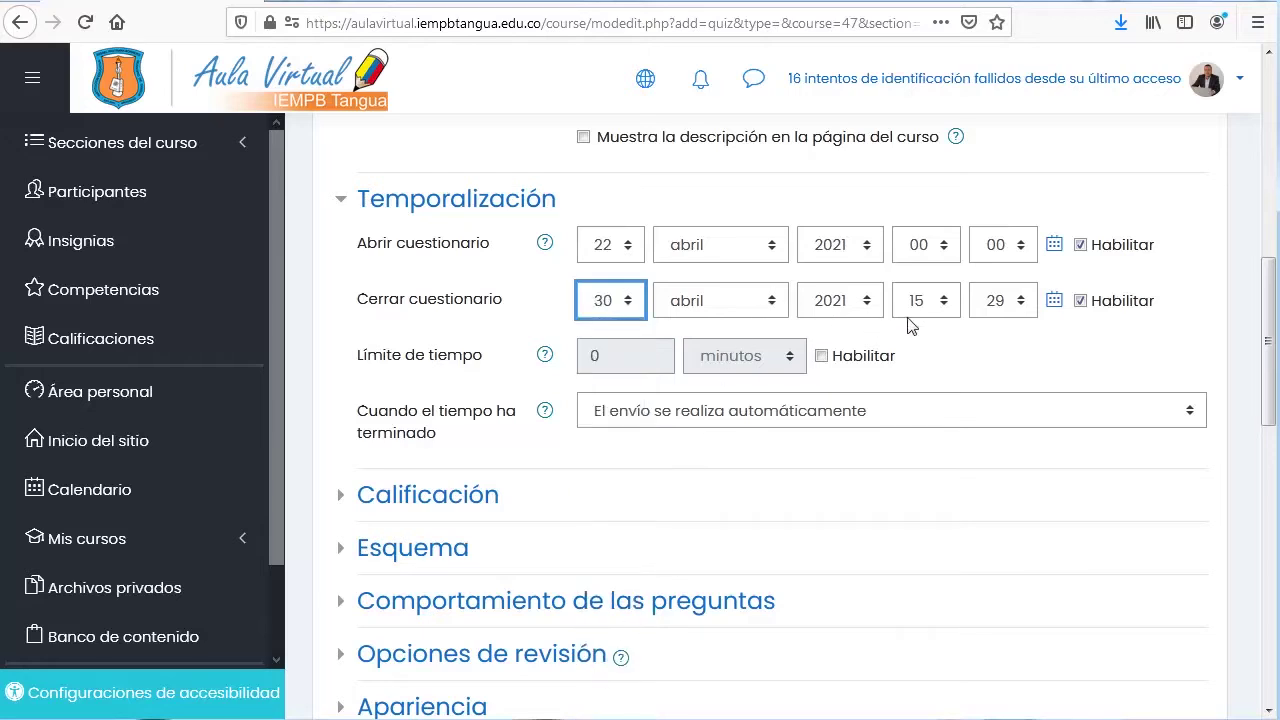
pyautogui.click(945, 300)
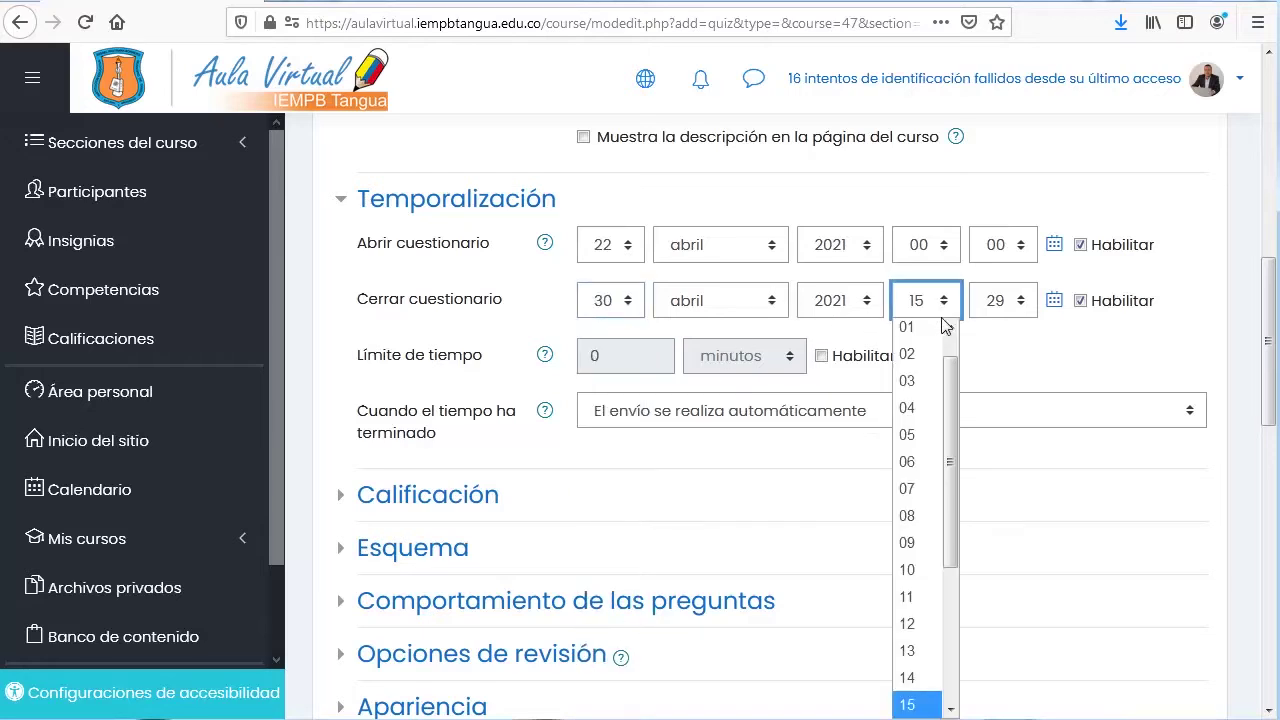
pyautogui.moveTo(951, 374); pyautogui.dragTo(970, 532)
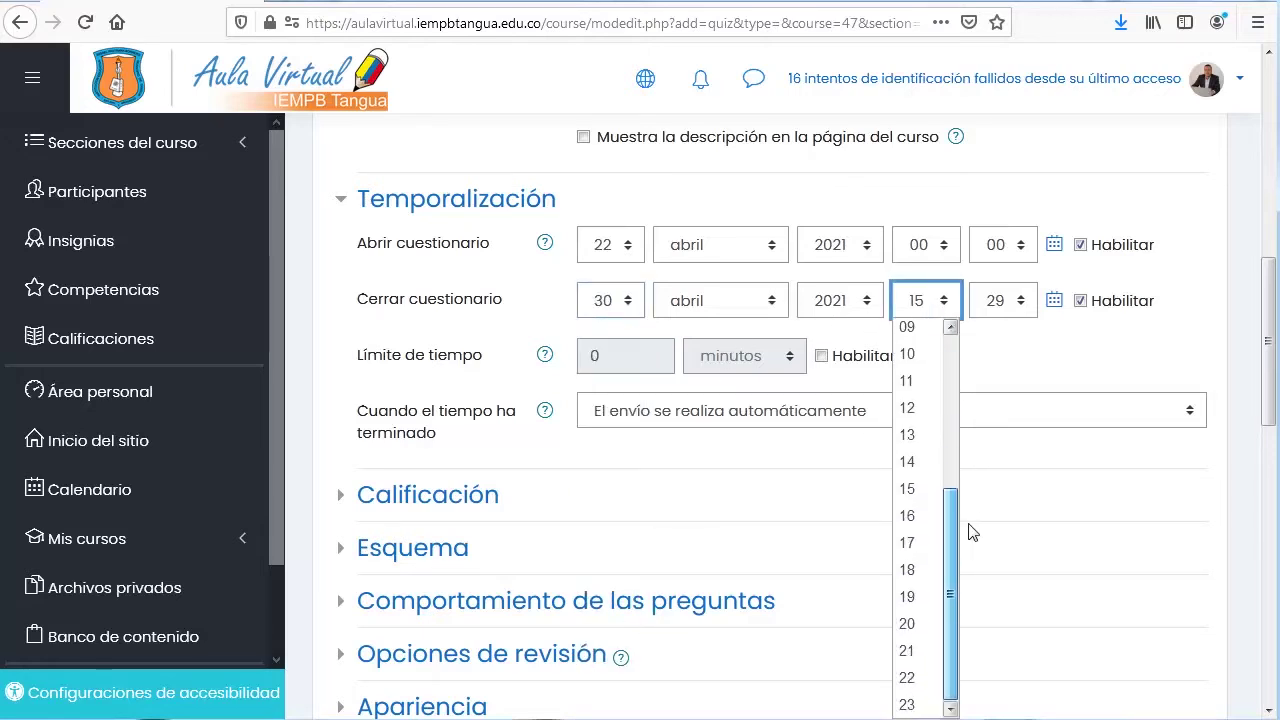
pyautogui.click(918, 704)
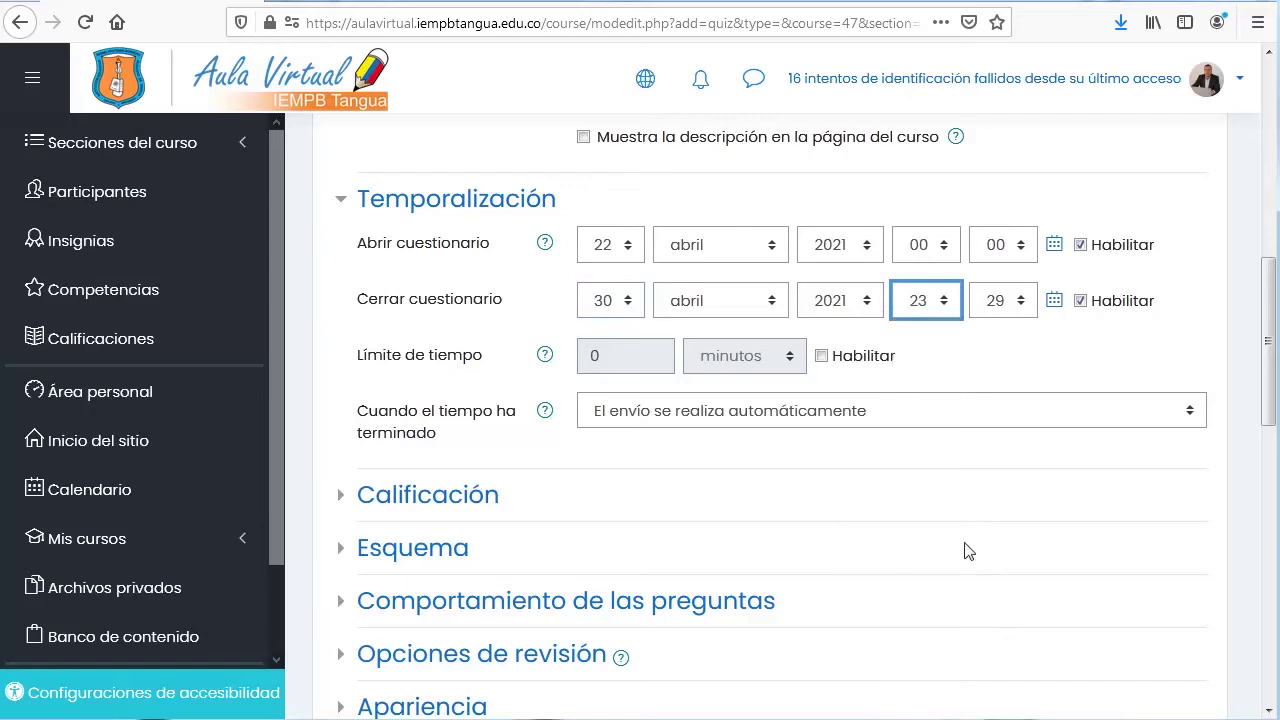
pyautogui.click(1022, 302)
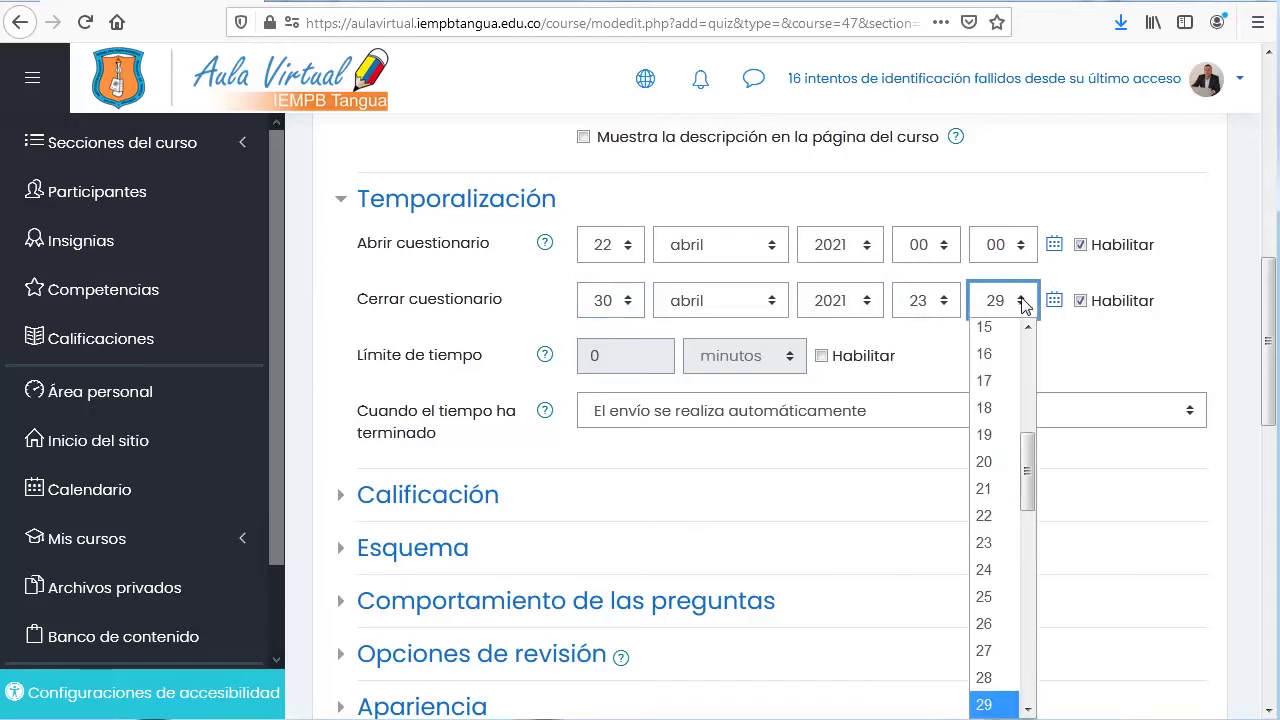
pyautogui.click(1029, 697)
pyautogui.click(1031, 701)
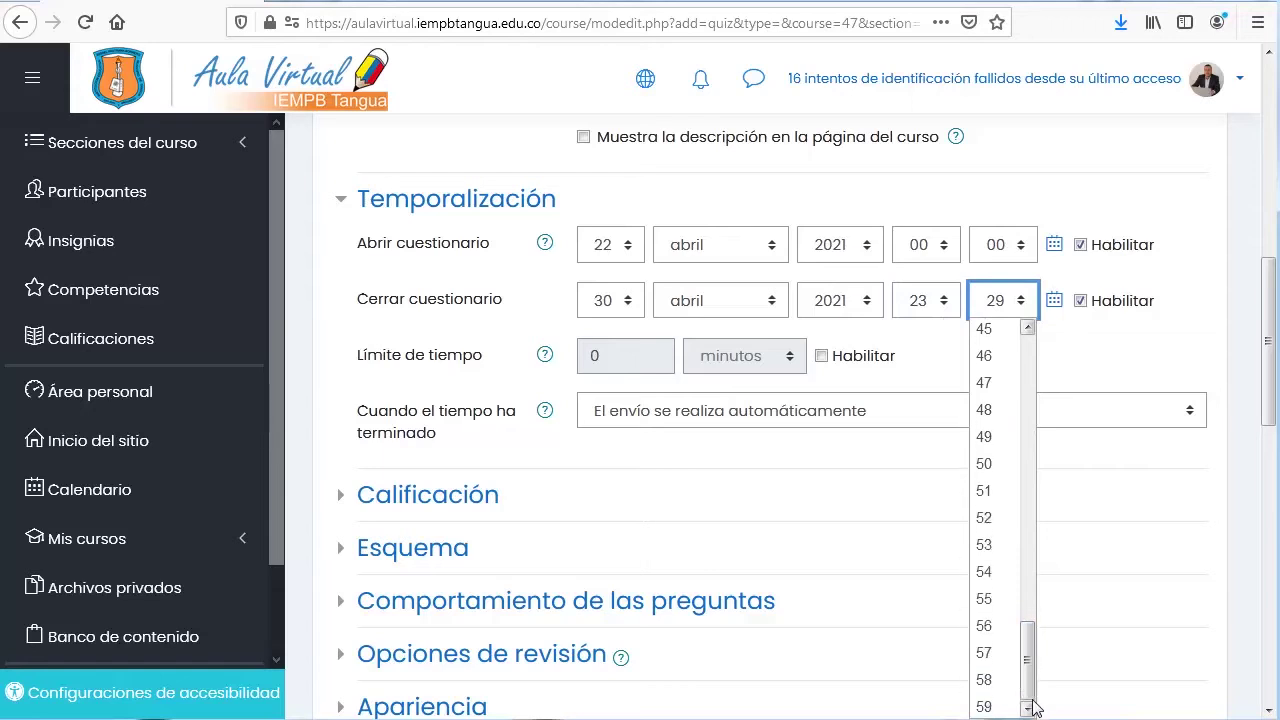
pyautogui.click(1045, 352)
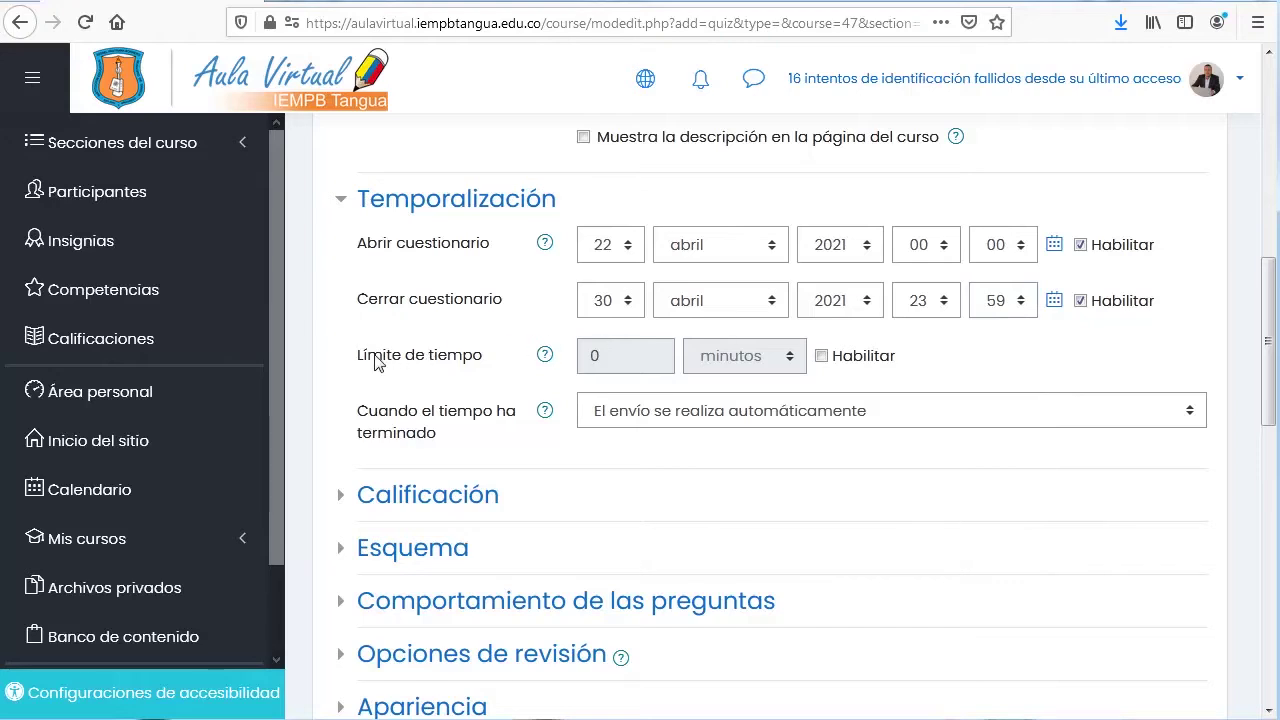
# - Enable the quiz's time limit and set it to 20 minutes
pyautogui.click(821, 355)
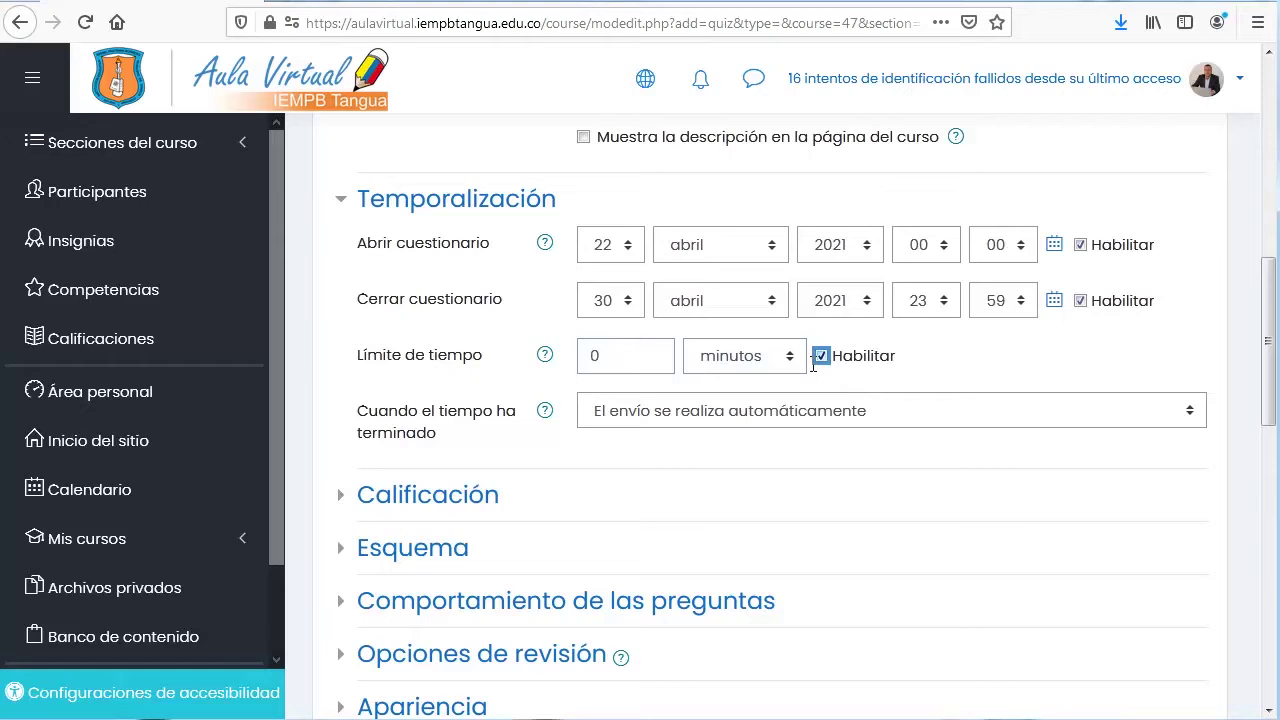
pyautogui.doubleClick(597, 362)
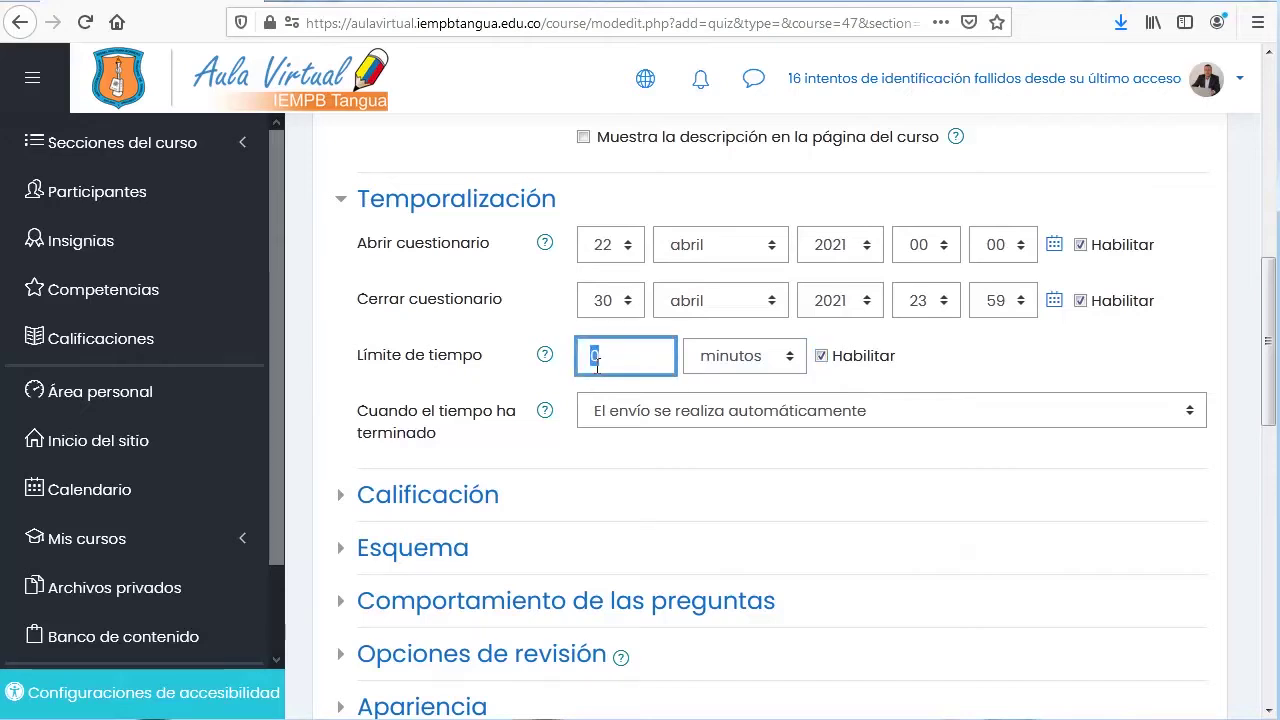
pyautogui.write('20')
pyautogui.click(978, 354)
# - Review the options for what happens when the time runs out, keeping automatic submission
pyautogui.scroll(-2, 980, 353)
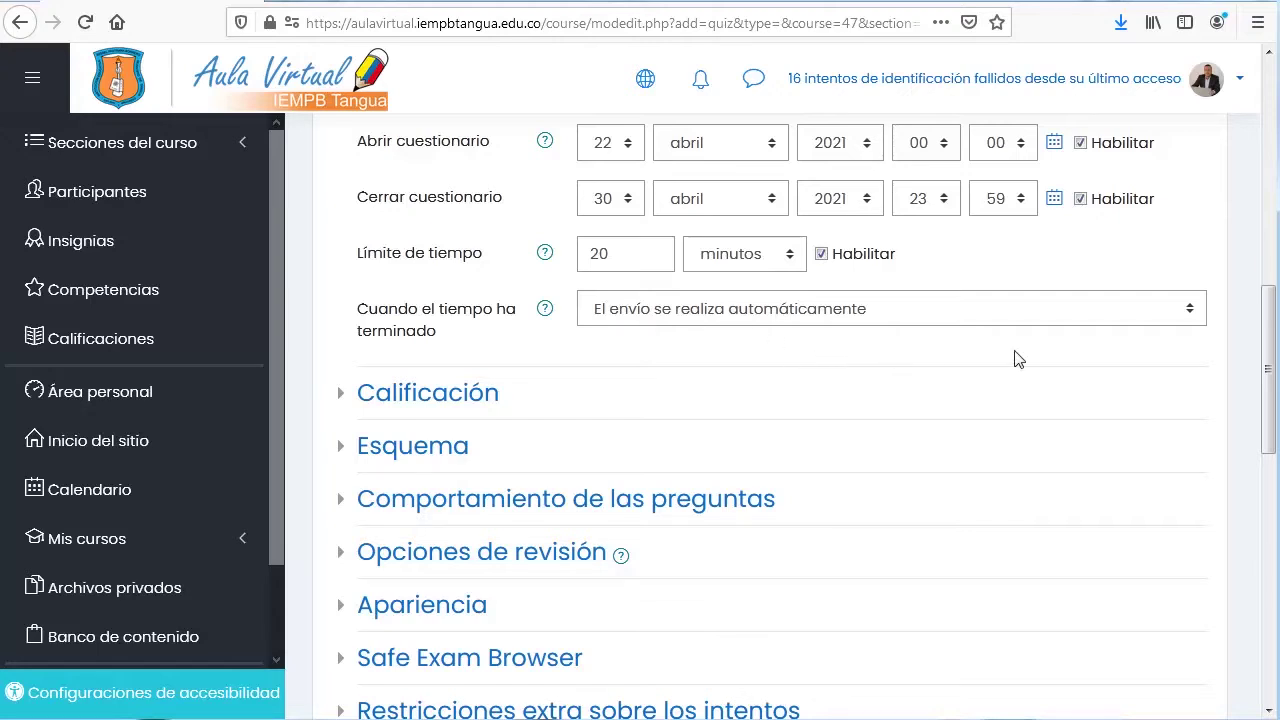
pyautogui.click(1191, 312)
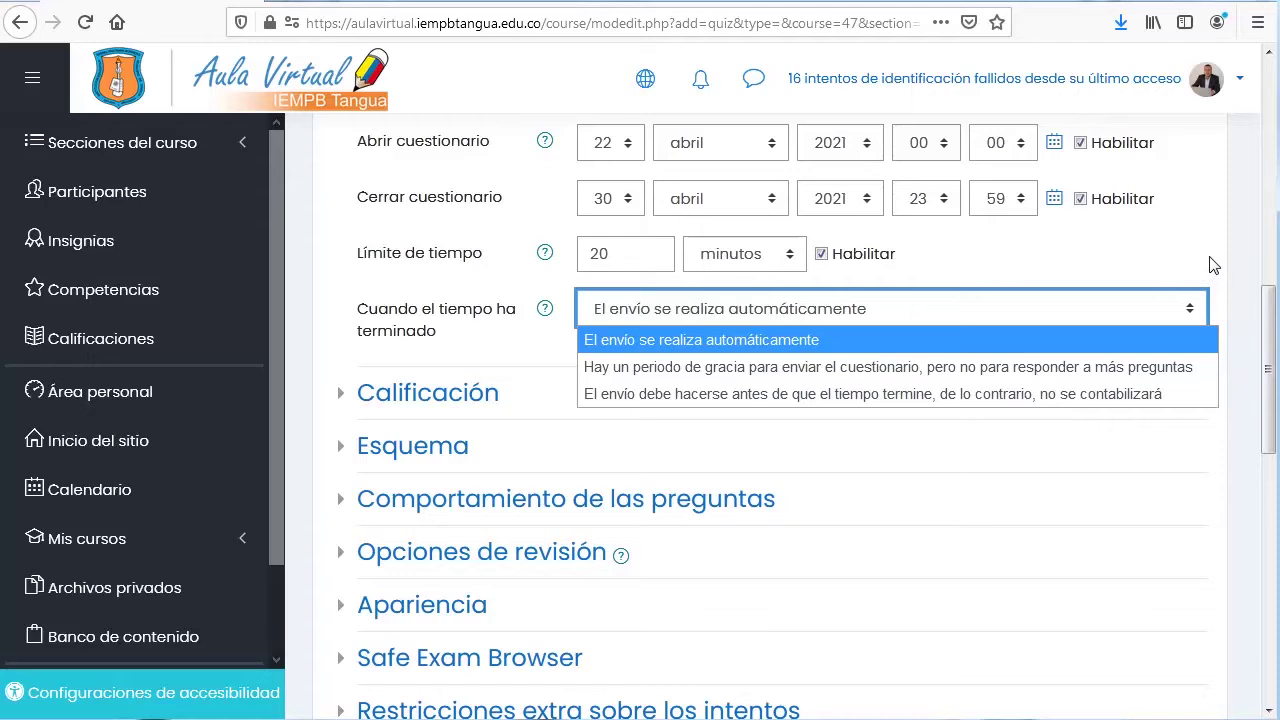
pyautogui.click(1213, 265)
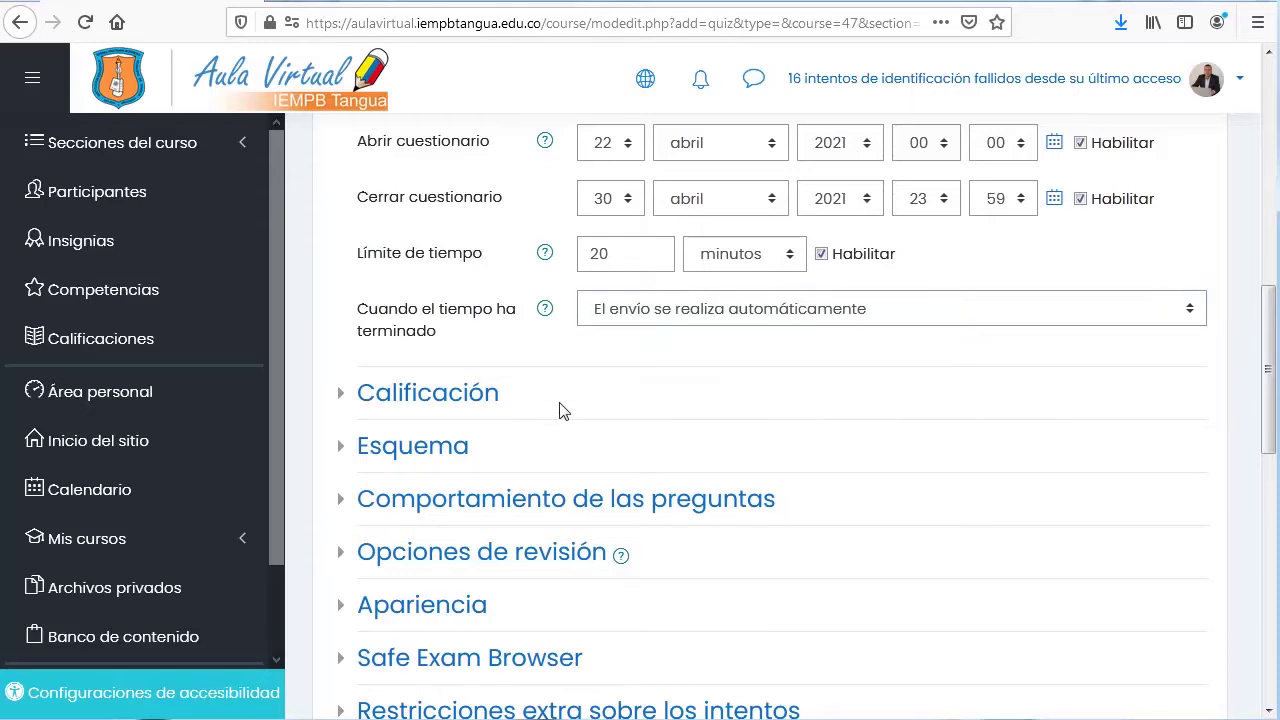
# - Under Calificación, set the passing grade to 3 and the number of allowed attempts to 3
pyautogui.click(342, 398)
pyautogui.scroll(-3, 1062, 414)
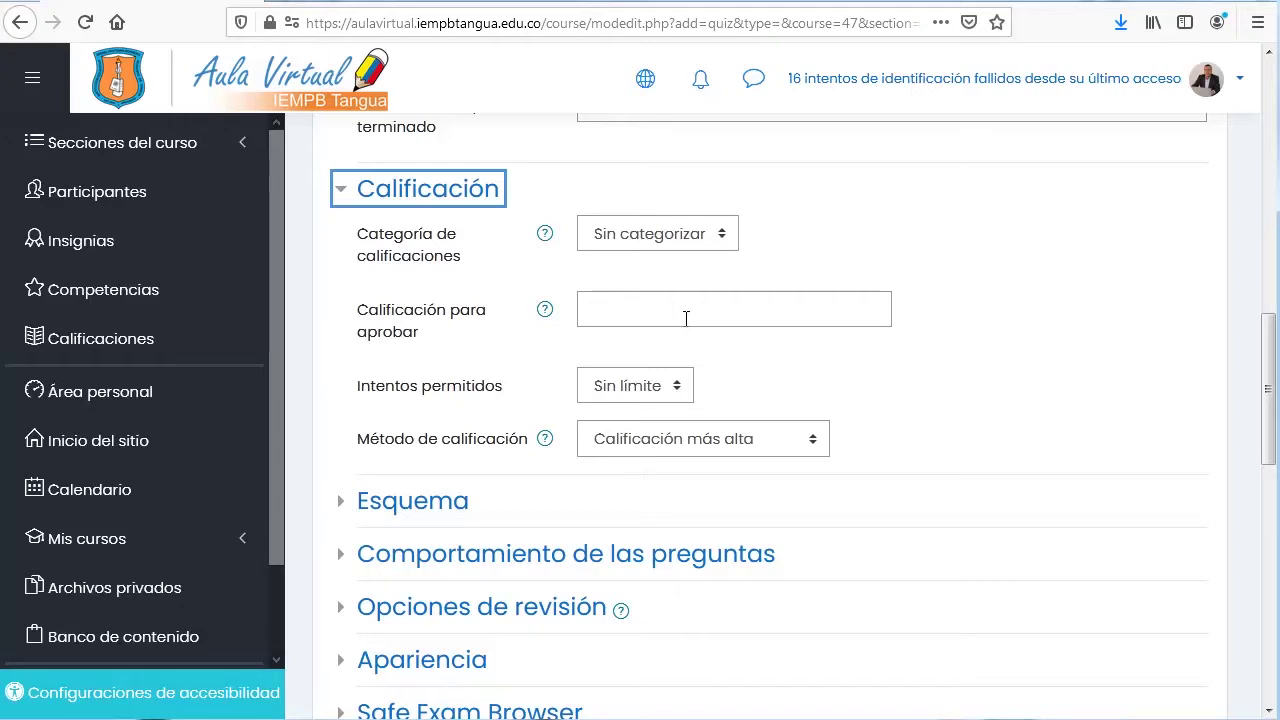
pyautogui.click(686, 318)
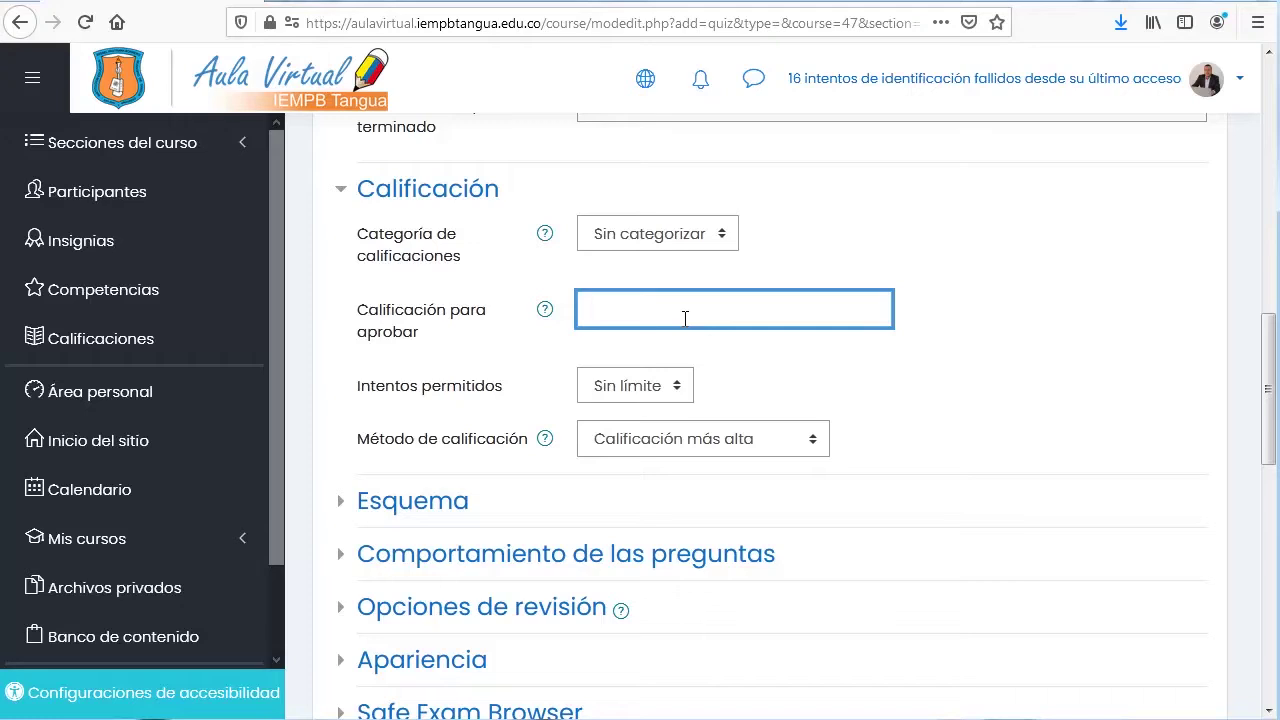
pyautogui.write('3')
pyautogui.click(836, 358)
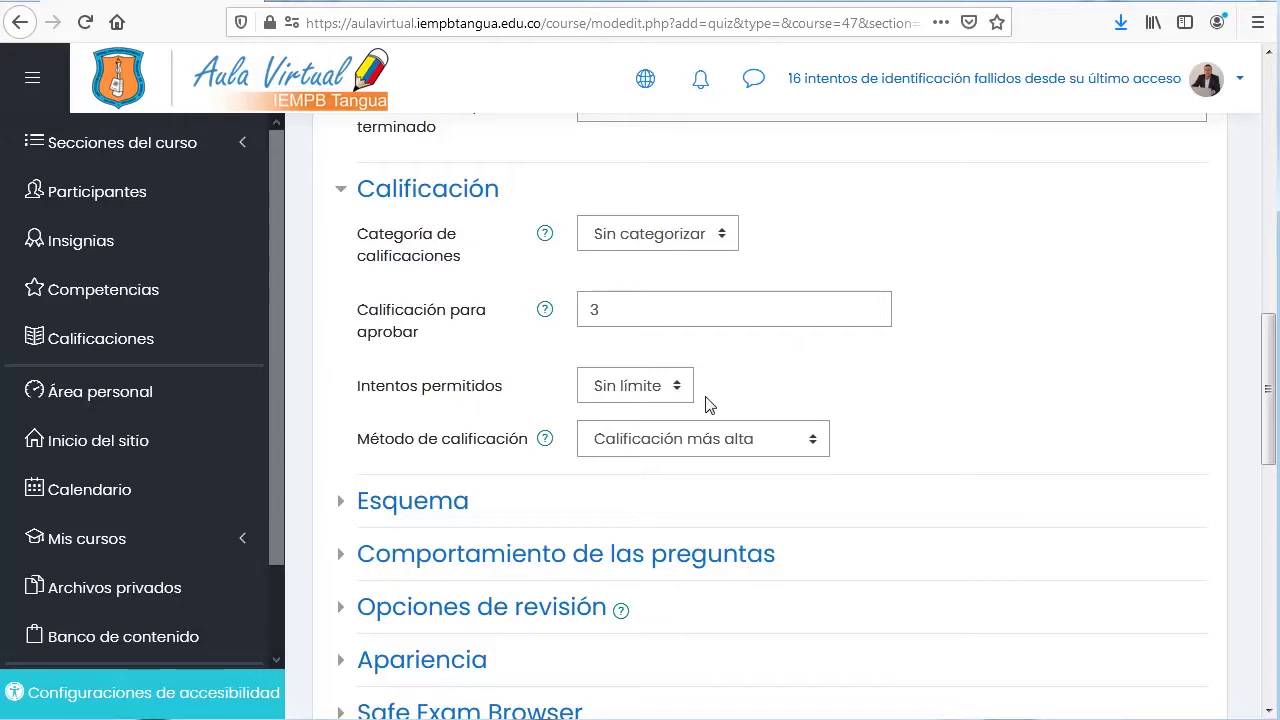
pyautogui.click(680, 390)
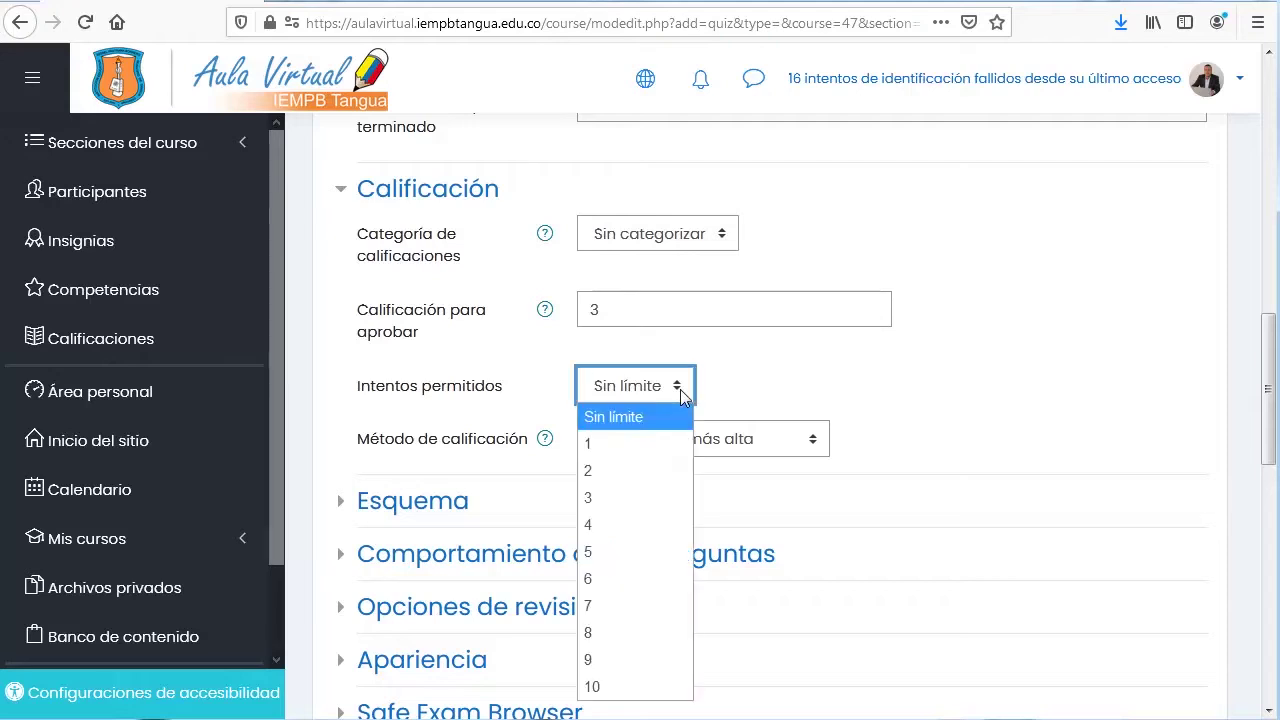
pyautogui.click(600, 505)
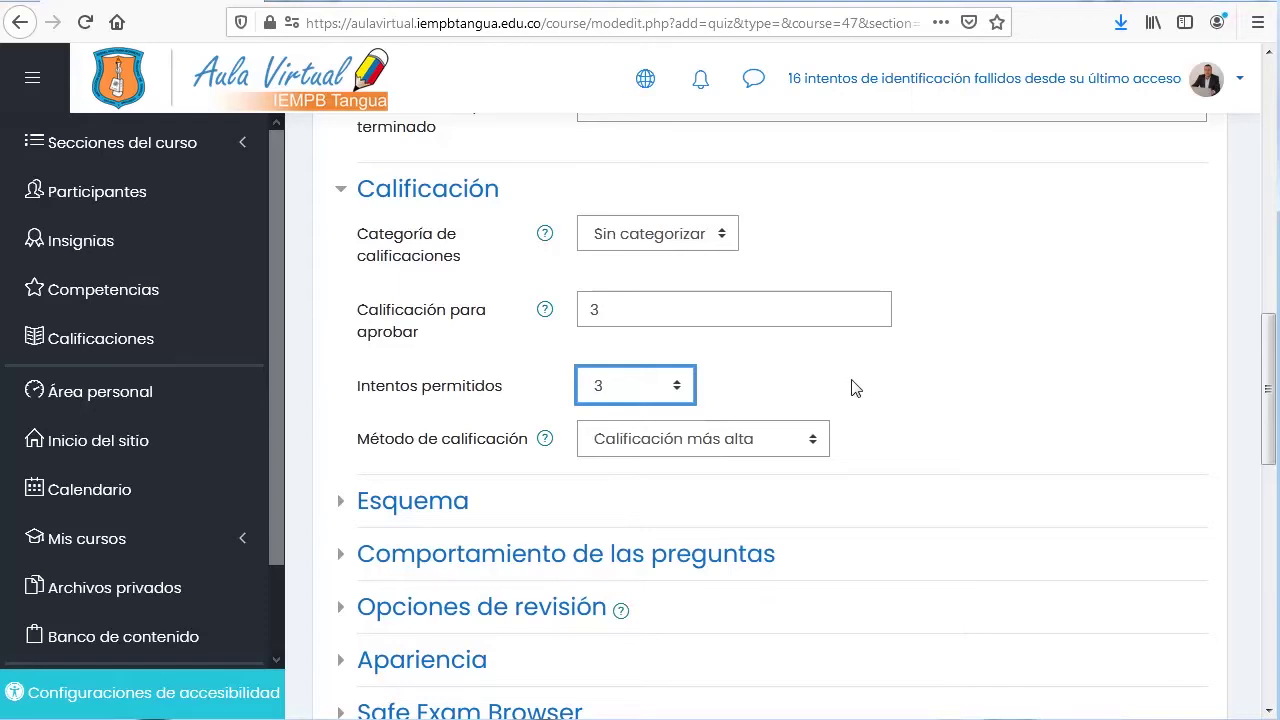
pyautogui.click(935, 396)
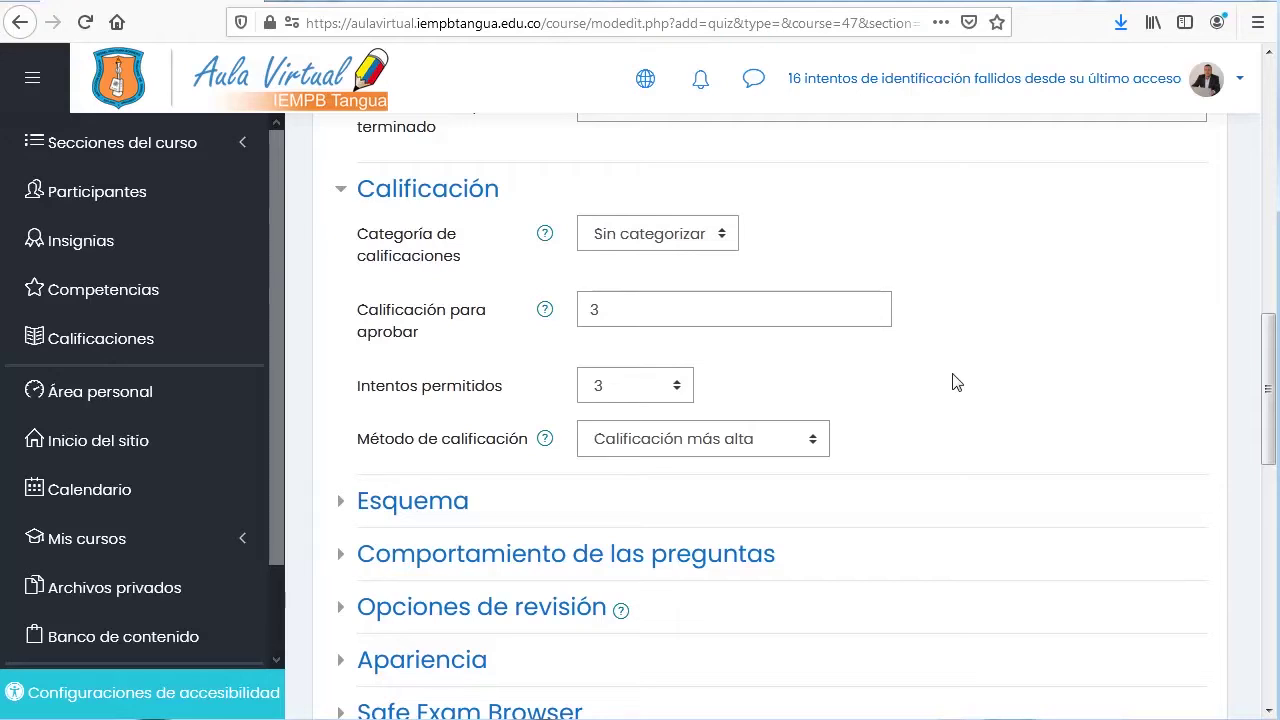
# - Review the available grading methods for multiple attempts, keeping Calificación más alta
pyautogui.scroll(-2, 952, 381)
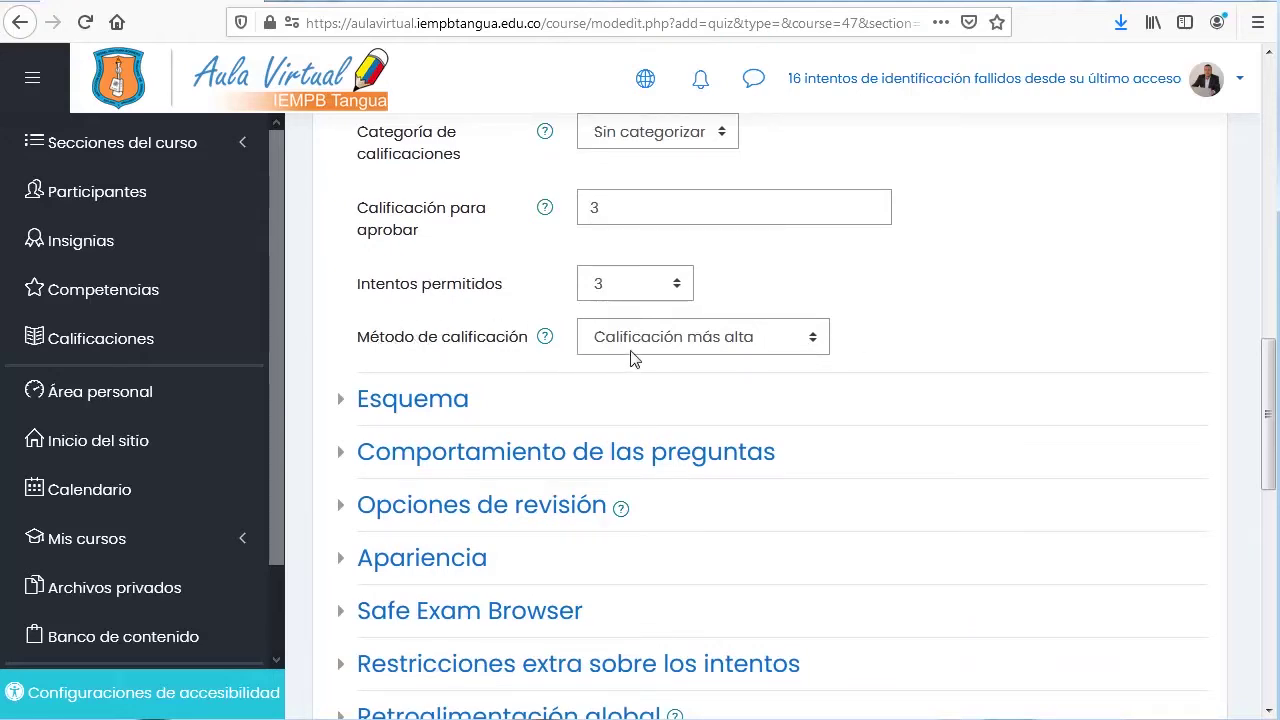
pyautogui.click(815, 340)
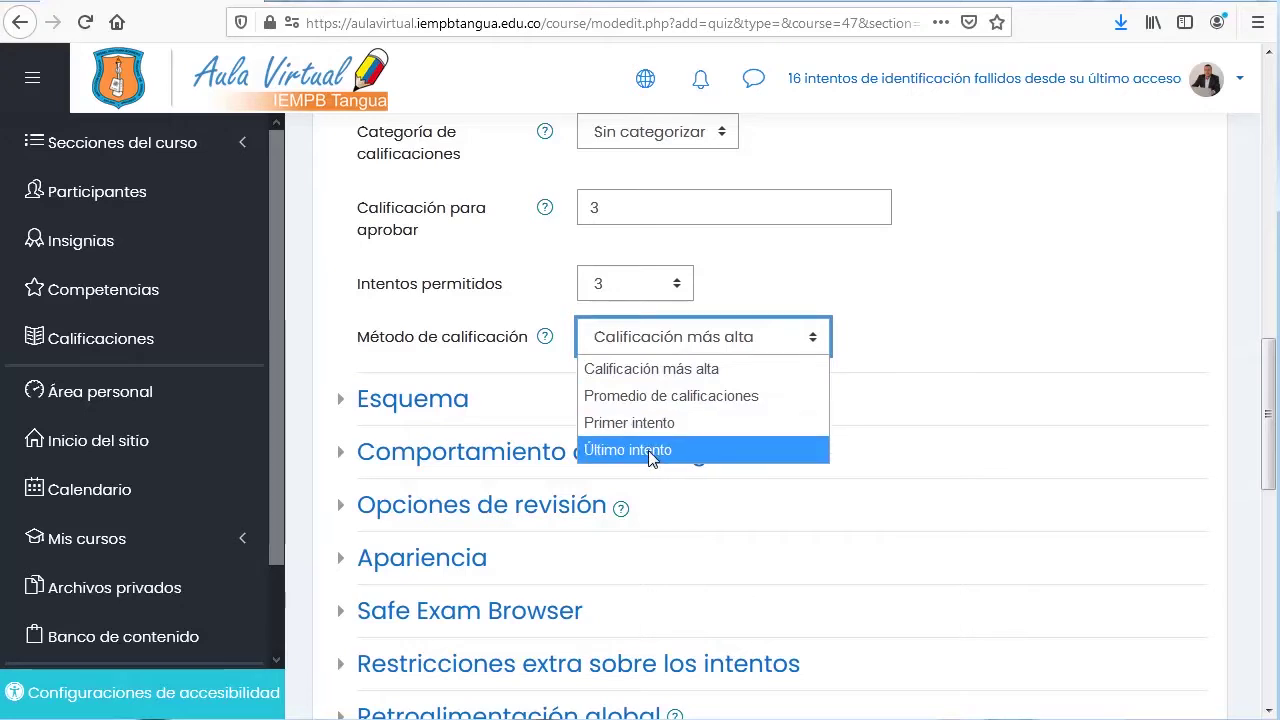
pyautogui.click(960, 261)
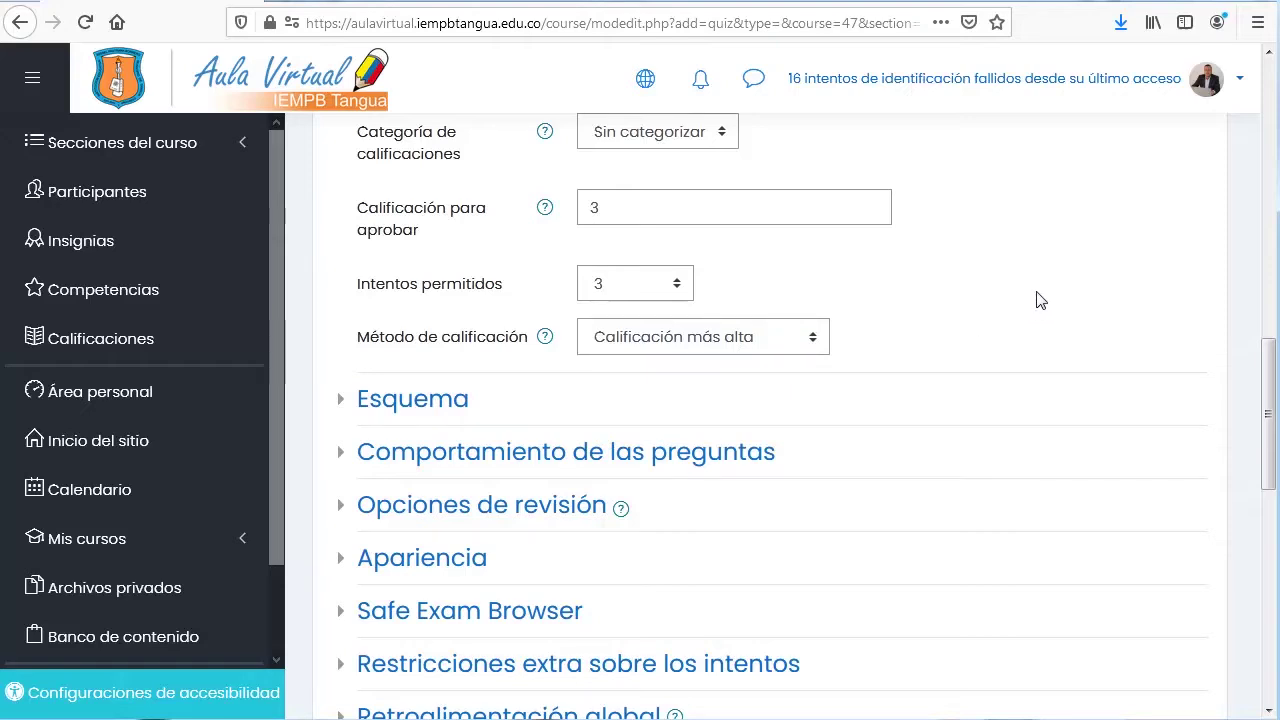
# - Review the new-page options under Esquema, keeping one question per page (Cada pregunta)
pyautogui.scroll(-3, 1035, 298)
pyautogui.click(347, 200)
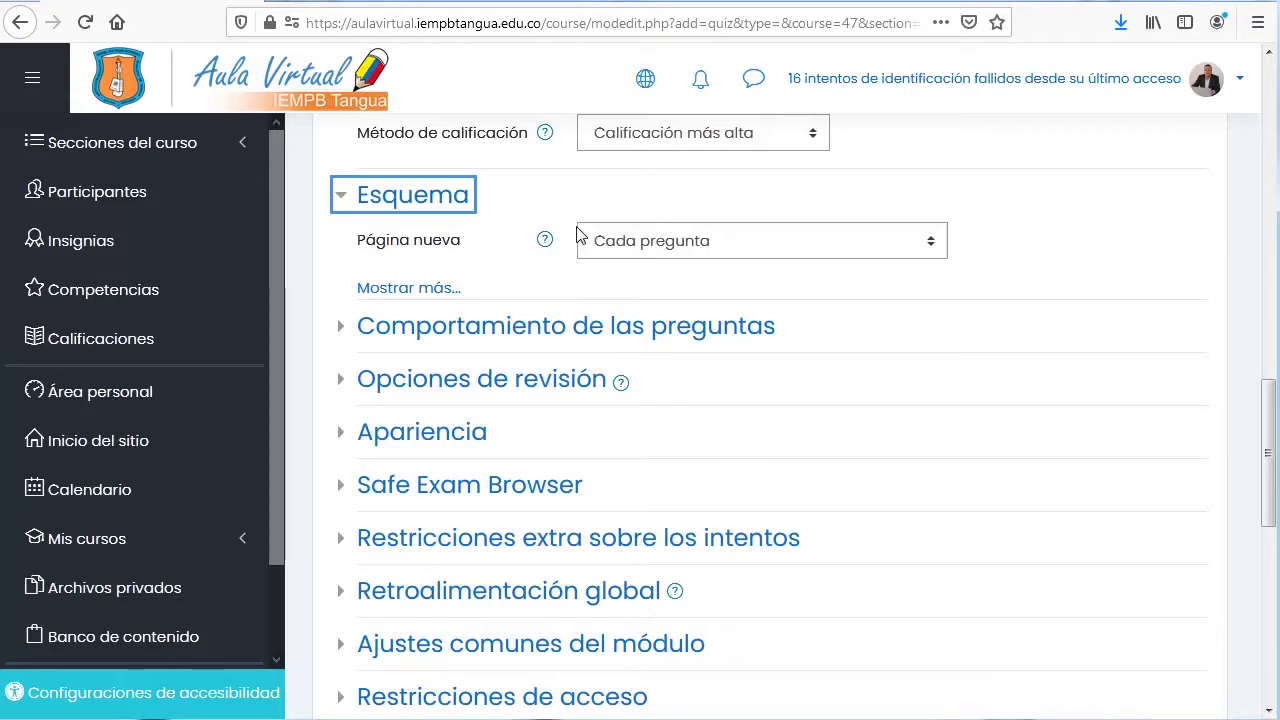
pyautogui.click(929, 246)
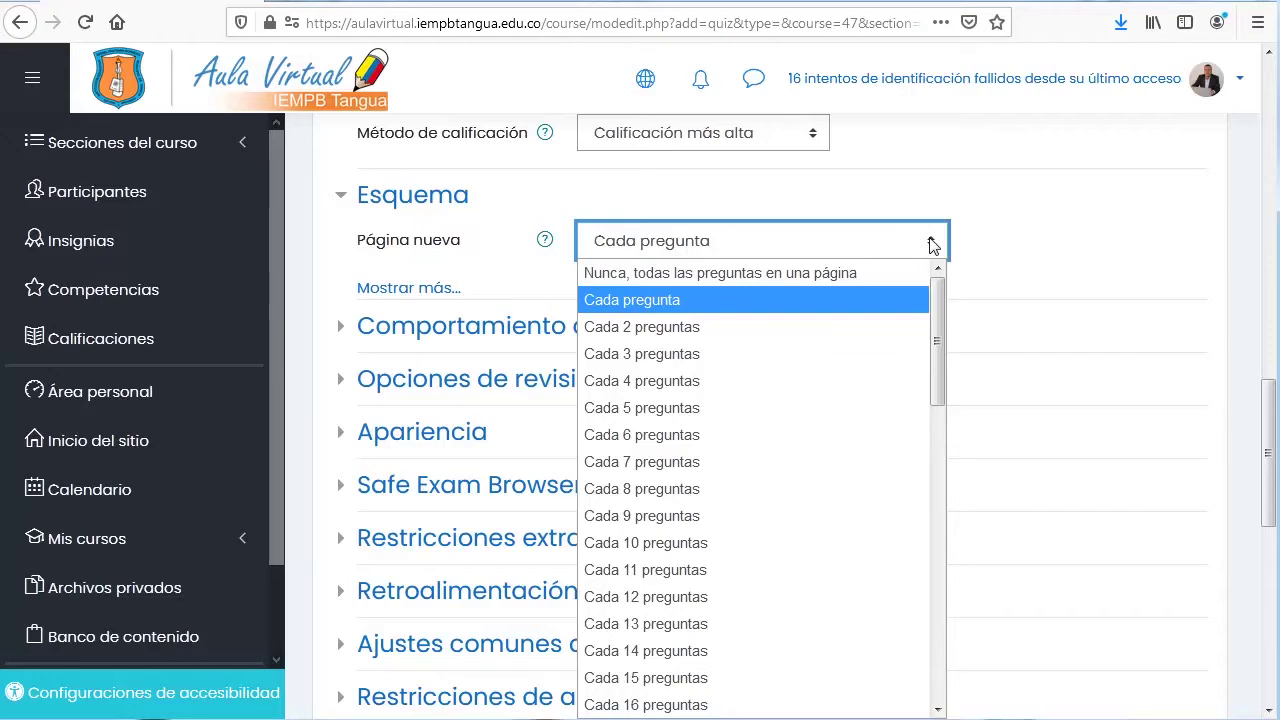
pyautogui.click(1035, 192)
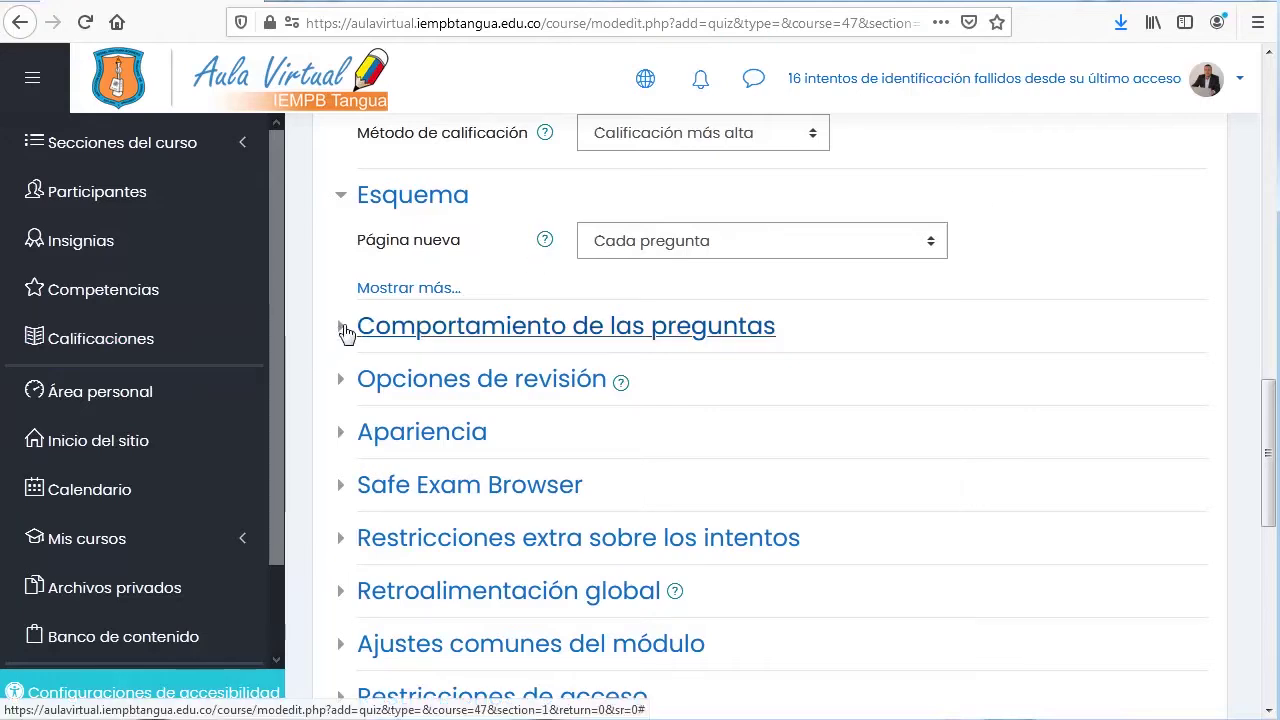
# - Examine the quiz's settings under Comportamiento de las preguntas, Opciones de revisión and Apariencia
pyautogui.click(345, 330)
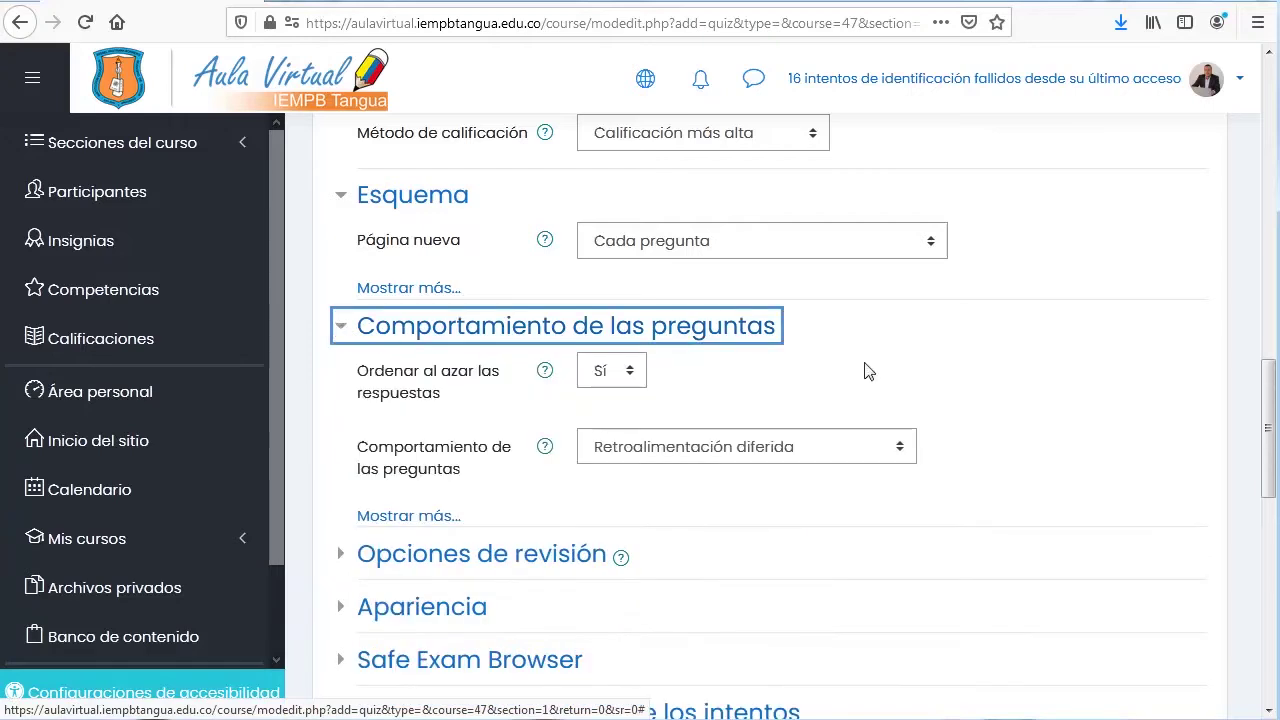
pyautogui.scroll(-2, 1174, 349)
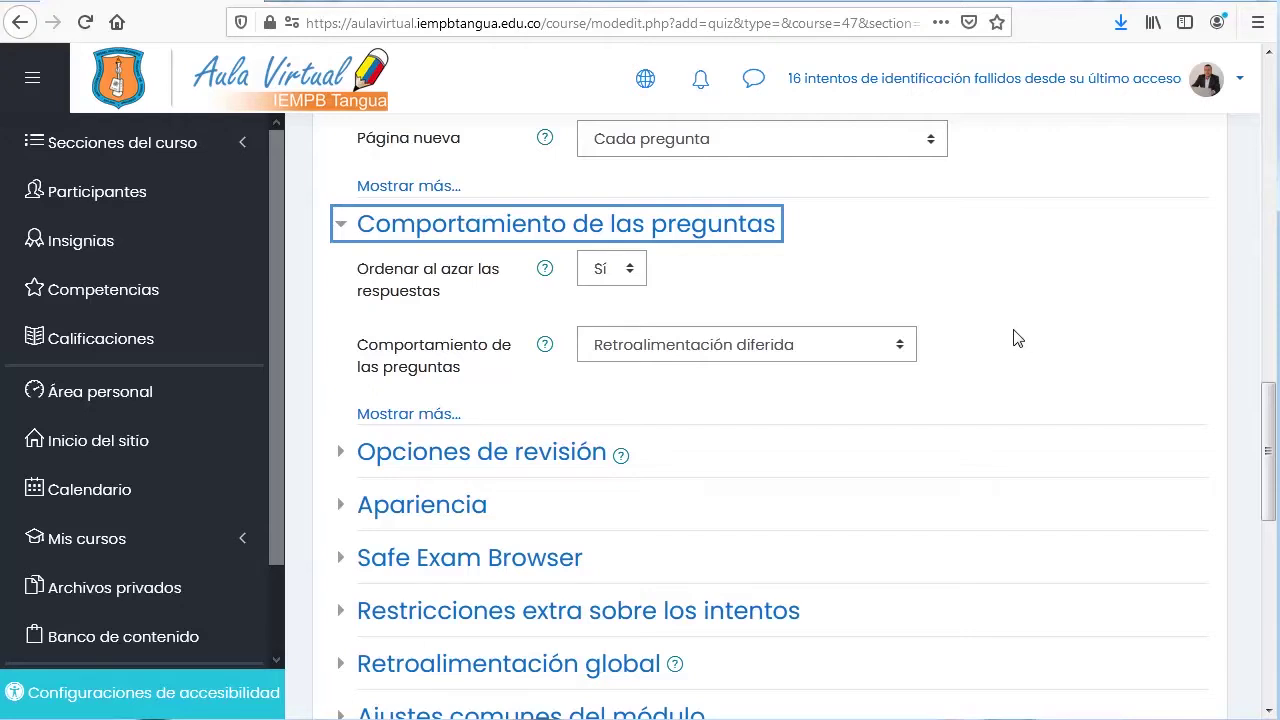
pyautogui.scroll(-1, 1015, 337)
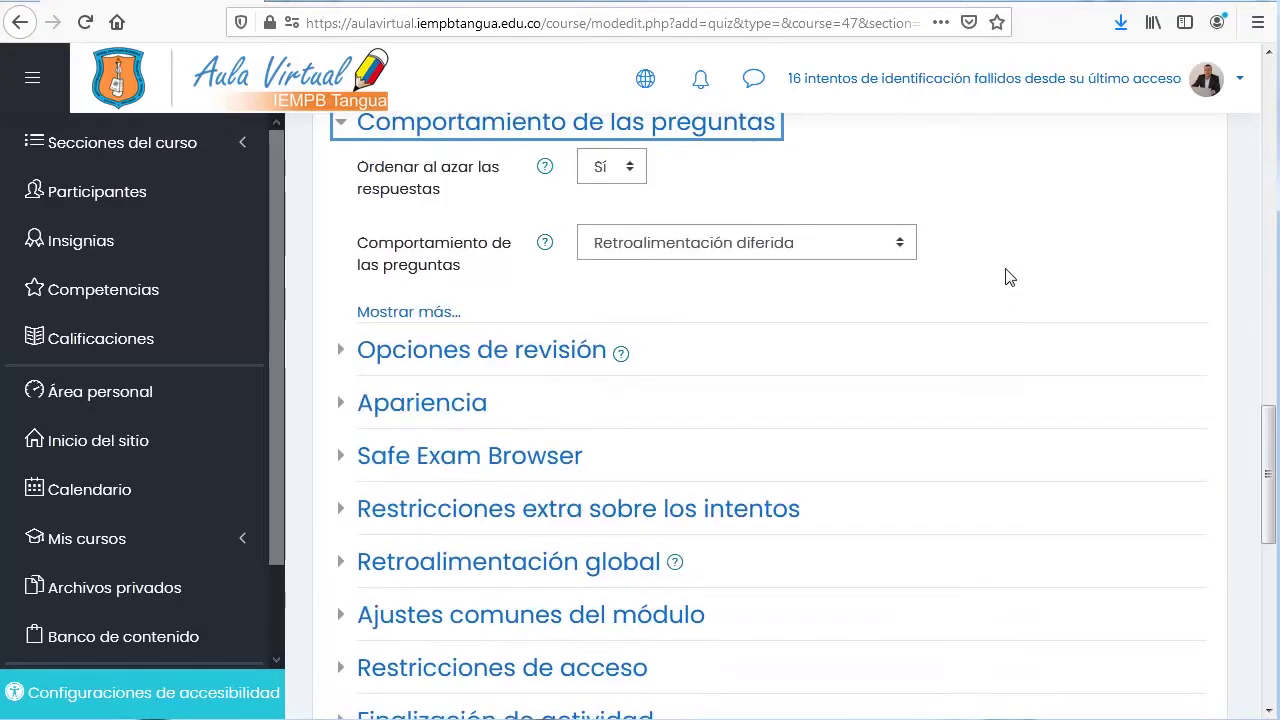
pyautogui.scroll(-1, 1007, 276)
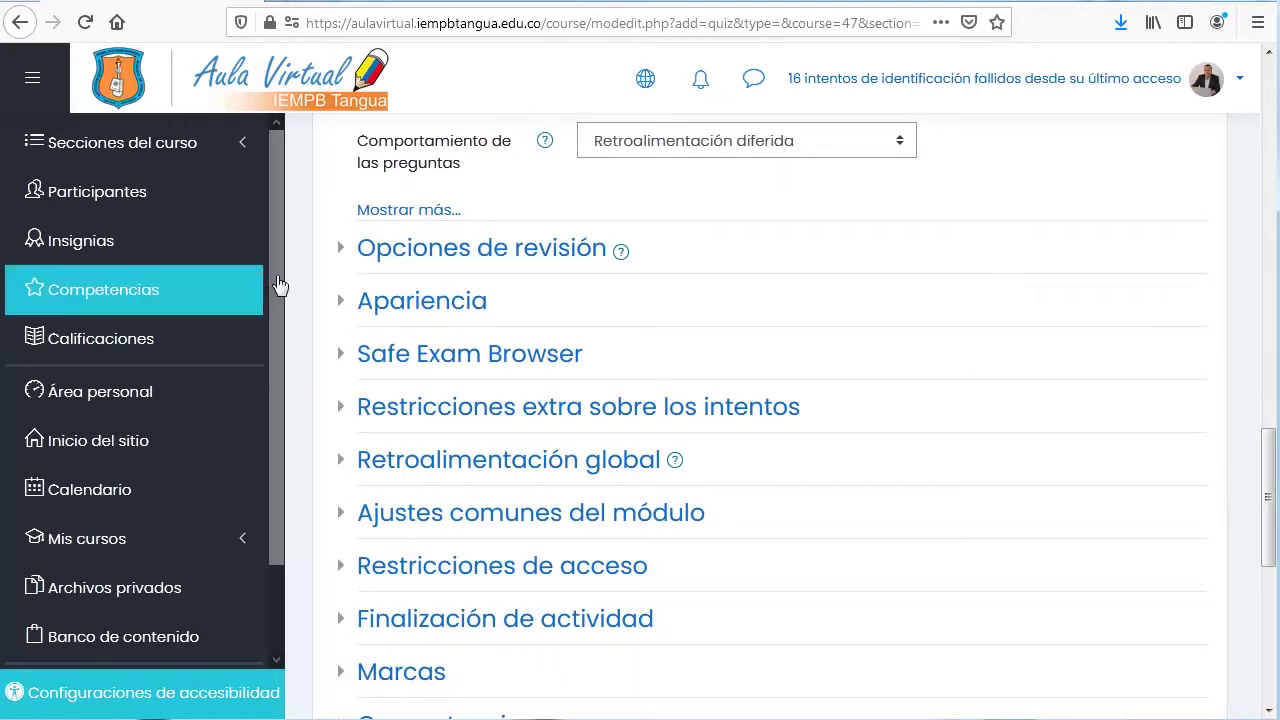
pyautogui.click(330, 250)
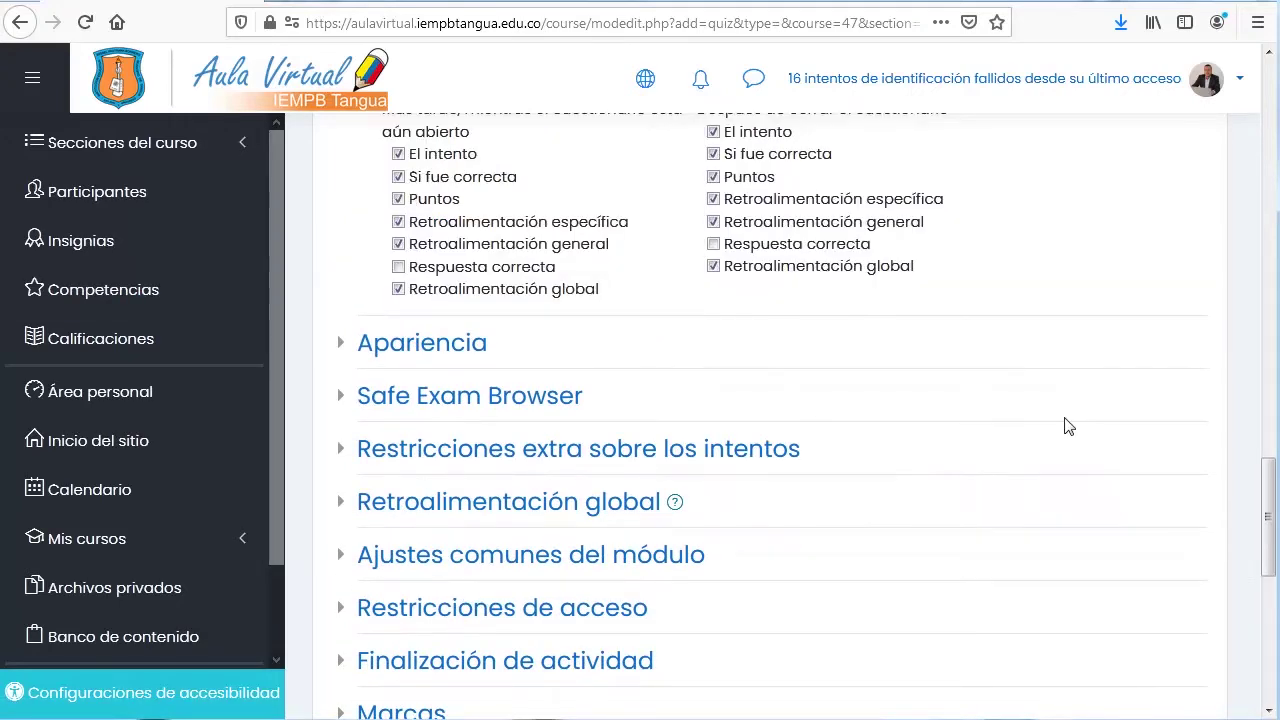
pyautogui.scroll(-2, 1068, 425)
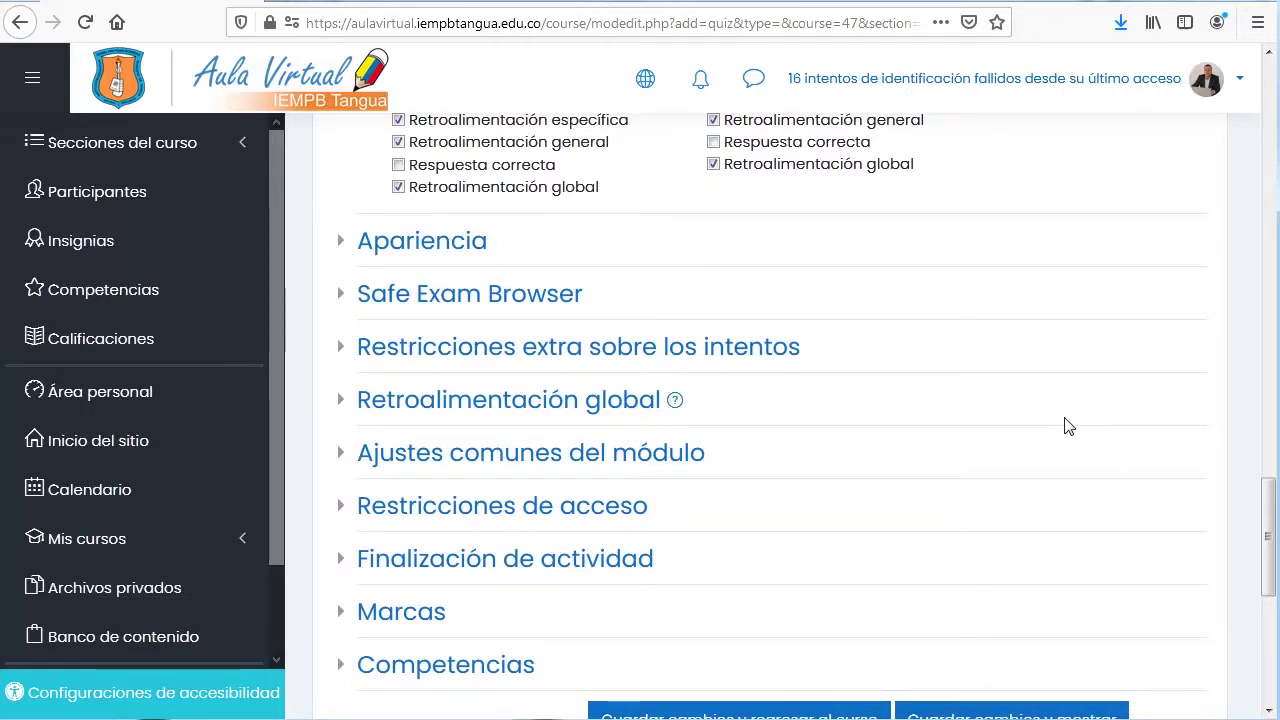
pyautogui.click(345, 243)
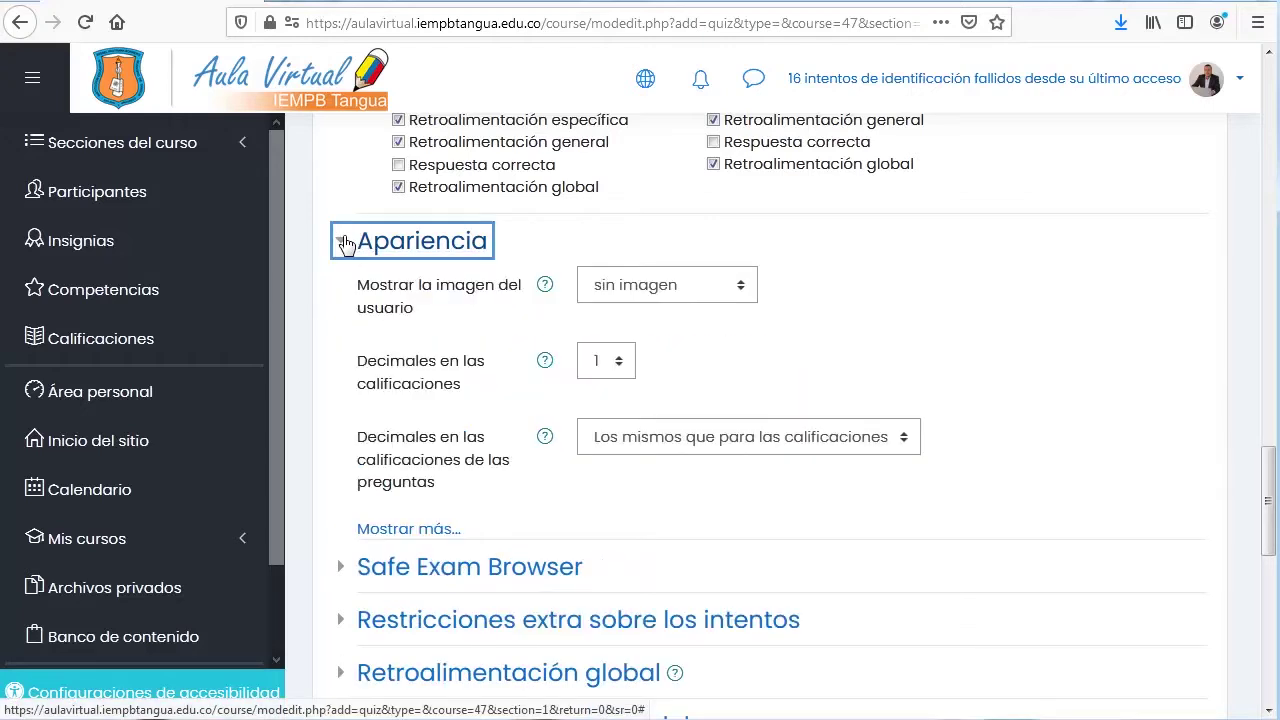
# - Save the quiz settings and return to the Física 10 course page
pyautogui.scroll(-5, 1189, 370)
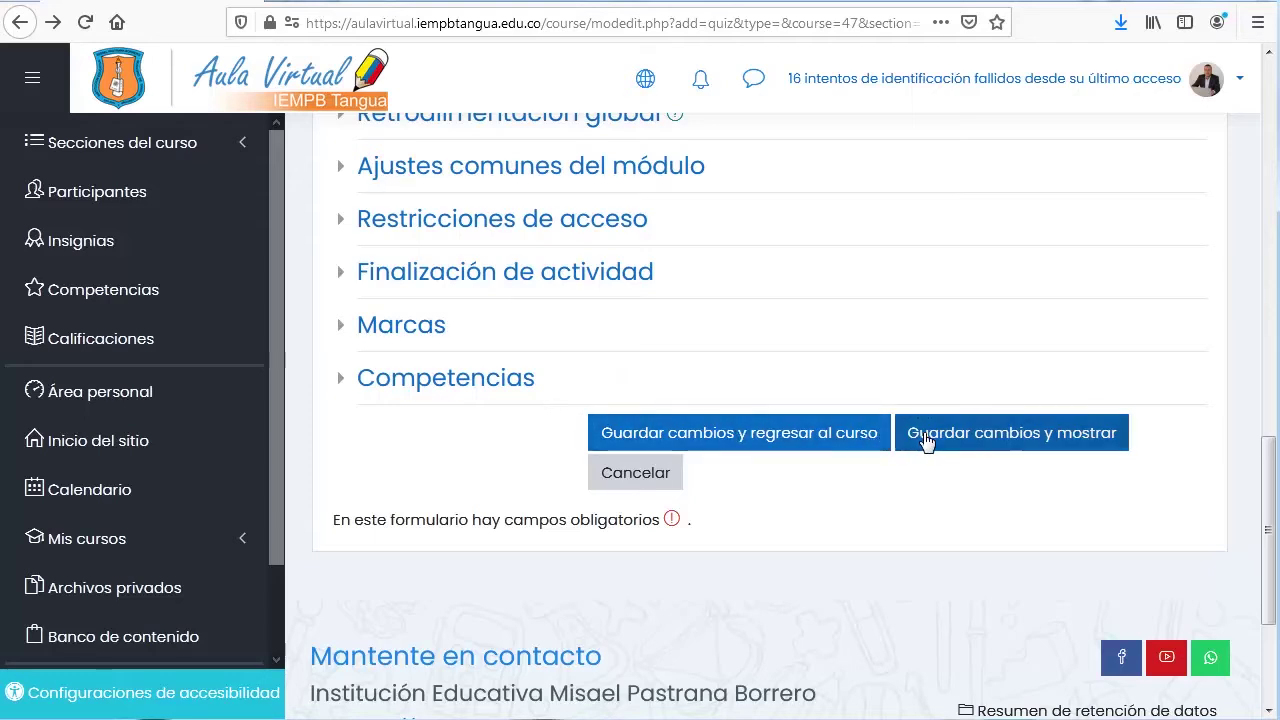
pyautogui.click(778, 446)
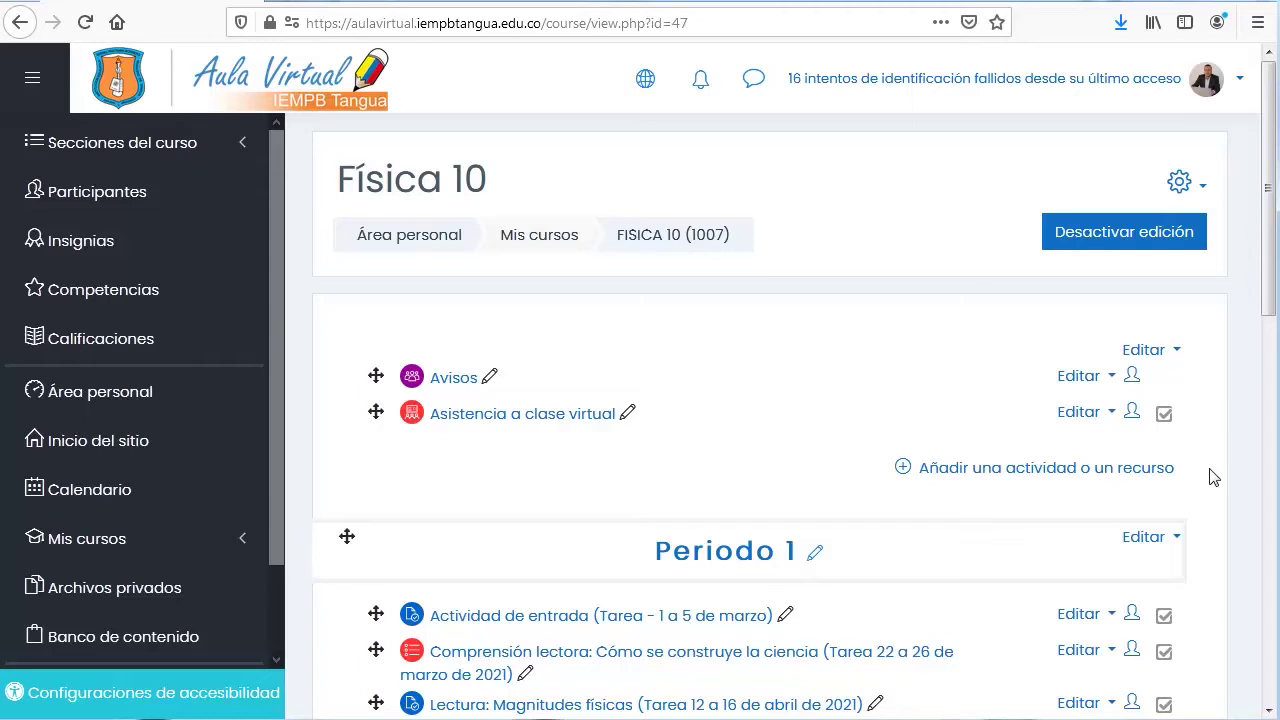
# - Open the "Comprensión lectora: Magnitudes físicas" quiz in Periodo 1 and start editing its questions
pyautogui.scroll(-5, 1211, 475)
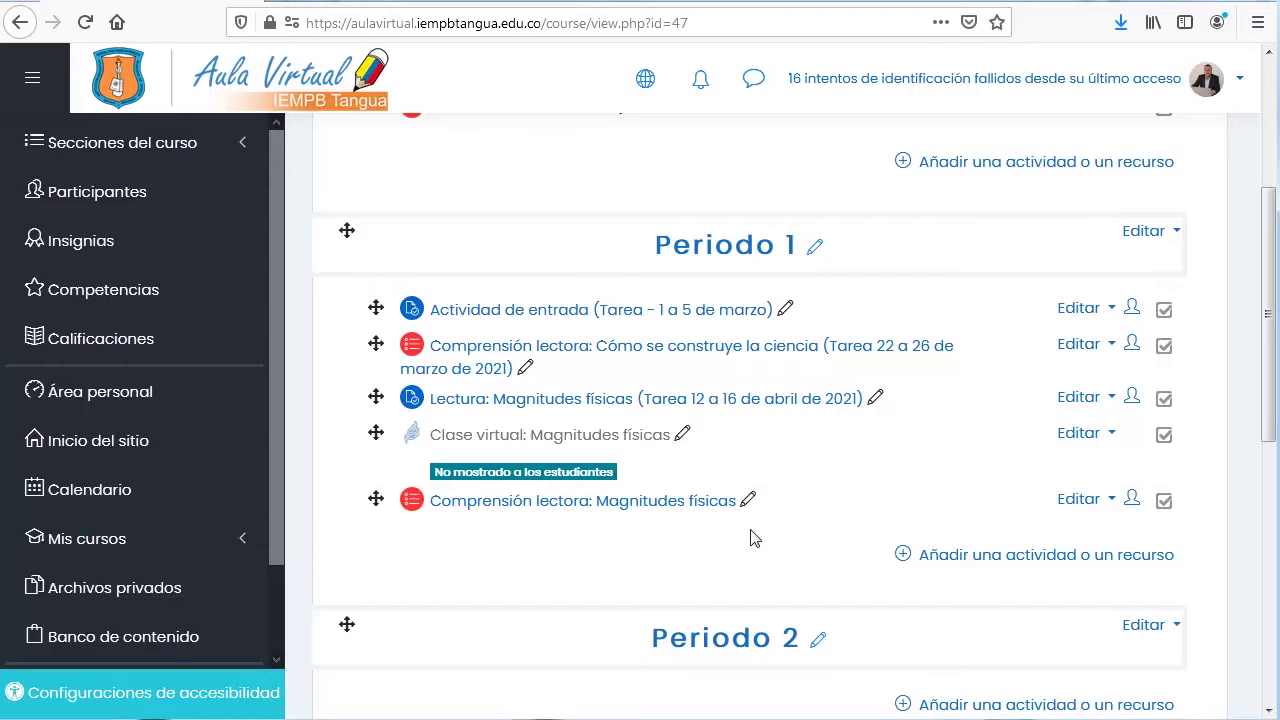
pyautogui.click(684, 506)
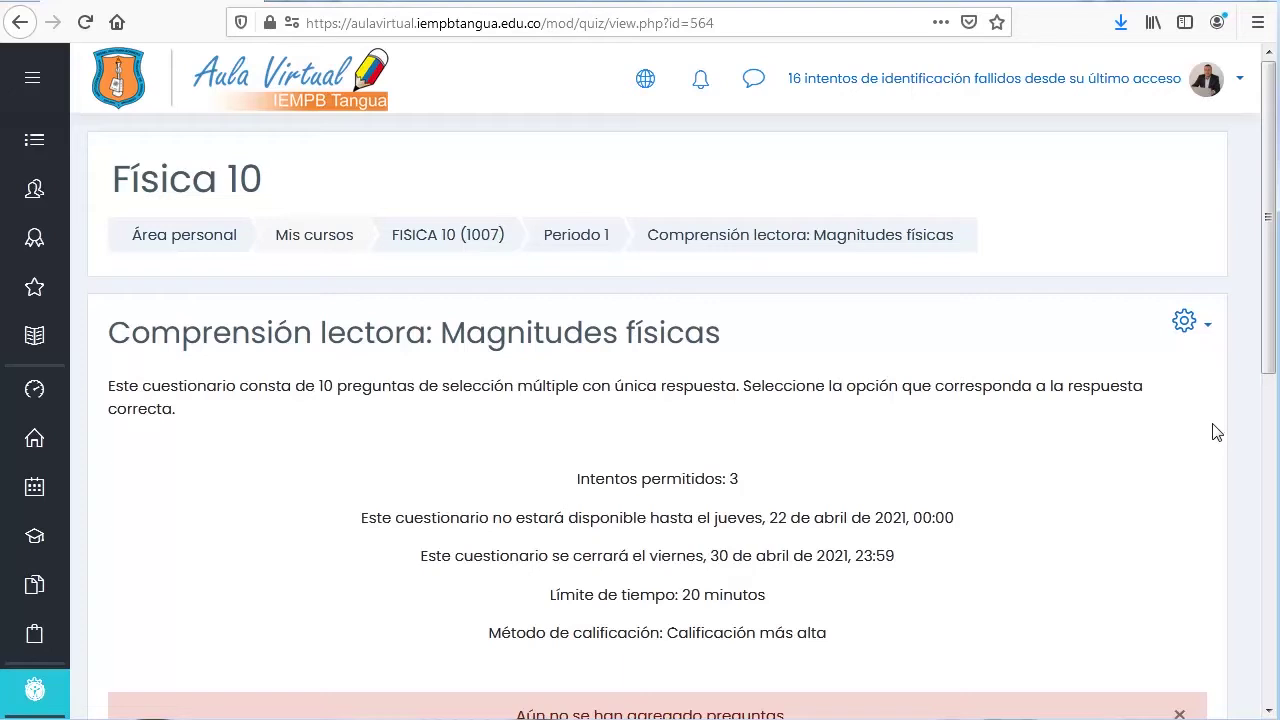
pyautogui.click(1212, 336)
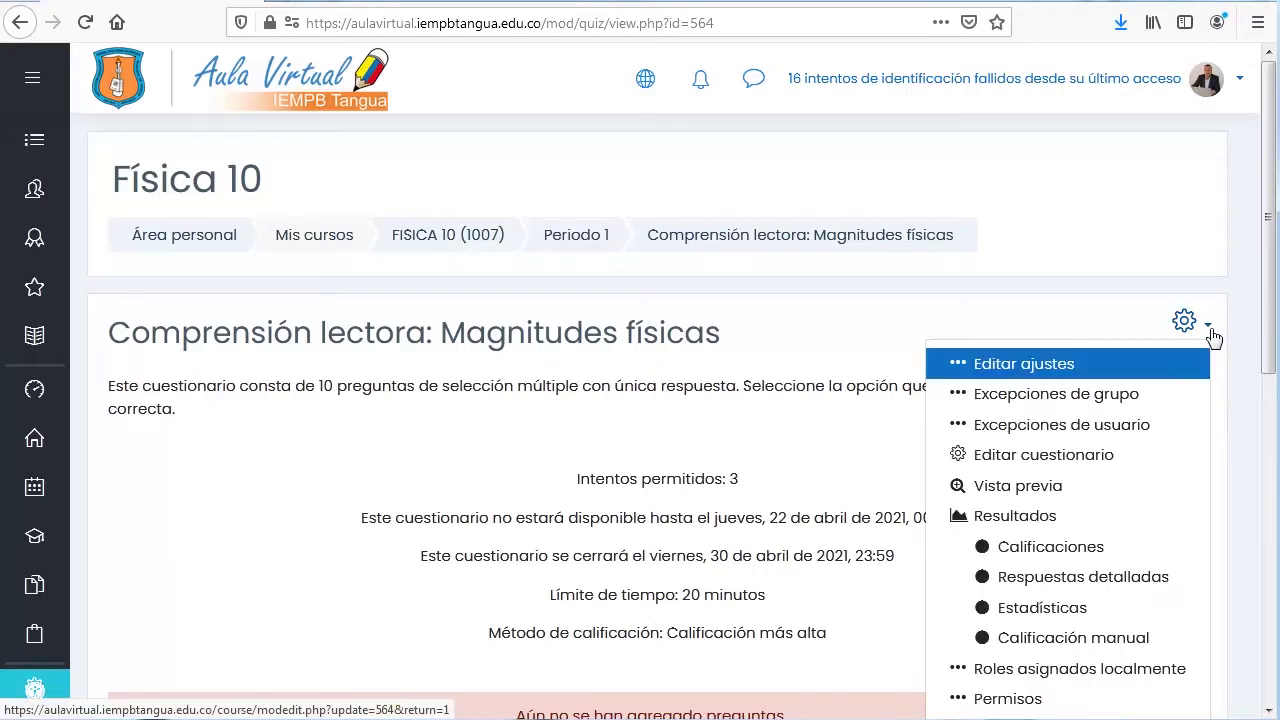
pyautogui.click(1093, 458)
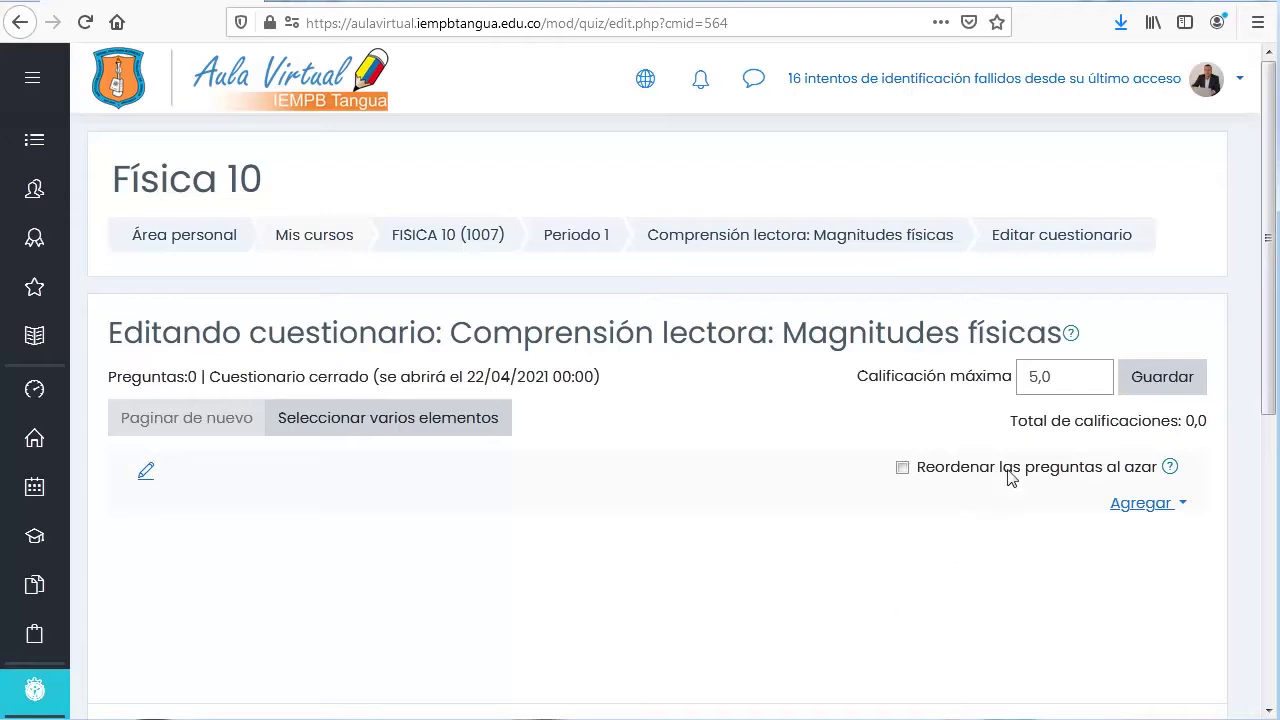
# - Check the quiz's maximum grade without changing it
pyautogui.doubleClick(1041, 379)
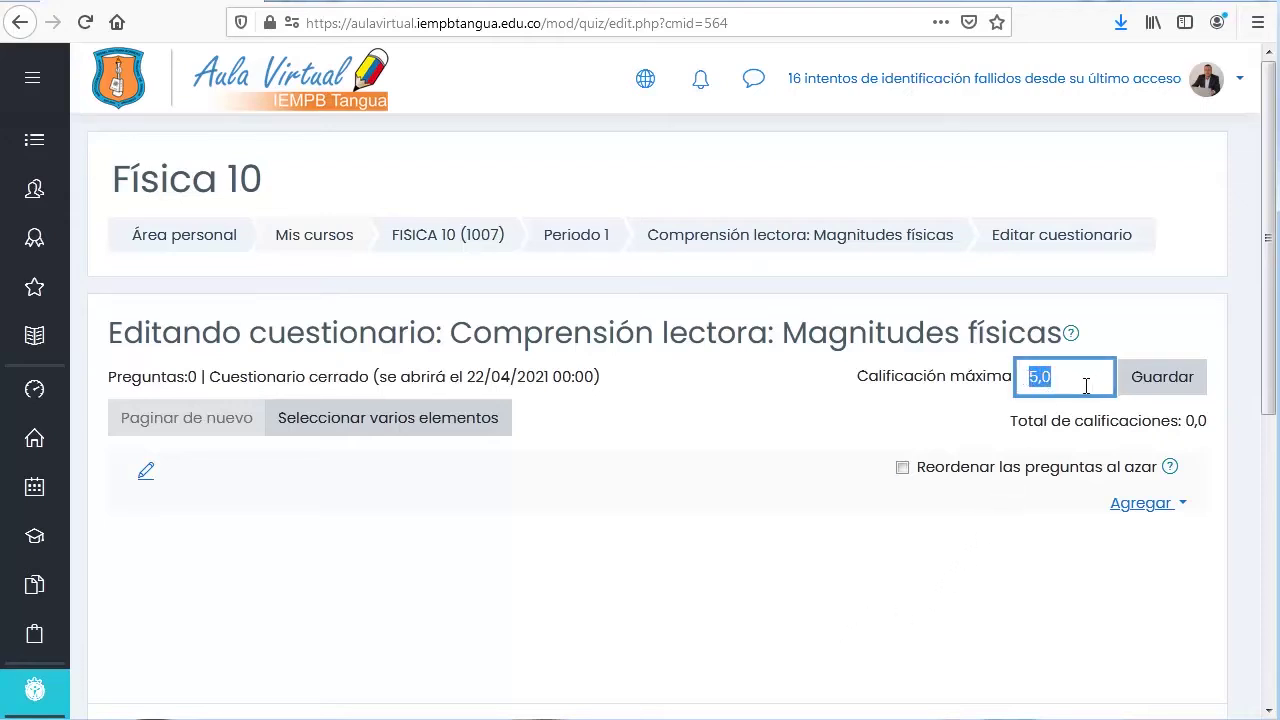
pyautogui.click(1086, 386)
pyautogui.doubleClick(1058, 381)
# - Add a new question of type Opción múltiple to the quiz
pyautogui.click(1182, 505)
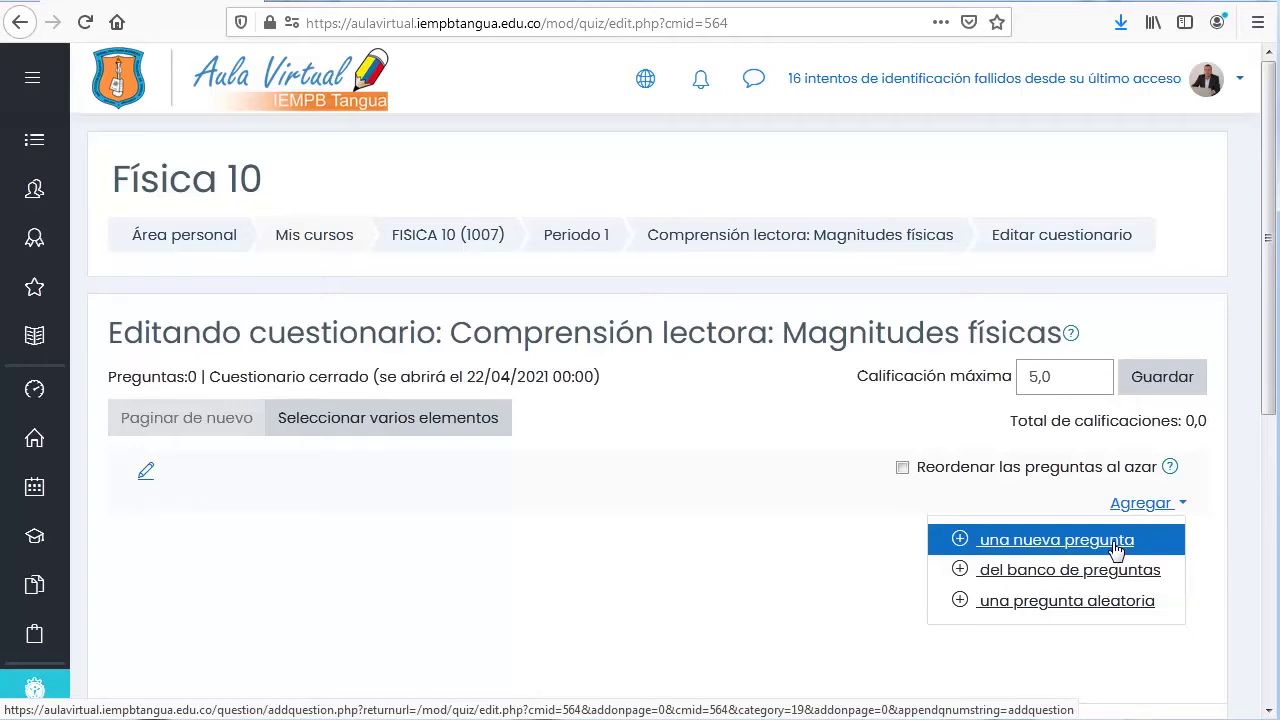
pyautogui.click(1049, 548)
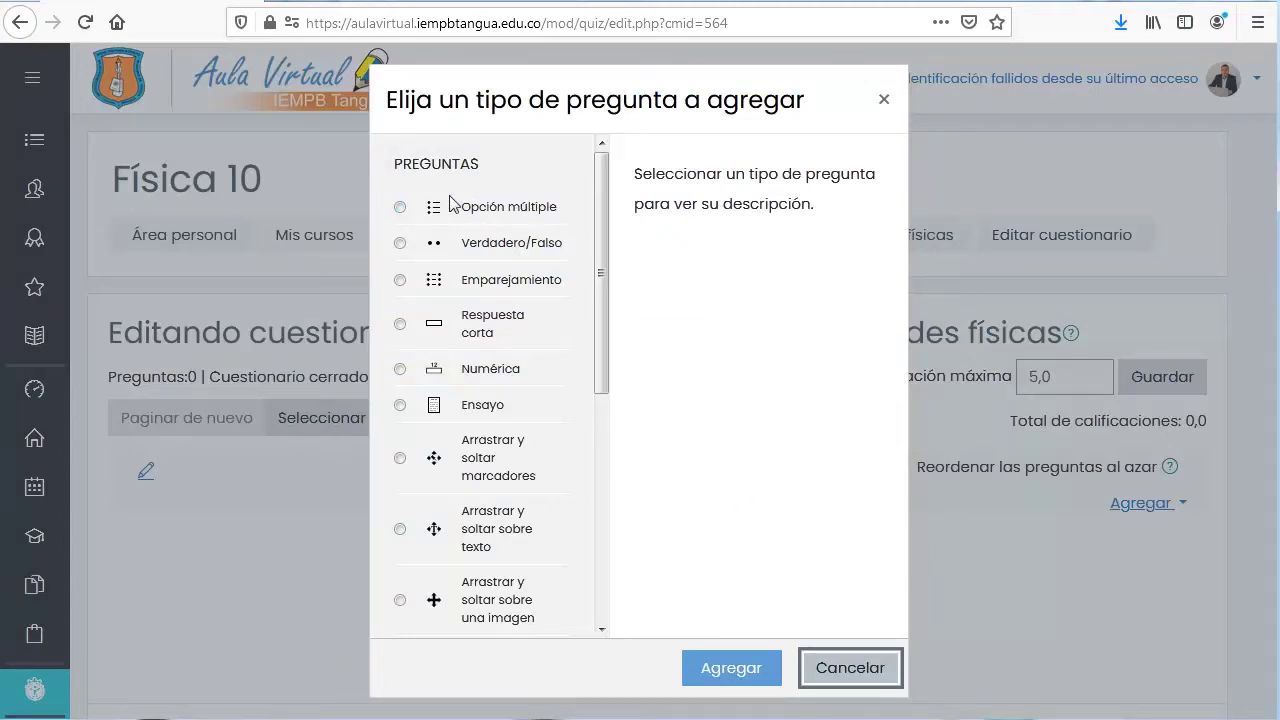
pyautogui.click(399, 208)
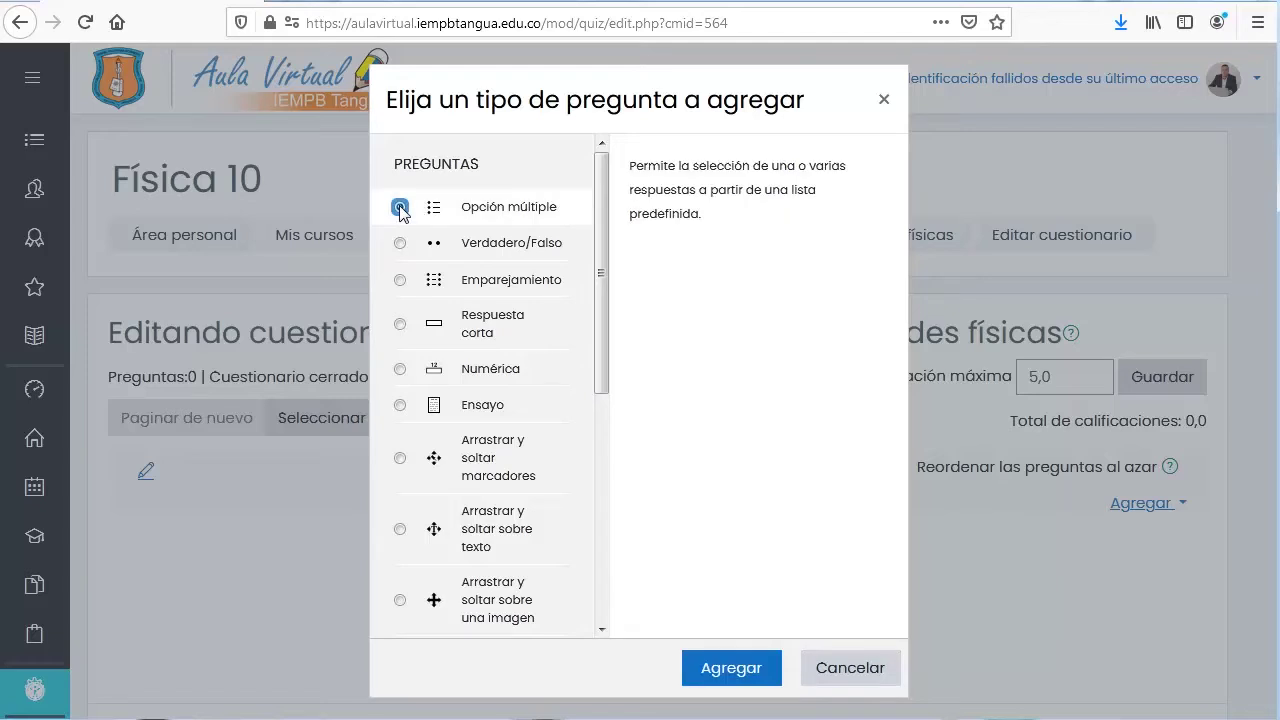
pyautogui.click(731, 672)
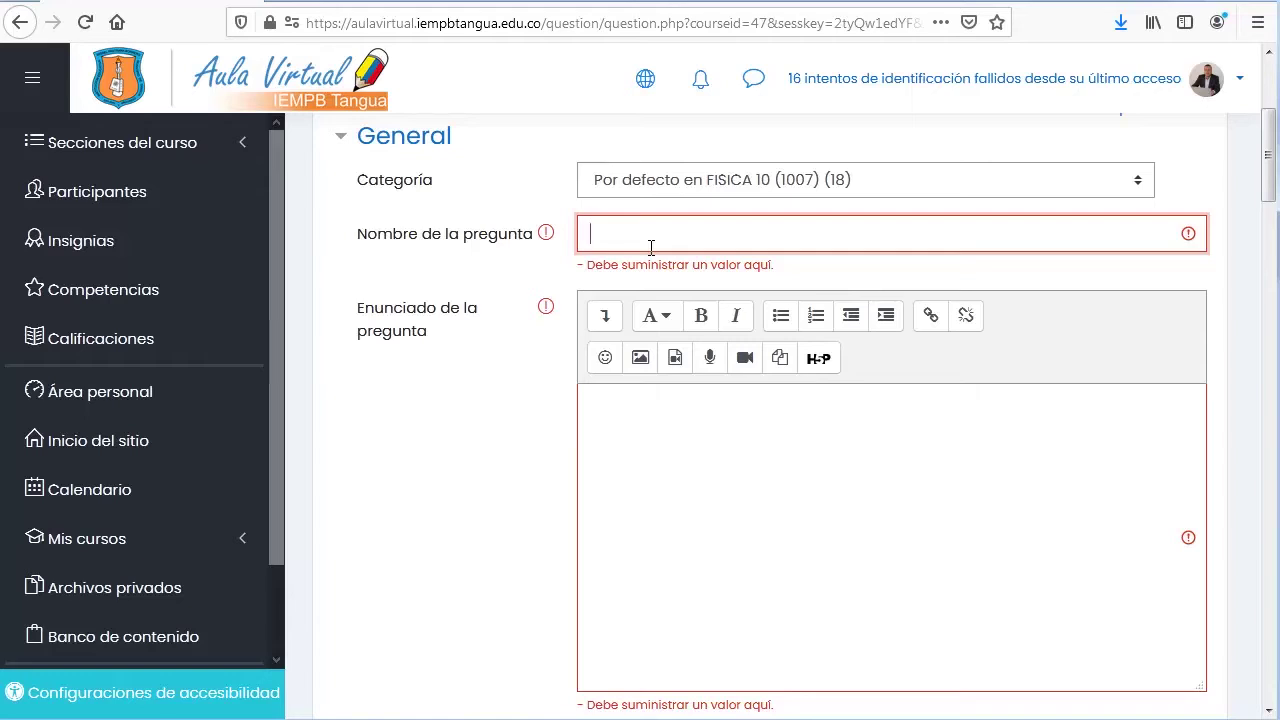
# - Name the question MAGNITUDES_FISICAS_01
pyautogui.write('MAGNITUDES_FISICAS_01')
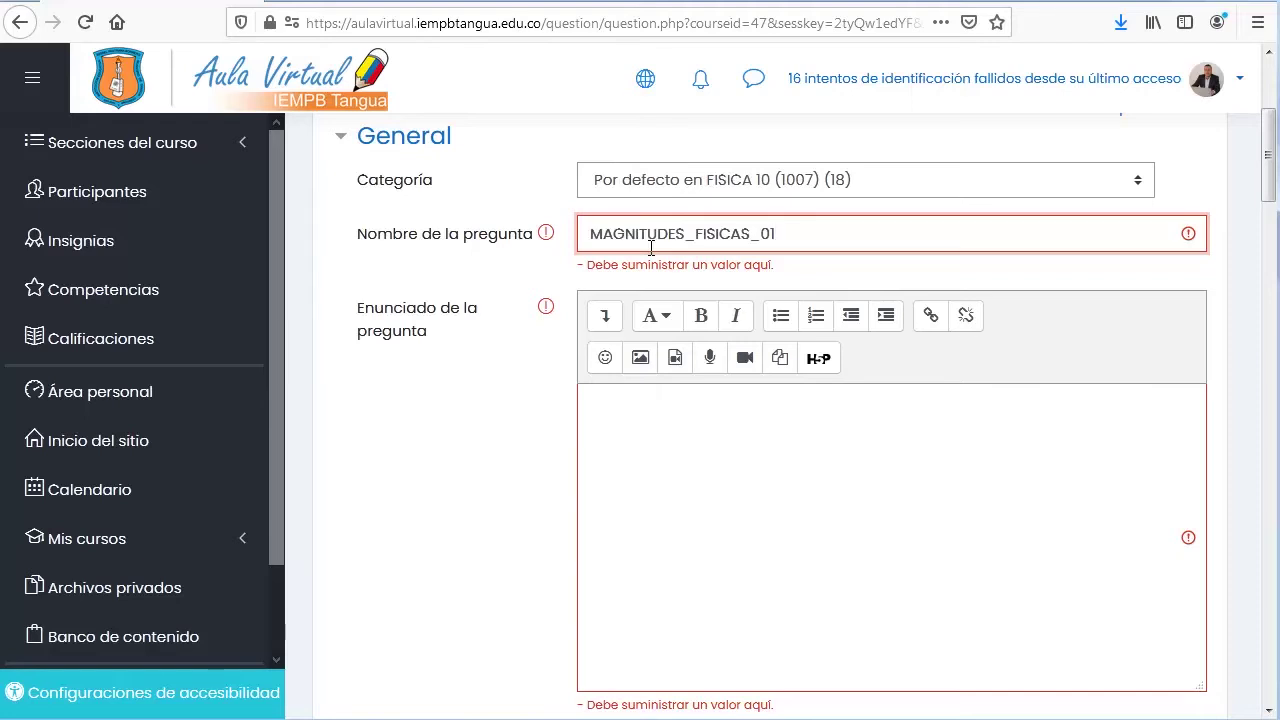
pyautogui.moveTo(760, 235); pyautogui.dragTo(771, 234)
pyautogui.click(804, 237)
# - Copy question 1's instruction, passage, source line and prompt from the WordPad document into the question statement
pyautogui.click(751, 418)
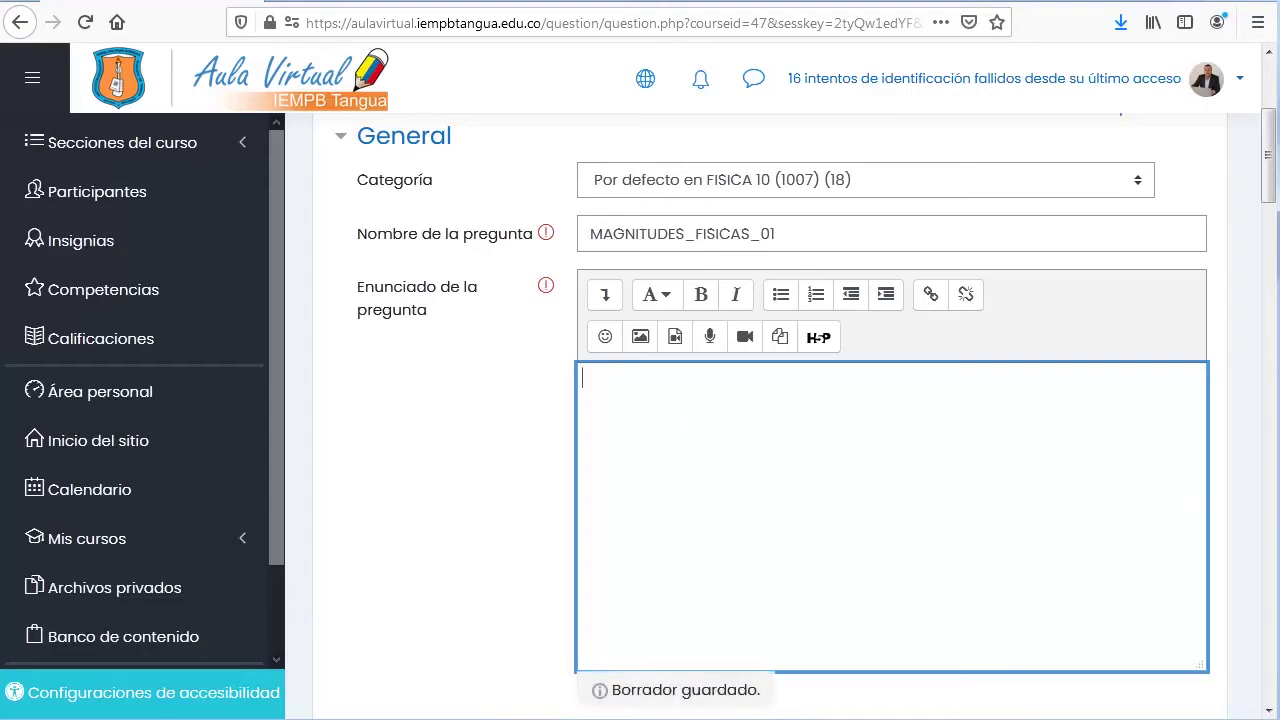
pyautogui.hotkey('alt', 'Tab')
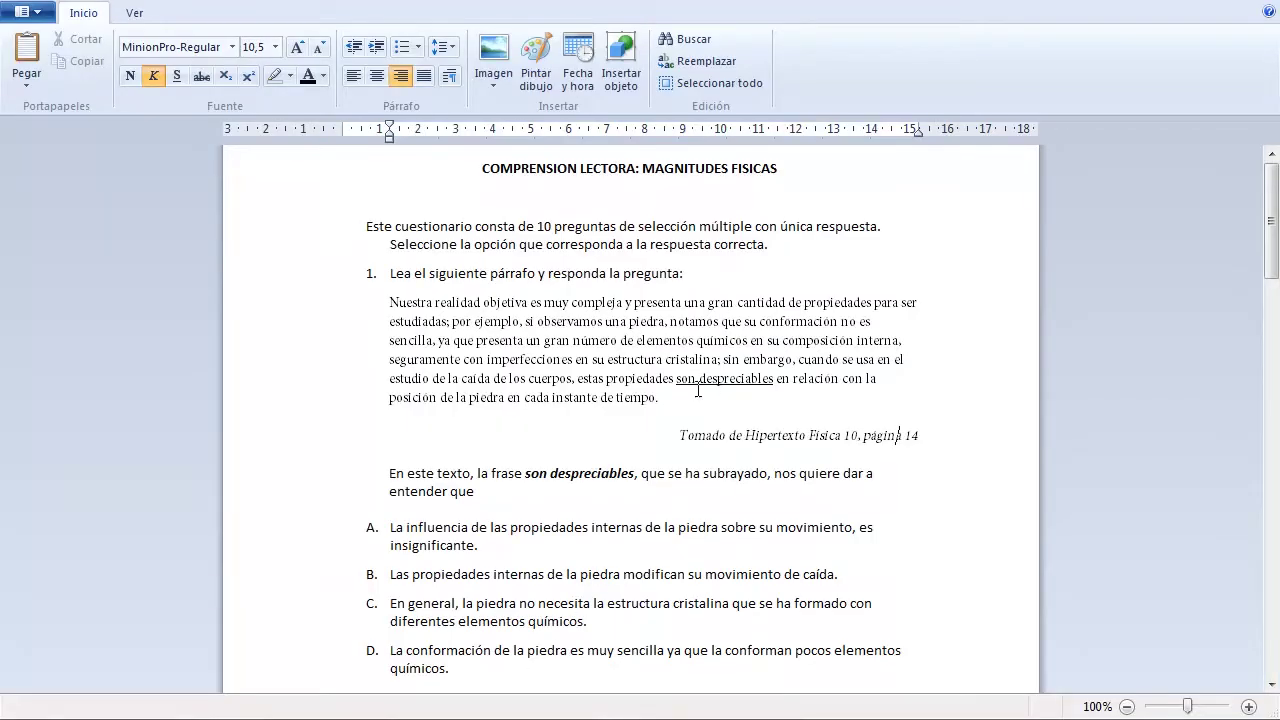
pyautogui.moveTo(391, 273); pyautogui.dragTo(513, 499)
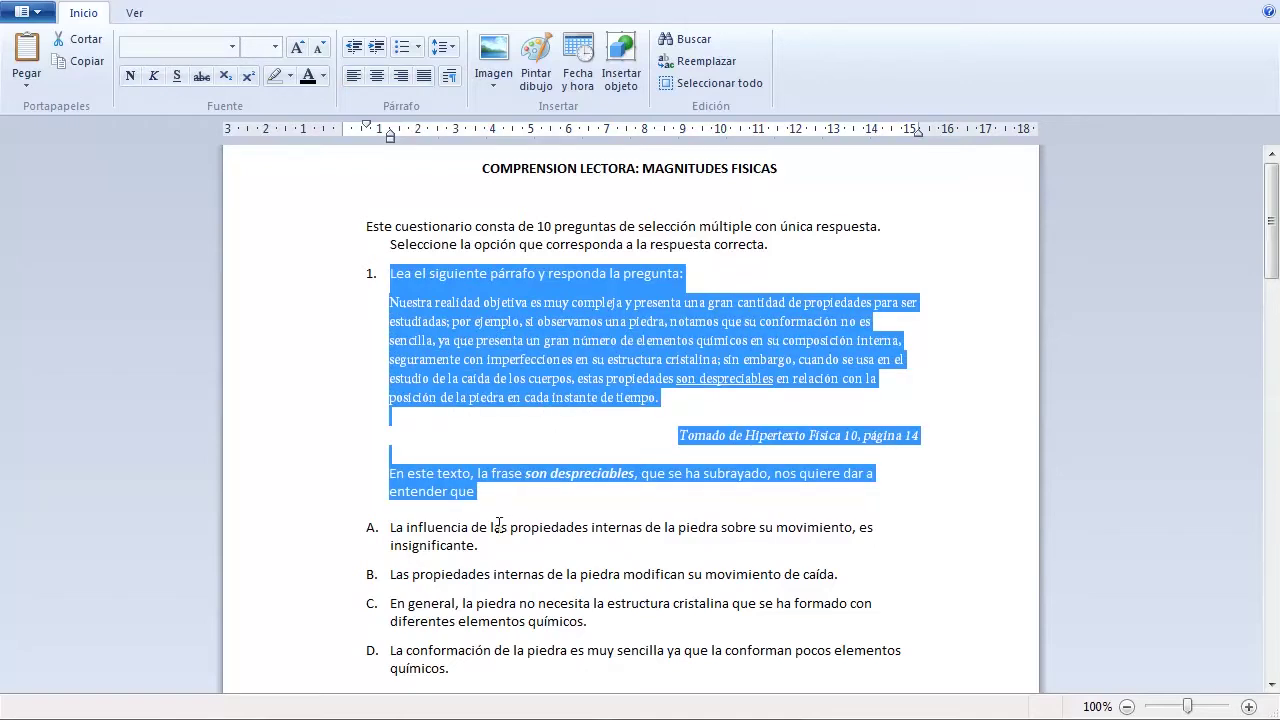
pyautogui.rightClick(549, 308)
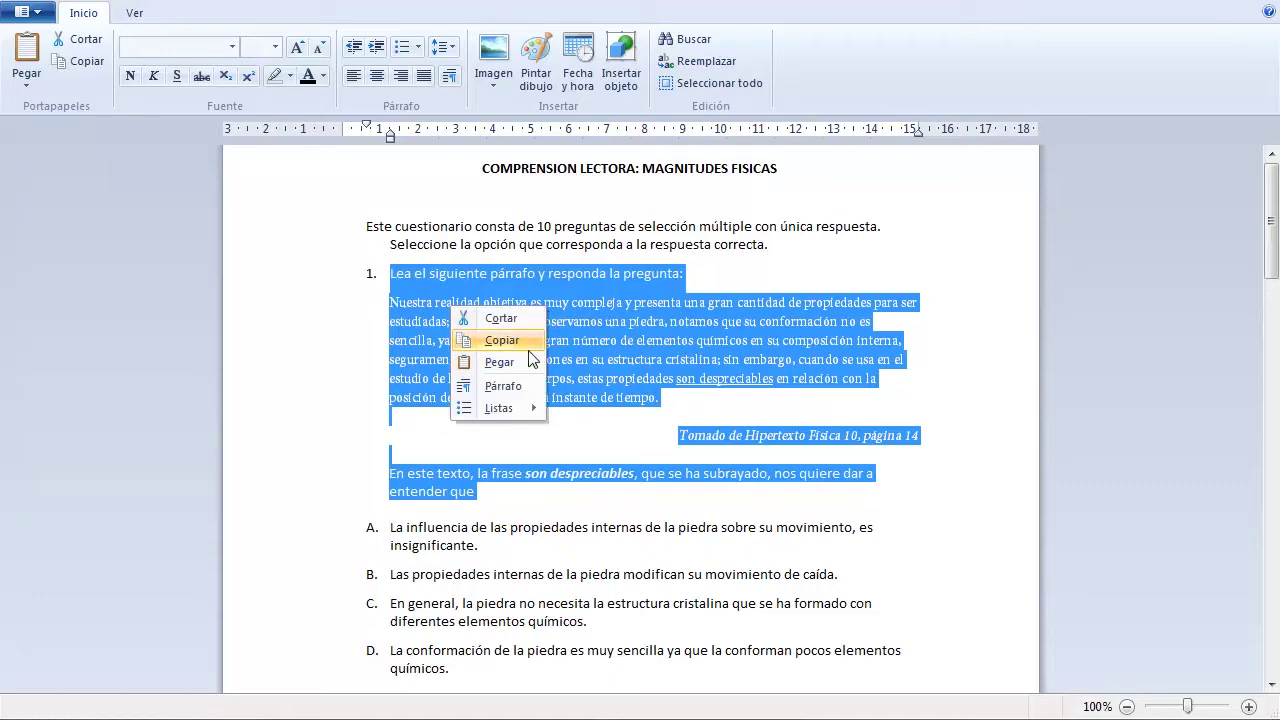
pyautogui.click(522, 343)
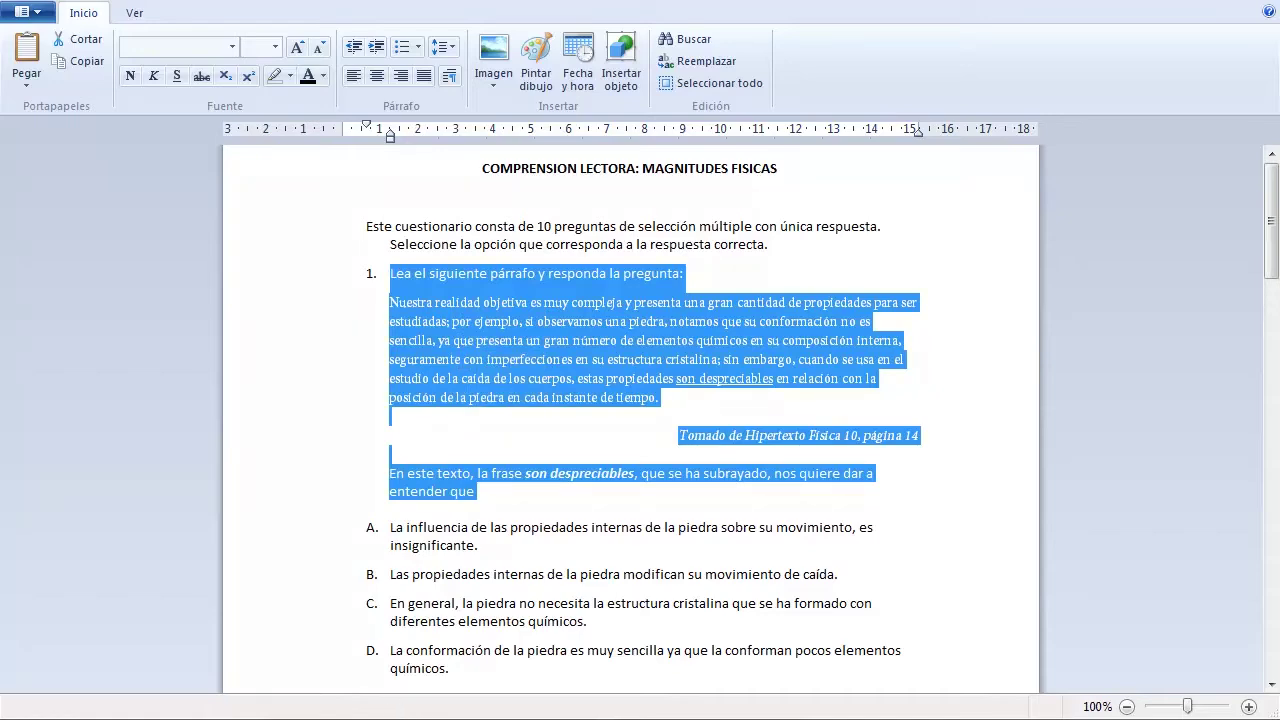
pyautogui.hotkey('alt', 'Tab')
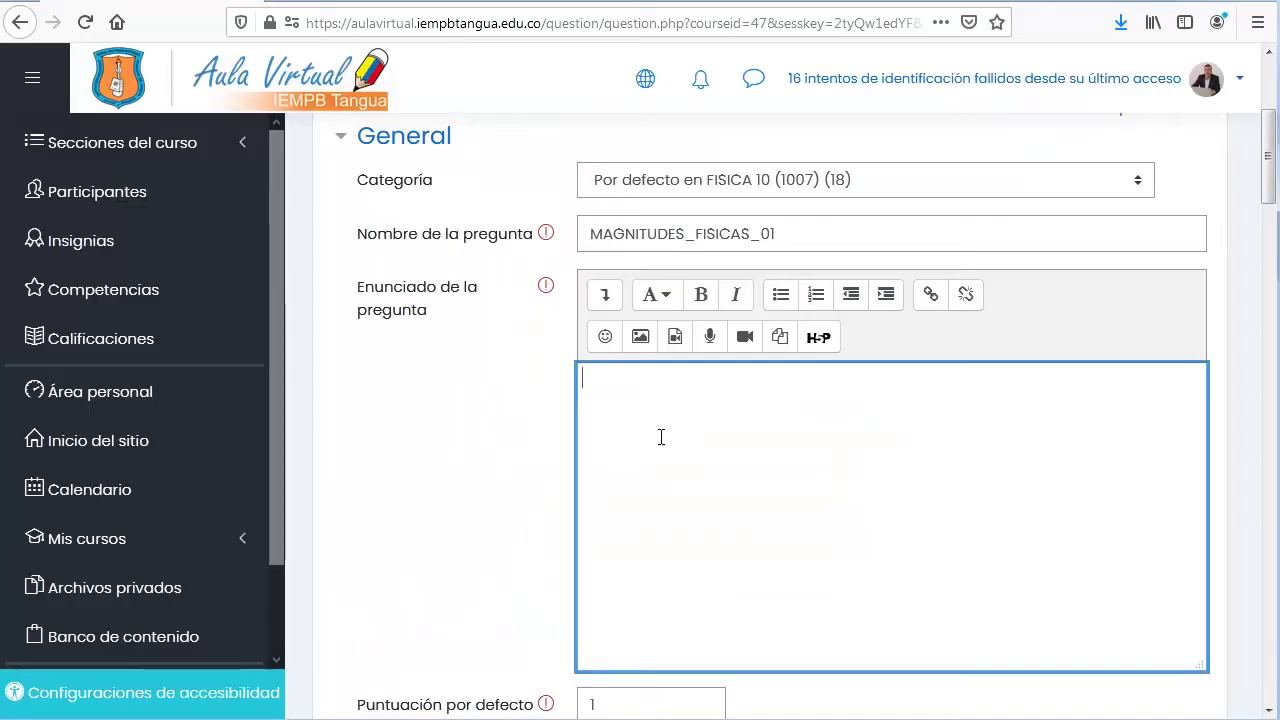
pyautogui.rightClick(621, 391)
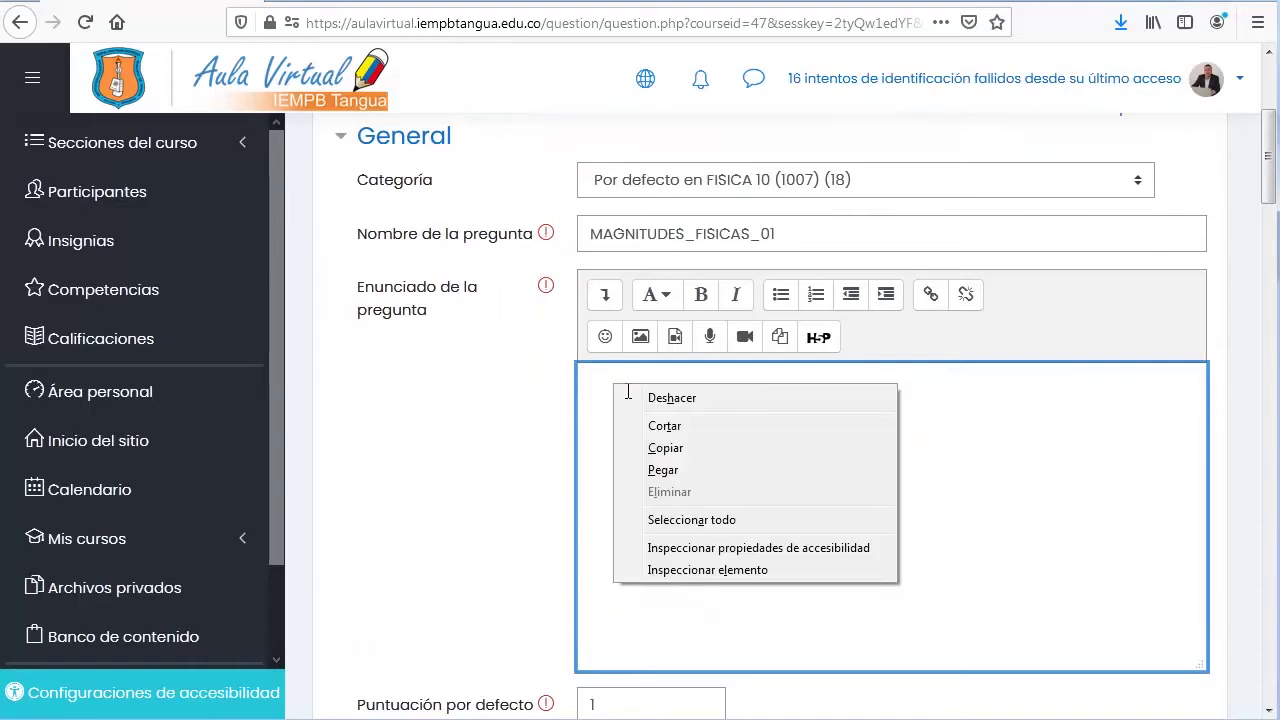
pyautogui.click(680, 474)
pyautogui.scroll(1, 886, 495)
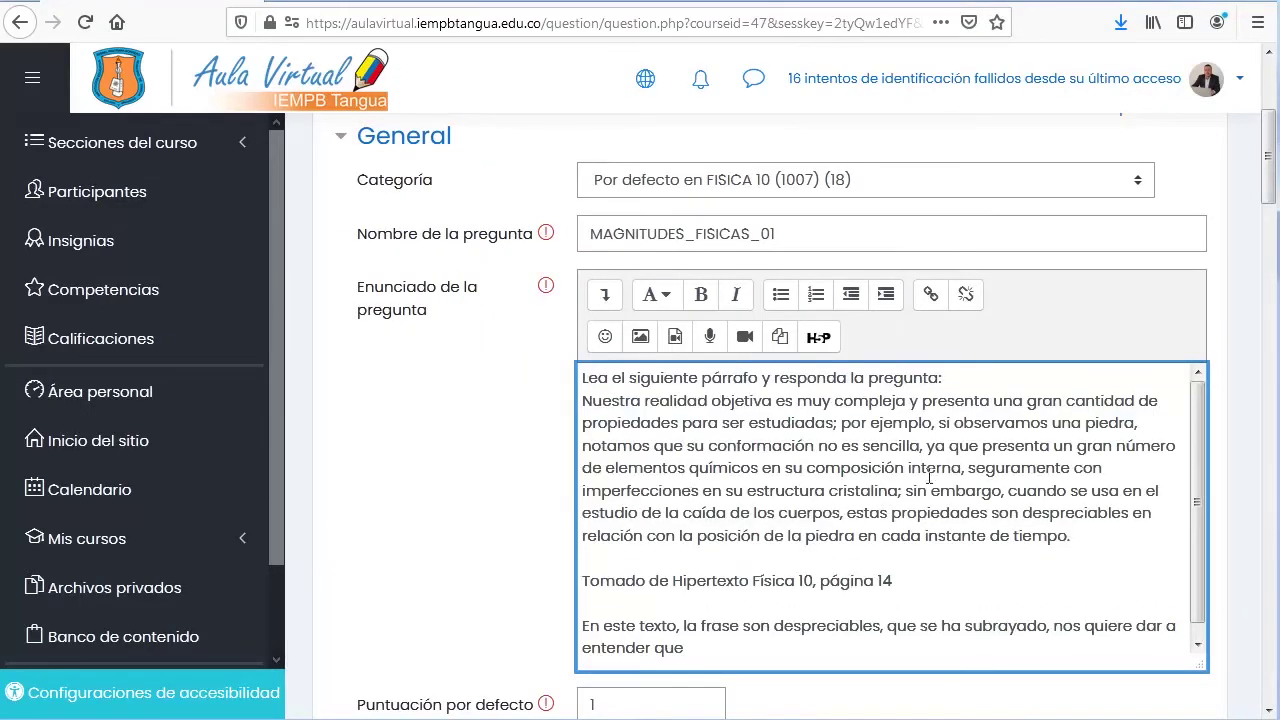
# - Separate the instruction line, the reading passage and the source line of the statement into distinct paragraphs
pyautogui.click(965, 387)
pyautogui.press('Return')
pyautogui.press('Return')
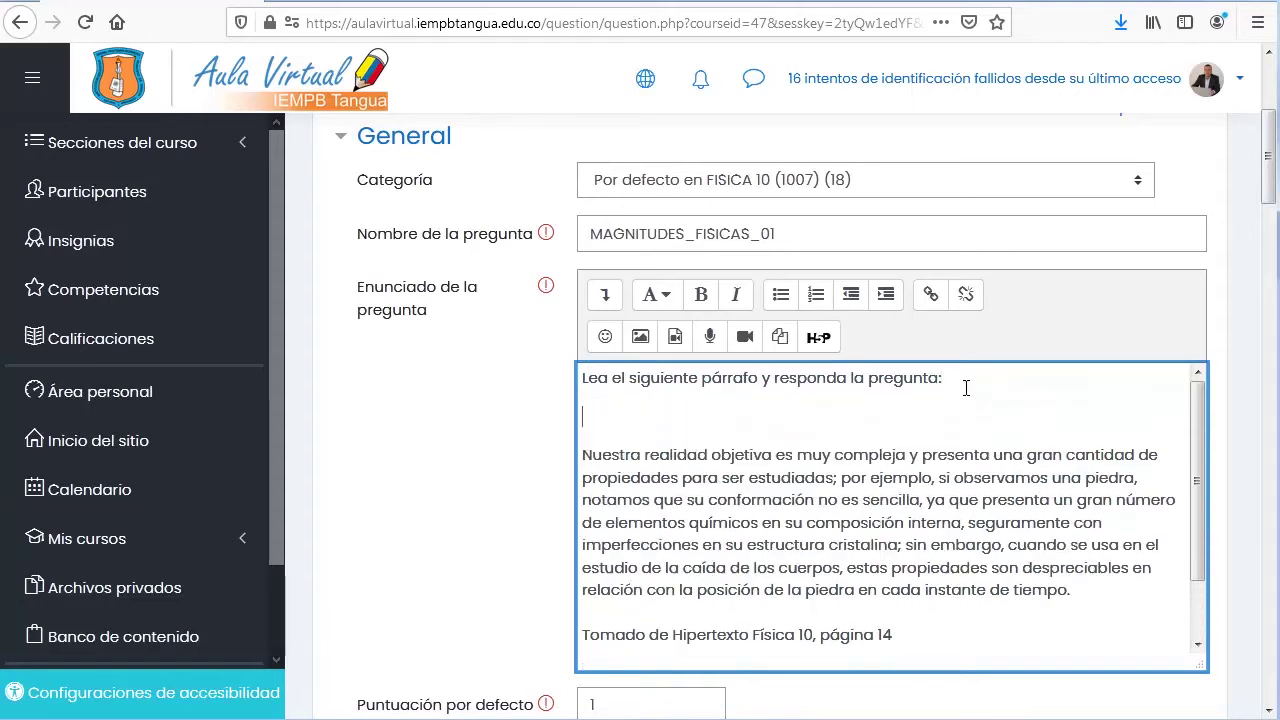
pyautogui.press('Delete')
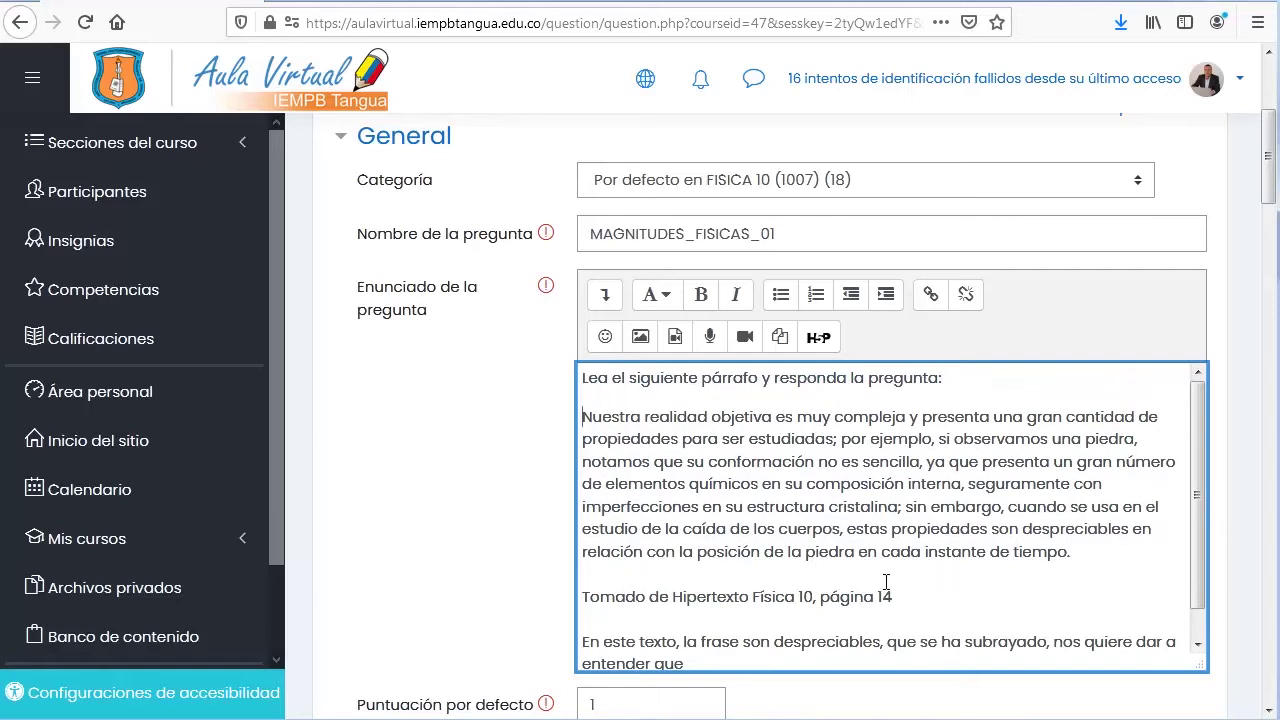
pyautogui.click(926, 576)
pyautogui.press('Delete')
pyautogui.press('Delete')
pyautogui.press('Return')
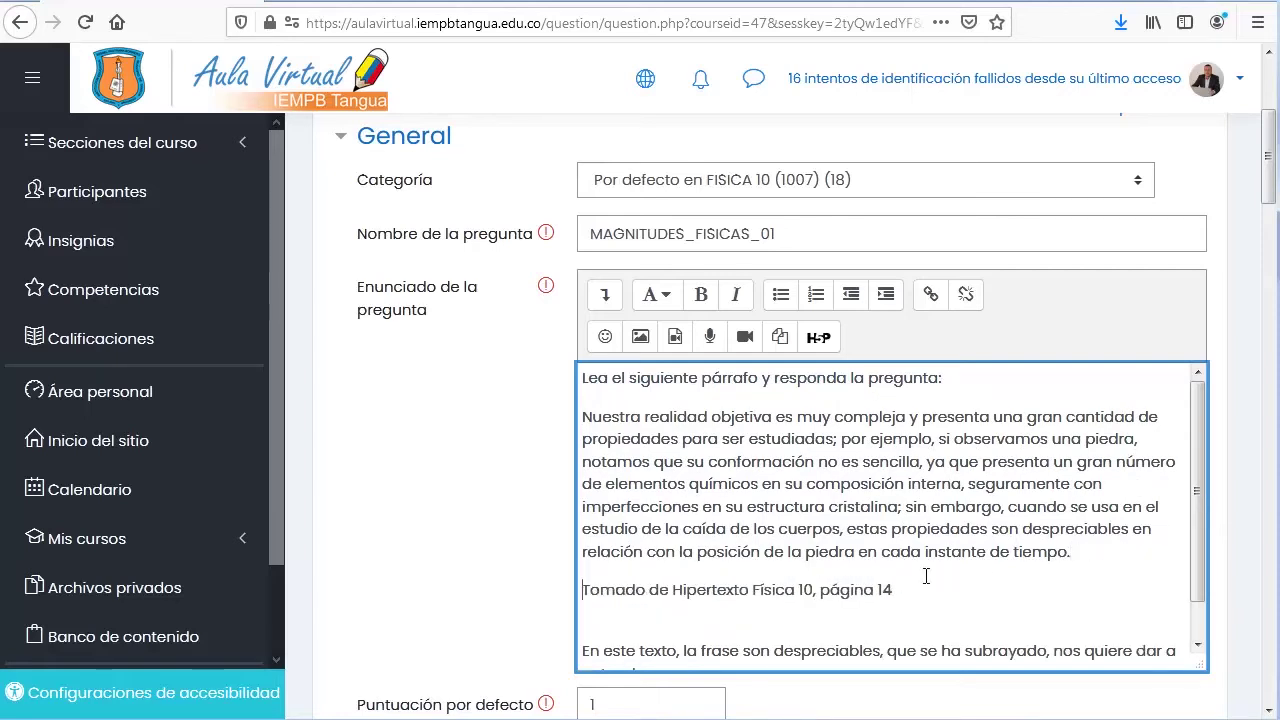
# - Remove the extra blank line between the source line and the paragraph beginning "En este texto", keeping its initial "E"
pyautogui.scroll(-1, 928, 576)
pyautogui.click(930, 575)
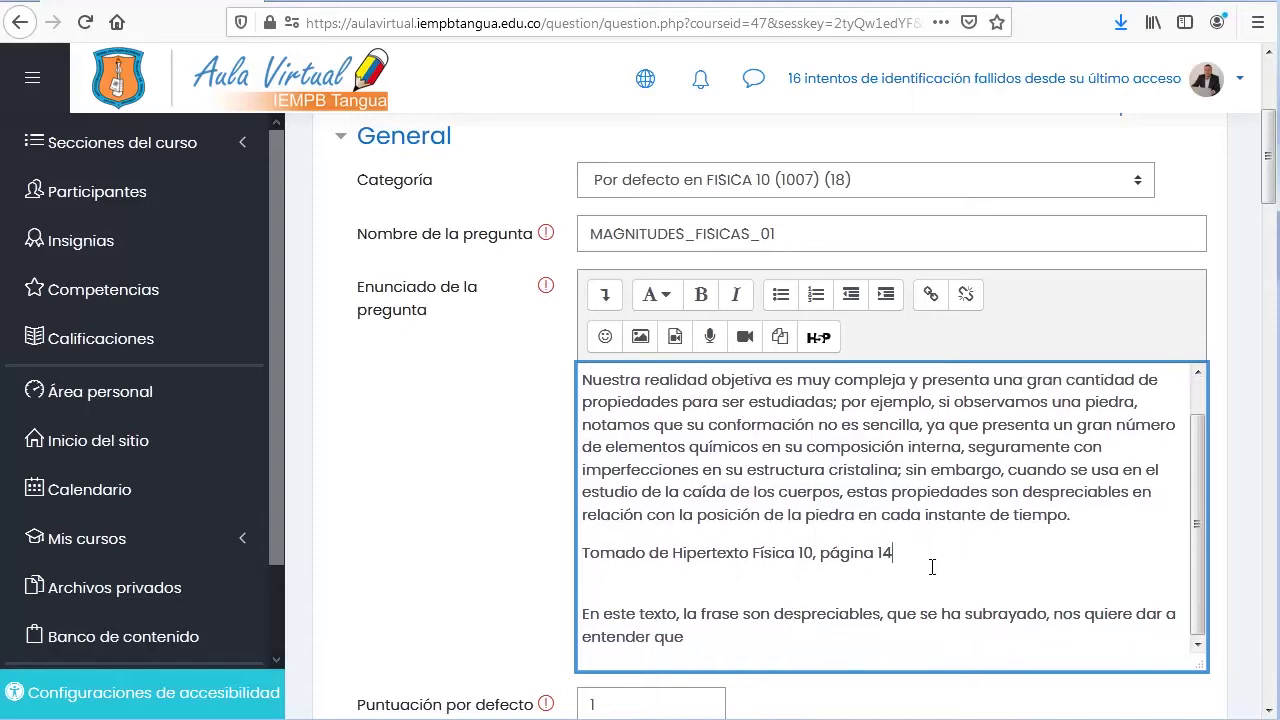
pyautogui.press('Delete')
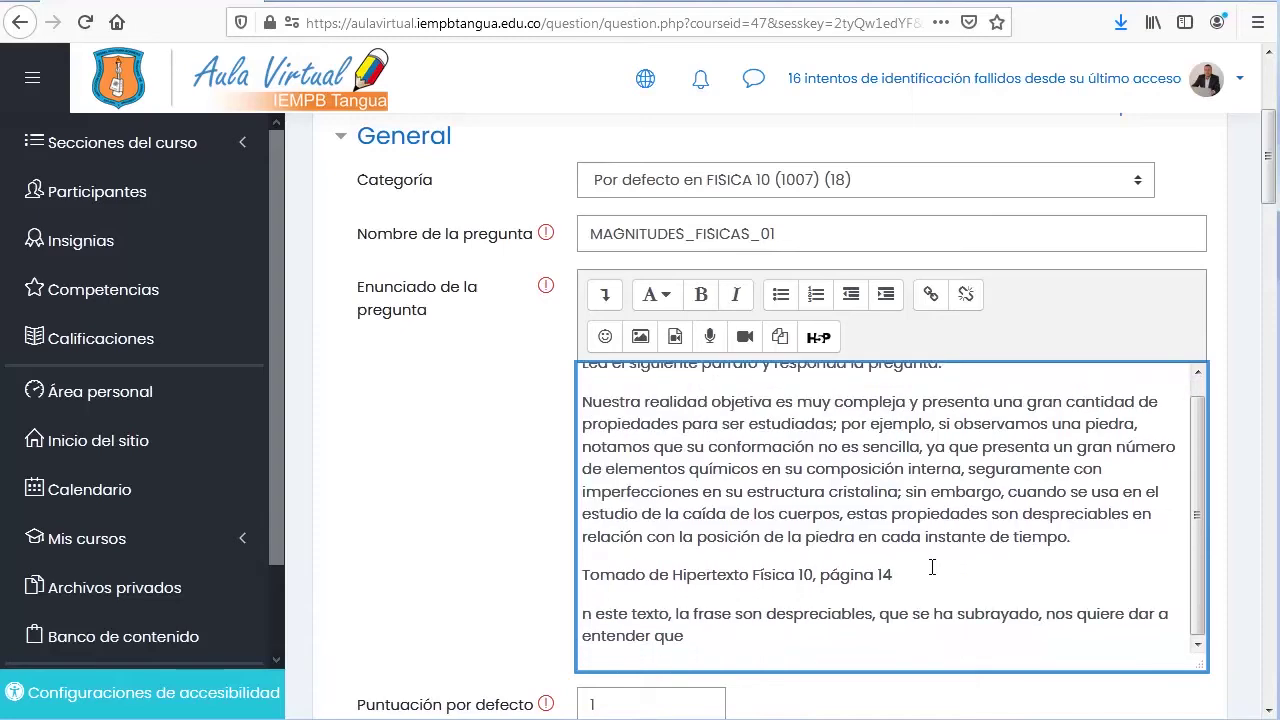
pyautogui.press('Right')
pyautogui.press('Delete')
pyautogui.write('E')
pyautogui.scroll(-2, 1072, 580)
pyautogui.scroll(3, 1146, 540)
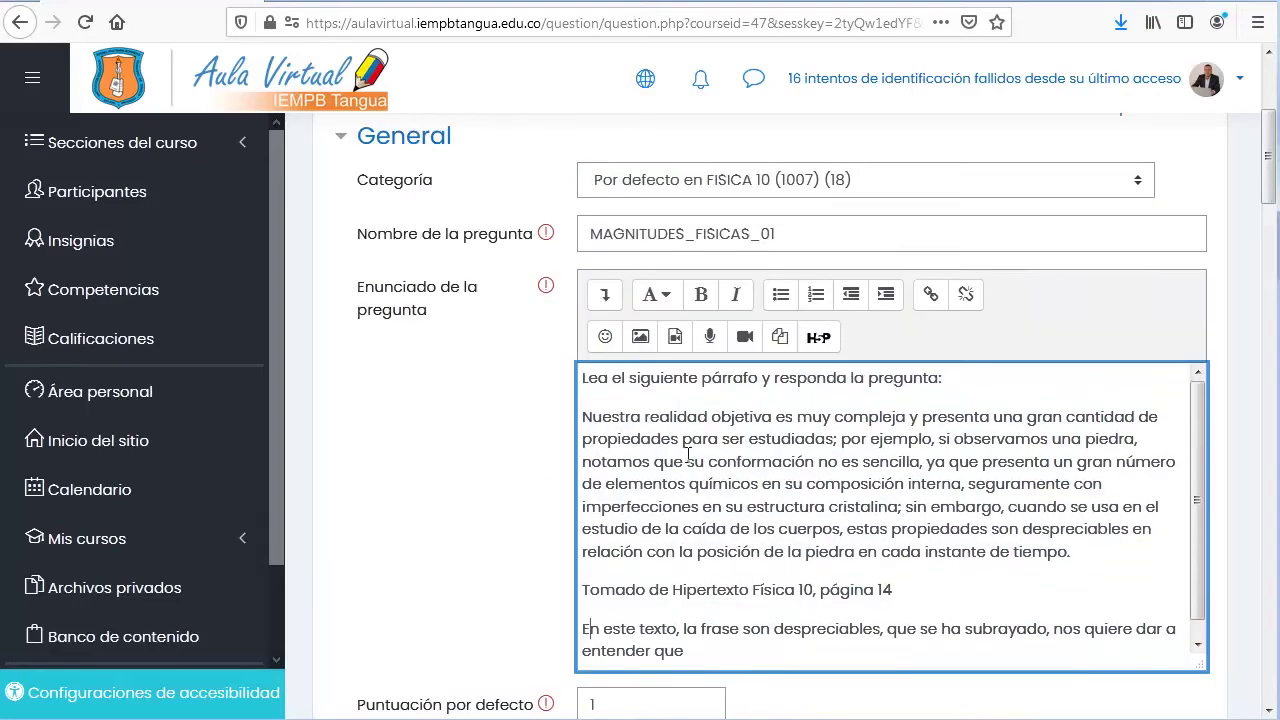
# - Indent the reading passage beginning "Nuestra realidad objetiva" by one level
pyautogui.moveTo(583, 417); pyautogui.dragTo(1071, 552)
pyautogui.click(886, 294)
pyautogui.click(1051, 591)
# - Right-align and italicize the source line "Tomado de Hipertexto Física 10, página 14"
pyautogui.scroll(-1, 1051, 591)
pyautogui.moveTo(583, 576); pyautogui.dragTo(911, 575)
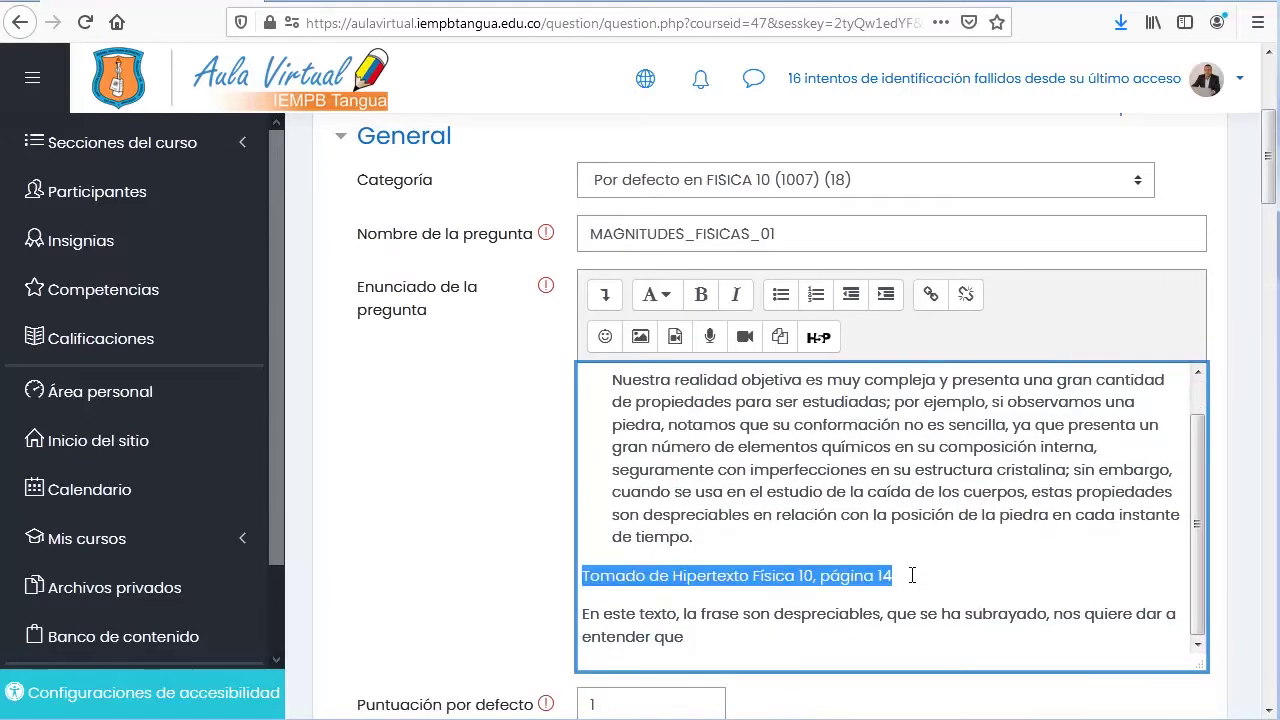
pyautogui.click(605, 294)
pyautogui.click(825, 377)
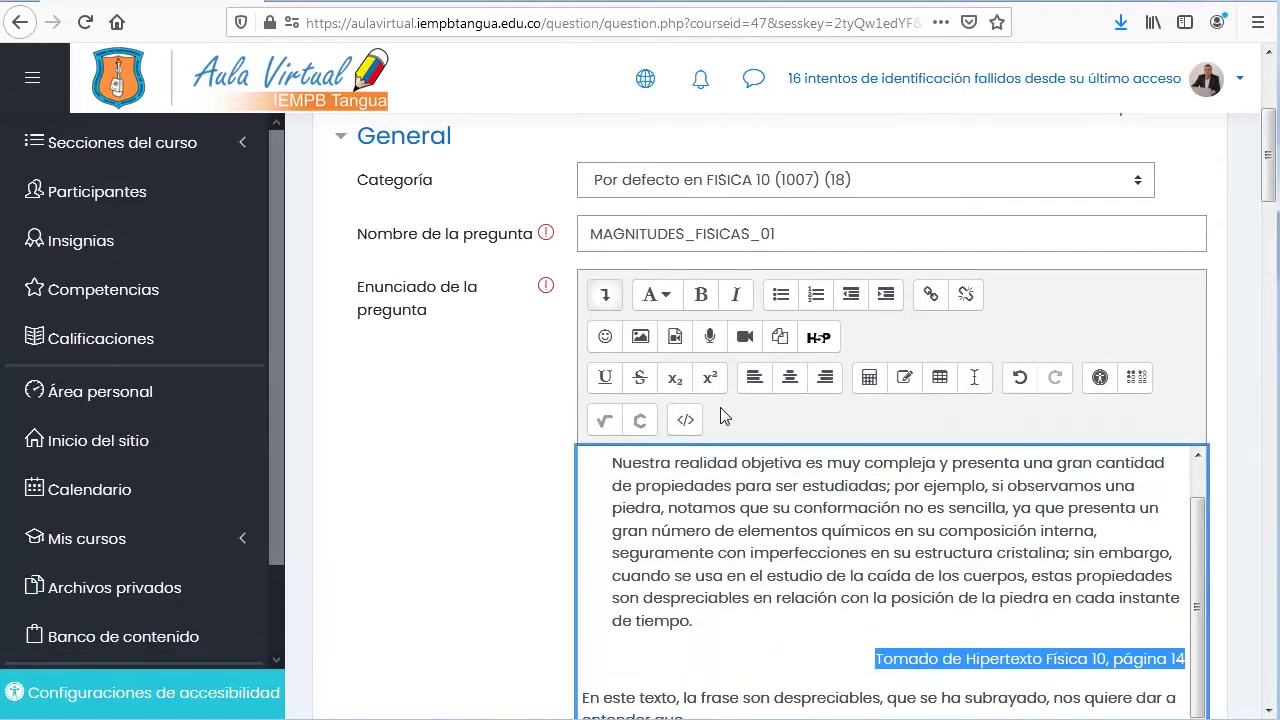
pyautogui.click(657, 294)
pyautogui.click(877, 658)
pyautogui.moveTo(1190, 667); pyautogui.dragTo(880, 664)
pyautogui.click(738, 298)
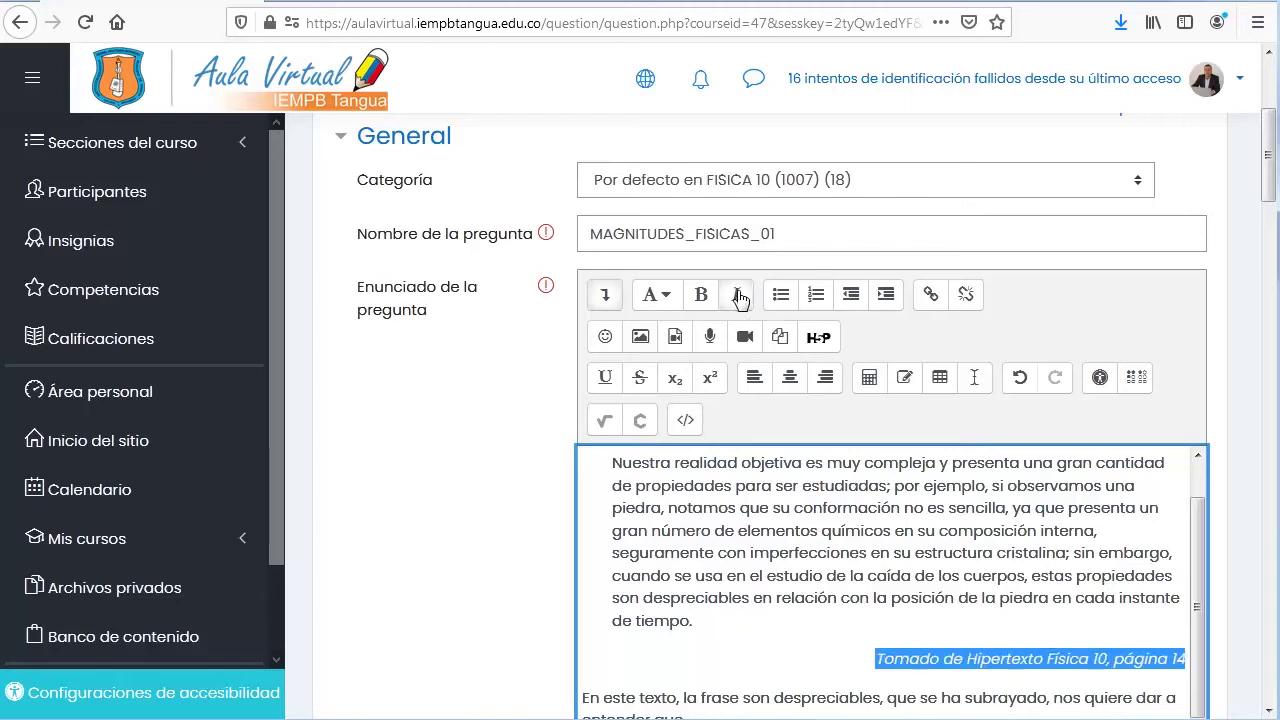
pyautogui.click(954, 655)
# - Try bold on both occurrences of "son despreciables" in the statement, and undo that formatting
pyautogui.scroll(-1, 954, 634)
pyautogui.moveTo(743, 596); pyautogui.dragTo(886, 597)
pyautogui.hotkey('ctrl', 'b')
pyautogui.click(837, 514)
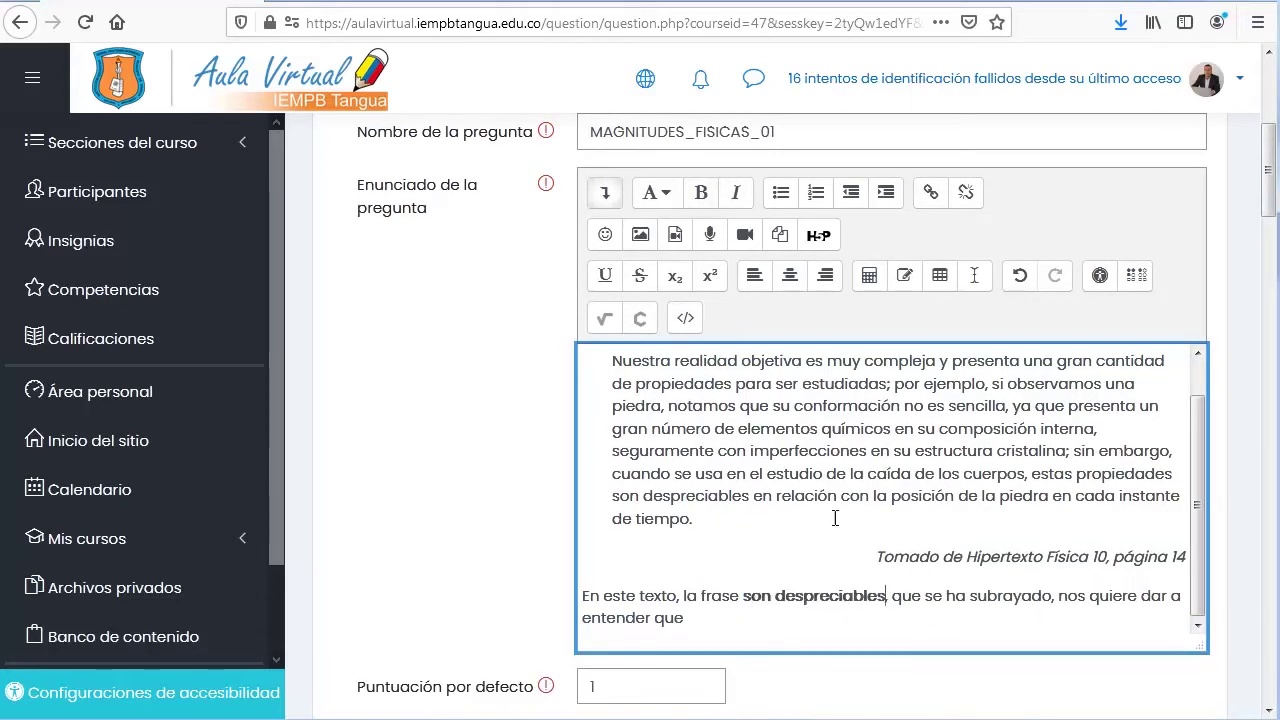
pyautogui.moveTo(612, 496); pyautogui.dragTo(754, 498)
pyautogui.click(701, 192)
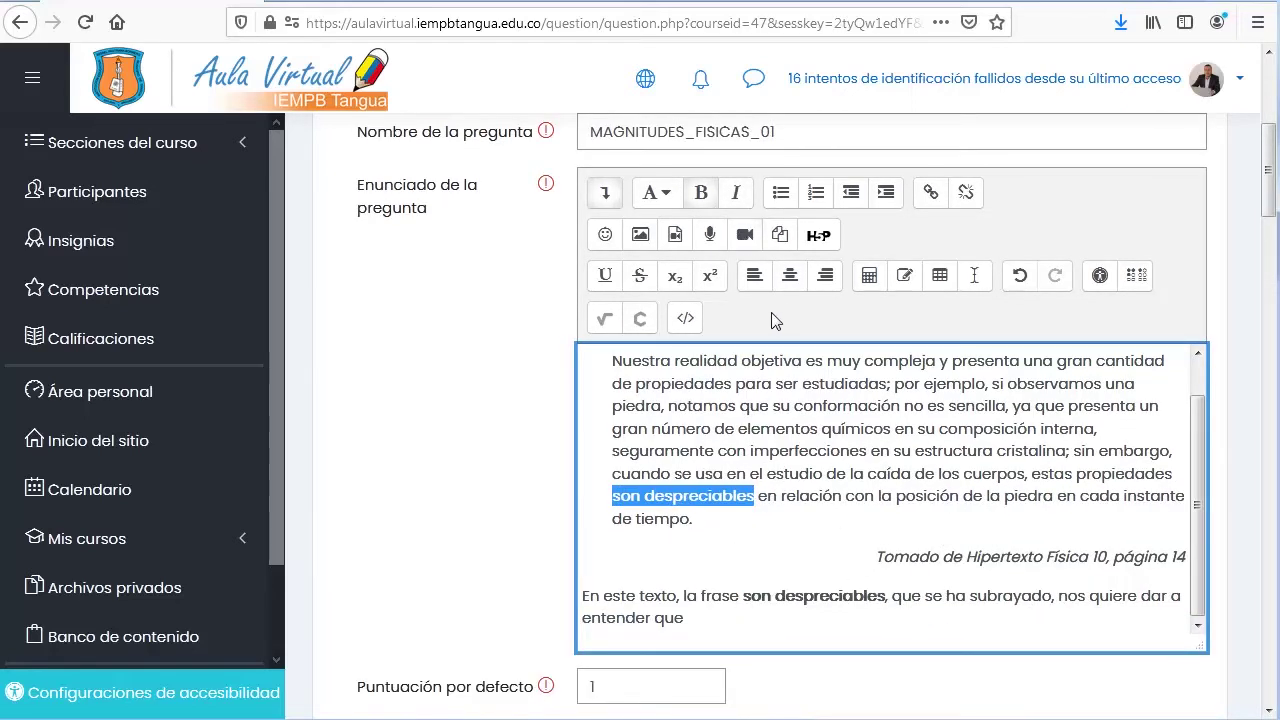
pyautogui.click(814, 545)
pyautogui.scroll(1, 933, 522)
pyautogui.scroll(-1, 900, 545)
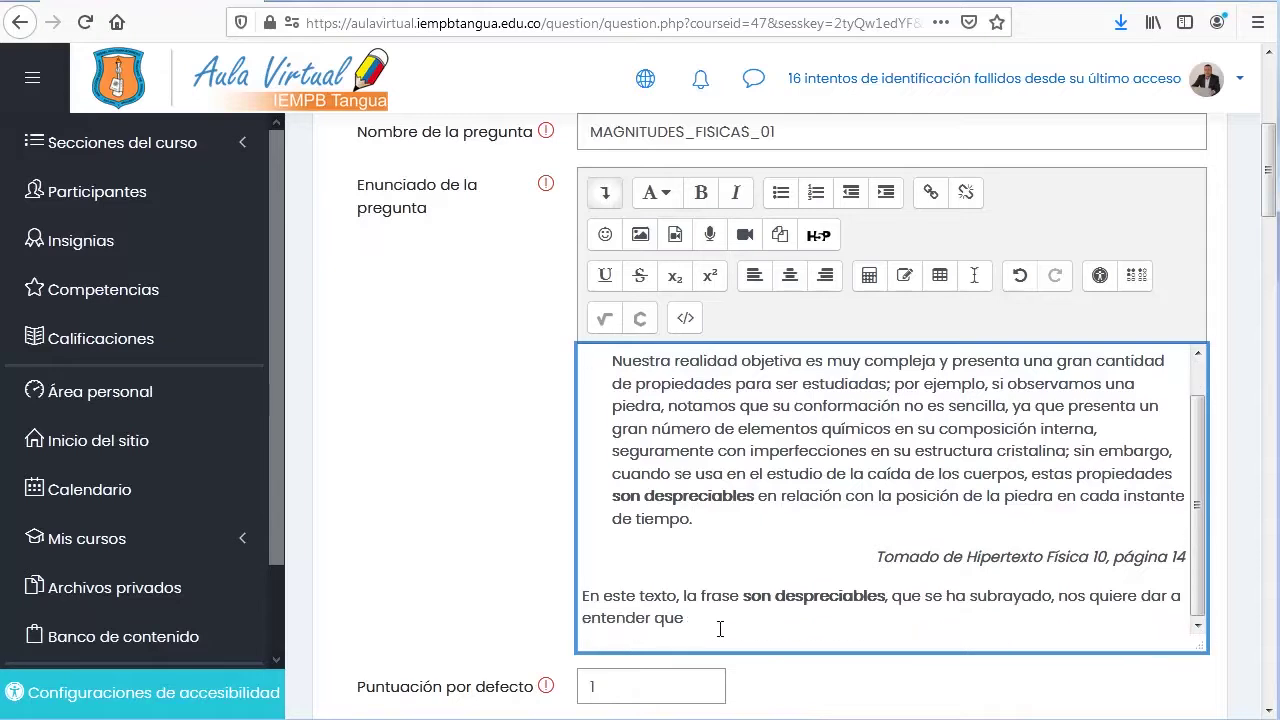
pyautogui.hotkey('ctrl', 'z')
pyautogui.hotkey('ctrl', 'z')
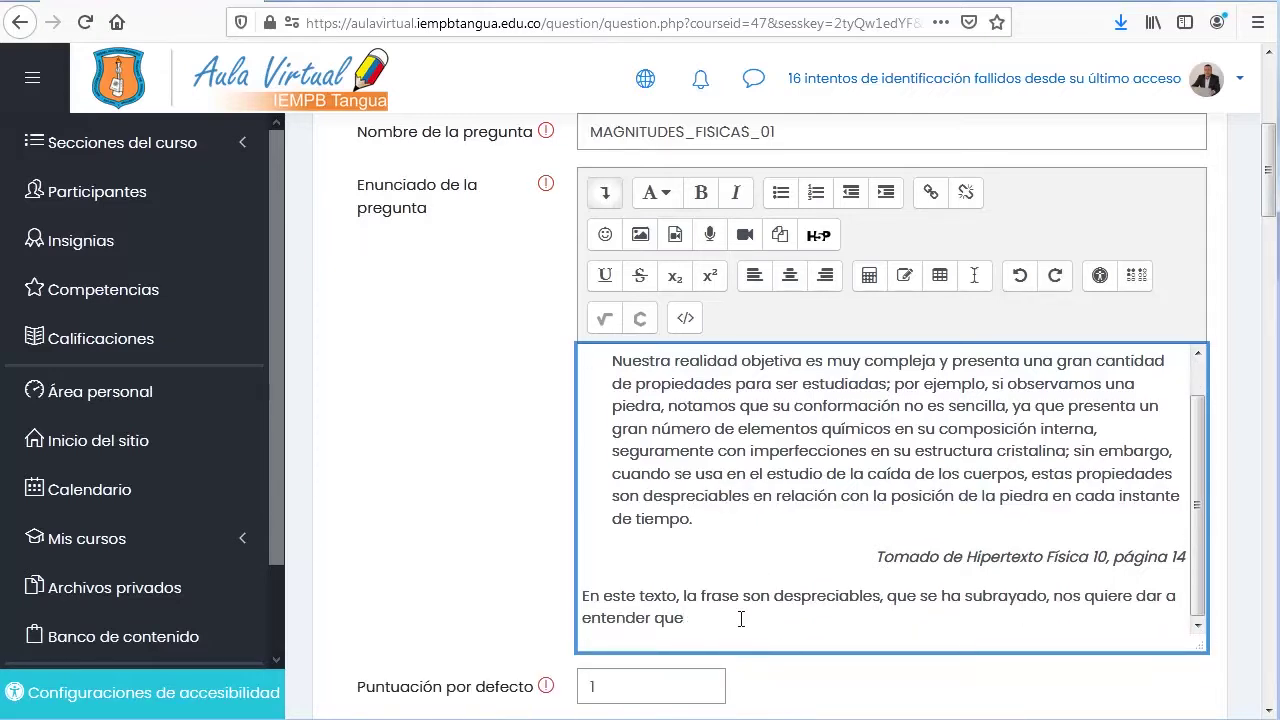
# - Underline "son despreciables" in both the reading passage and the final prompt of the statement
pyautogui.moveTo(743, 596); pyautogui.dragTo(883, 597)
pyautogui.click(605, 277)
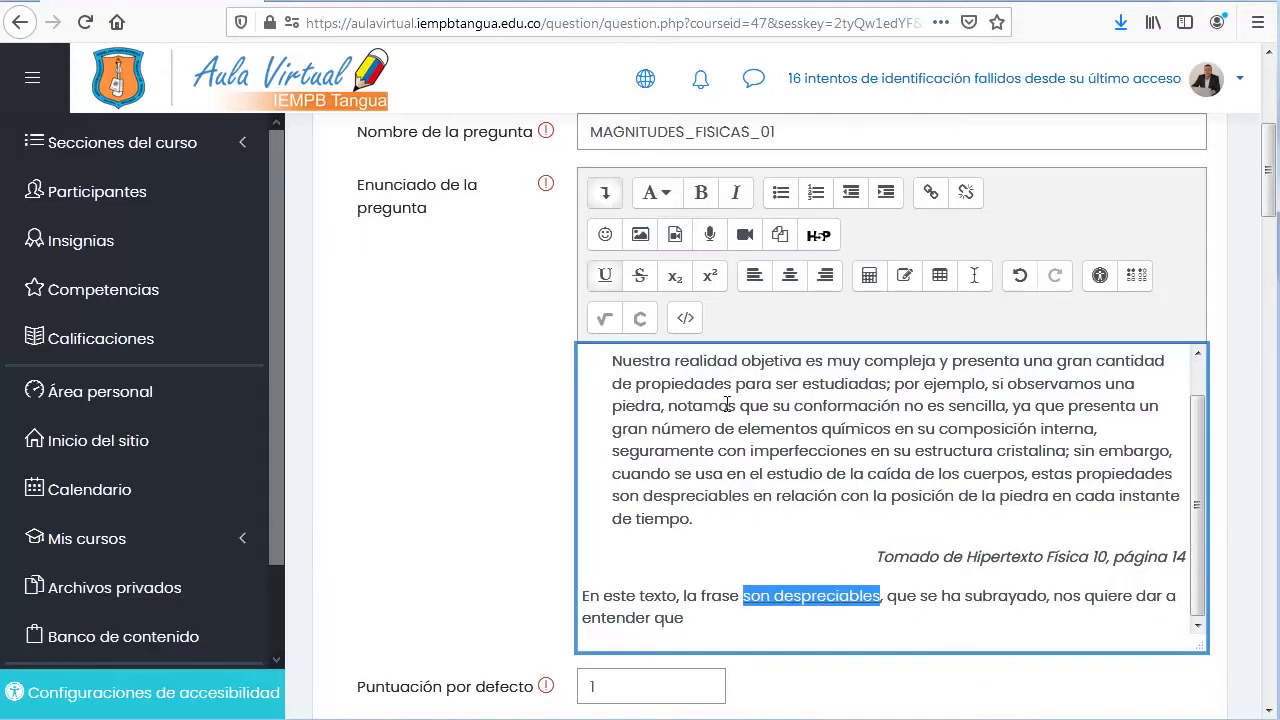
pyautogui.click(605, 278)
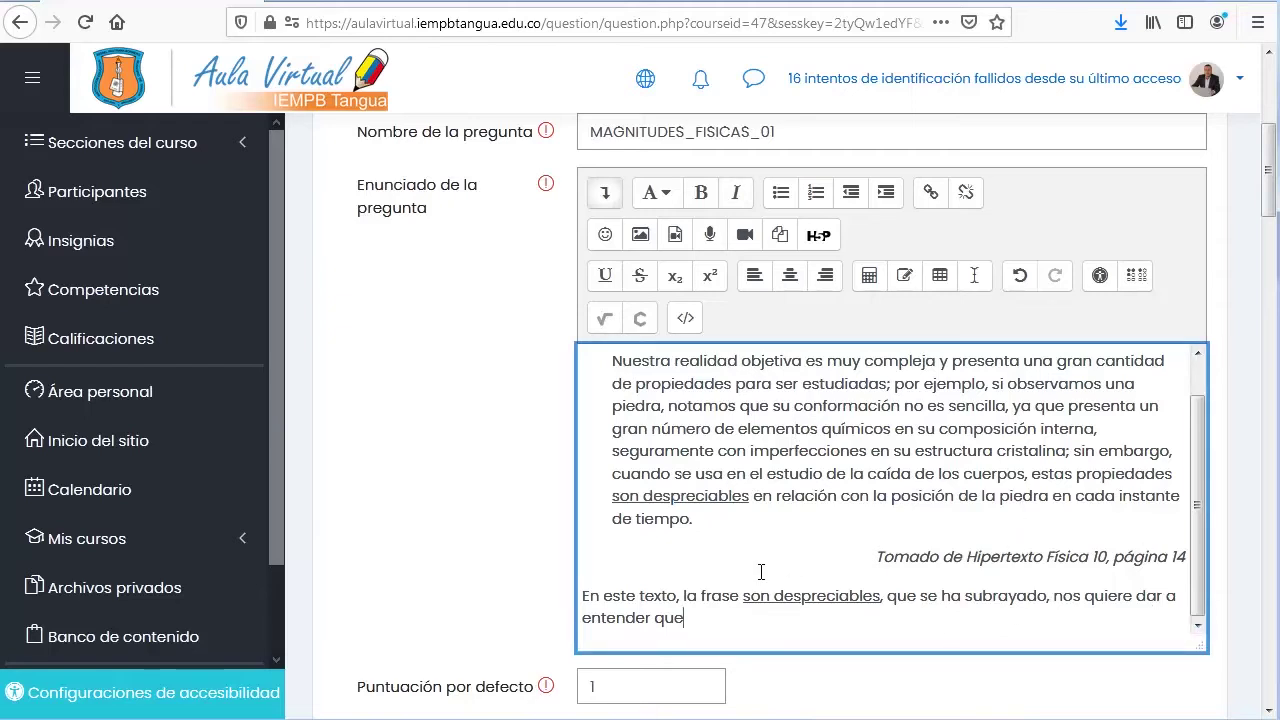
pyautogui.scroll(1, 761, 572)
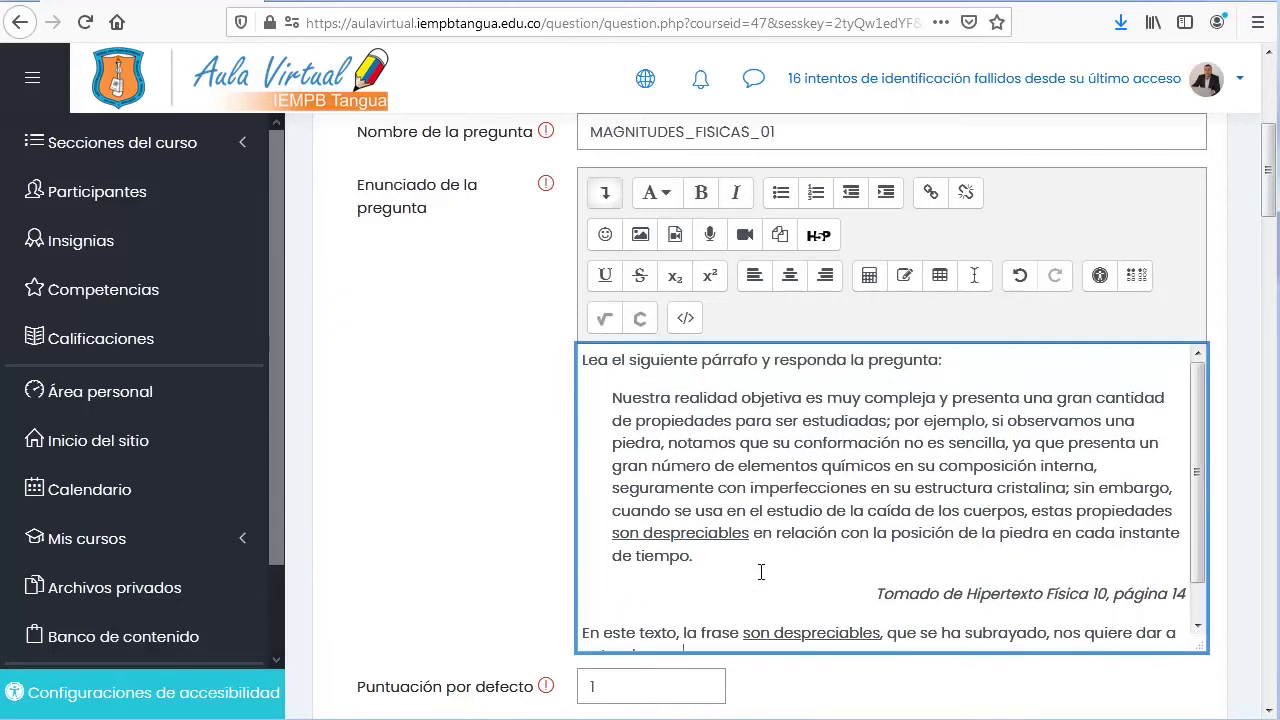
pyautogui.scroll(-1, 761, 572)
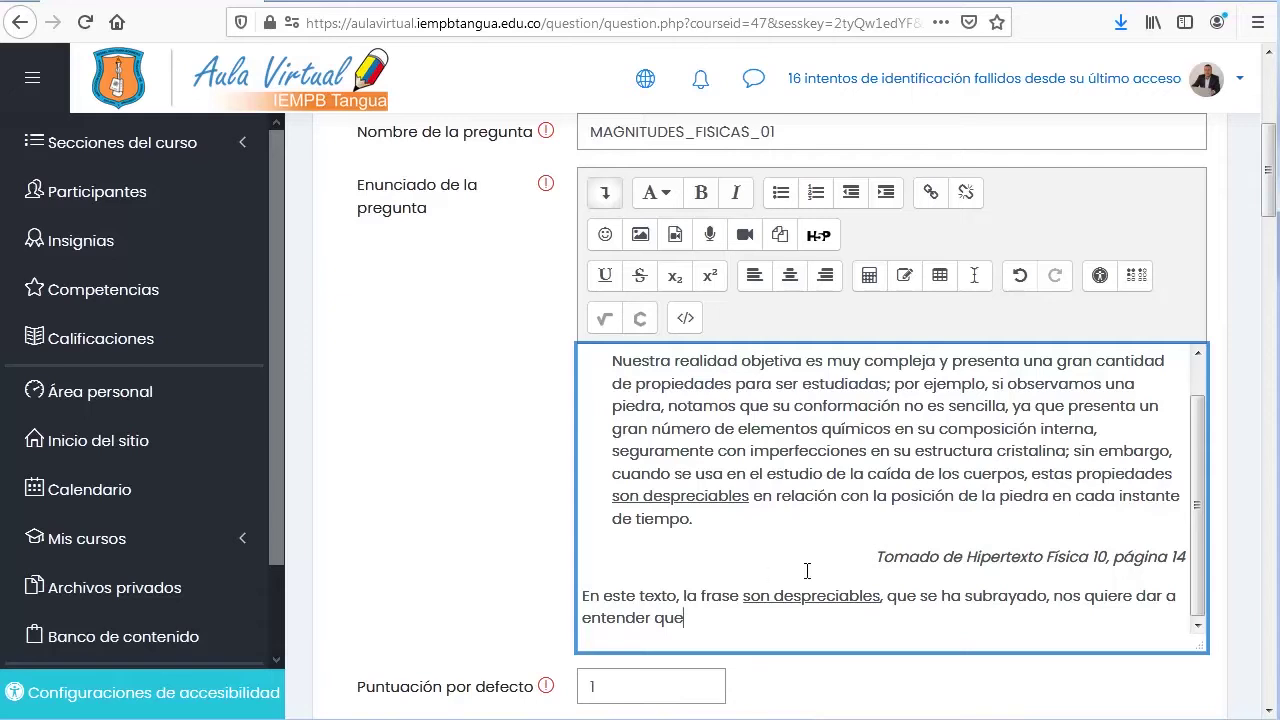
pyautogui.click(1228, 607)
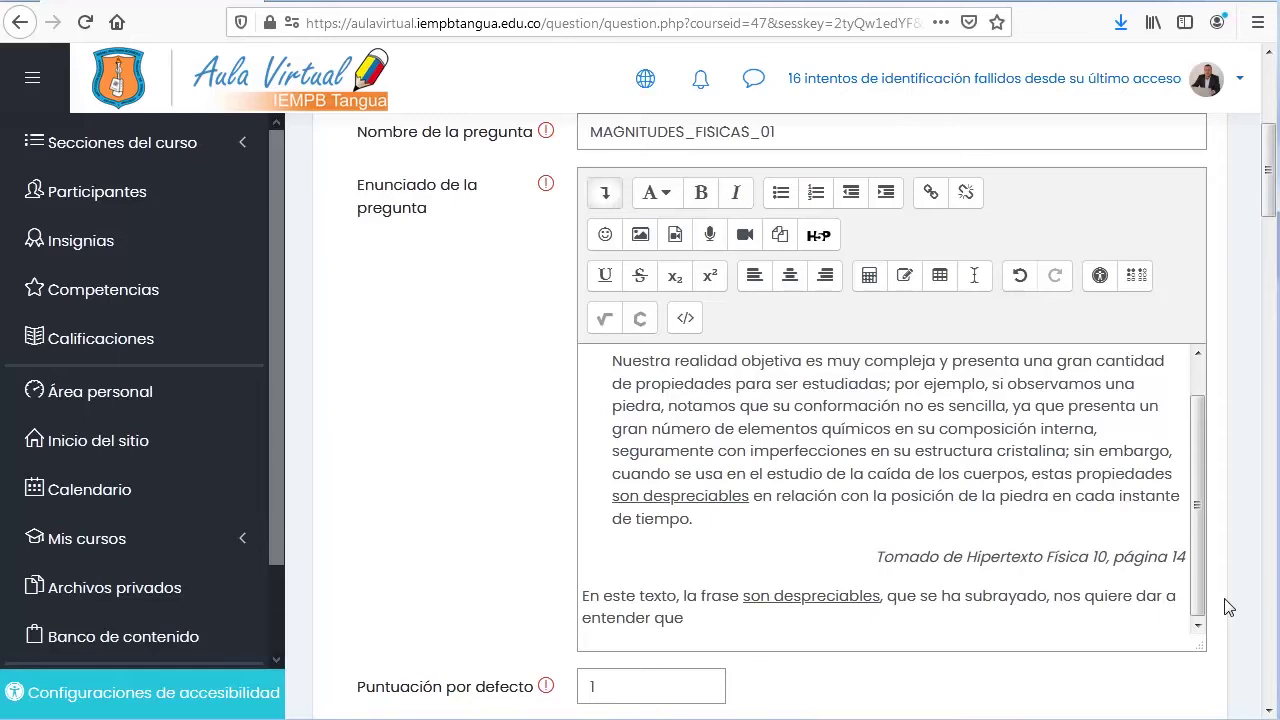
# - Review the question's default score, general feedback, single-or-multiple answer, shuffling, choice numbering and standard instructions settings
pyautogui.scroll(-3, 1228, 607)
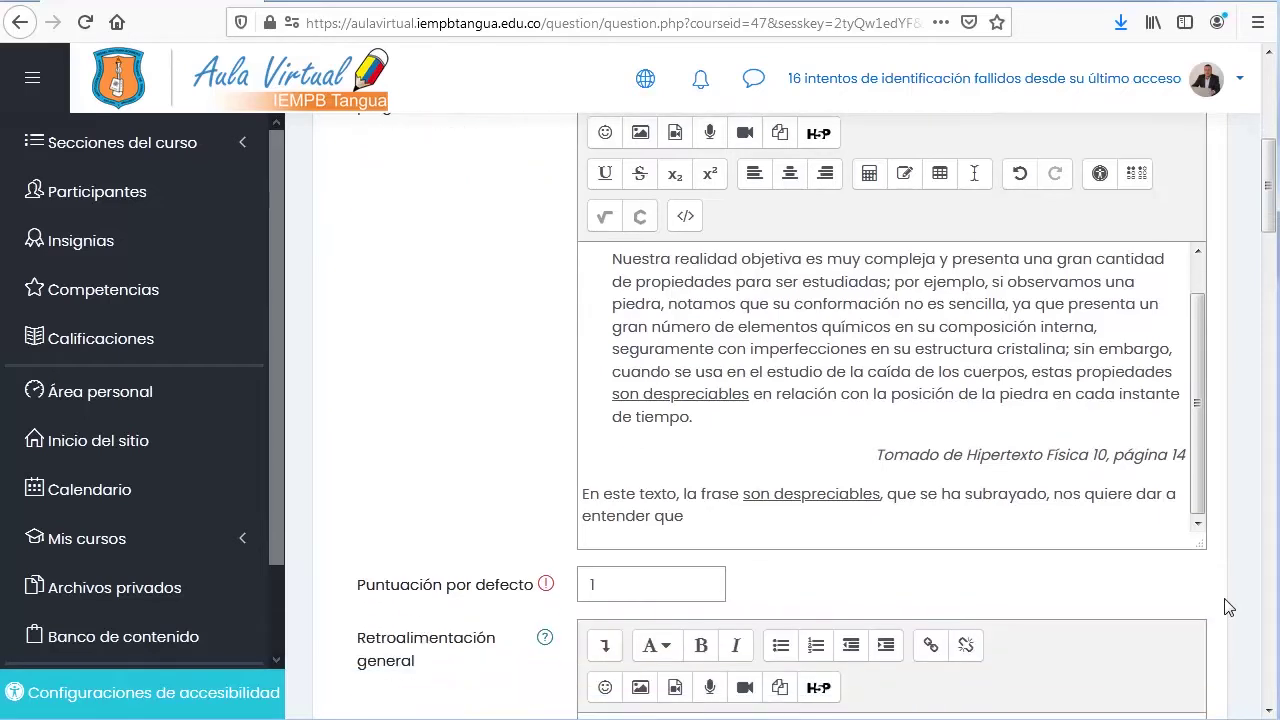
pyautogui.scroll(-1, 1228, 607)
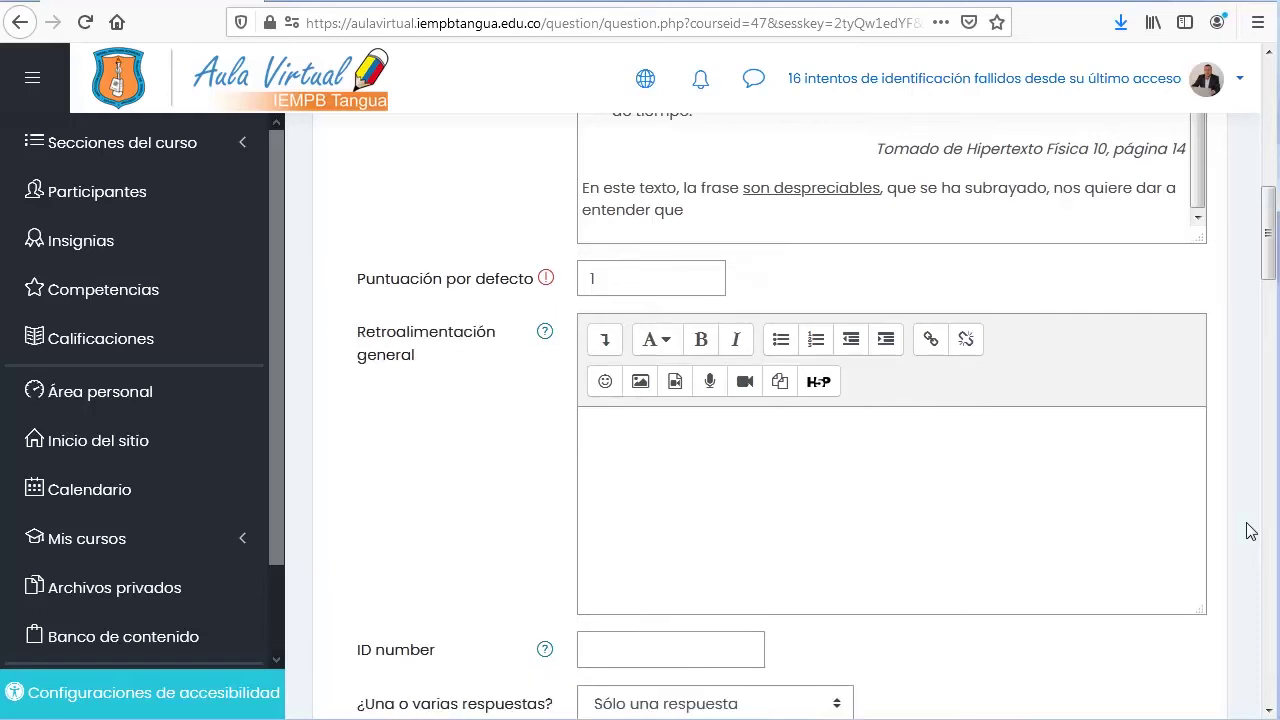
pyautogui.doubleClick(596, 281)
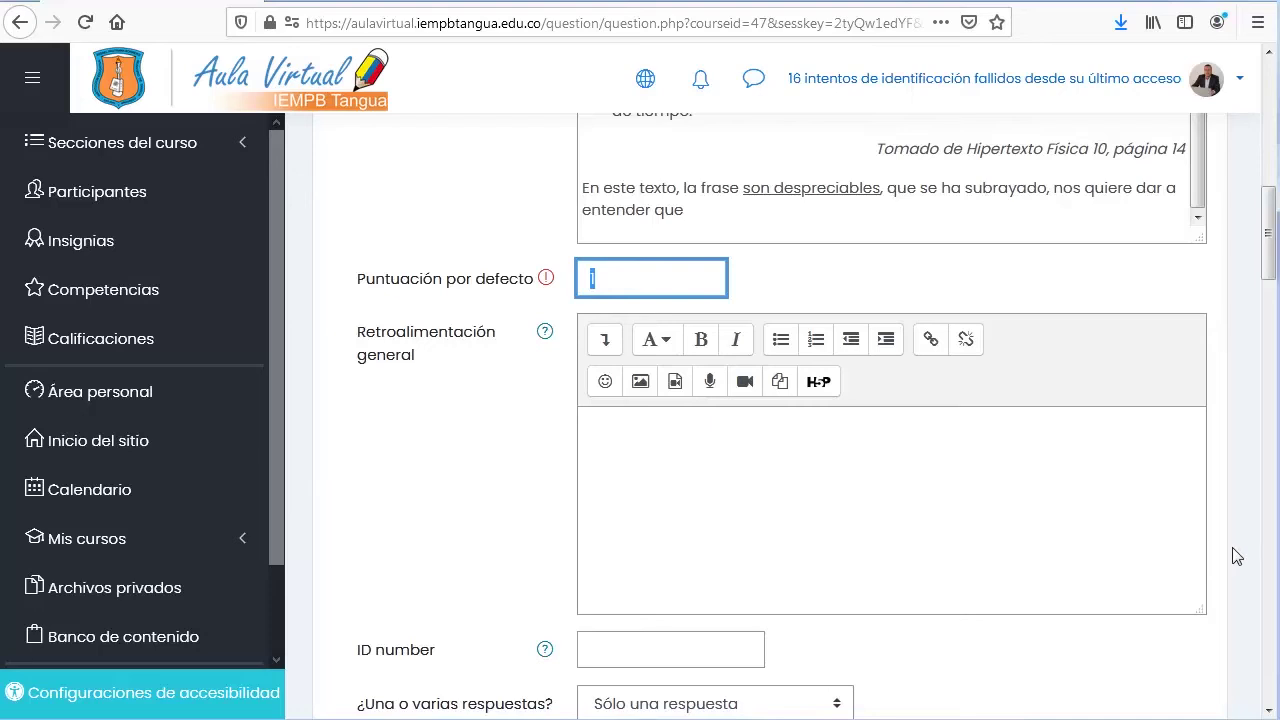
pyautogui.scroll(-2, 1237, 557)
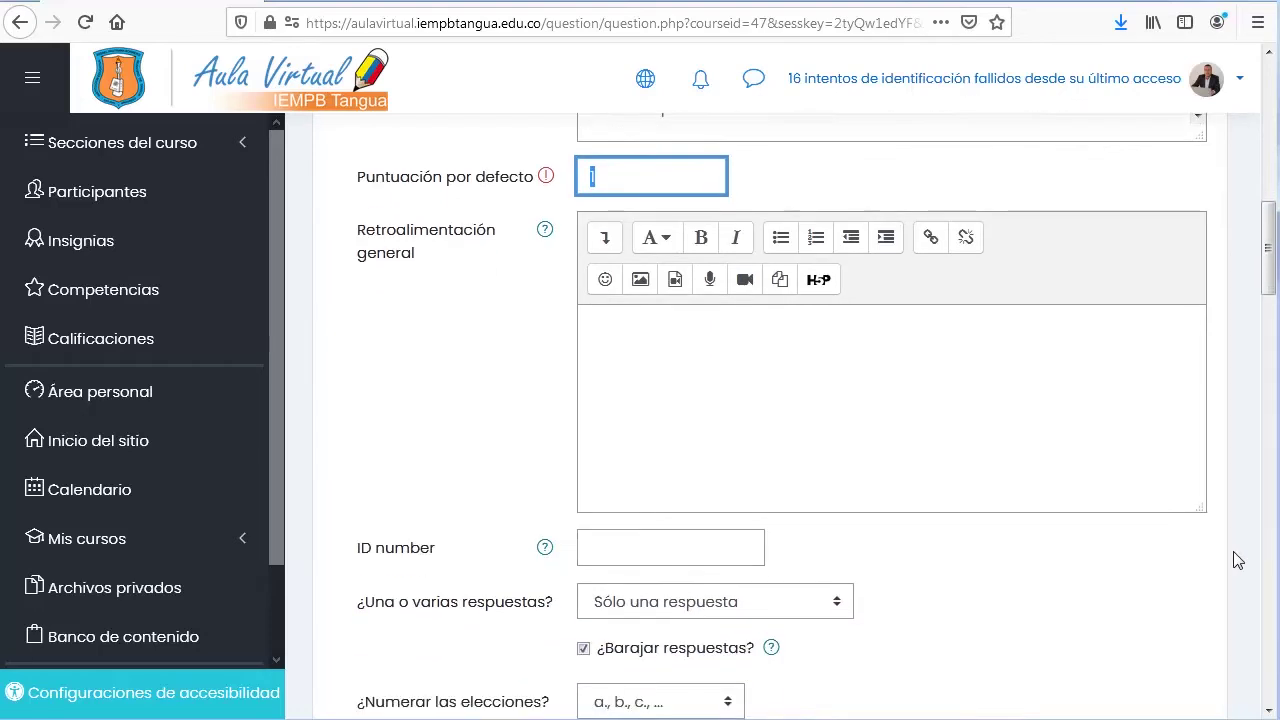
pyautogui.scroll(-2, 1237, 560)
pyautogui.scroll(-2, 1237, 560)
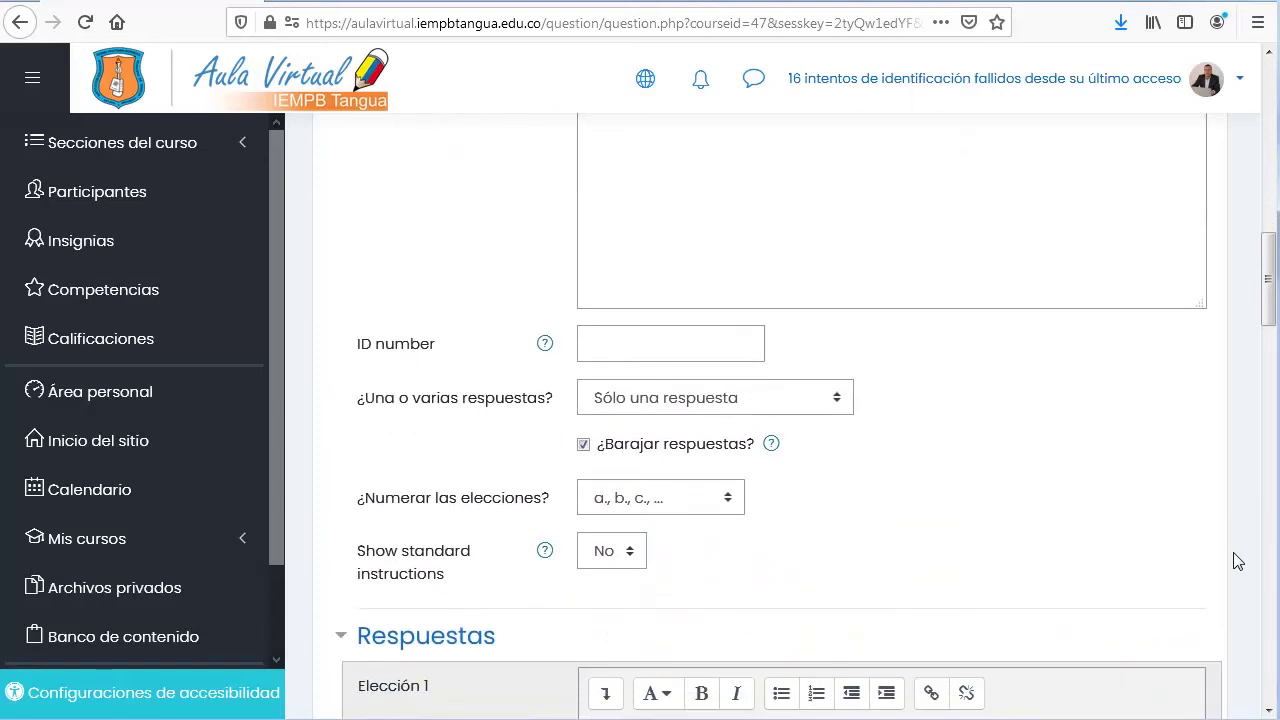
pyautogui.scroll(2, 1237, 560)
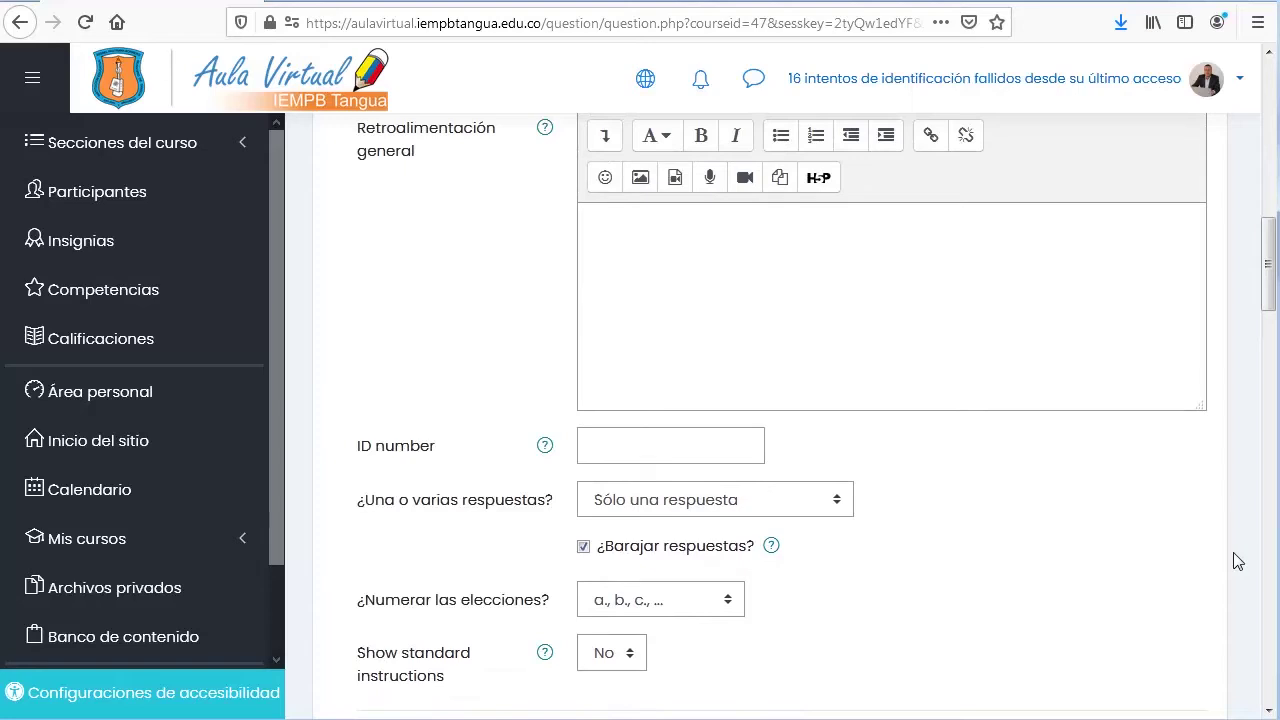
pyautogui.scroll(-2, 1237, 560)
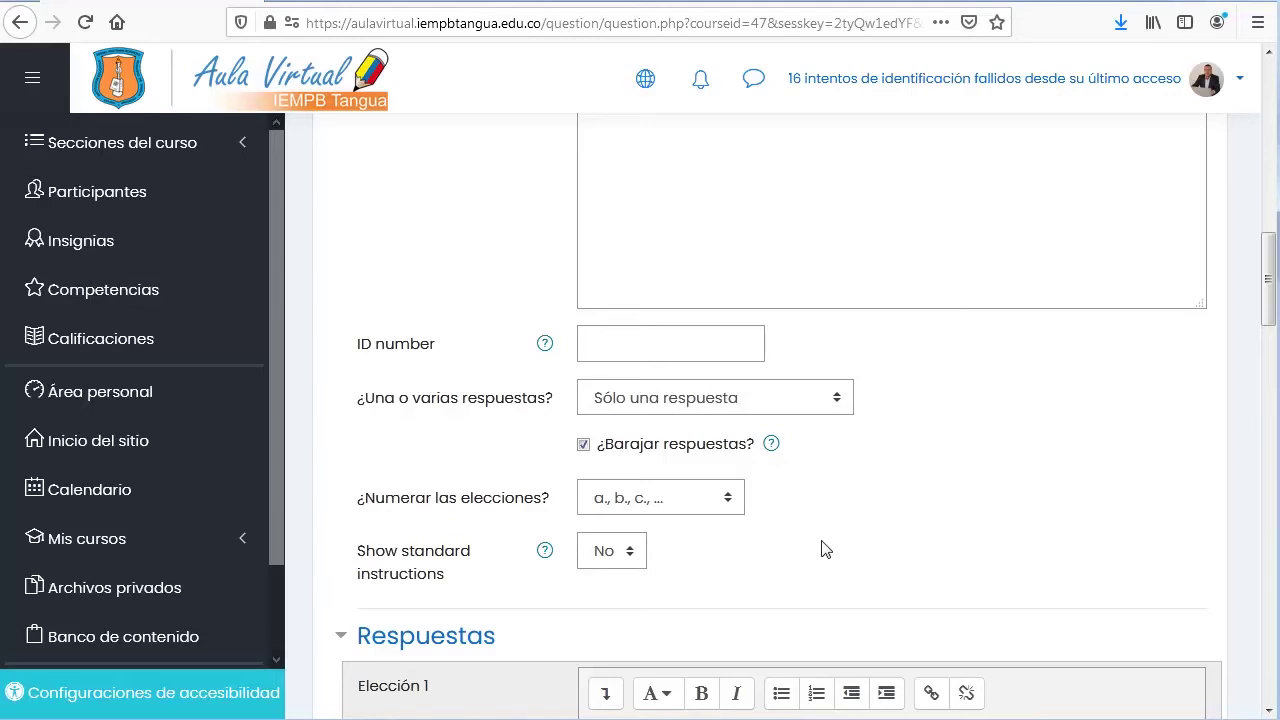
pyautogui.scroll(-1, 825, 549)
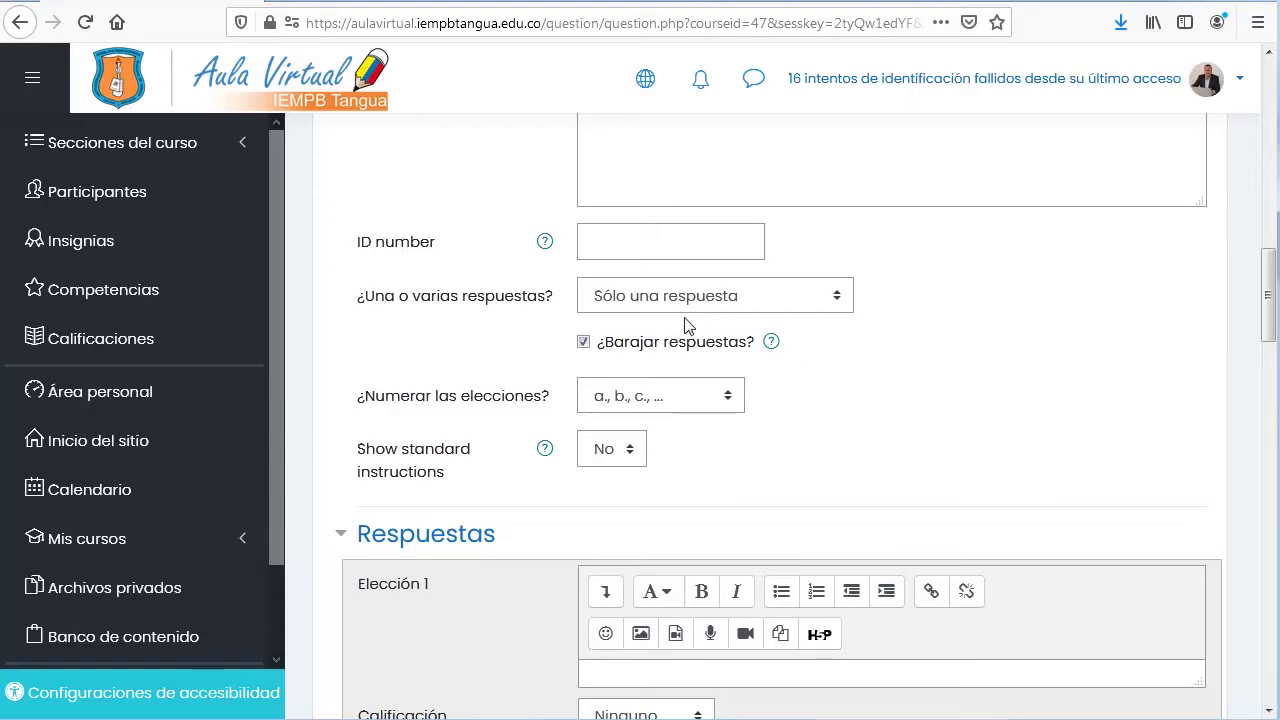
# - Keep the question limited to "Sólo una respuesta" and set the choice numbering to "A., B., C., ..."
pyautogui.click(849, 306)
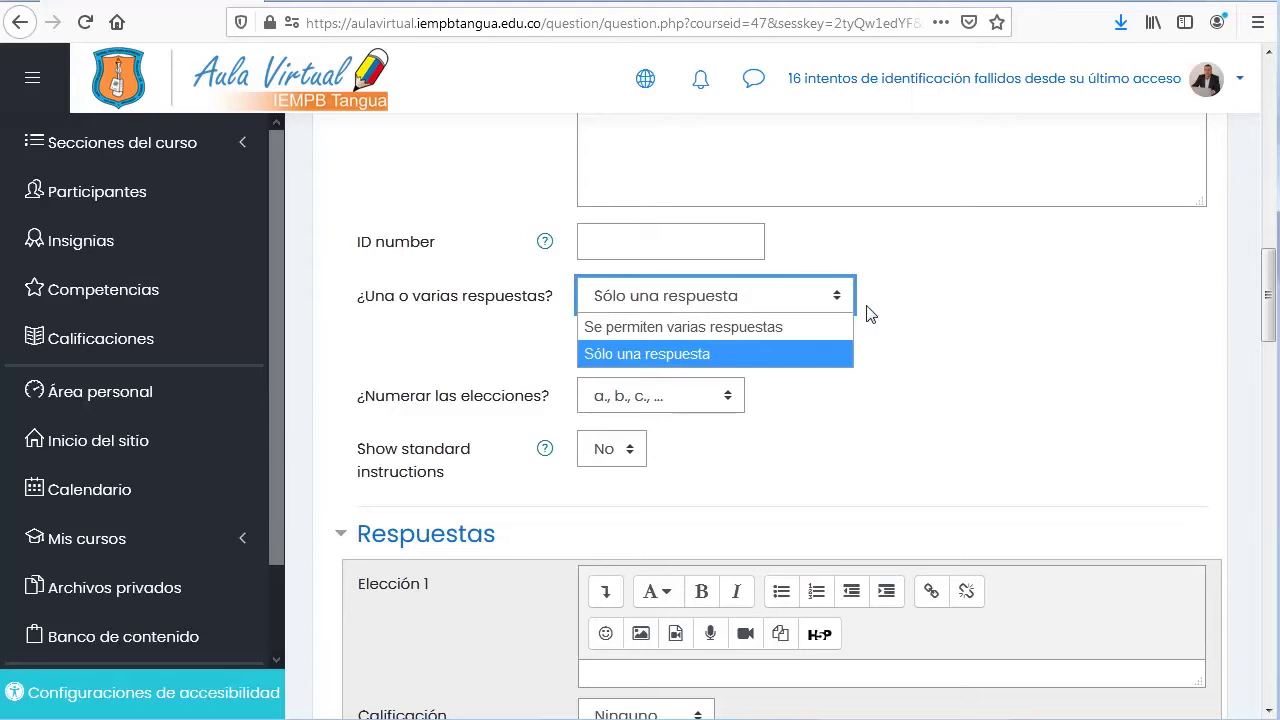
pyautogui.click(845, 296)
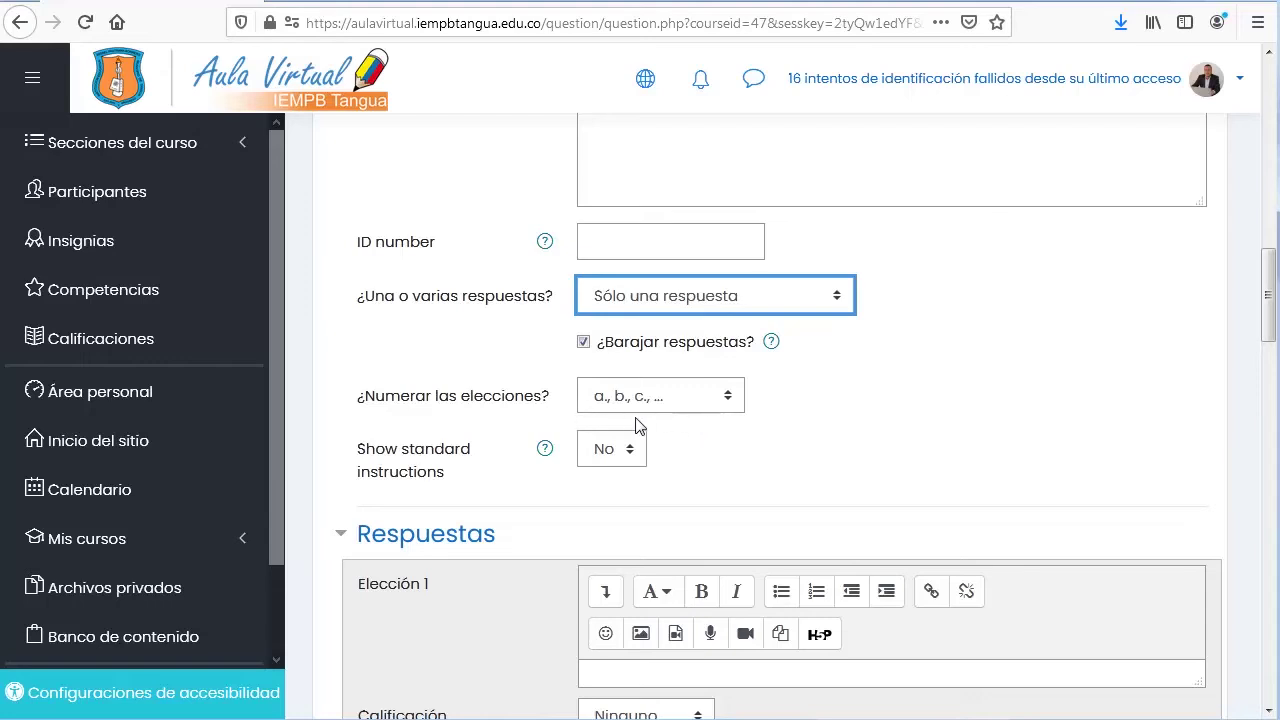
pyautogui.click(732, 397)
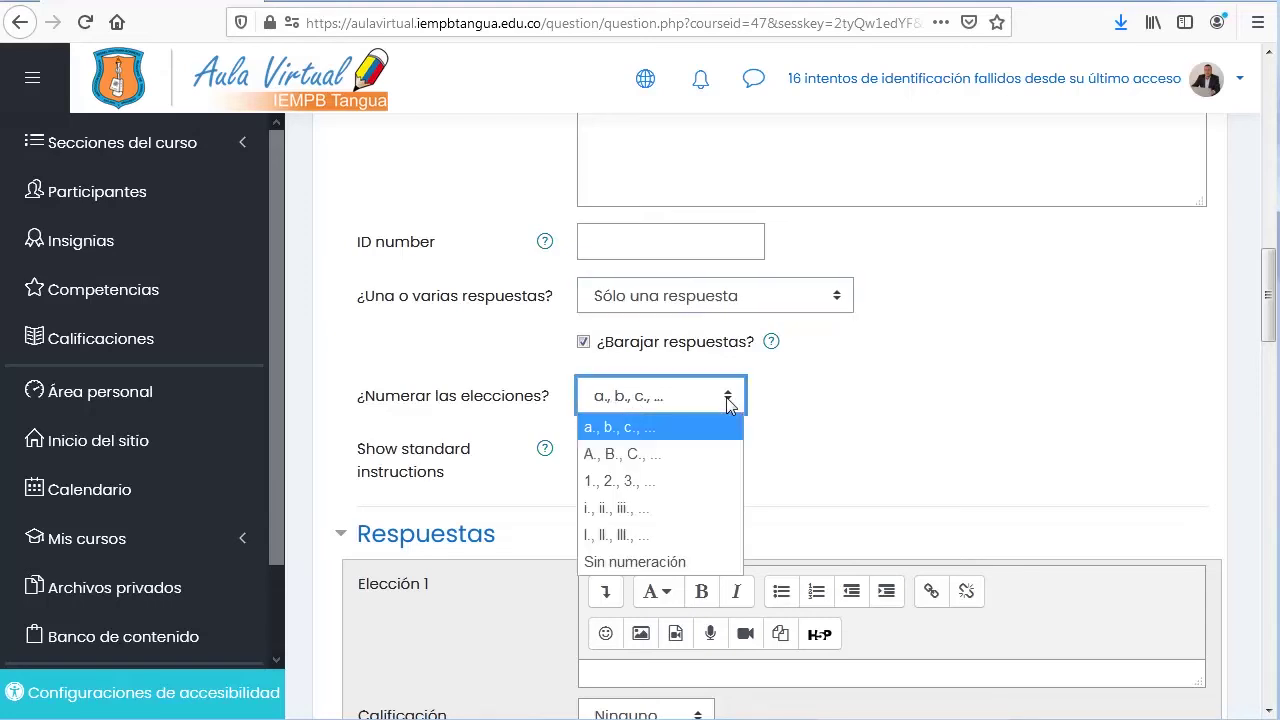
pyautogui.click(664, 453)
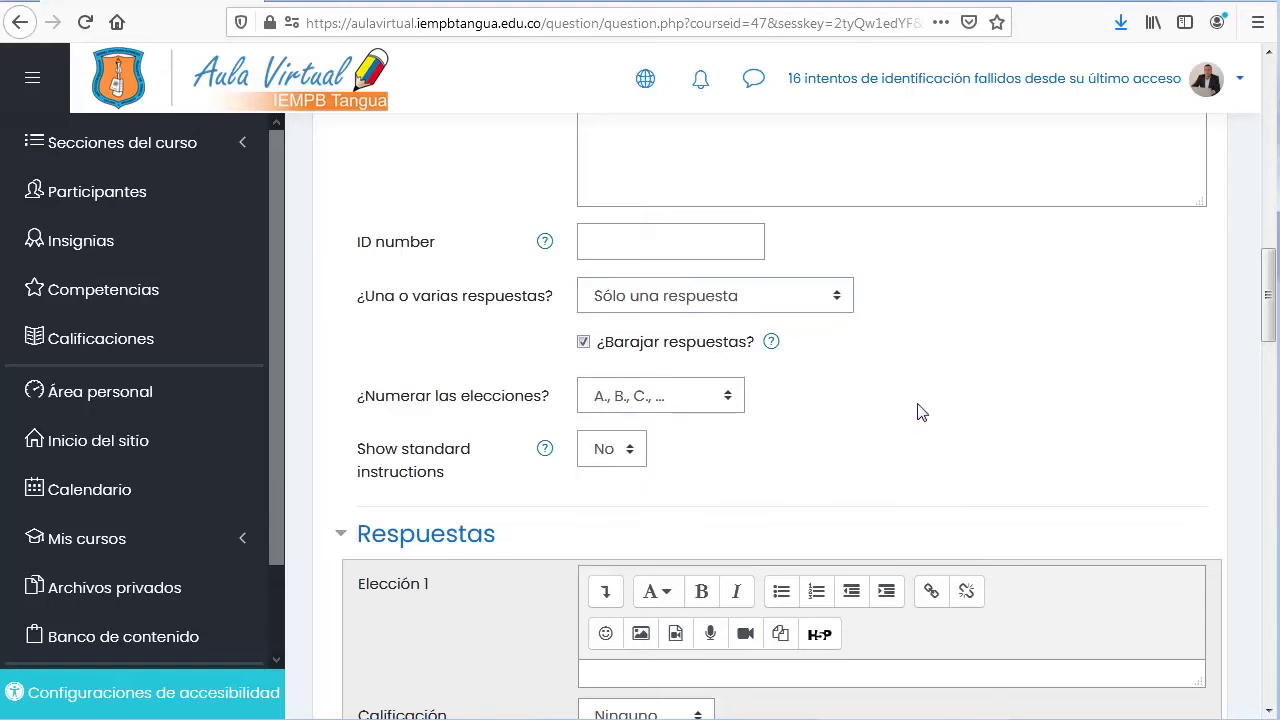
# - Copy question 1's option A, "La influencia de las propiedades internas...", from the WordPad questionnaire into Elección 1, and enlarge that text box
pyautogui.scroll(-2, 934, 403)
pyautogui.scroll(-2, 951, 343)
pyautogui.scroll(-1, 953, 340)
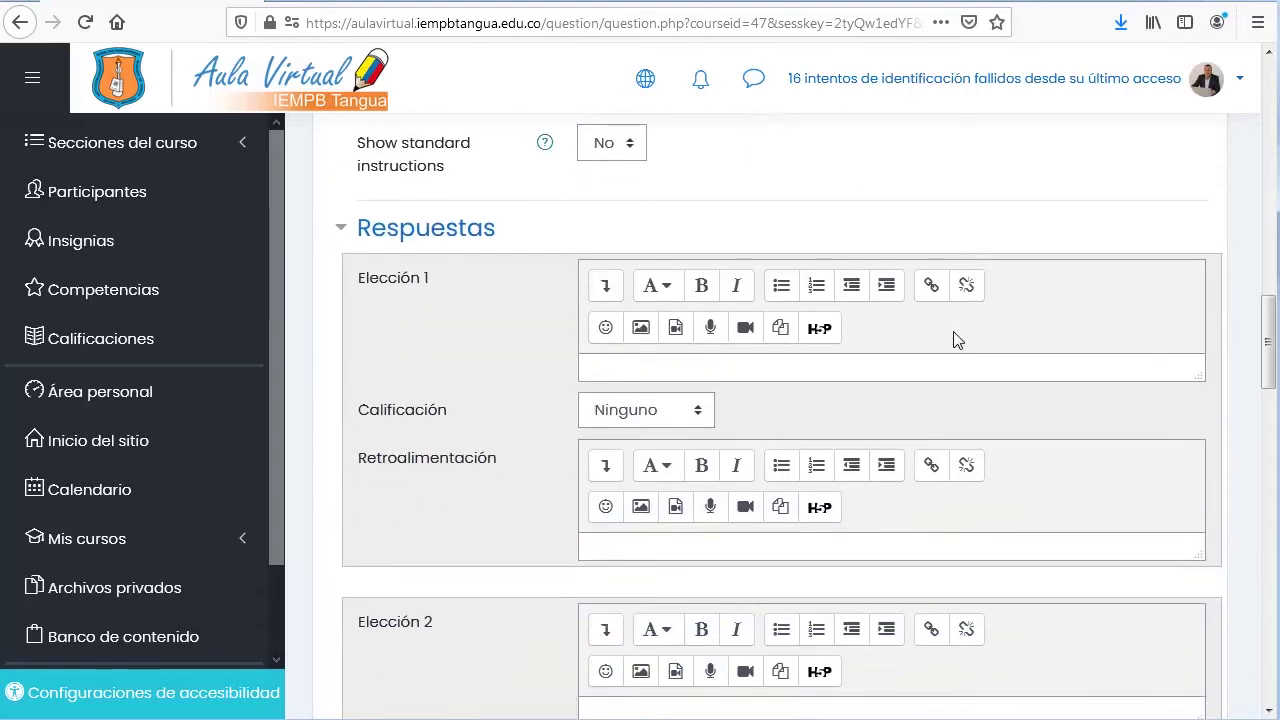
pyautogui.click(767, 372)
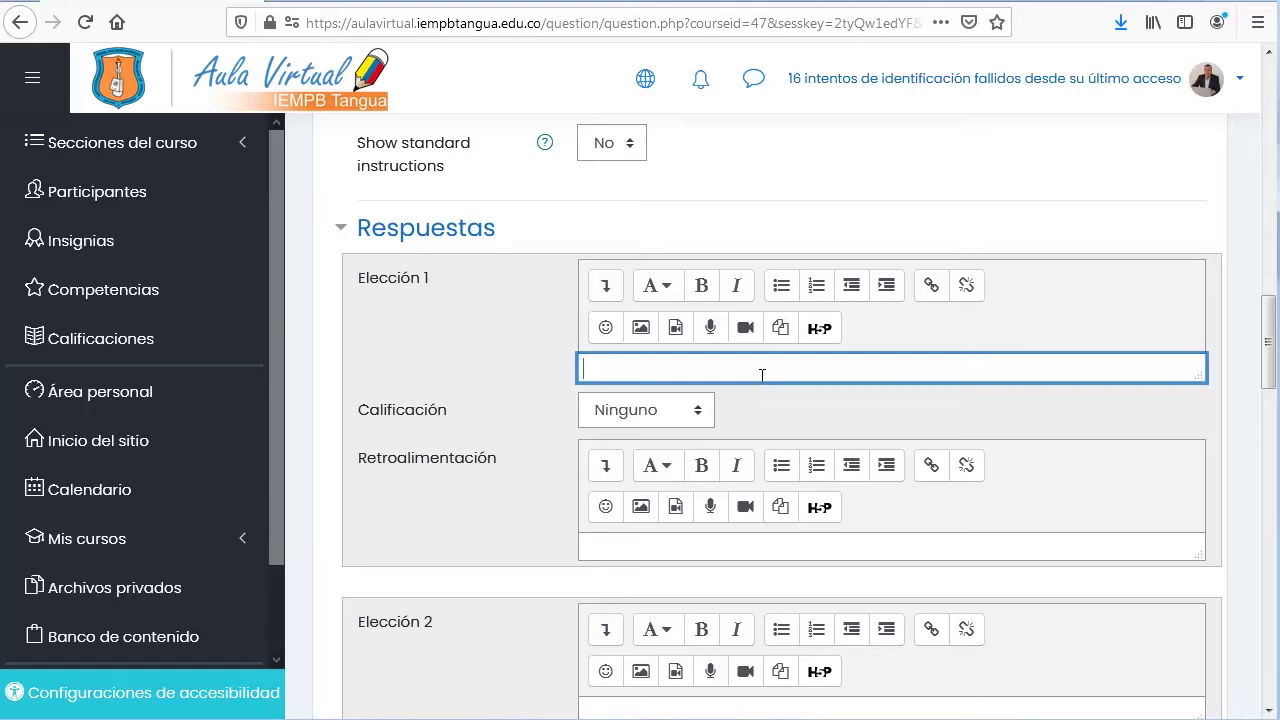
pyautogui.hotkey('alt', 'Tab')
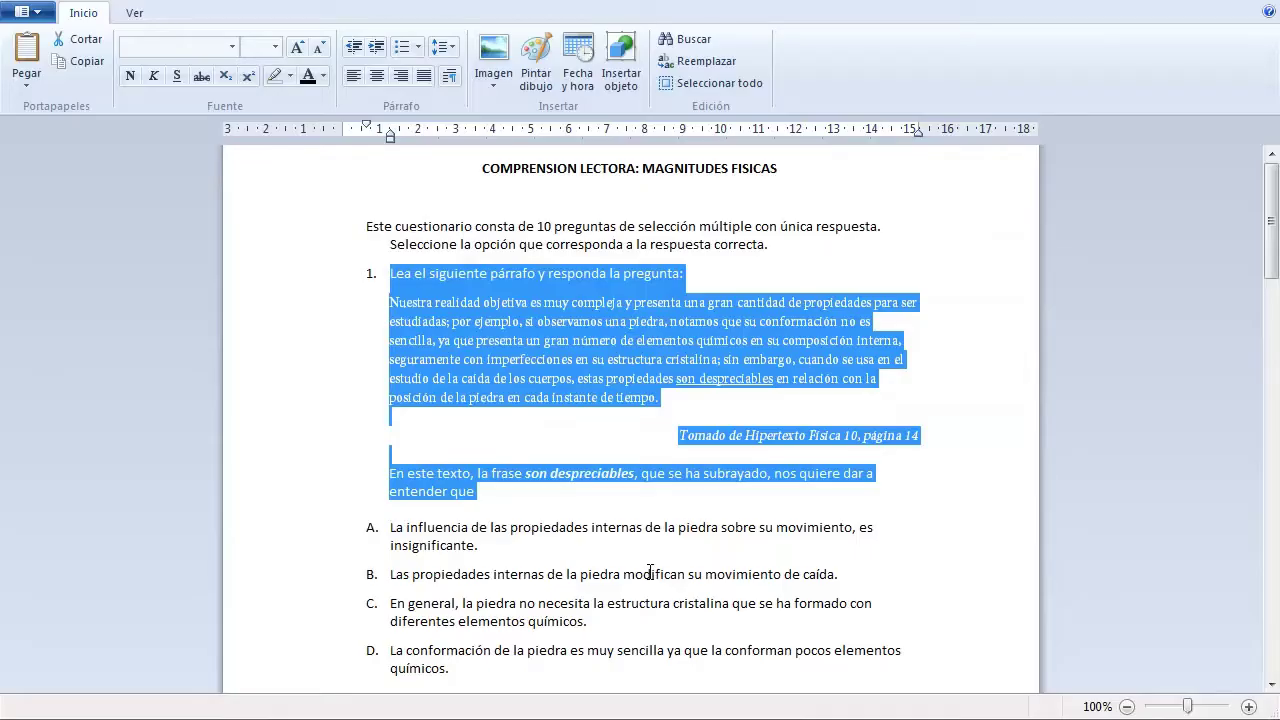
pyautogui.scroll(-3, 650, 572)
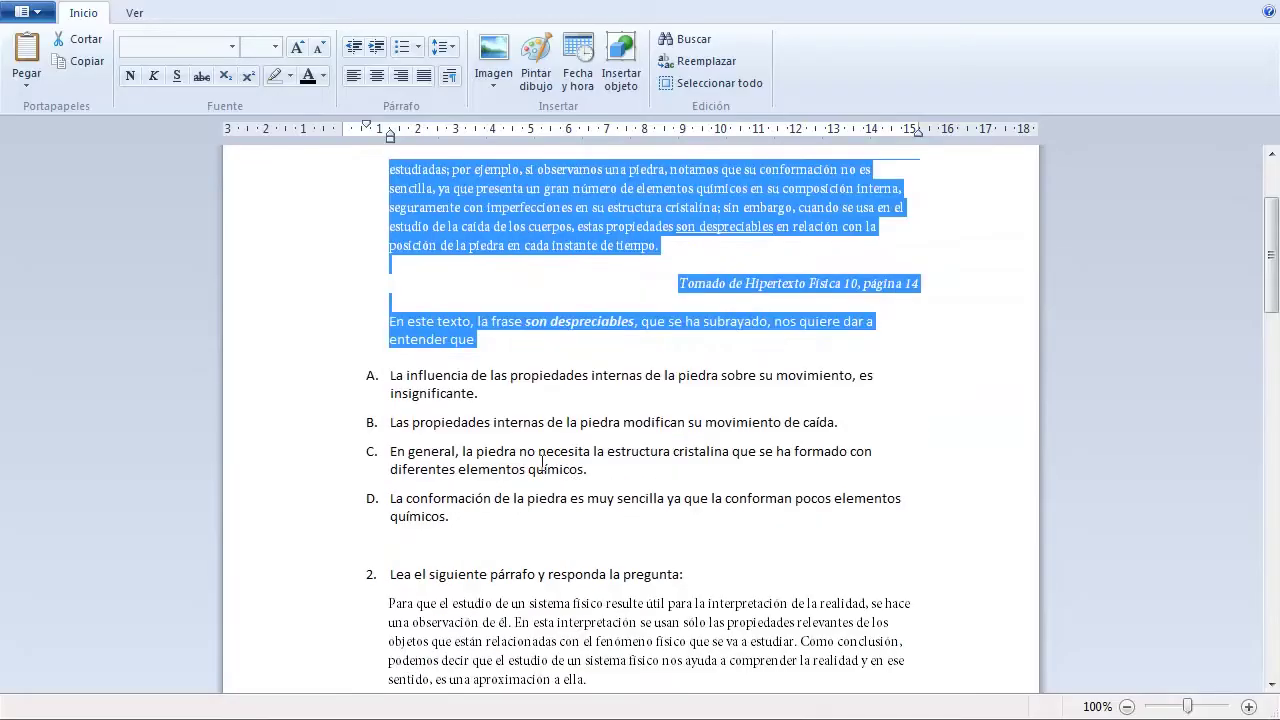
pyautogui.moveTo(392, 377); pyautogui.dragTo(490, 399)
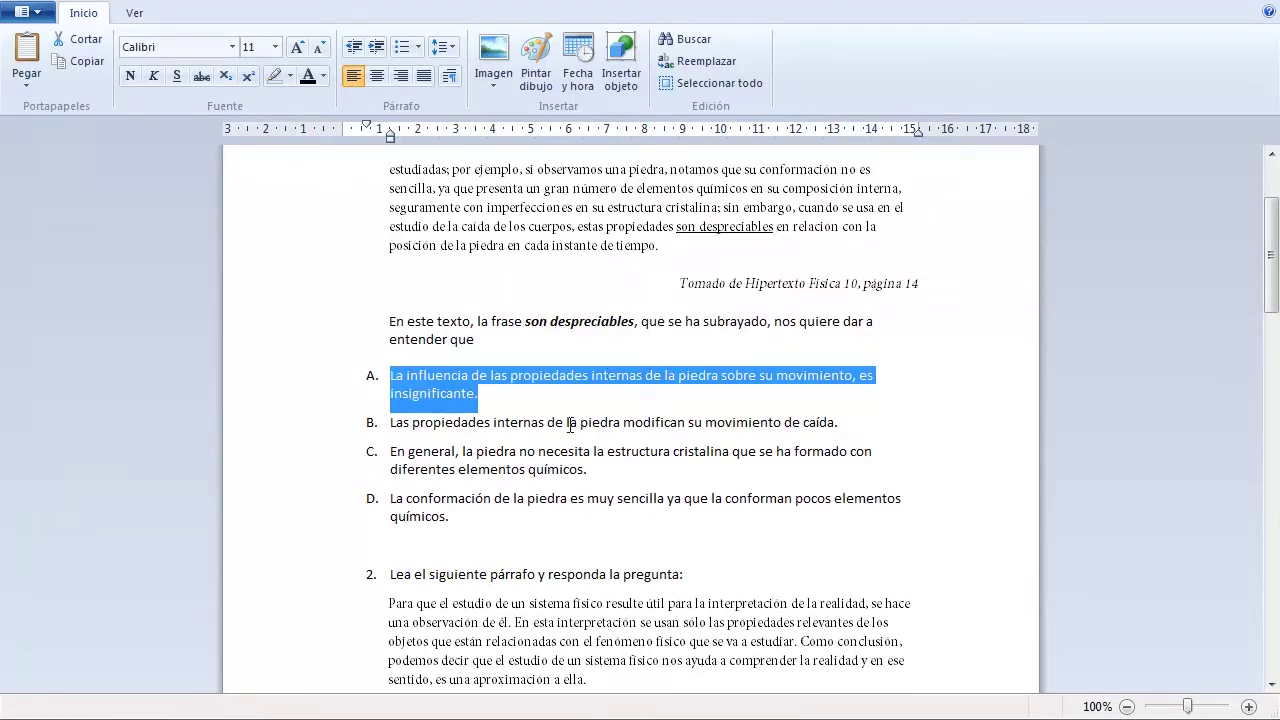
pyautogui.hotkey('alt', 'Tab')
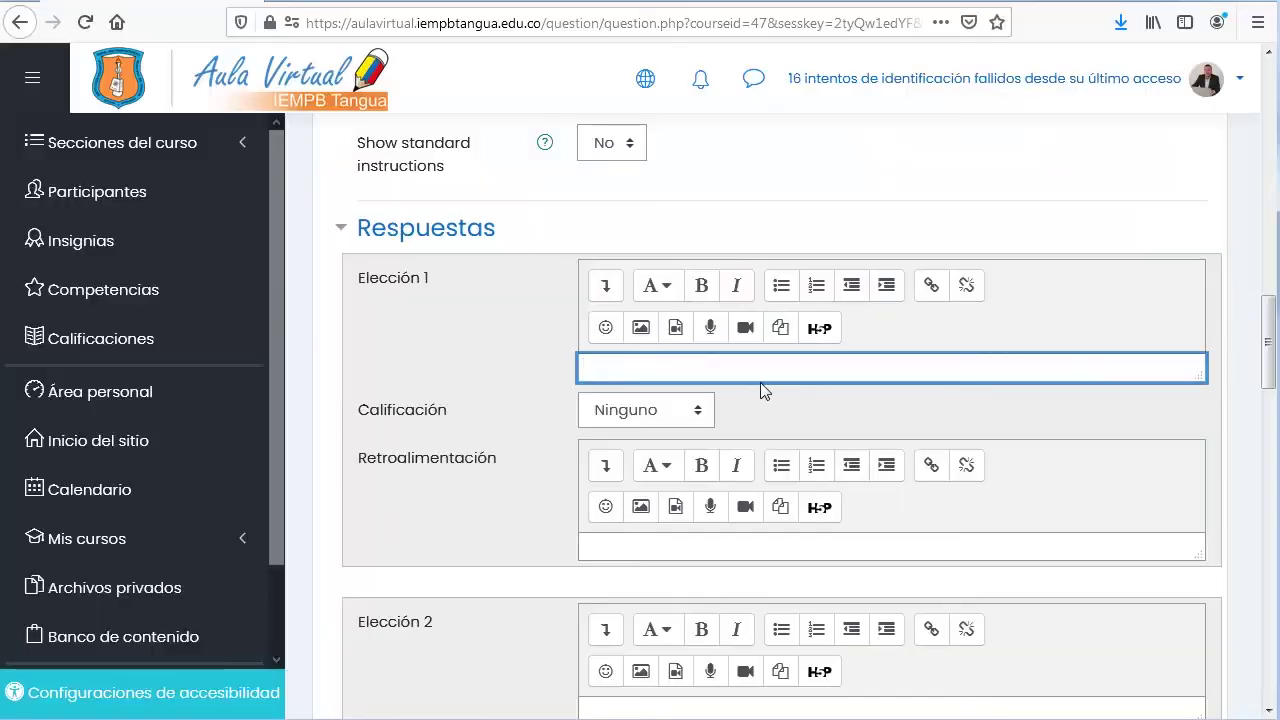
pyautogui.hotkey('ctrl', 'v')
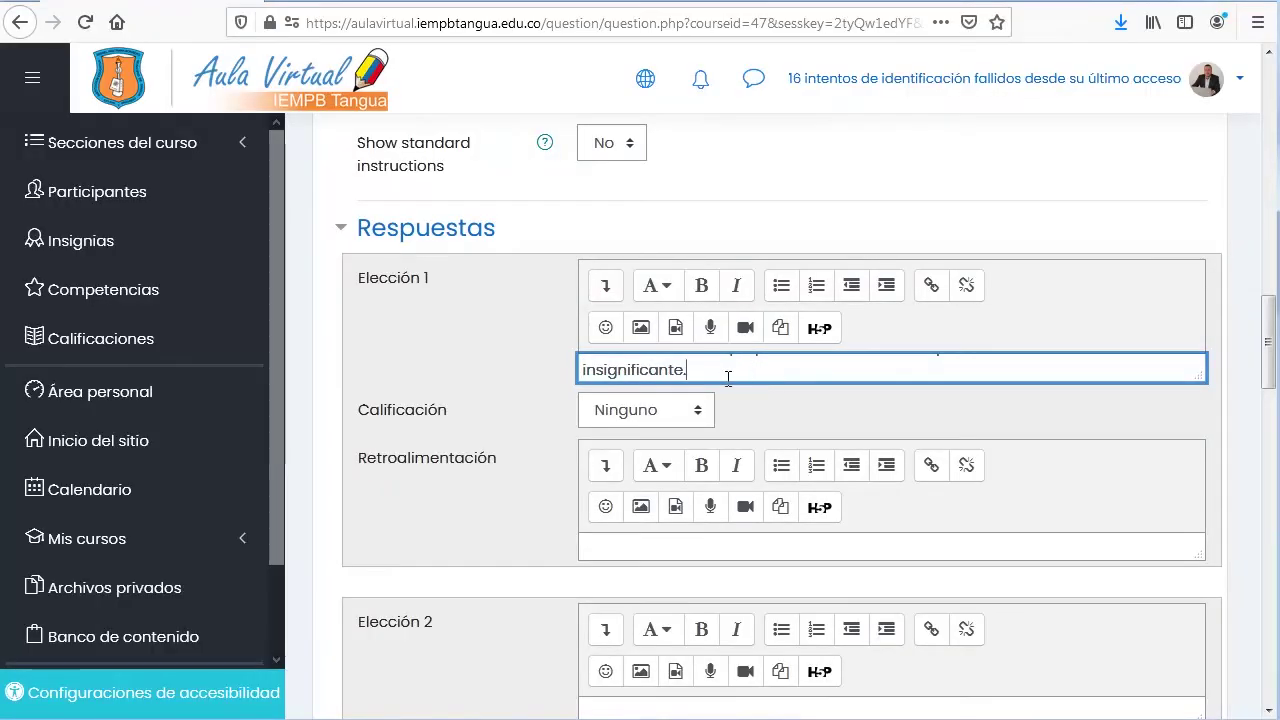
pyautogui.moveTo(723, 369); pyautogui.dragTo(563, 349)
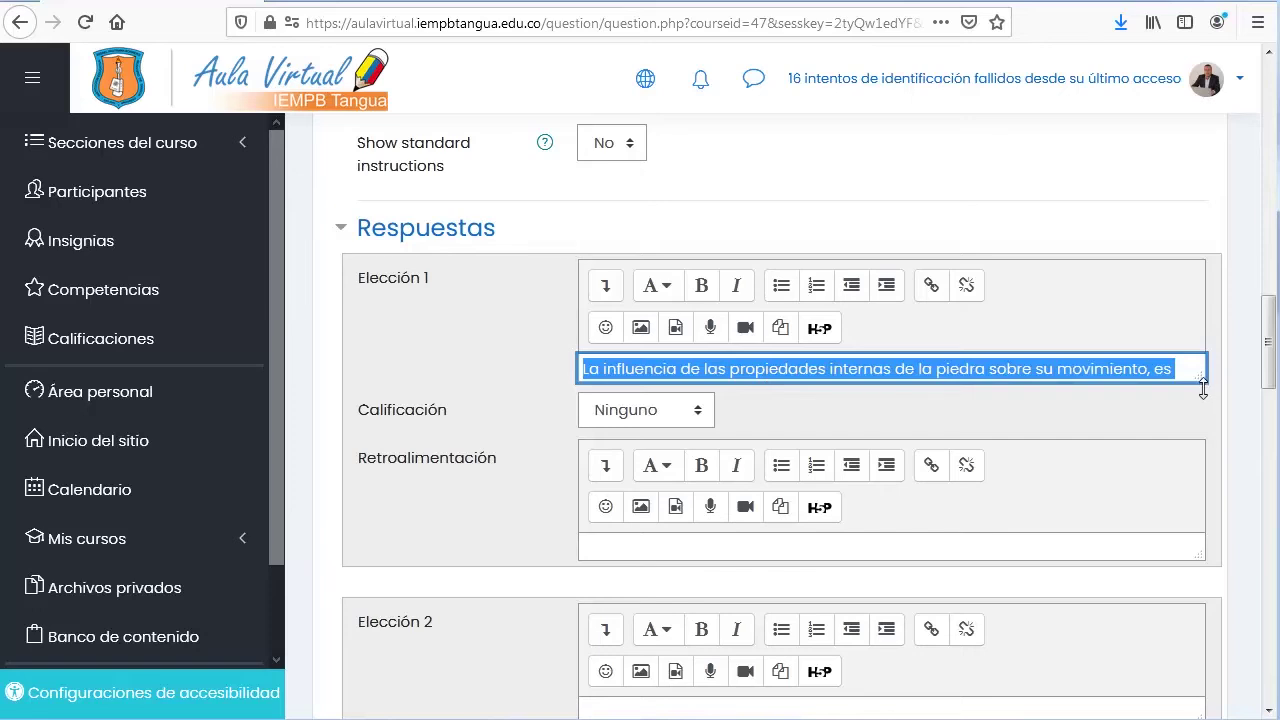
pyautogui.moveTo(1203, 390); pyautogui.dragTo(1206, 417)
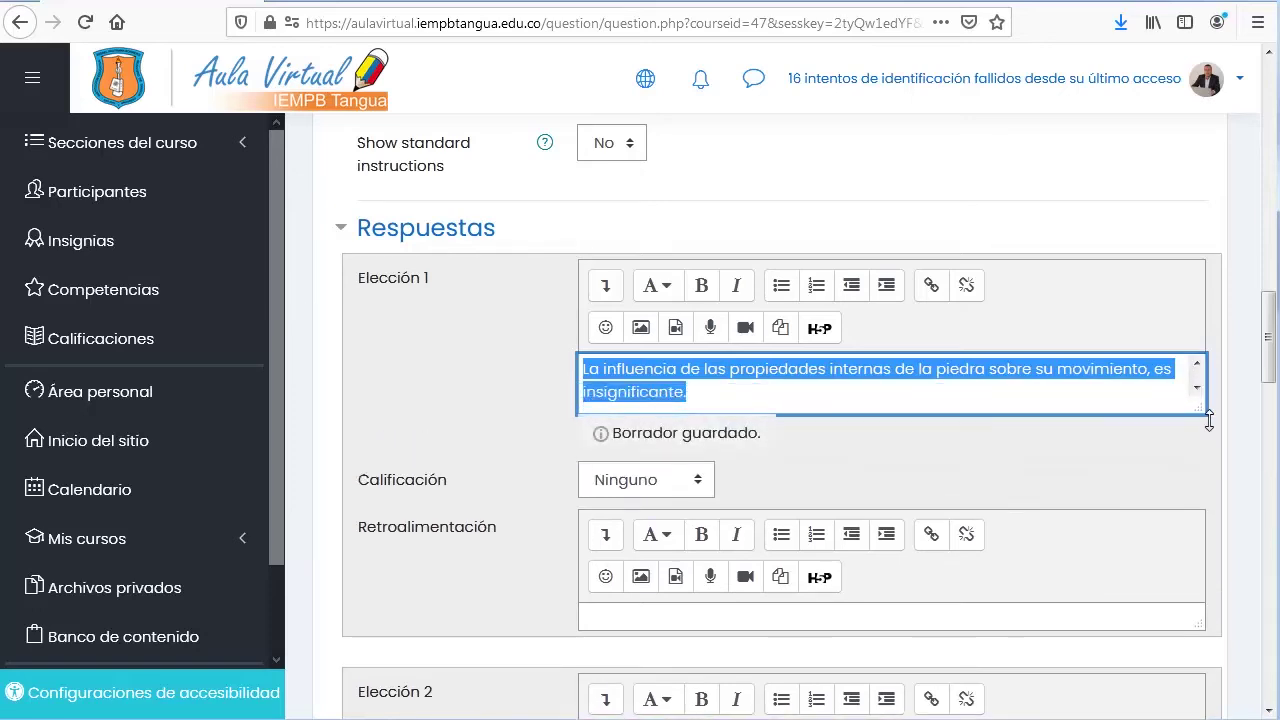
pyautogui.click(869, 409)
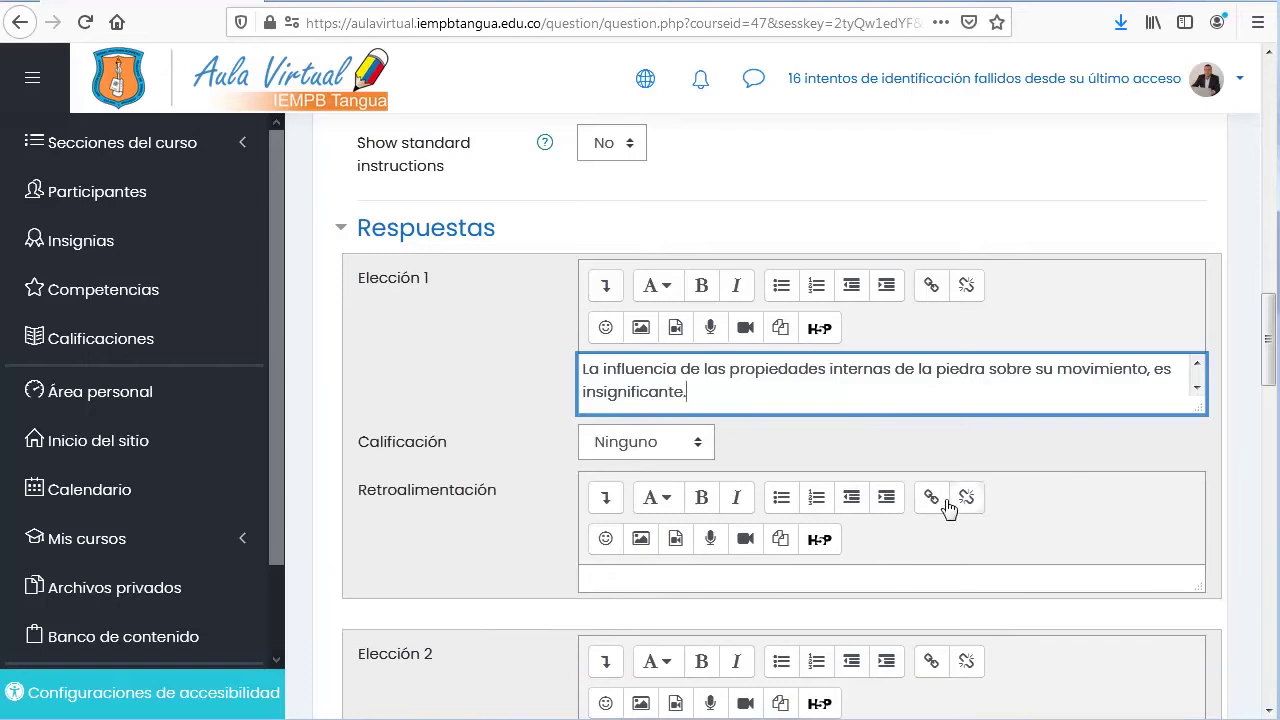
# - Copy option B, "Las propiedades internas de la piedra modifican su movimiento de caída.", from the WordPad questionnaire into Elección 2, and enlarge that text box
pyautogui.scroll(-1, 1040, 504)
pyautogui.scroll(-3, 1040, 504)
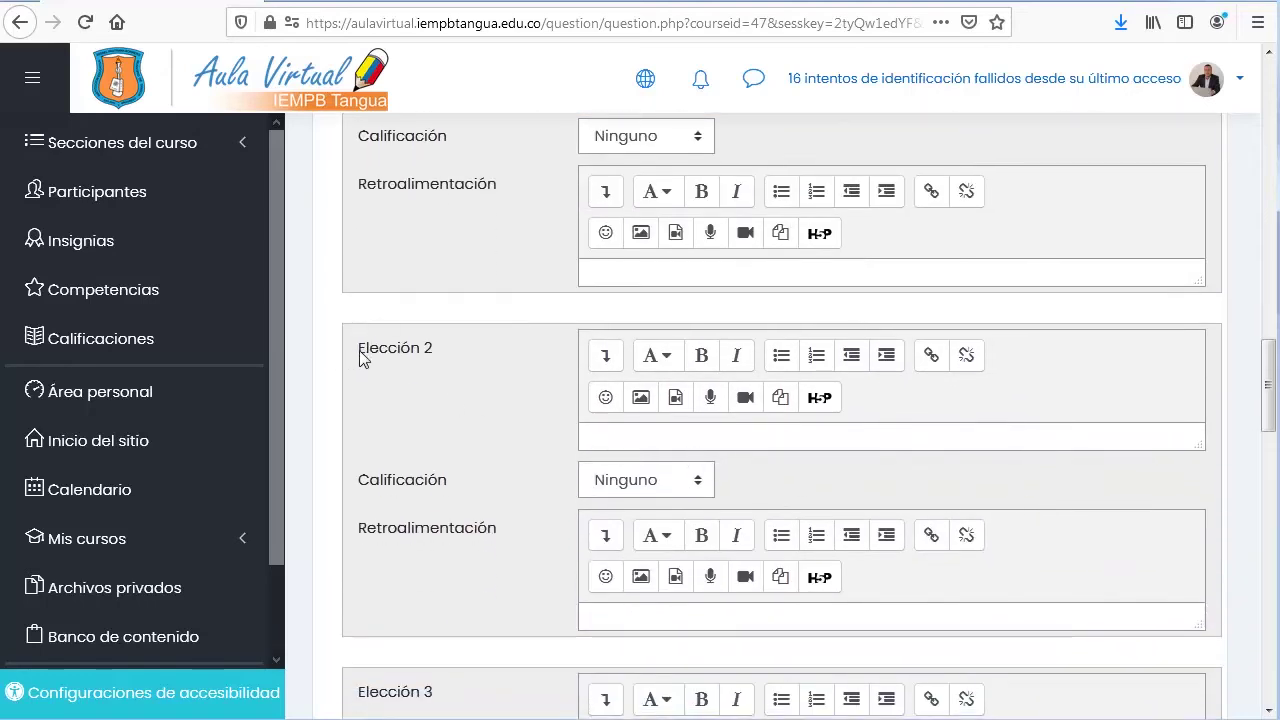
pyautogui.click(637, 437)
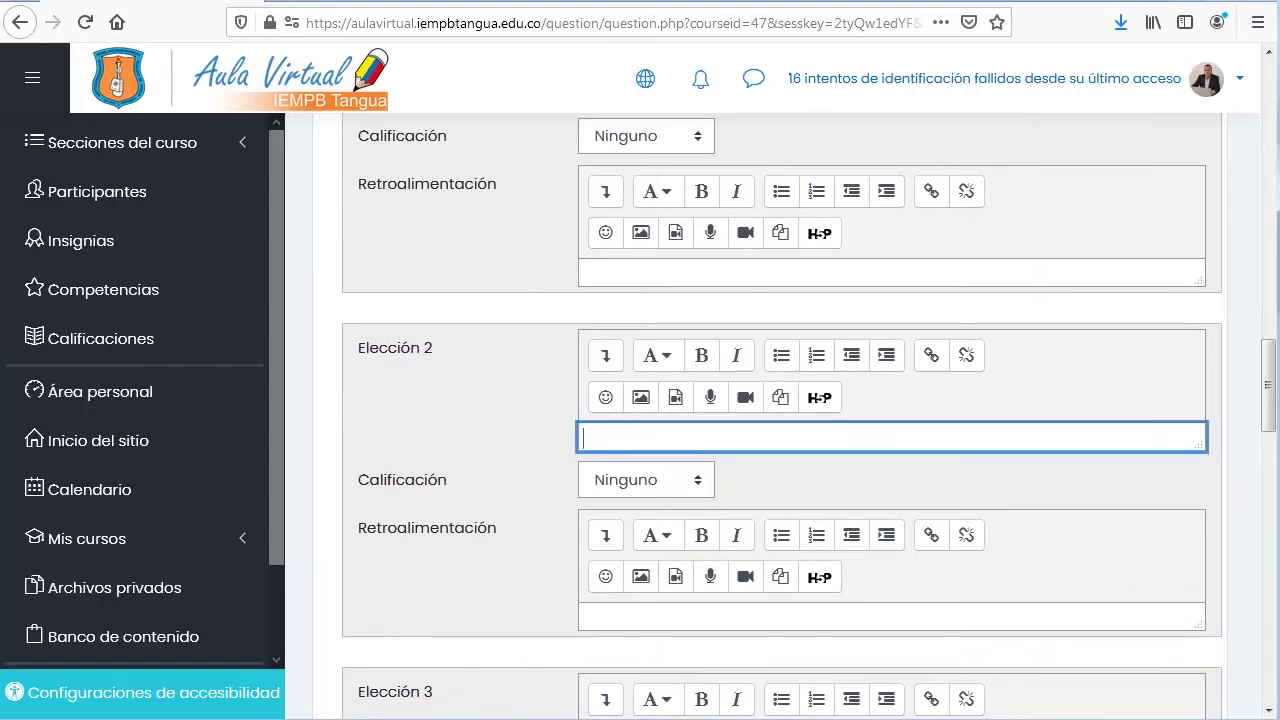
pyautogui.hotkey('alt', 'Tab')
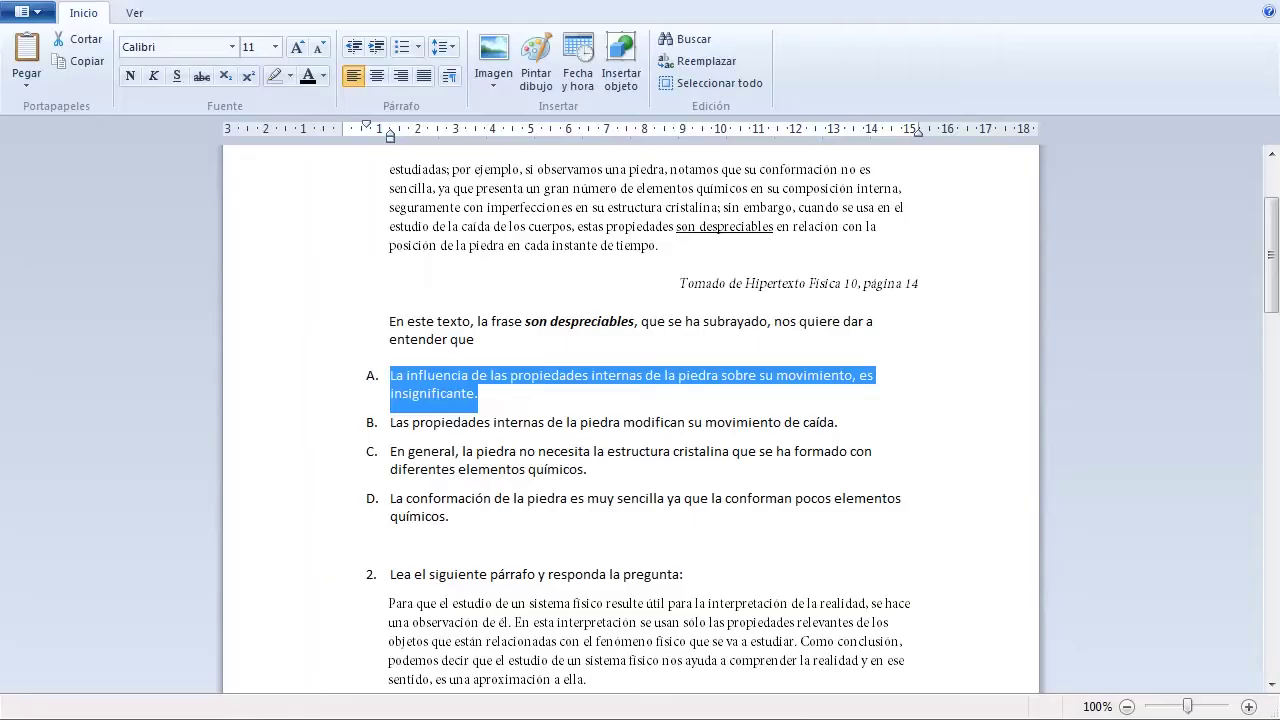
pyautogui.moveTo(392, 424); pyautogui.dragTo(837, 424)
pyautogui.hotkey('alt', 'Tab')
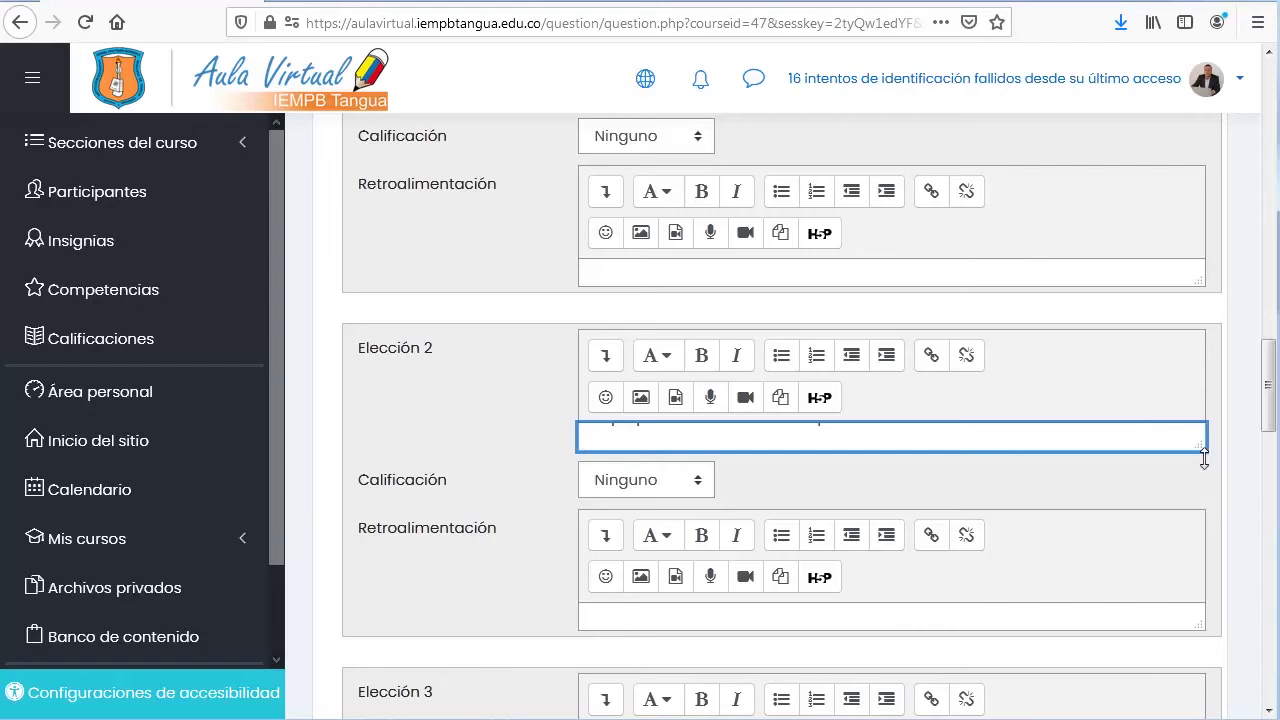
pyautogui.moveTo(1204, 457); pyautogui.dragTo(1206, 518)
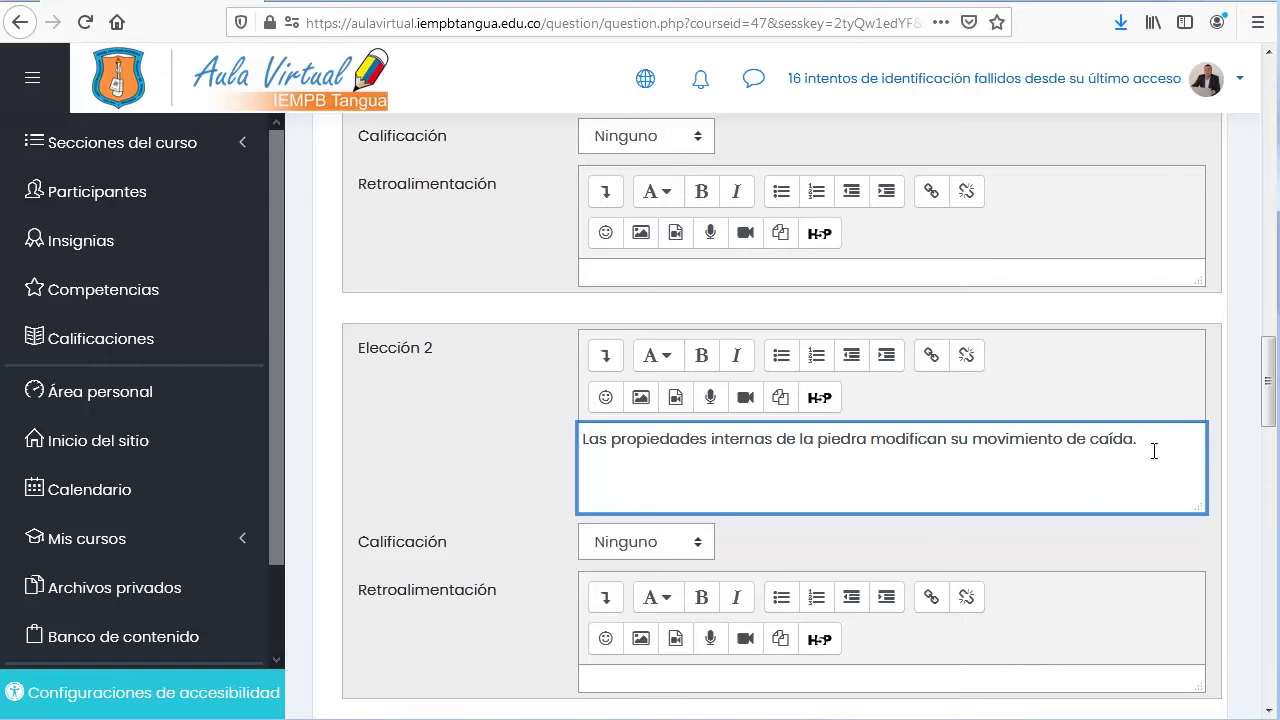
# - Copy question 1's option C, "En general, la piedra no necesita...", from the WordPad questionnaire into Elección 3, and enlarge that text box
pyautogui.scroll(-1, 1162, 457)
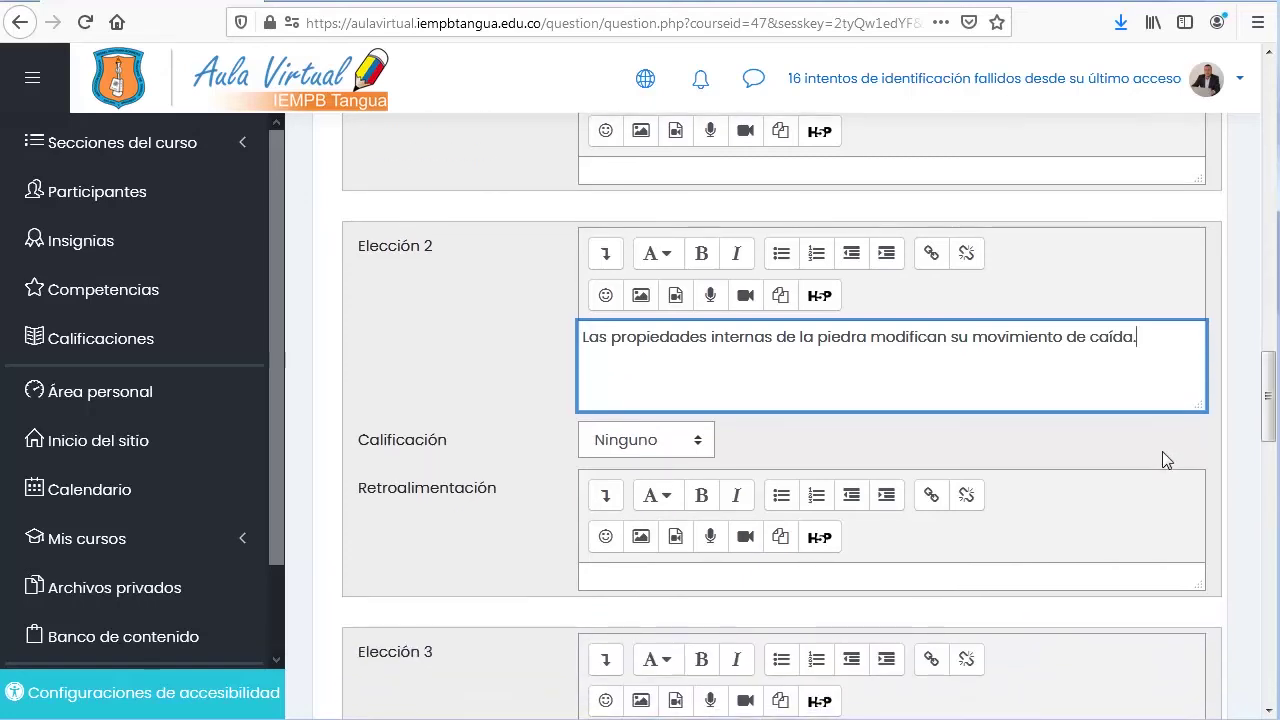
pyautogui.scroll(-4, 1162, 451)
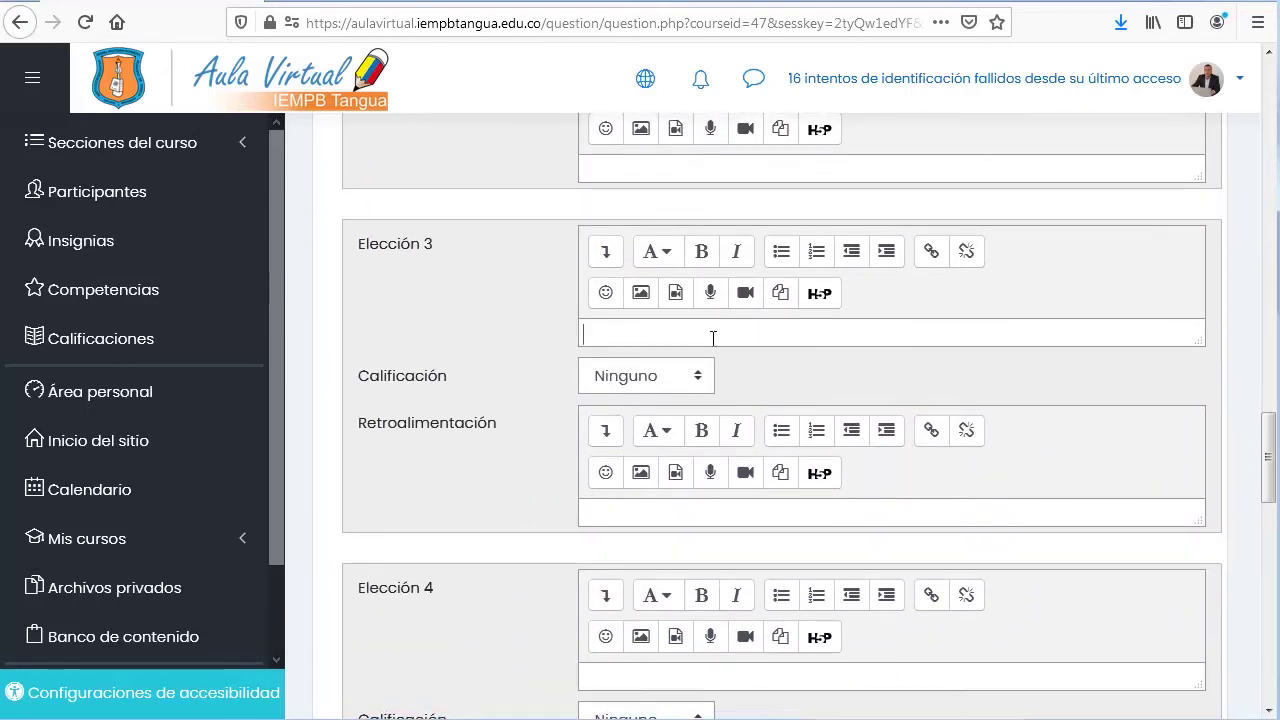
pyautogui.hotkey('alt', 'Tab')
pyautogui.moveTo(390, 451); pyautogui.dragTo(603, 475)
pyautogui.hotkey('ctrl', 'c')
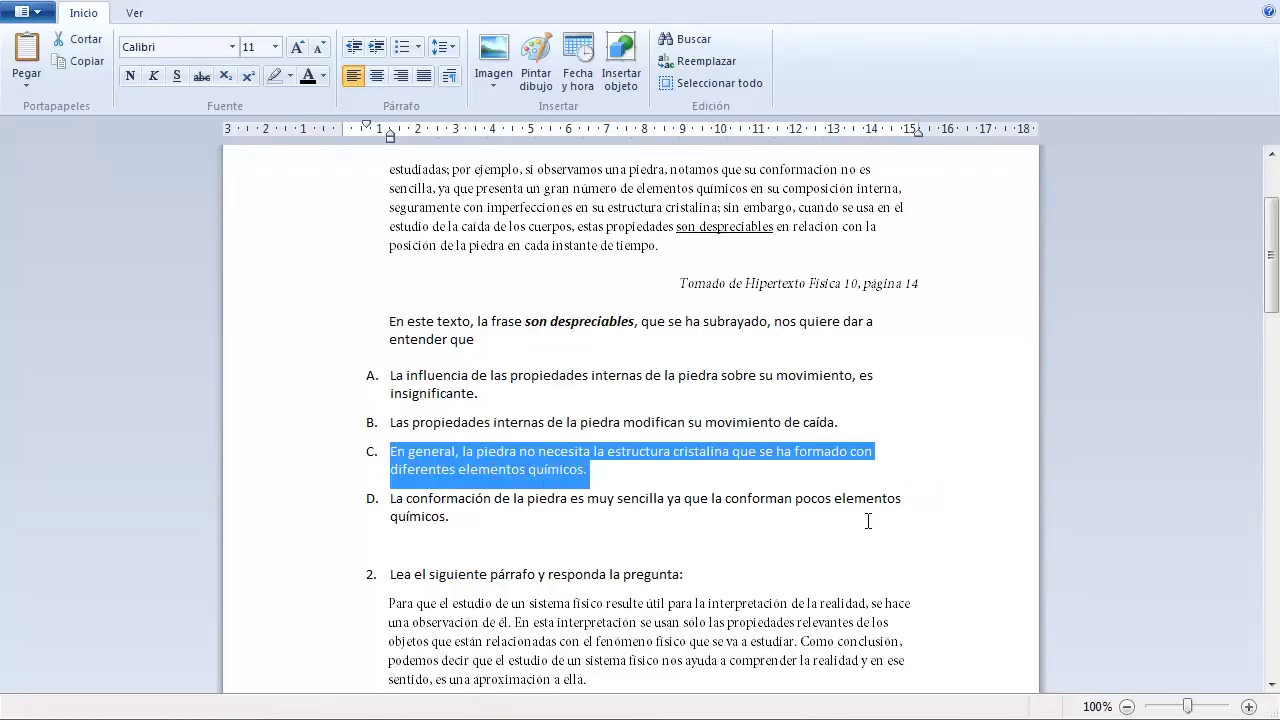
pyautogui.hotkey('alt', 'Tab')
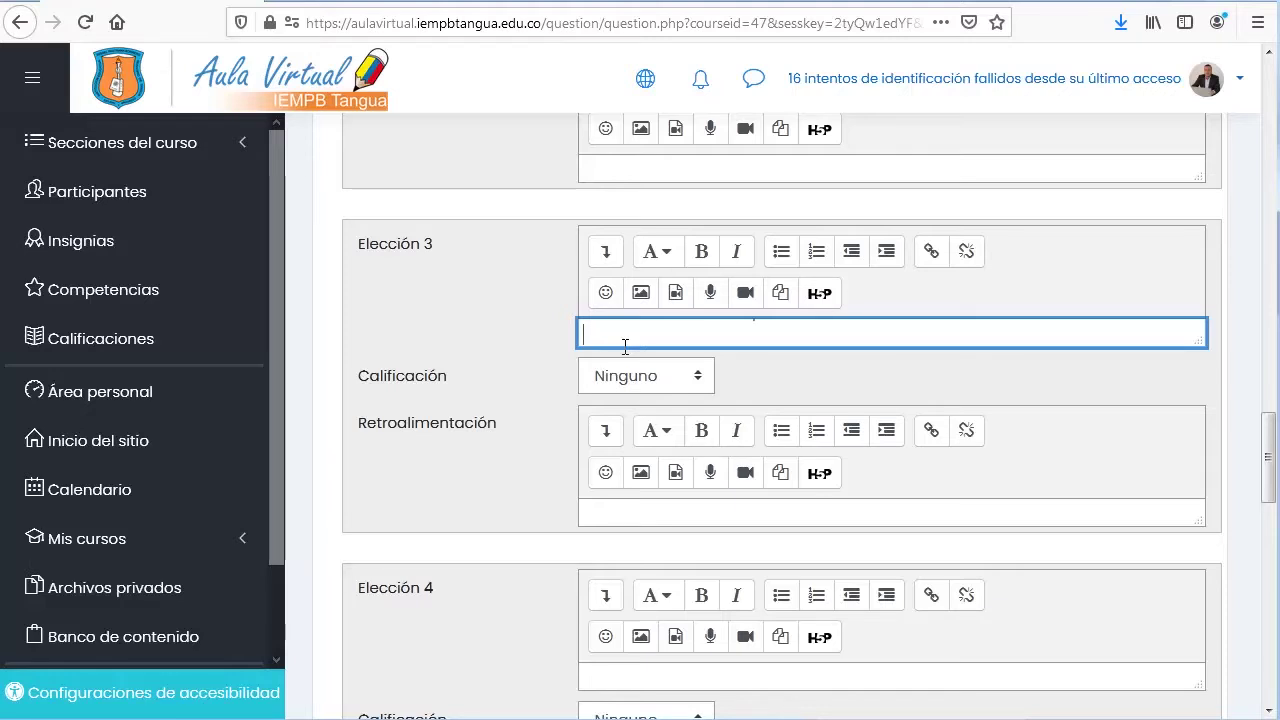
pyautogui.hotkey('ctrl', 'v')
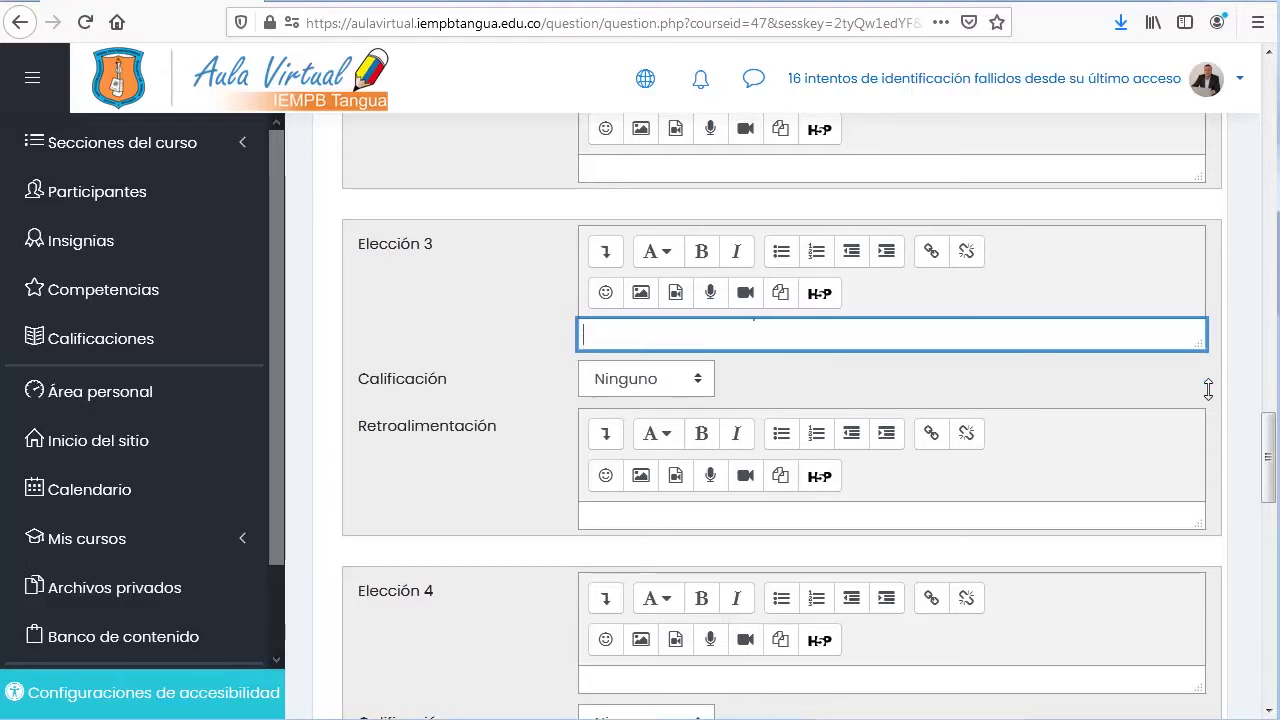
pyautogui.moveTo(1208, 350); pyautogui.dragTo(1208, 427)
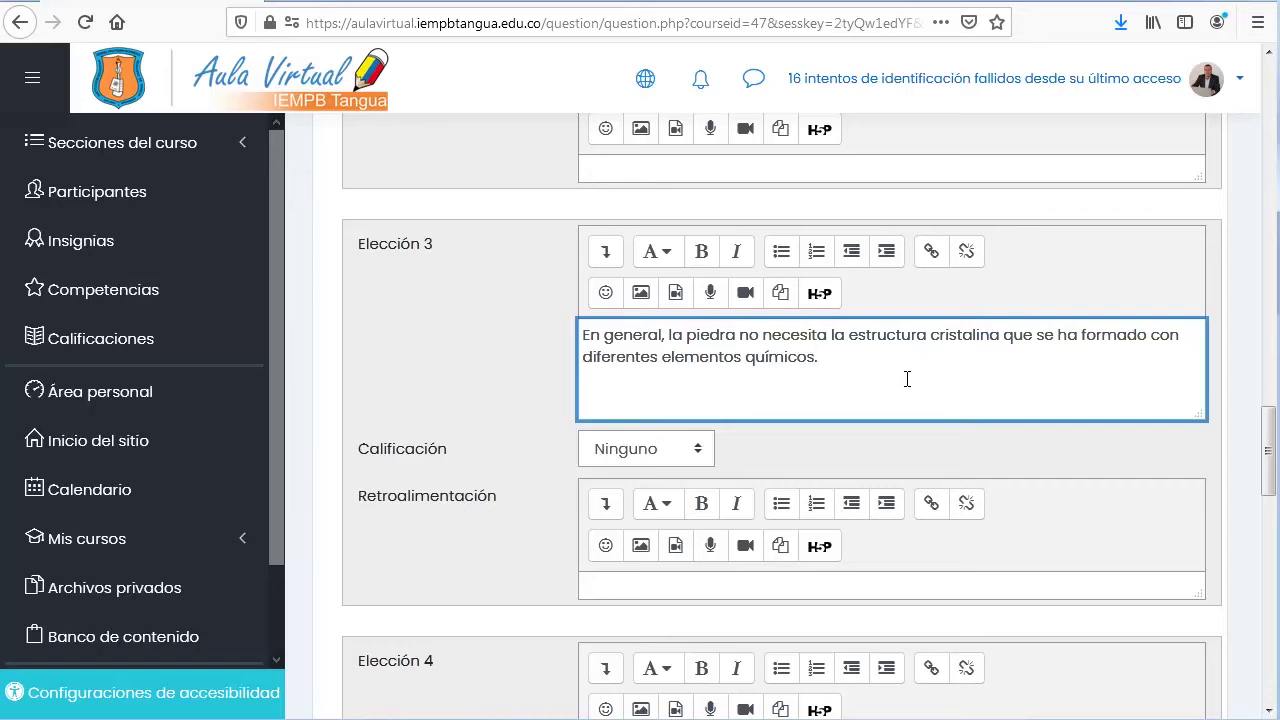
# - Copy question 1's option D, "La conformación de la piedra es muy sencilla...", from the WordPad questionnaire into Elección 4, and enlarge that text box
pyautogui.scroll(-5, 907, 379)
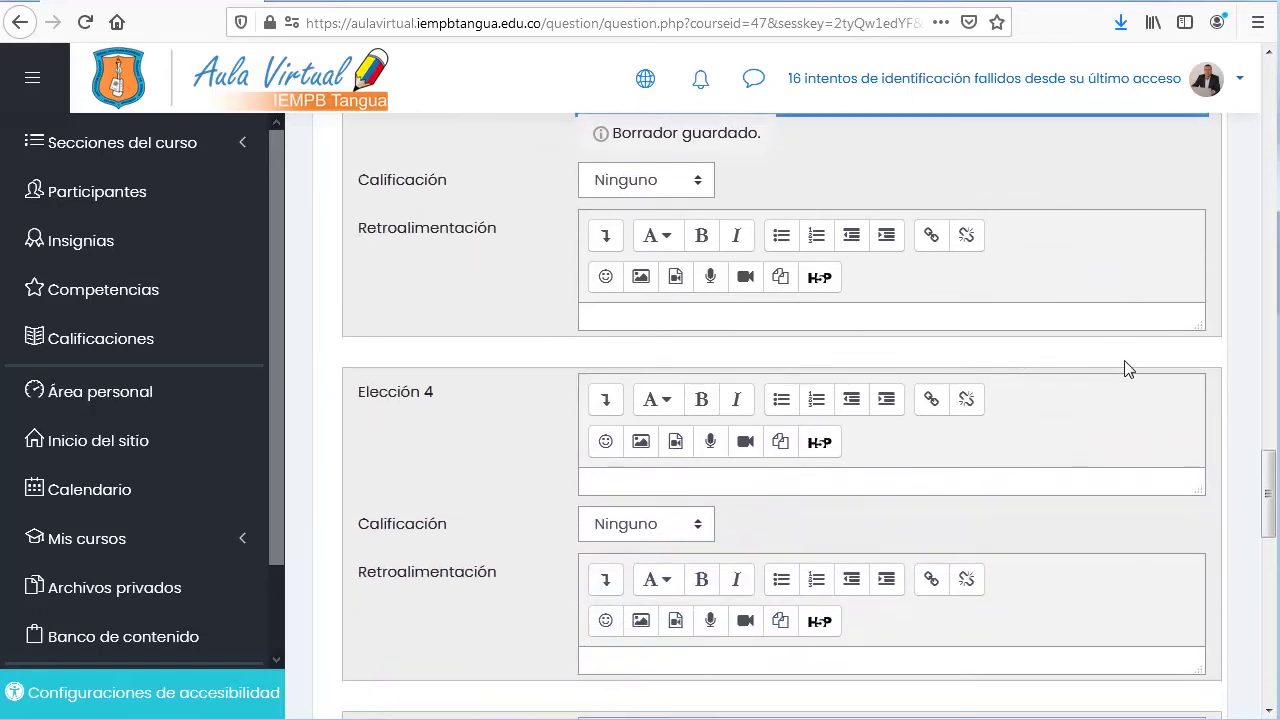
pyautogui.scroll(-1, 1120, 367)
pyautogui.click(653, 385)
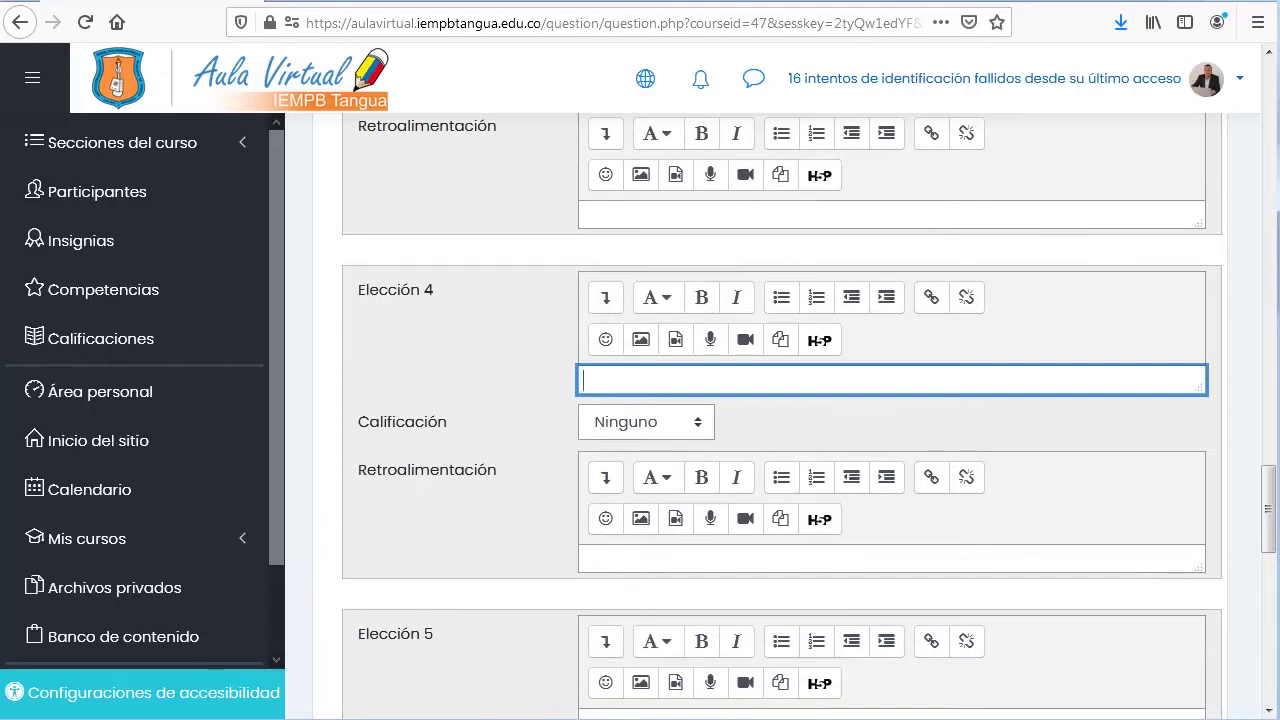
pyautogui.hotkey('alt', 'Tab')
pyautogui.moveTo(391, 500); pyautogui.dragTo(455, 524)
pyautogui.hotkey('alt', 'Tab')
pyautogui.hotkey('ctrl', 'v')
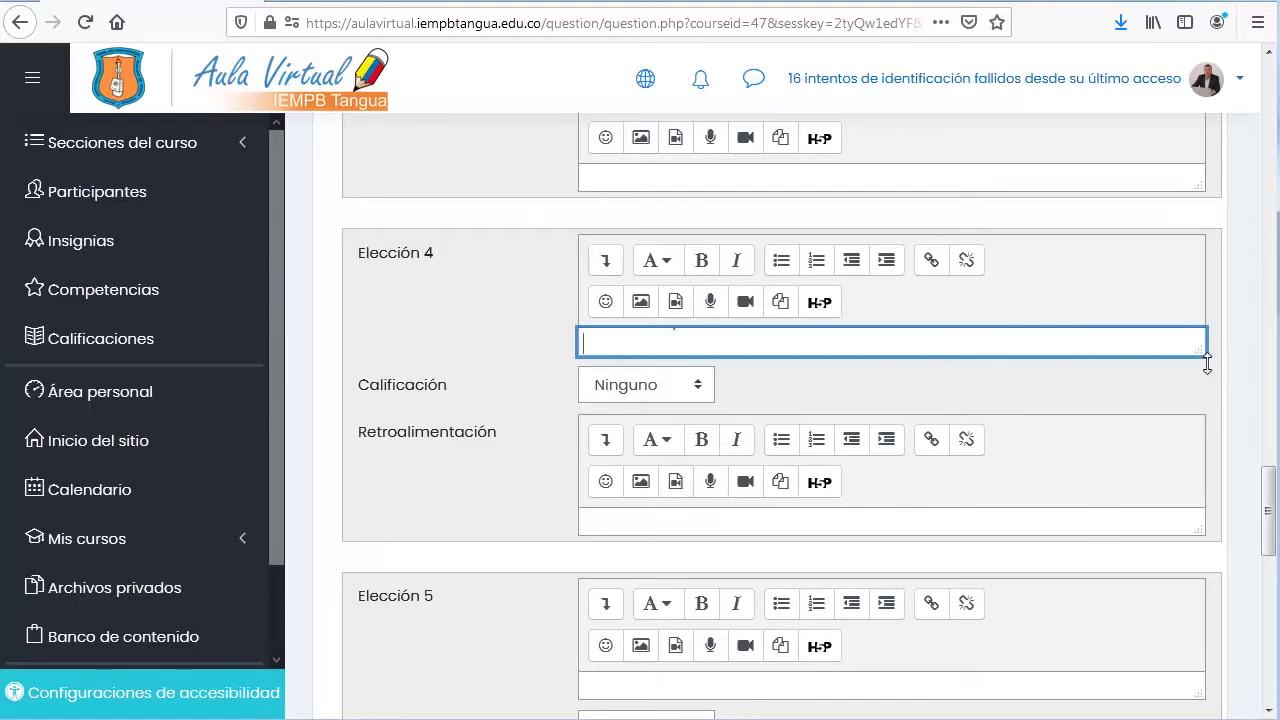
pyautogui.moveTo(1212, 362); pyautogui.dragTo(1208, 432)
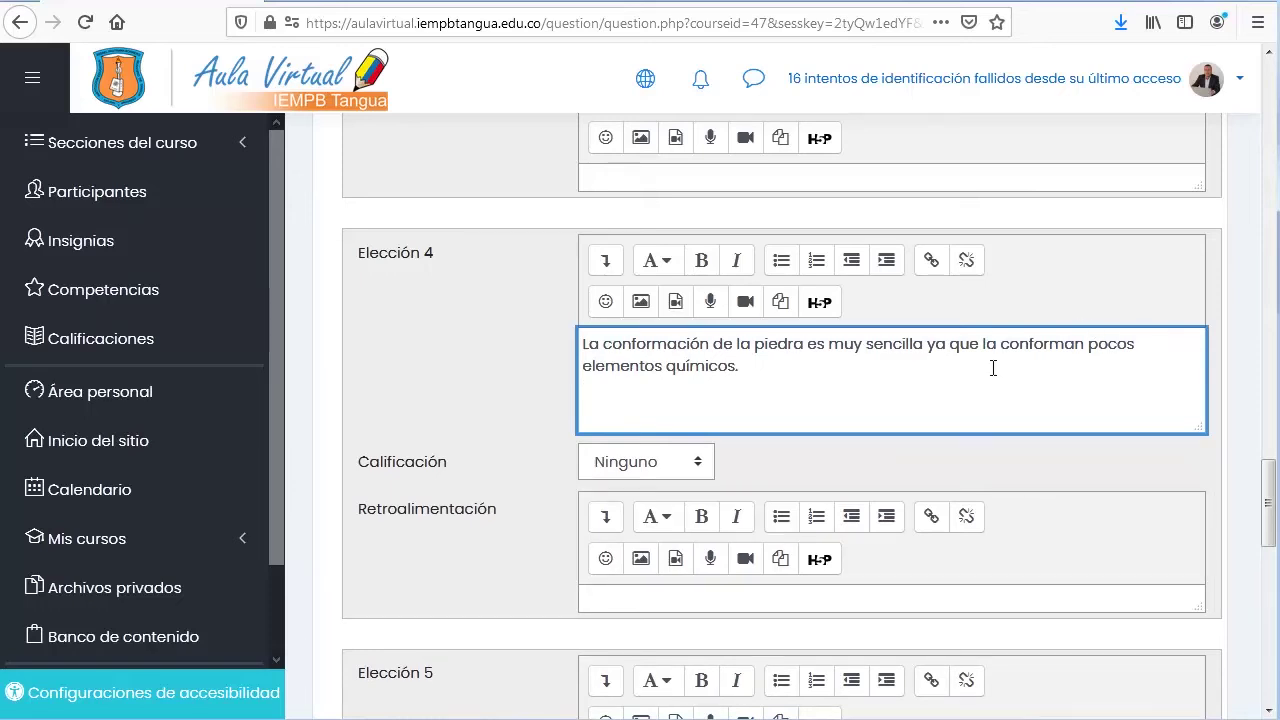
# - Review the unused Elección 5 block and the answer texts and grades entered for the preceding choices
pyautogui.scroll(-2, 993, 368)
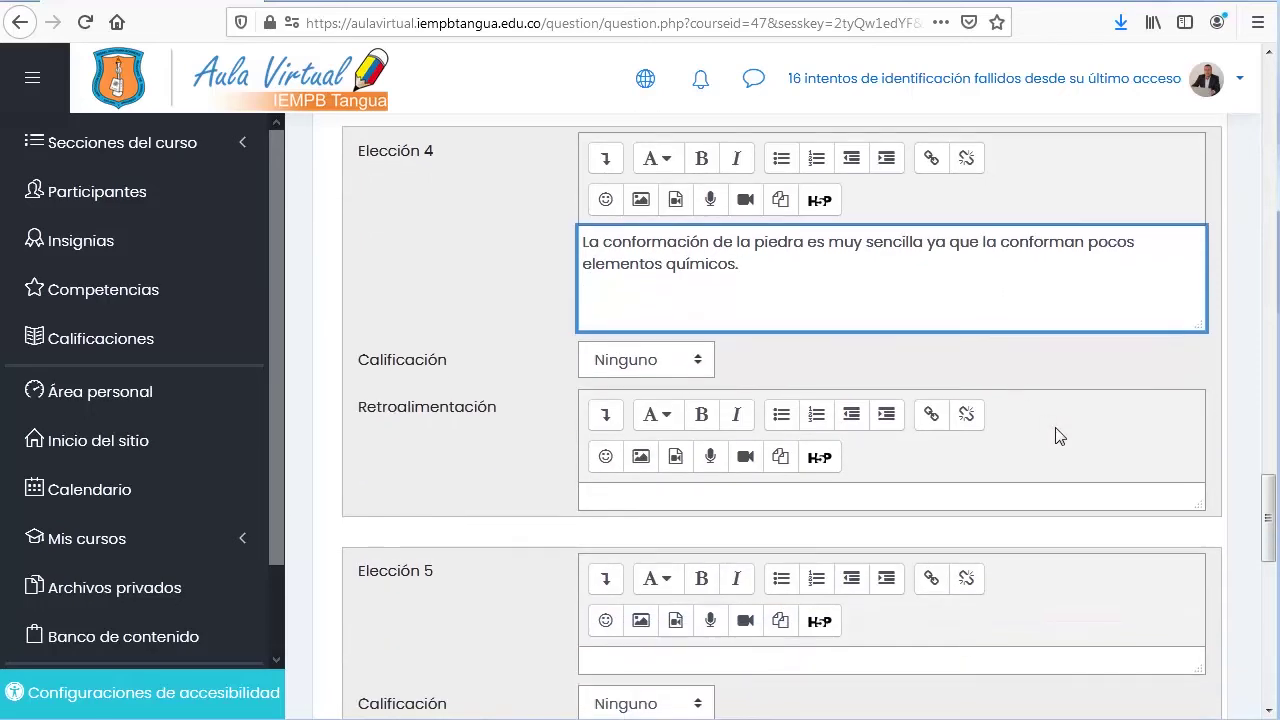
pyautogui.scroll(-2, 1070, 467)
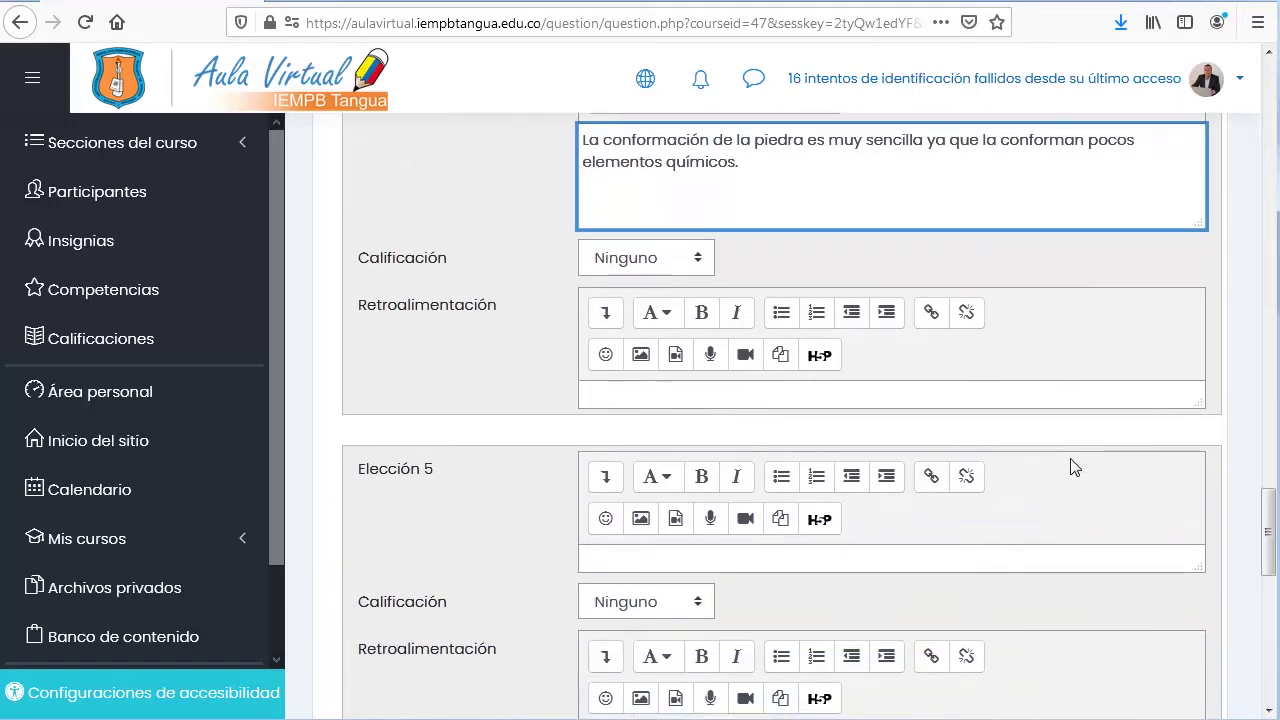
pyautogui.scroll(-2, 1071, 466)
pyautogui.scroll(-2, 1080, 467)
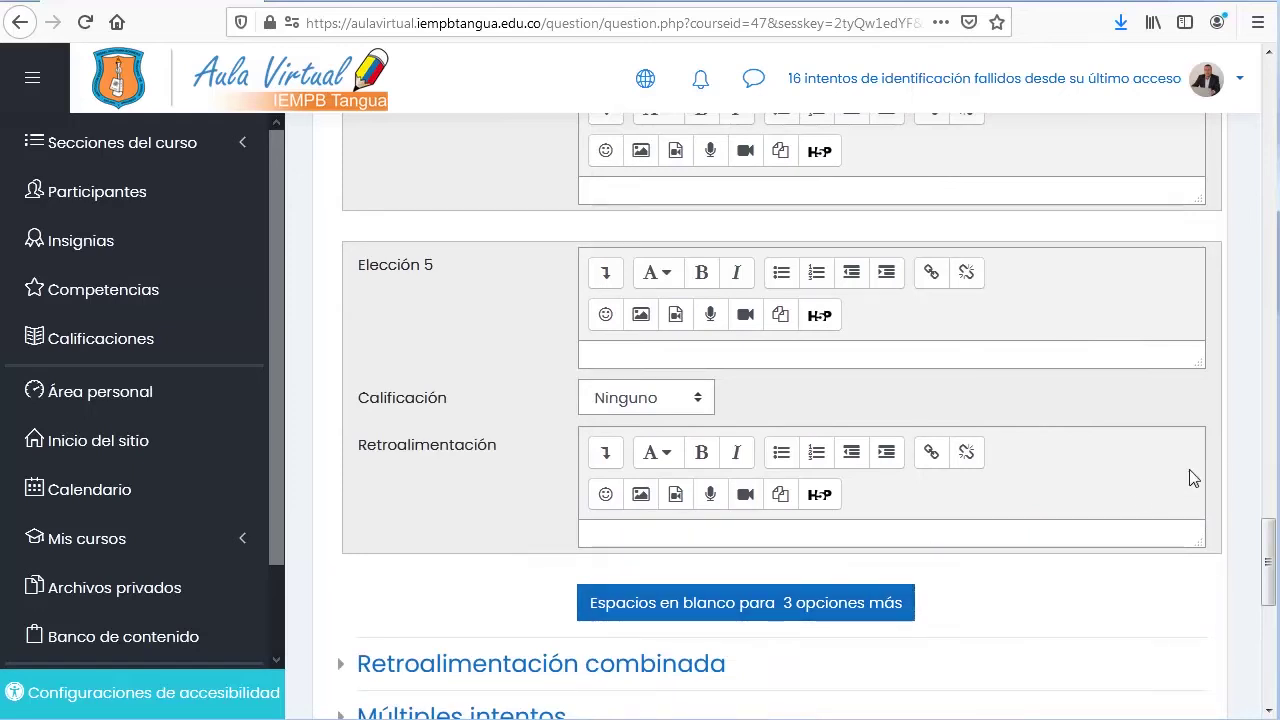
pyautogui.scroll(5, 1220, 443)
pyautogui.scroll(8, 1216, 440)
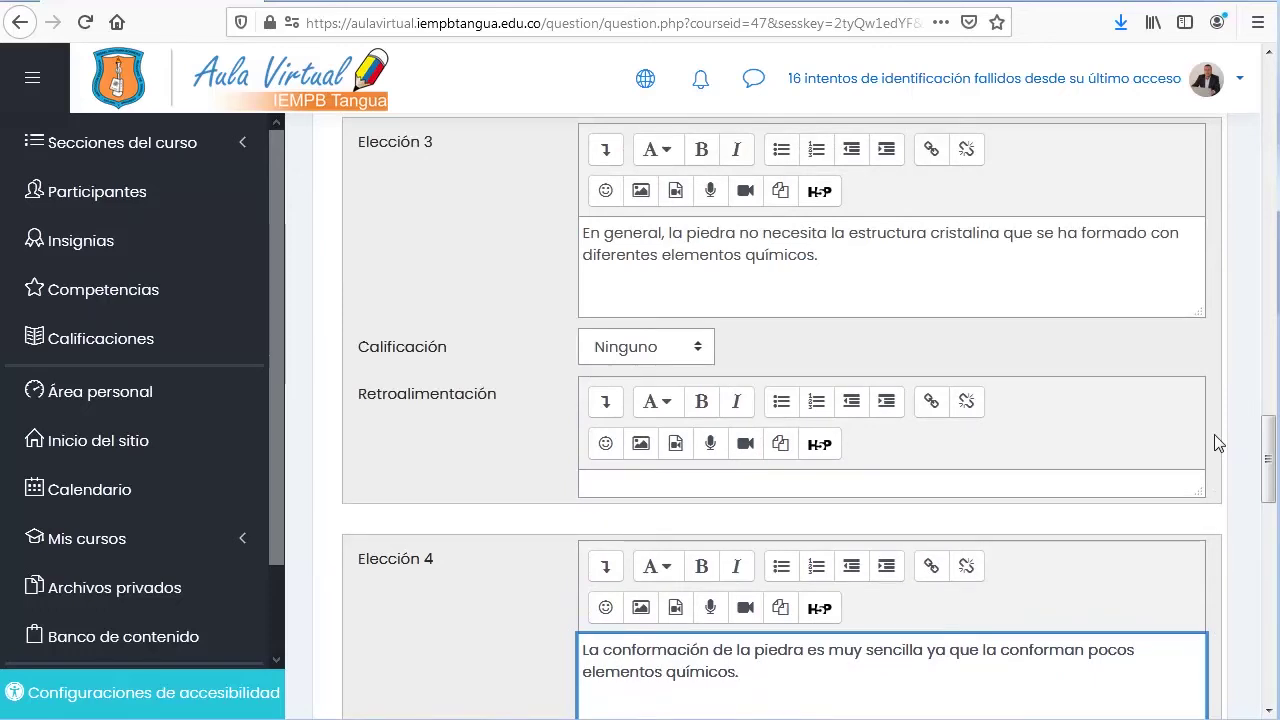
pyautogui.scroll(7, 1214, 434)
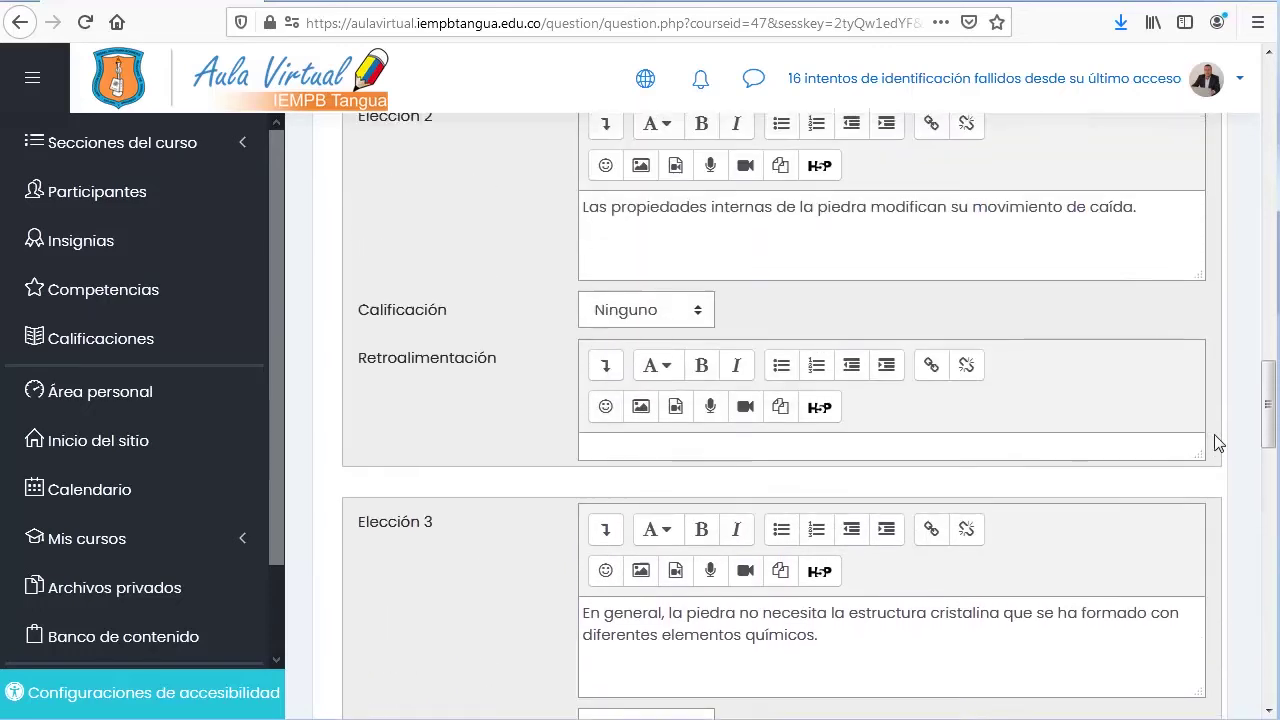
pyautogui.scroll(2, 1216, 443)
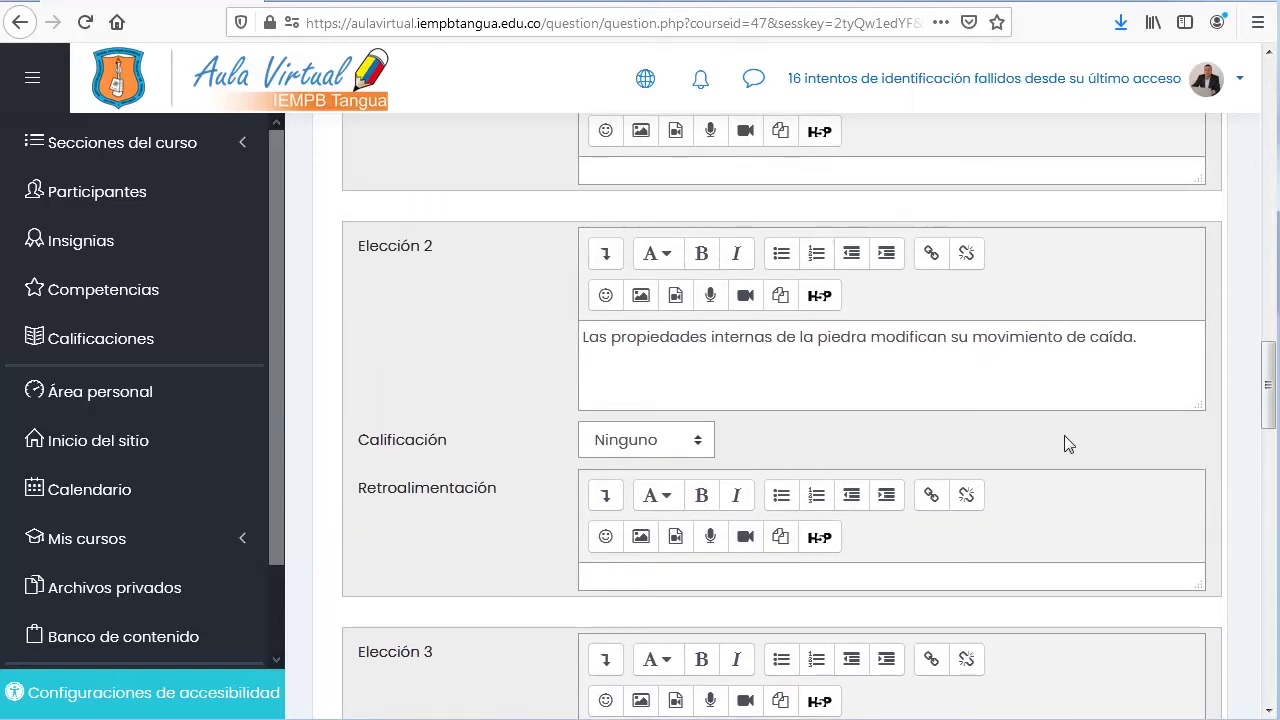
# - Set the grade of Elección 1, the answer about the insignificant influence of the stone's internal properties, to 100%
pyautogui.scroll(5, 1060, 443)
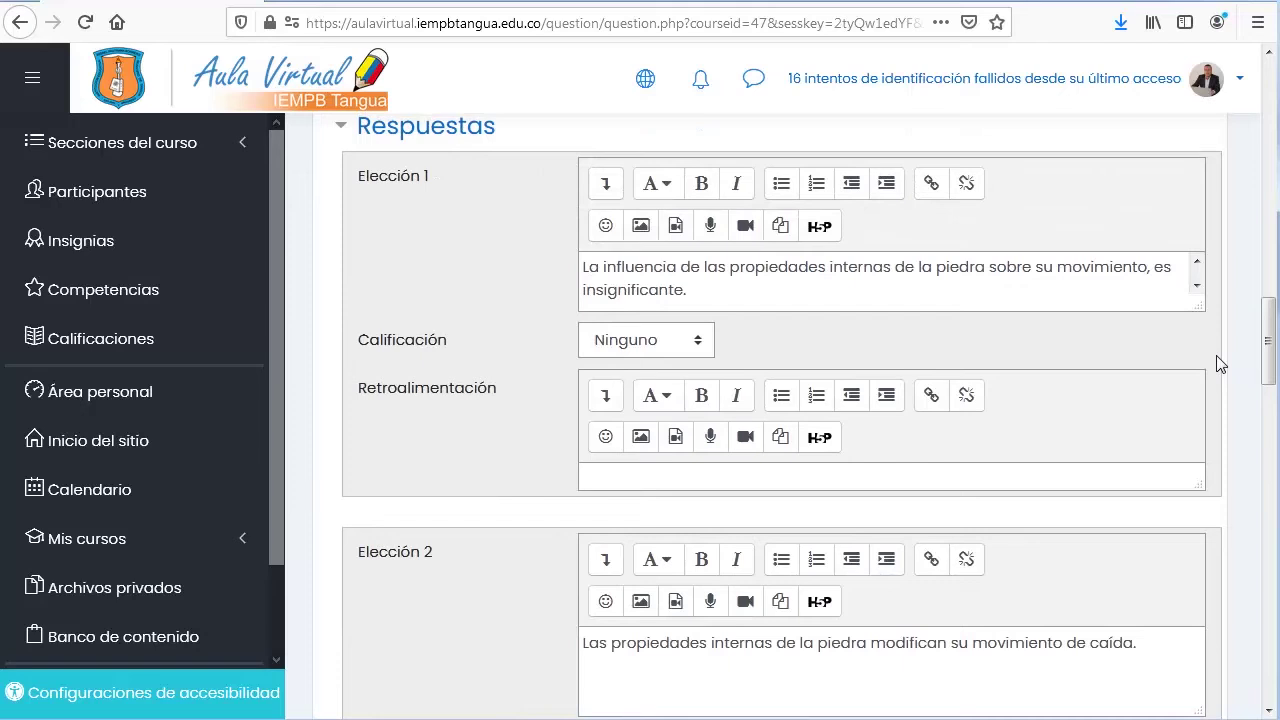
pyautogui.scroll(2, 1198, 352)
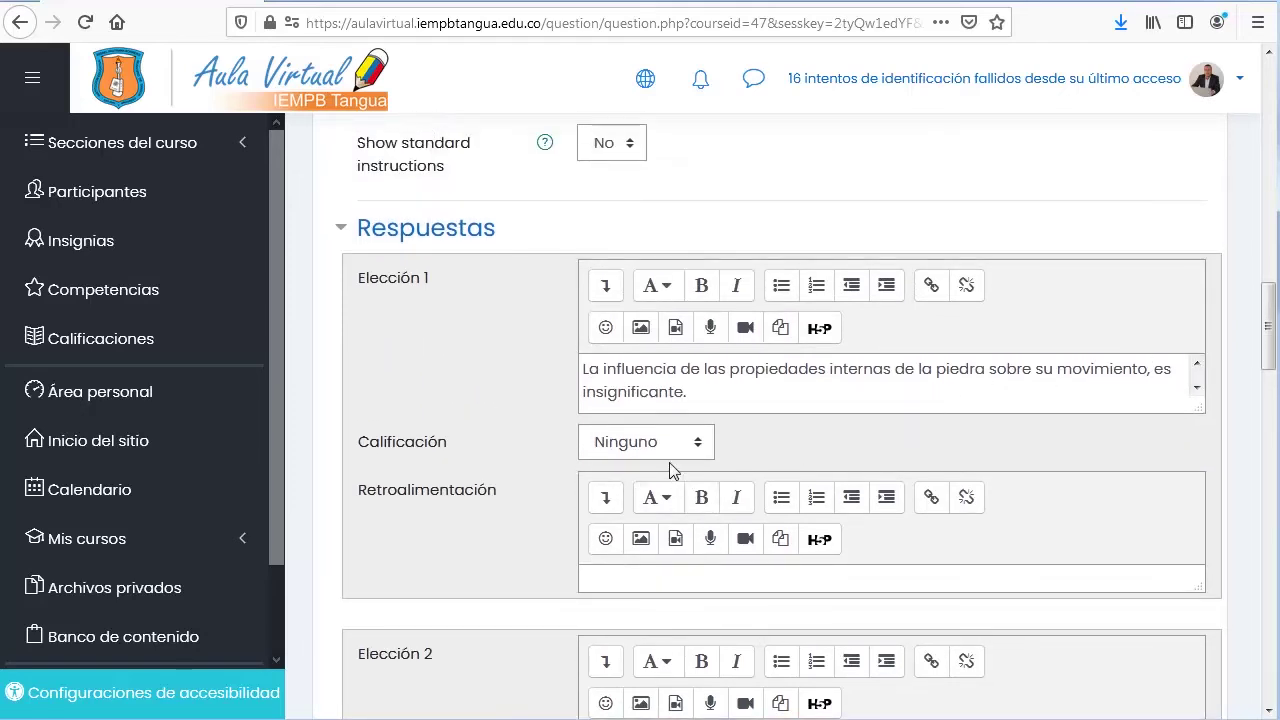
pyautogui.click(702, 448)
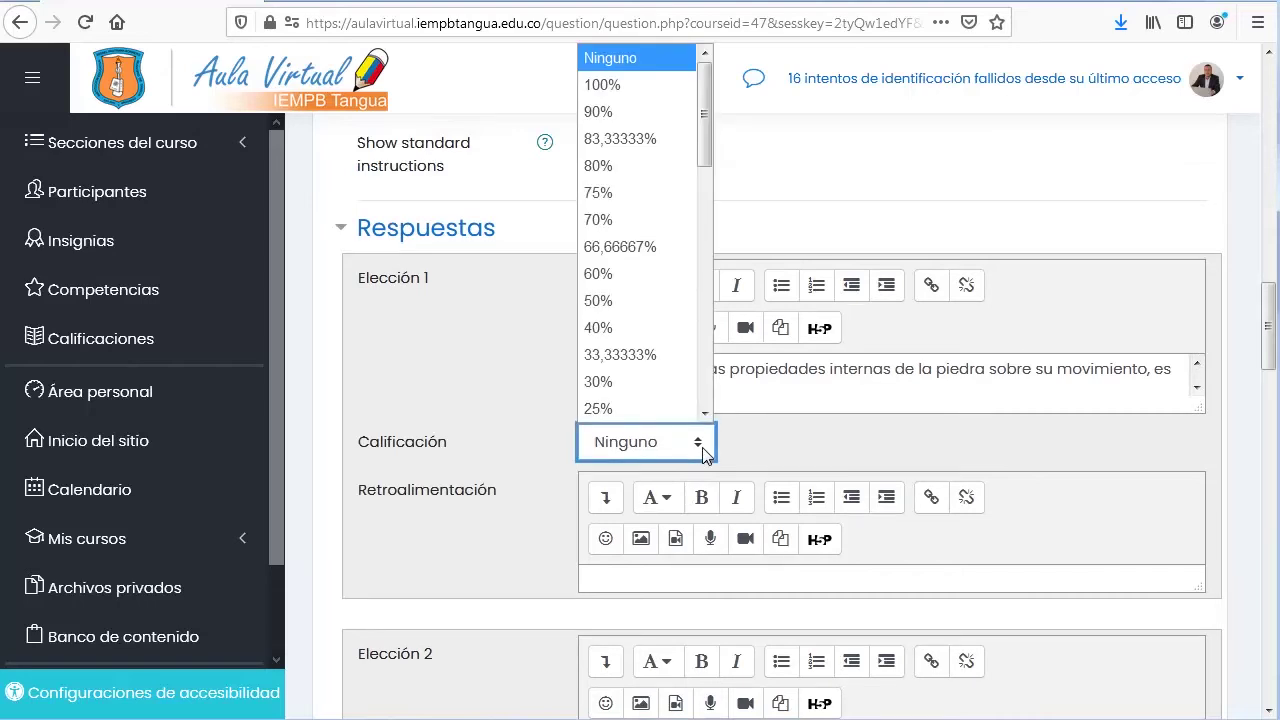
pyautogui.click(631, 86)
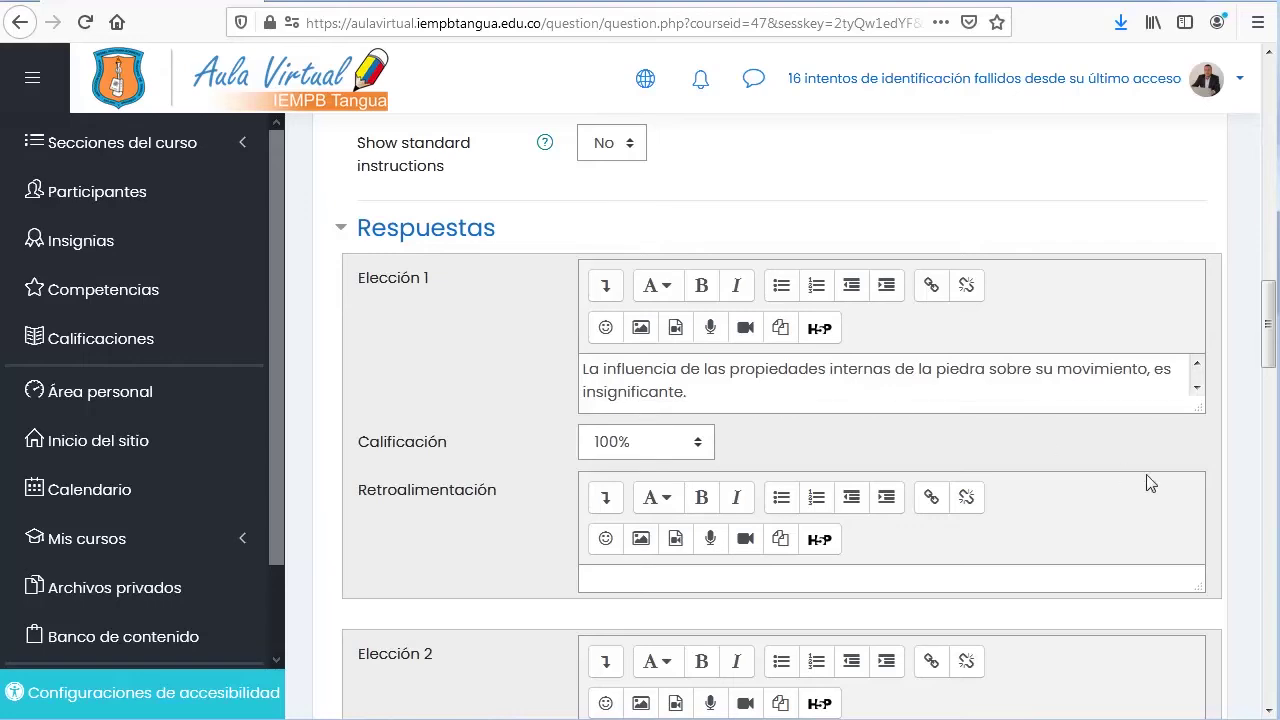
# - Save the question's changes while keeping it open for editing
pyautogui.scroll(-1, 1261, 533)
pyautogui.scroll(-6, 1261, 533)
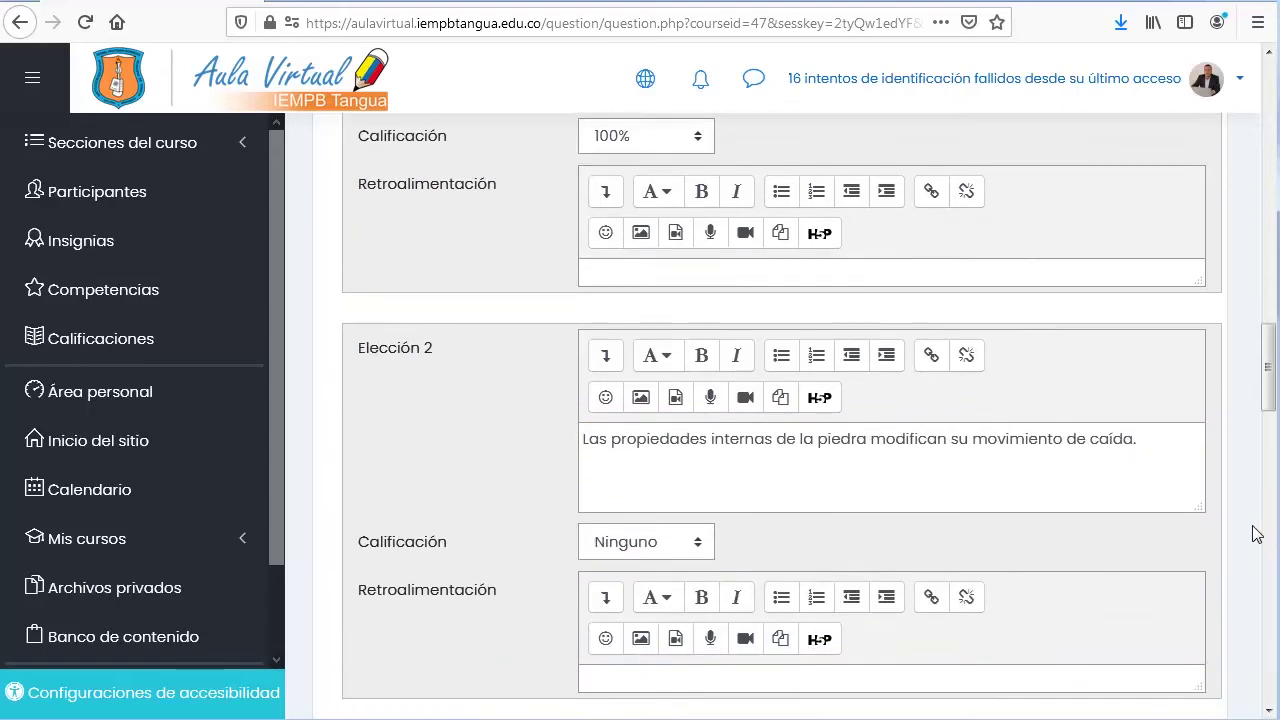
pyautogui.scroll(-4, 1233, 531)
pyautogui.scroll(-10, 1233, 531)
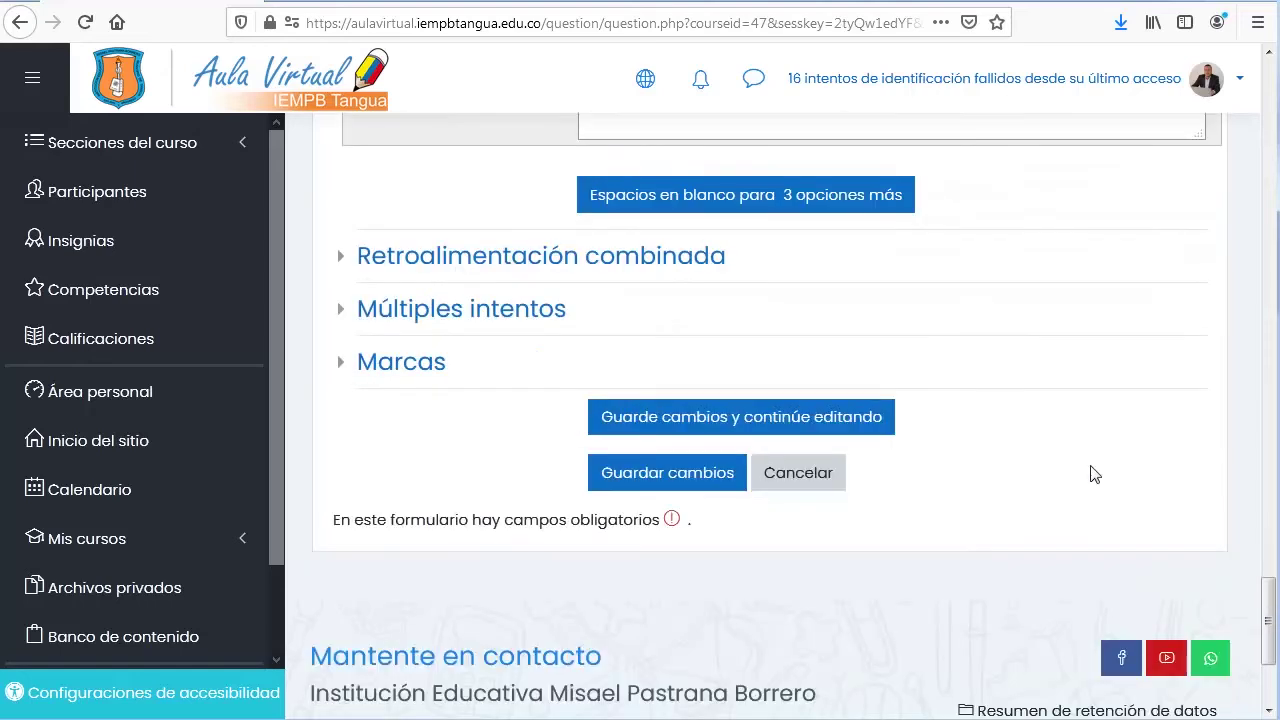
pyautogui.click(727, 422)
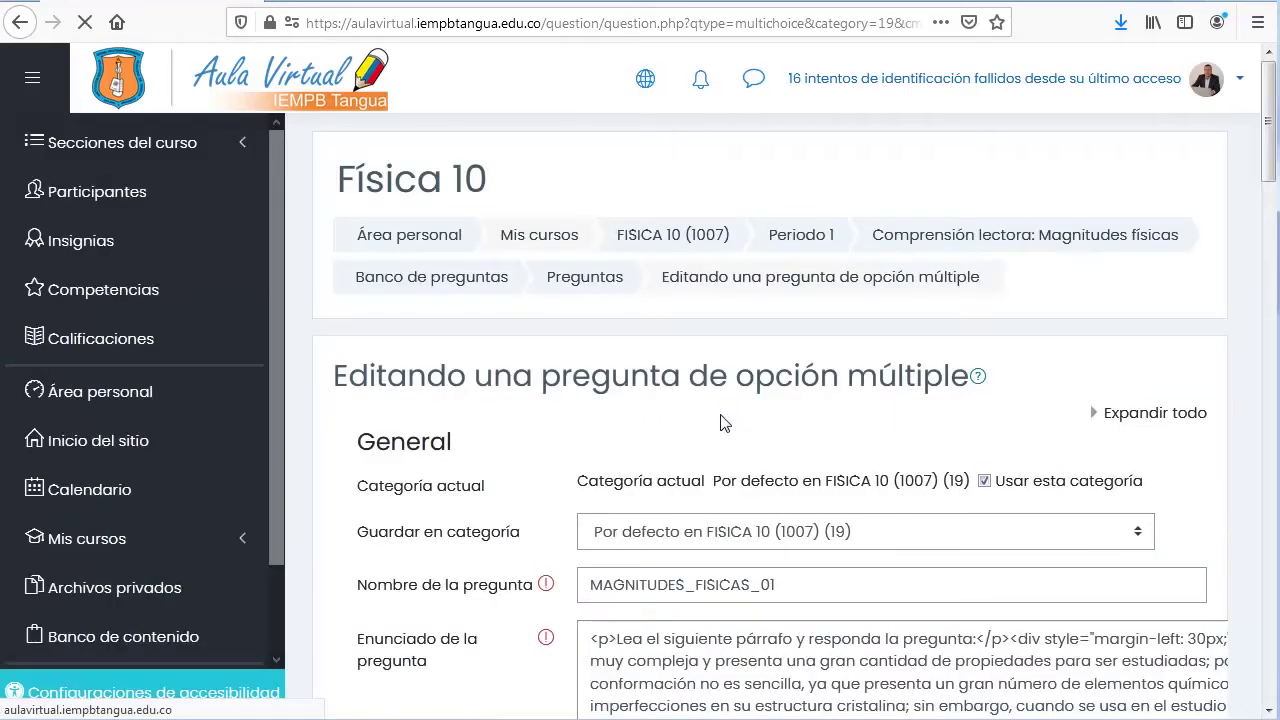
# - Preview the saved question, examine its statement and answer options, and return to the editing form
pyautogui.scroll(-15, 737, 420)
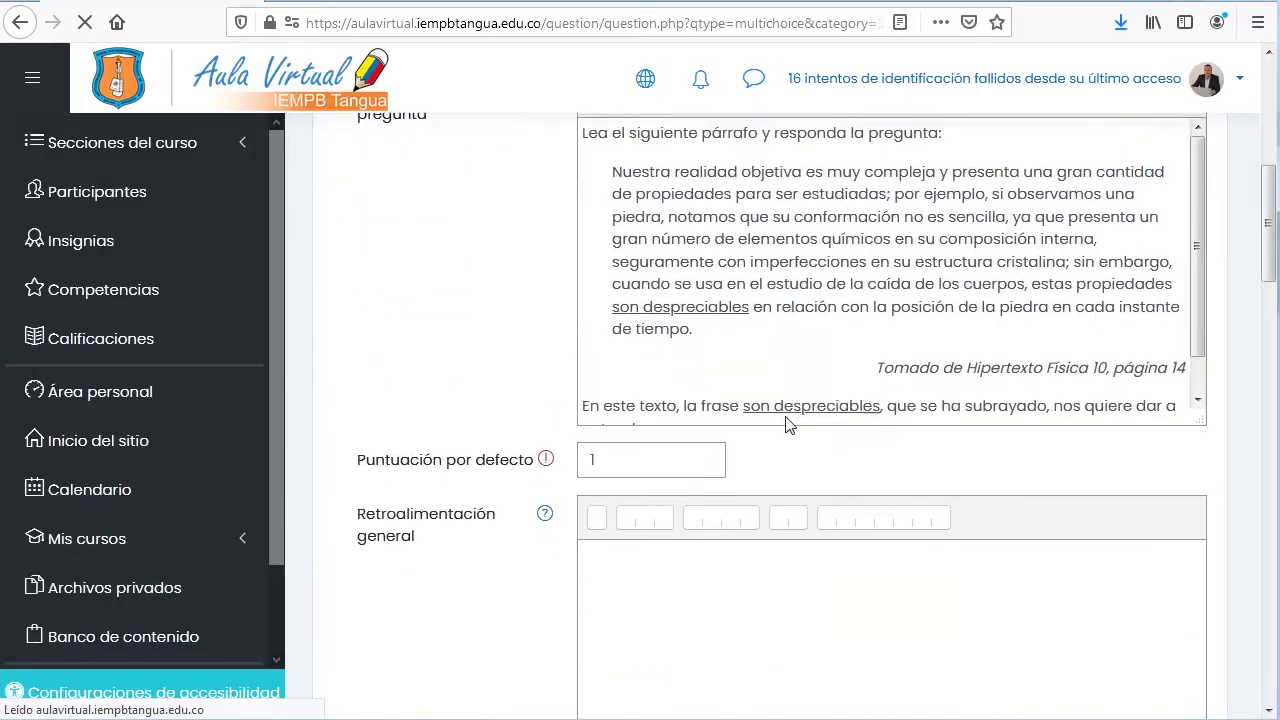
pyautogui.scroll(-6, 800, 434)
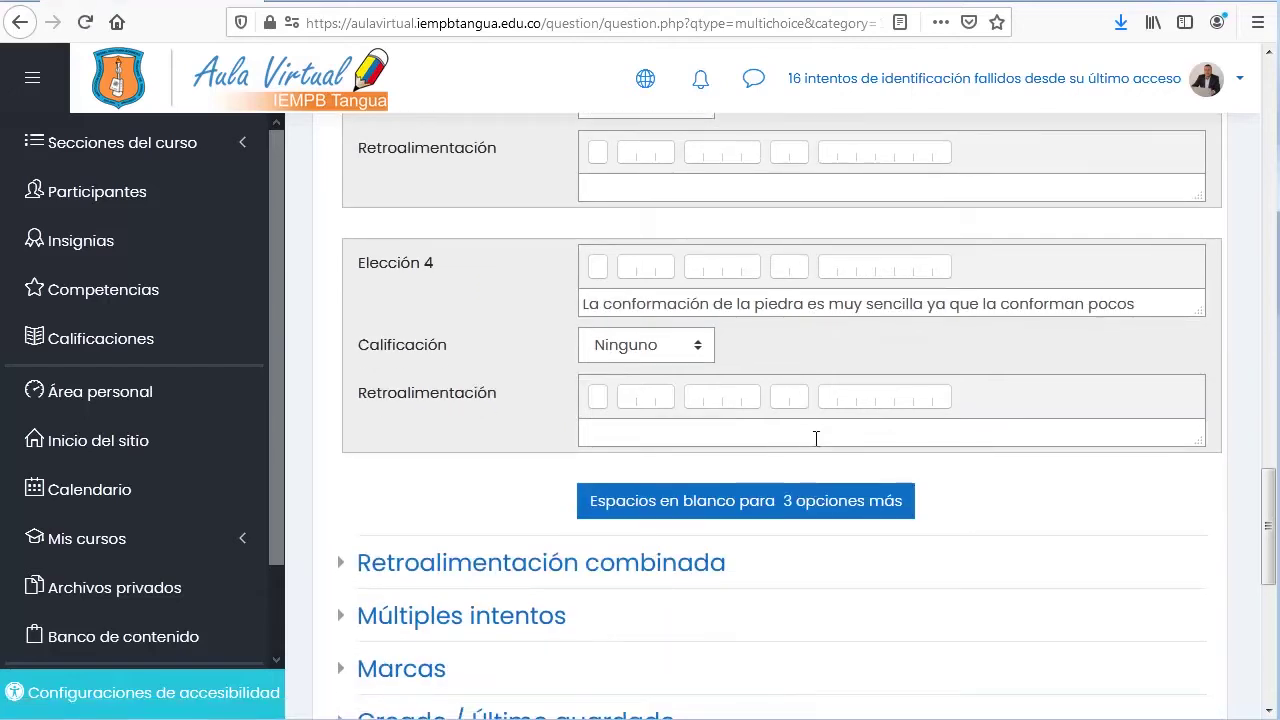
pyautogui.scroll(-10, 1080, 518)
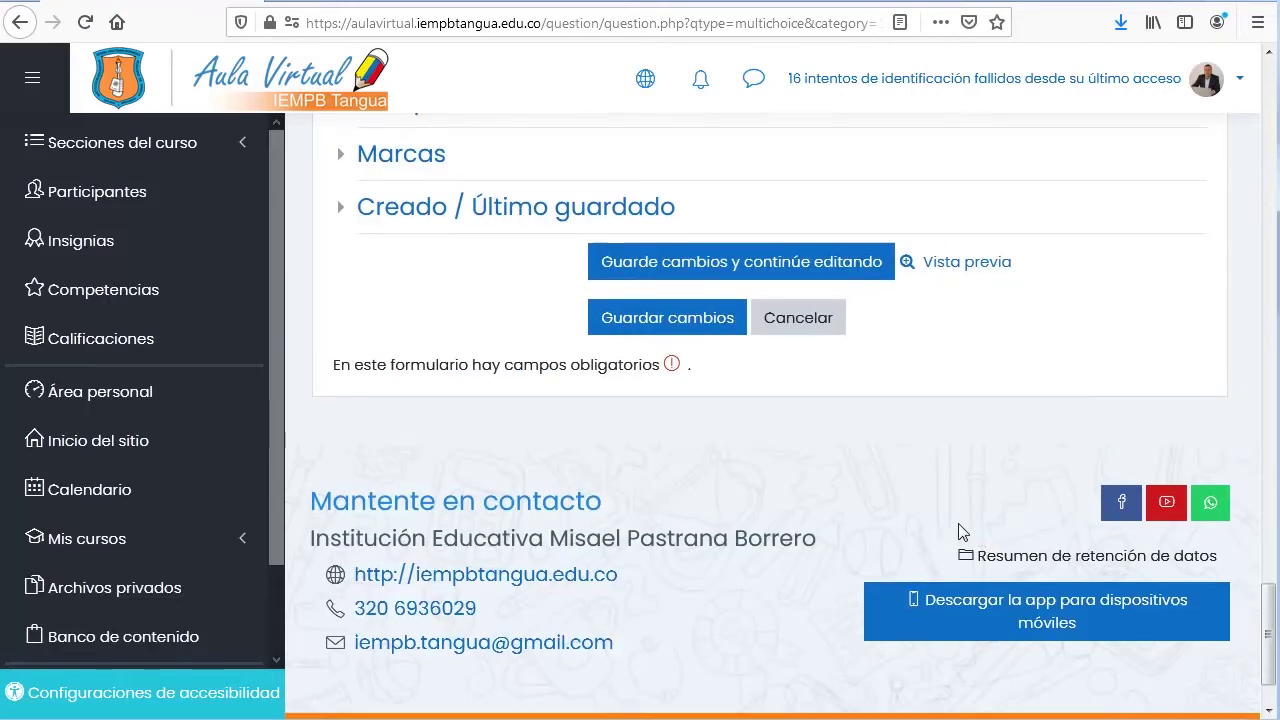
pyautogui.scroll(2, 965, 525)
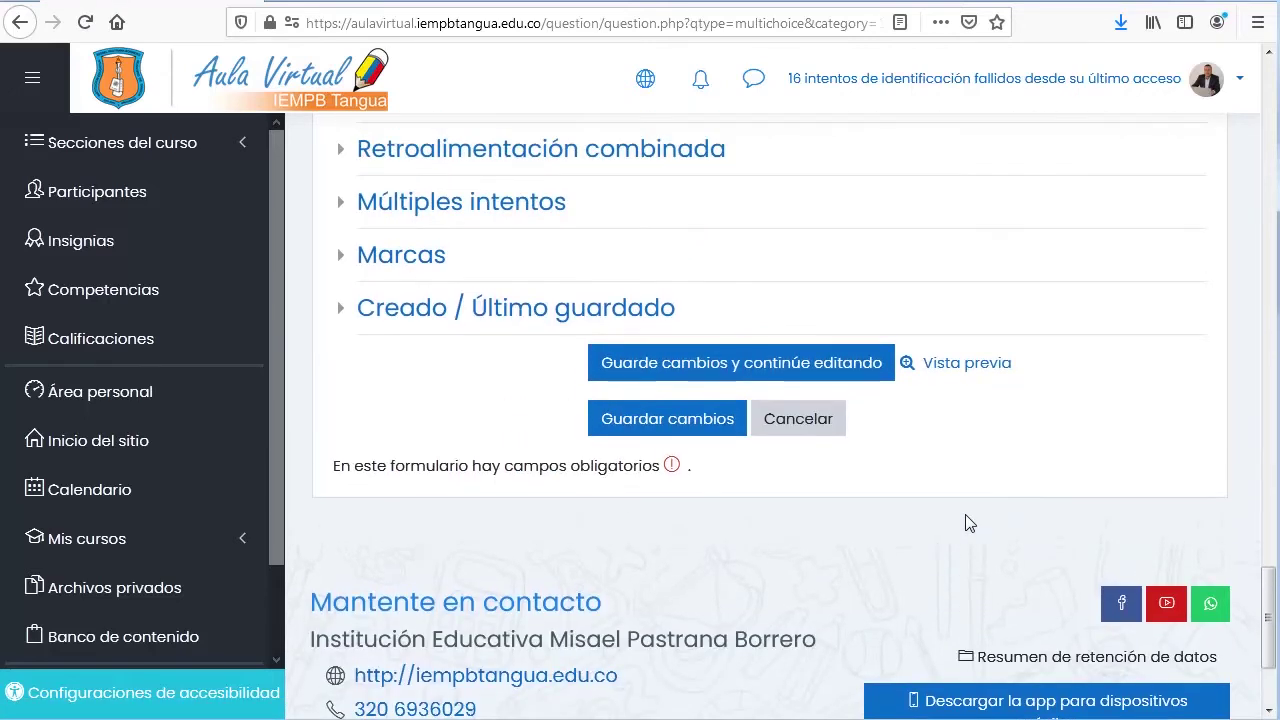
pyautogui.click(949, 364)
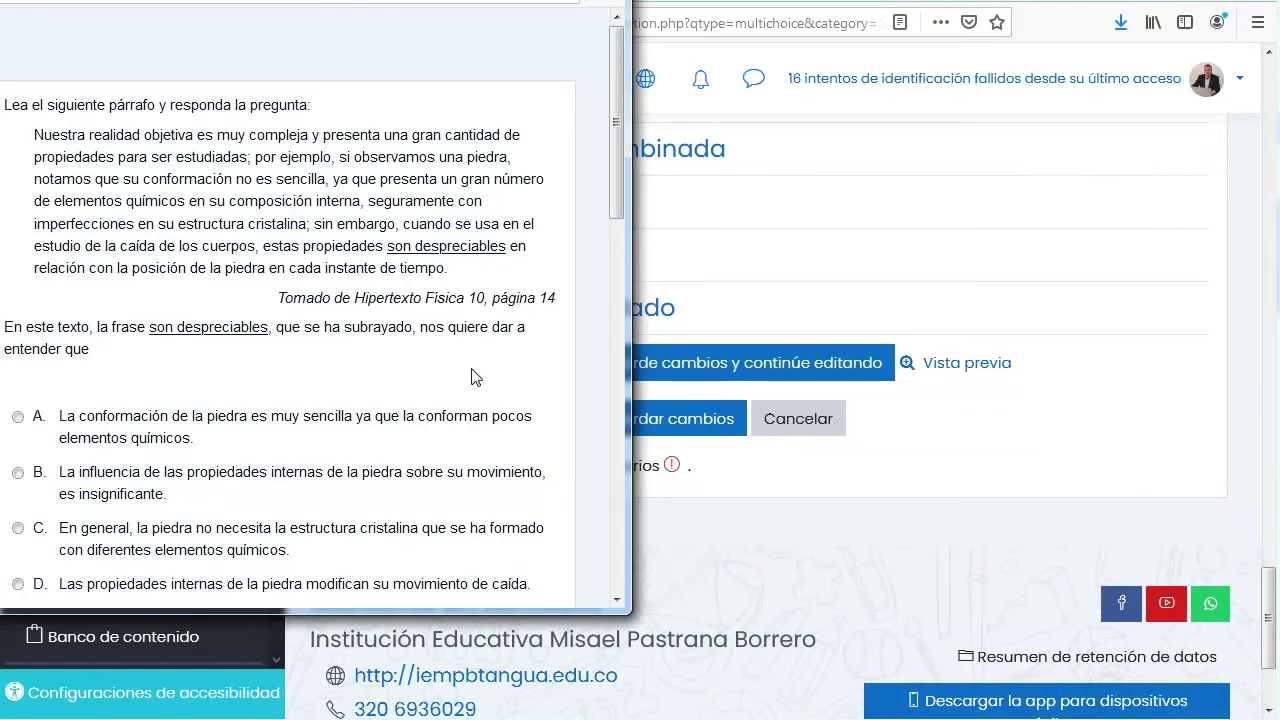
pyautogui.scroll(-2, 478, 379)
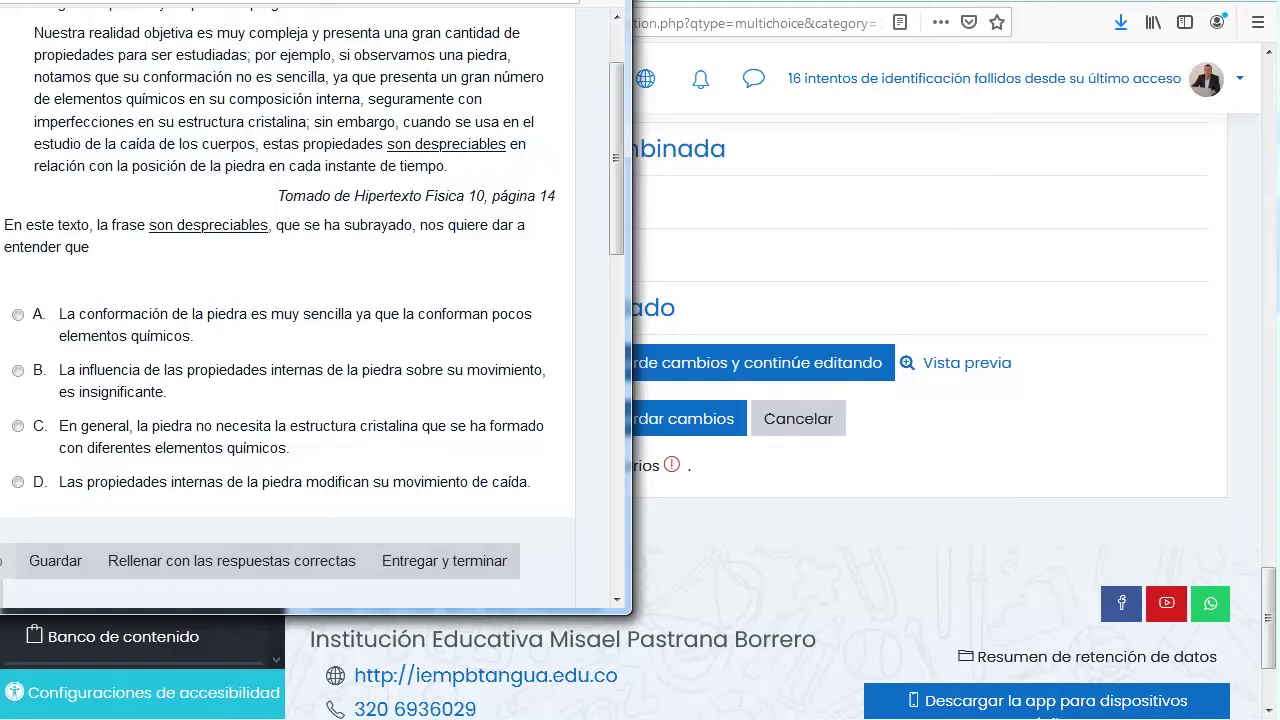
pyautogui.click(877, 253)
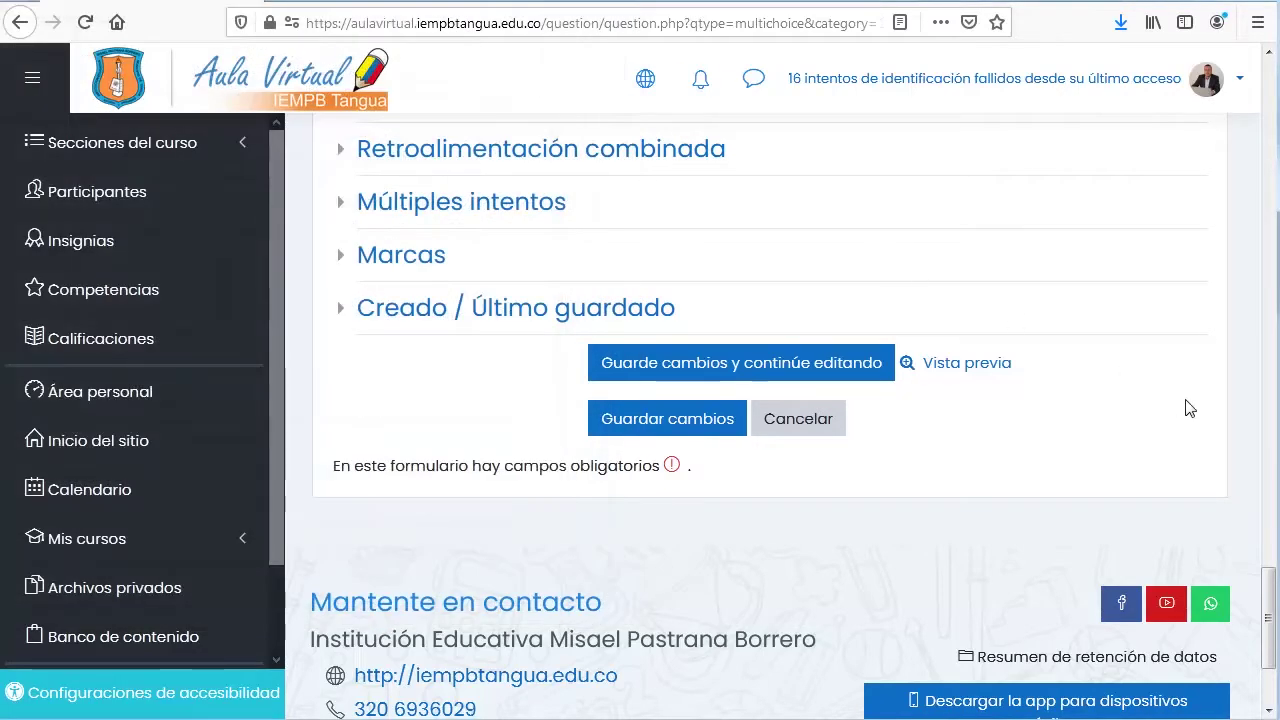
# - Save MAGNITUDES_FISICAS_01 into the quiz and add a new question of type Opción múltiple after it
pyautogui.scroll(1, 1188, 408)
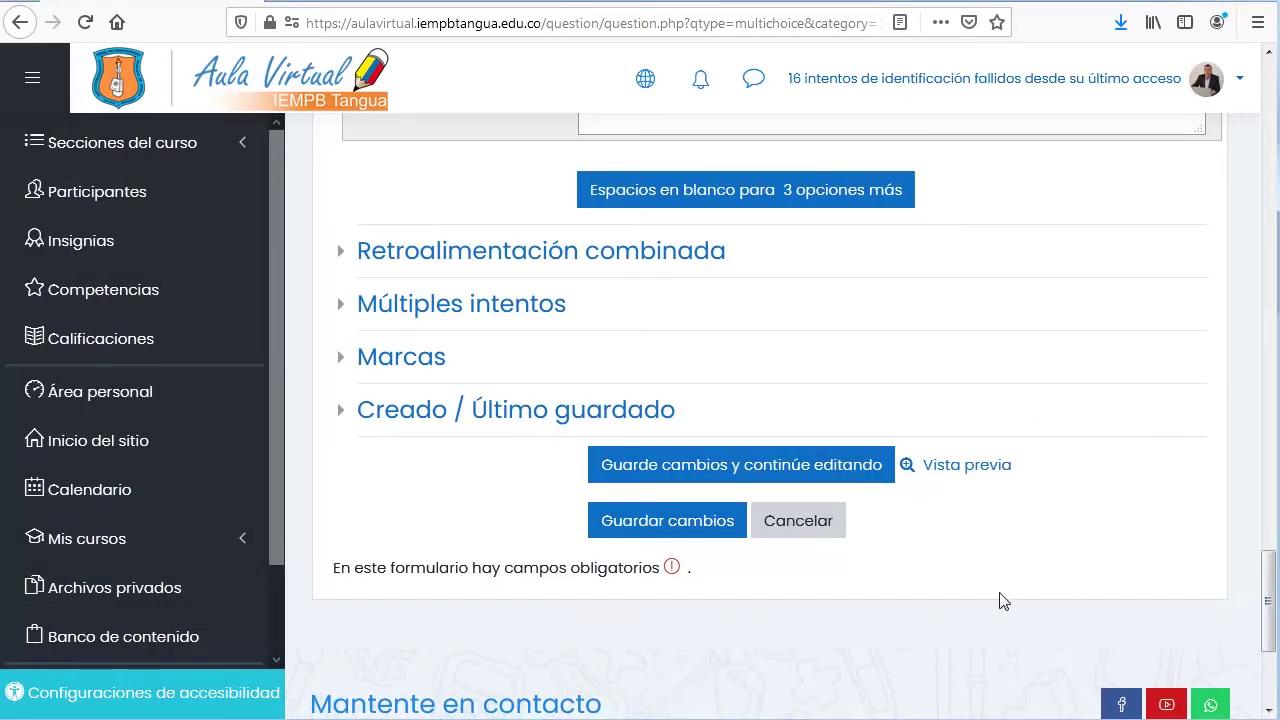
pyautogui.click(650, 525)
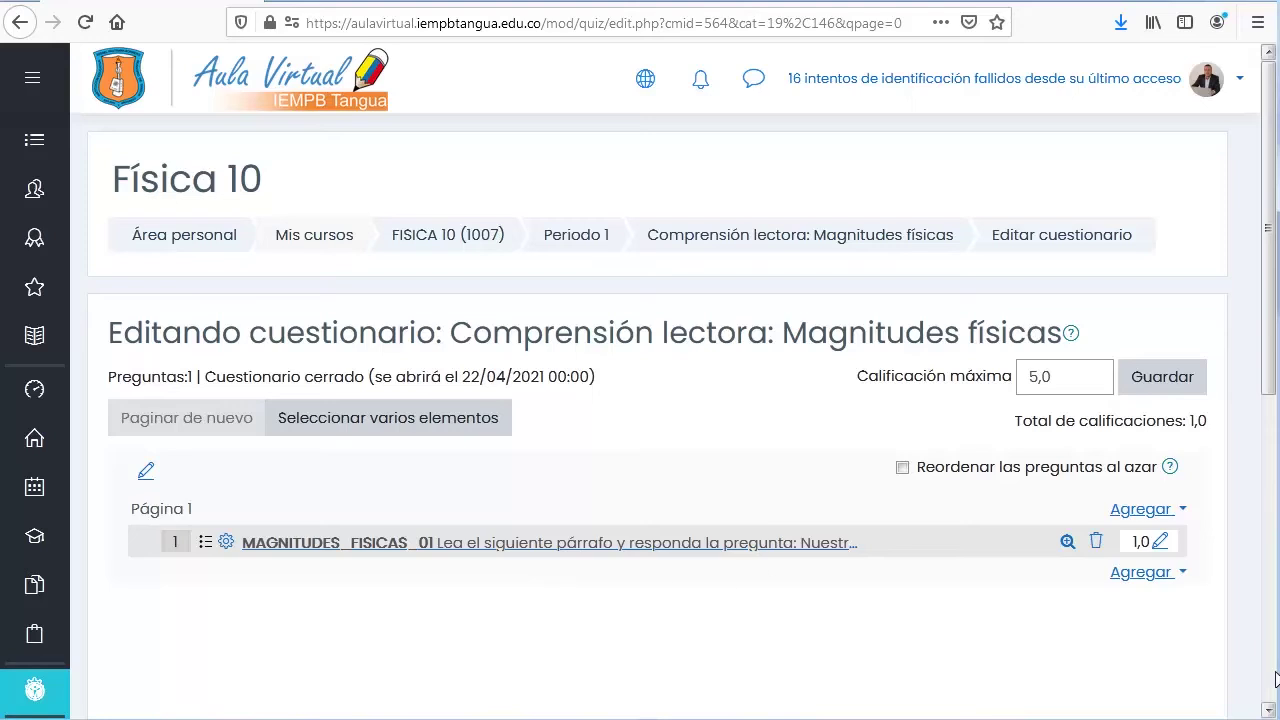
pyautogui.click(1157, 576)
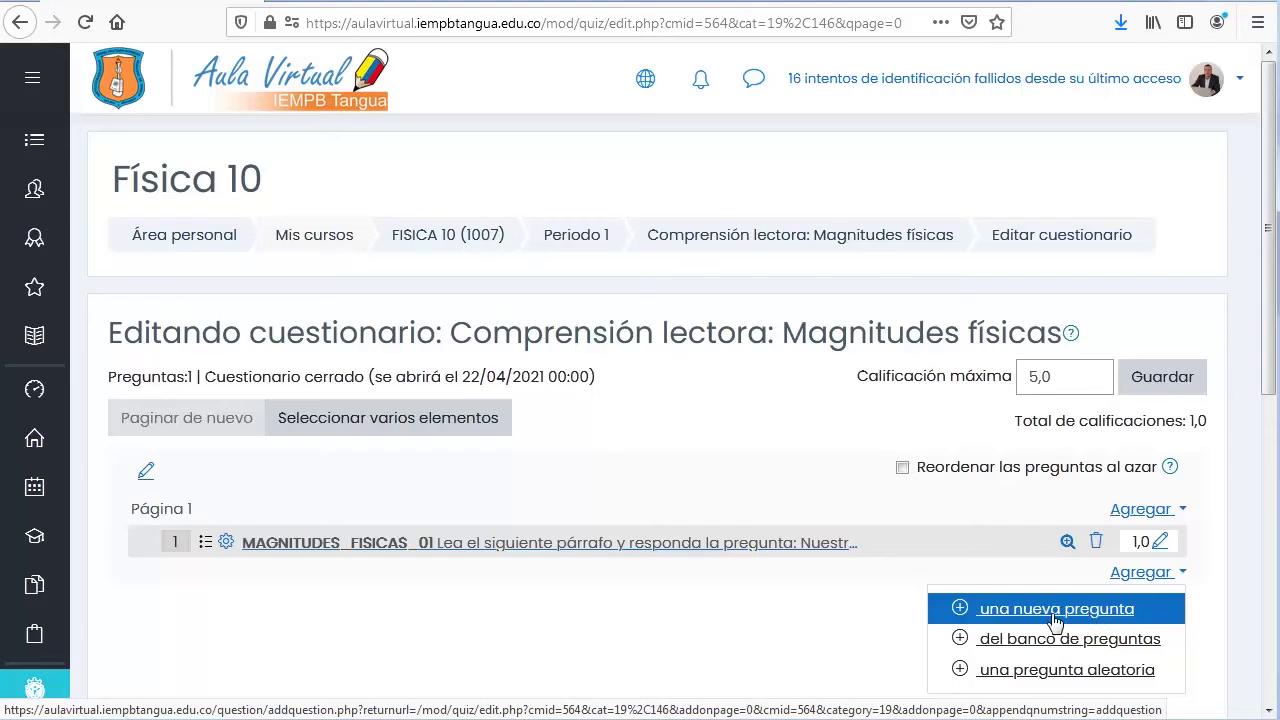
pyautogui.click(1054, 618)
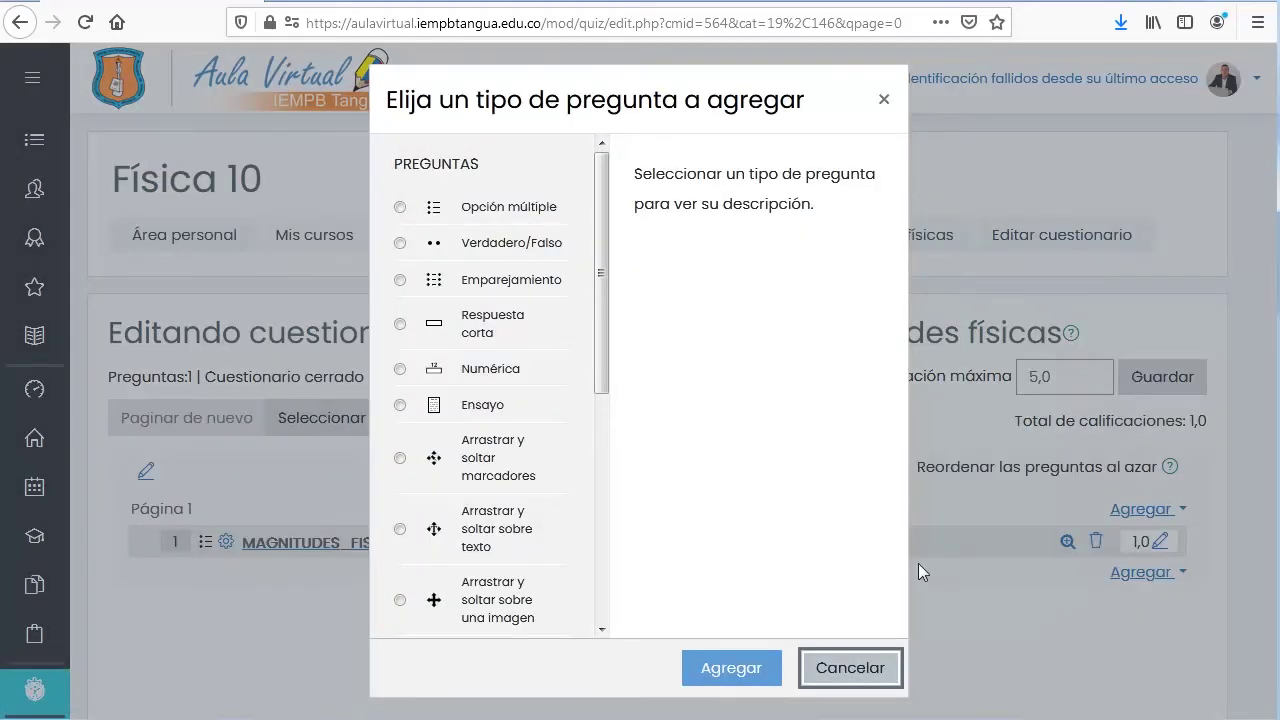
pyautogui.click(401, 209)
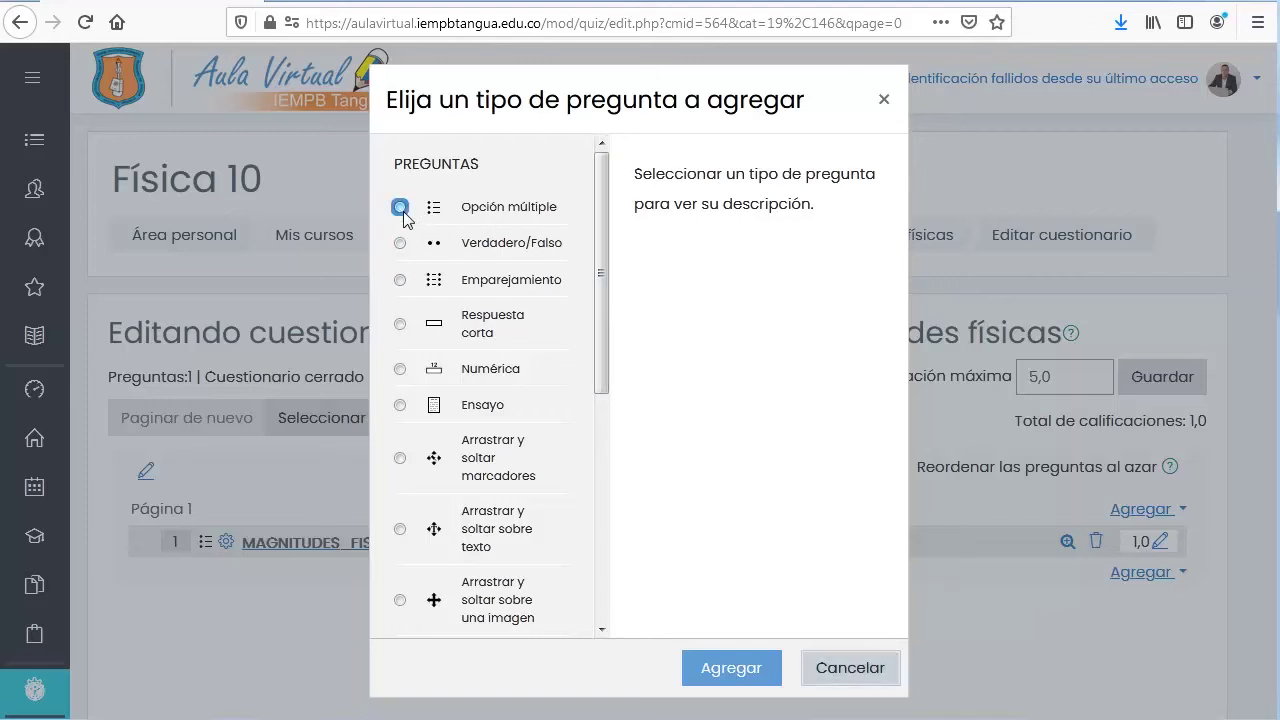
pyautogui.click(728, 672)
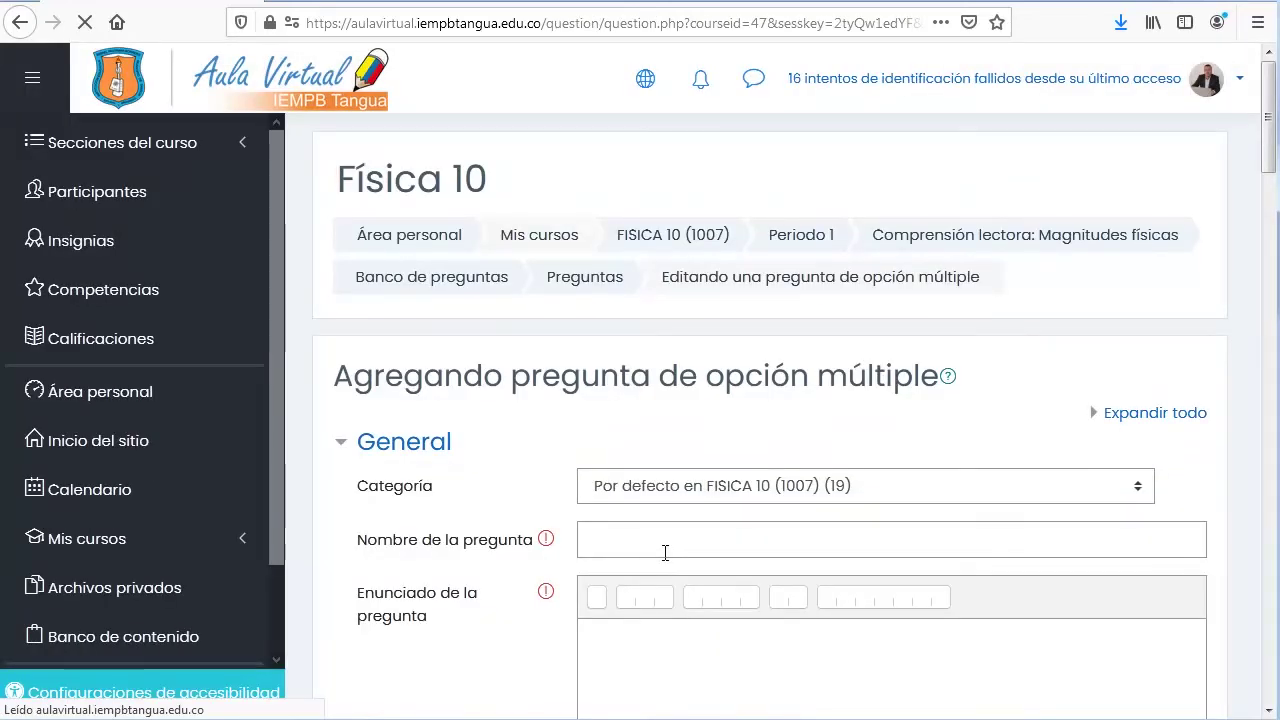
# - Name the new question MAGNITUDES_FISICAS_02
pyautogui.scroll(-2, 665, 552)
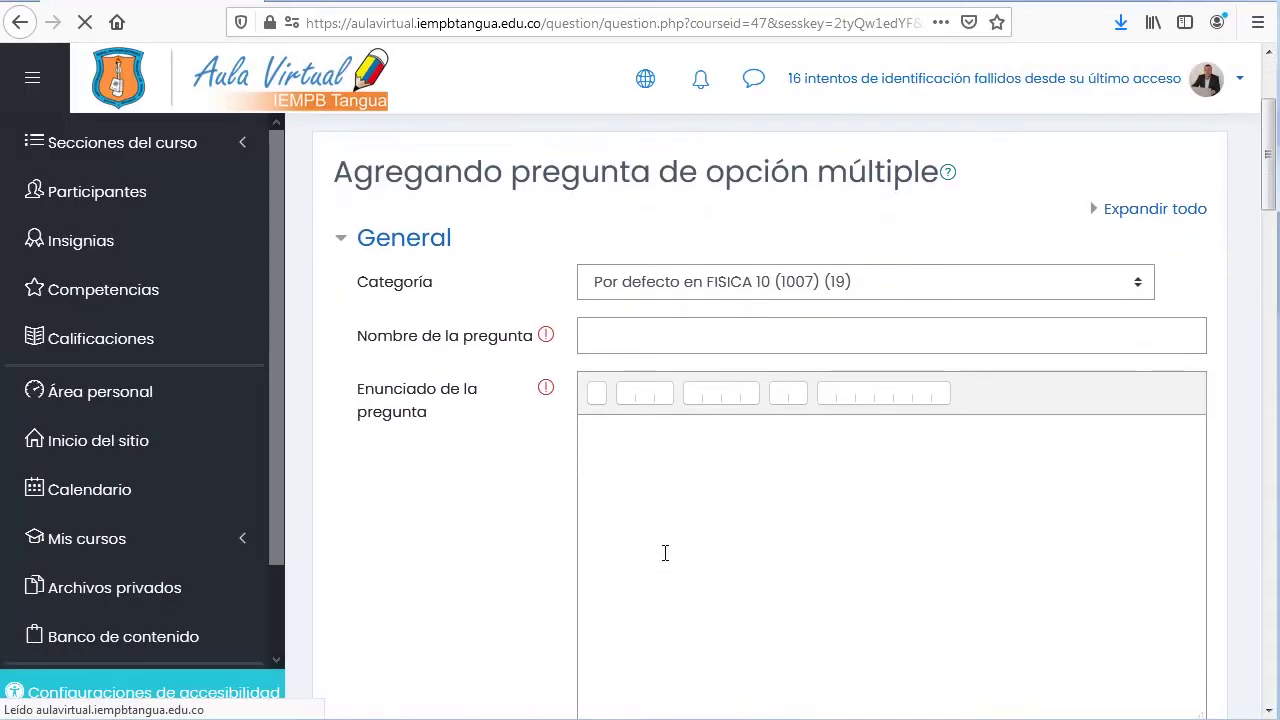
pyautogui.click(646, 349)
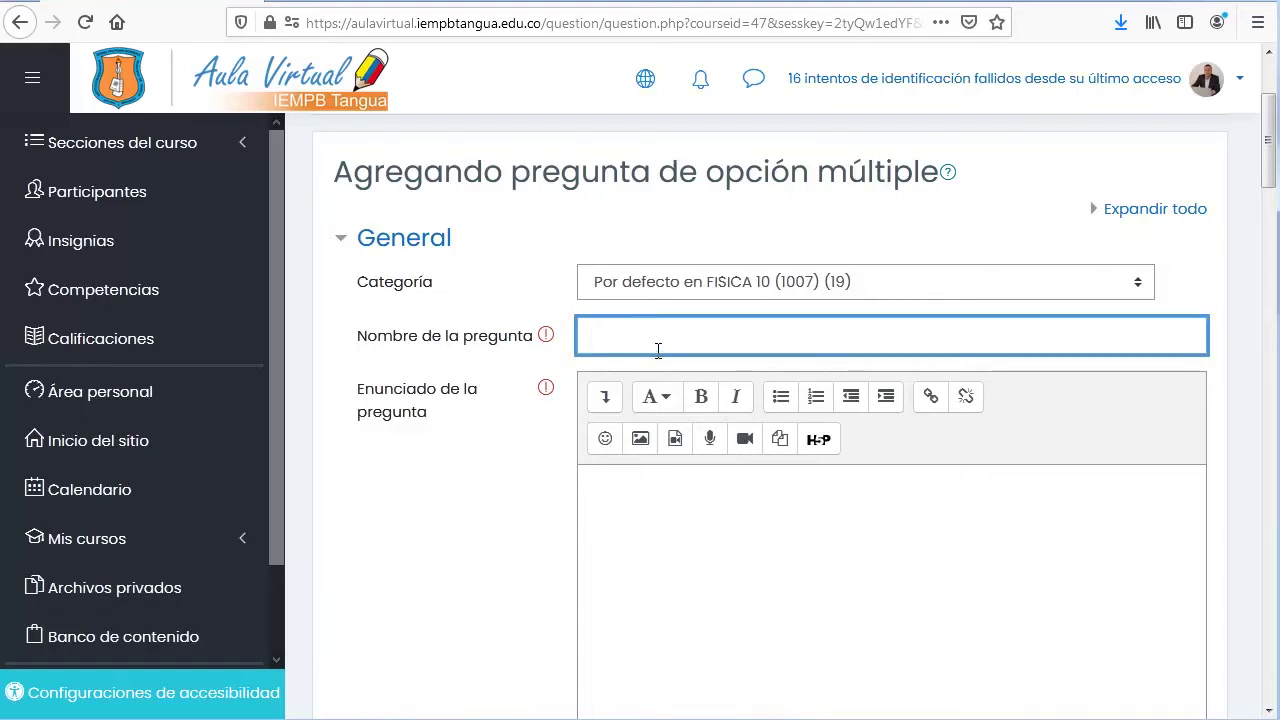
pyautogui.write('MAGNITUDESF')
pyautogui.press('BackSpace')
pyautogui.write('F')
pyautogui.press('BackSpace')
pyautogui.write('_FISICAS_')
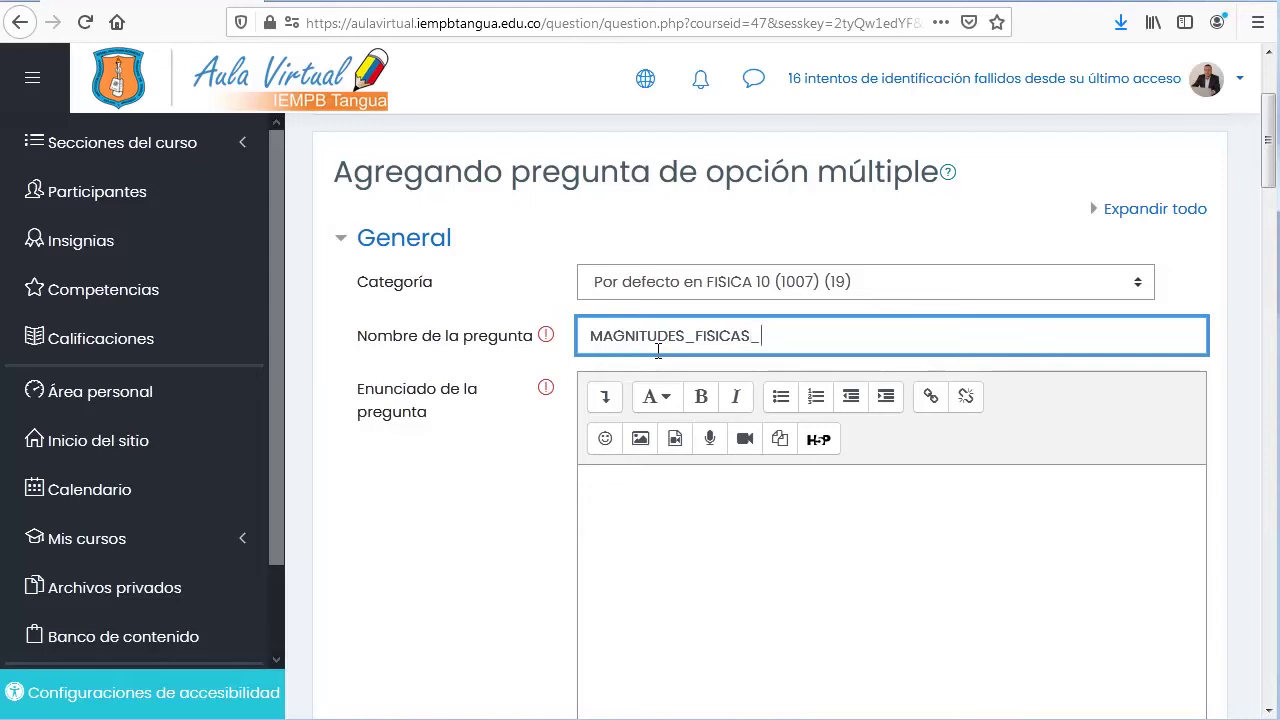
pyautogui.write('02')
# - Copy question 8's full statement, "Se tienen 20,5 g de oro...", from the WordPad questionnaire into the new question's Enunciado de la pregunta
pyautogui.click(811, 504)
pyautogui.scroll(-2, 903, 494)
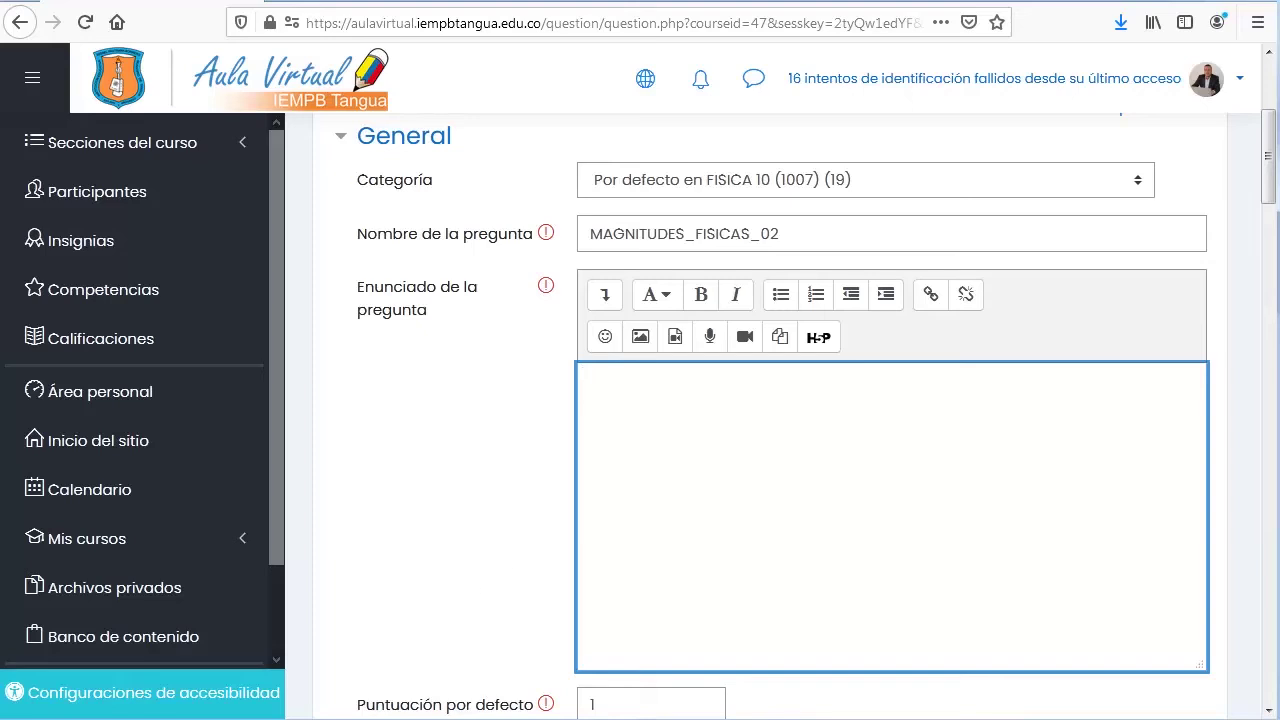
pyautogui.hotkey('alt', 'Tab')
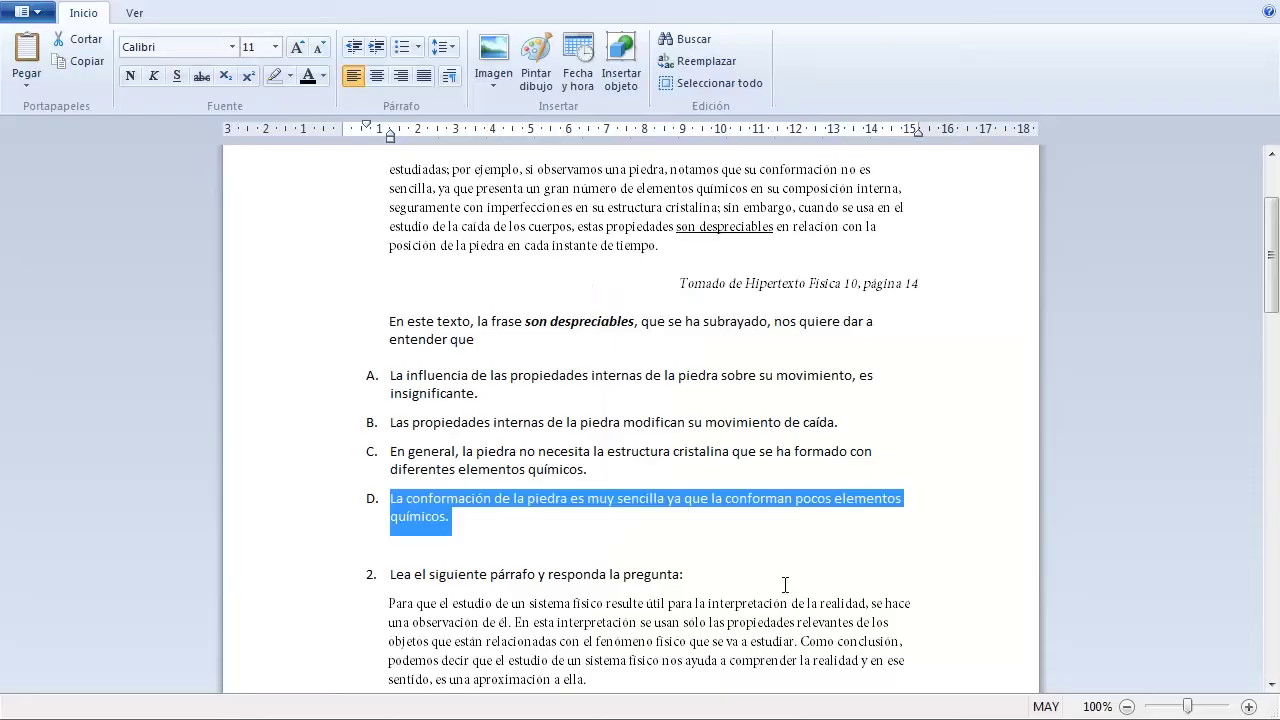
pyautogui.scroll(-2, 790, 585)
pyautogui.scroll(-10, 797, 570)
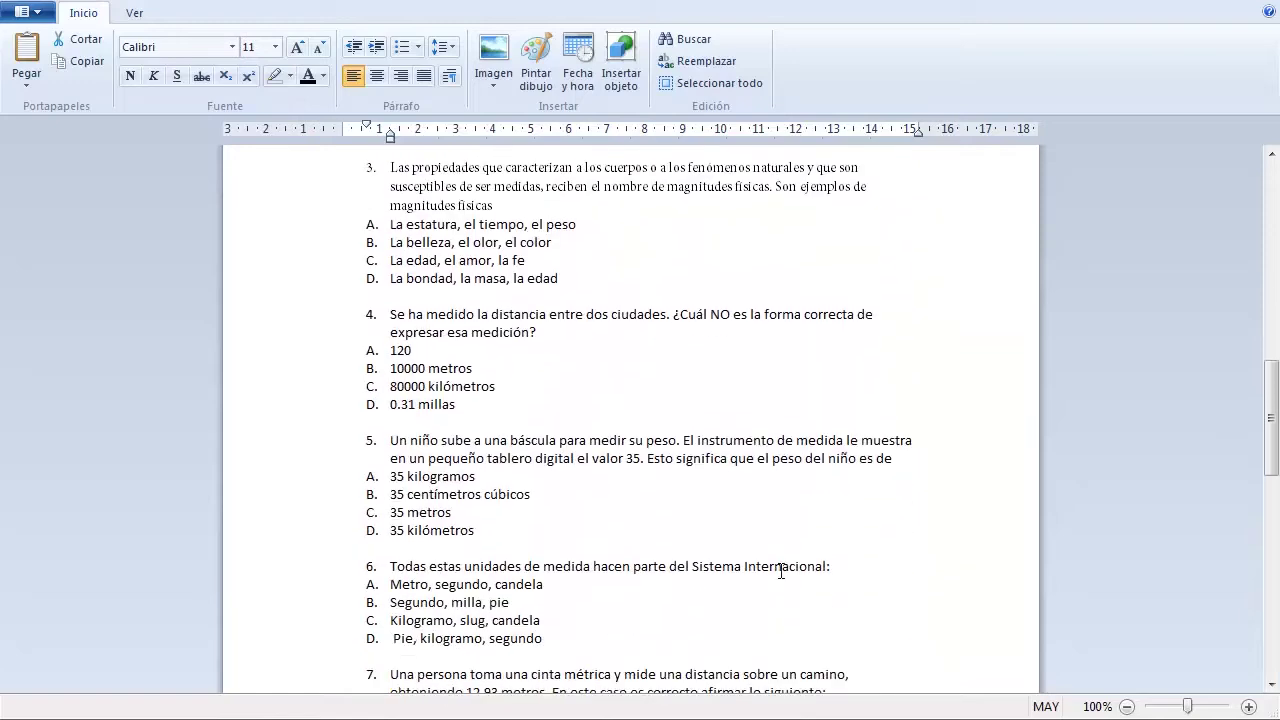
pyautogui.scroll(-10, 660, 617)
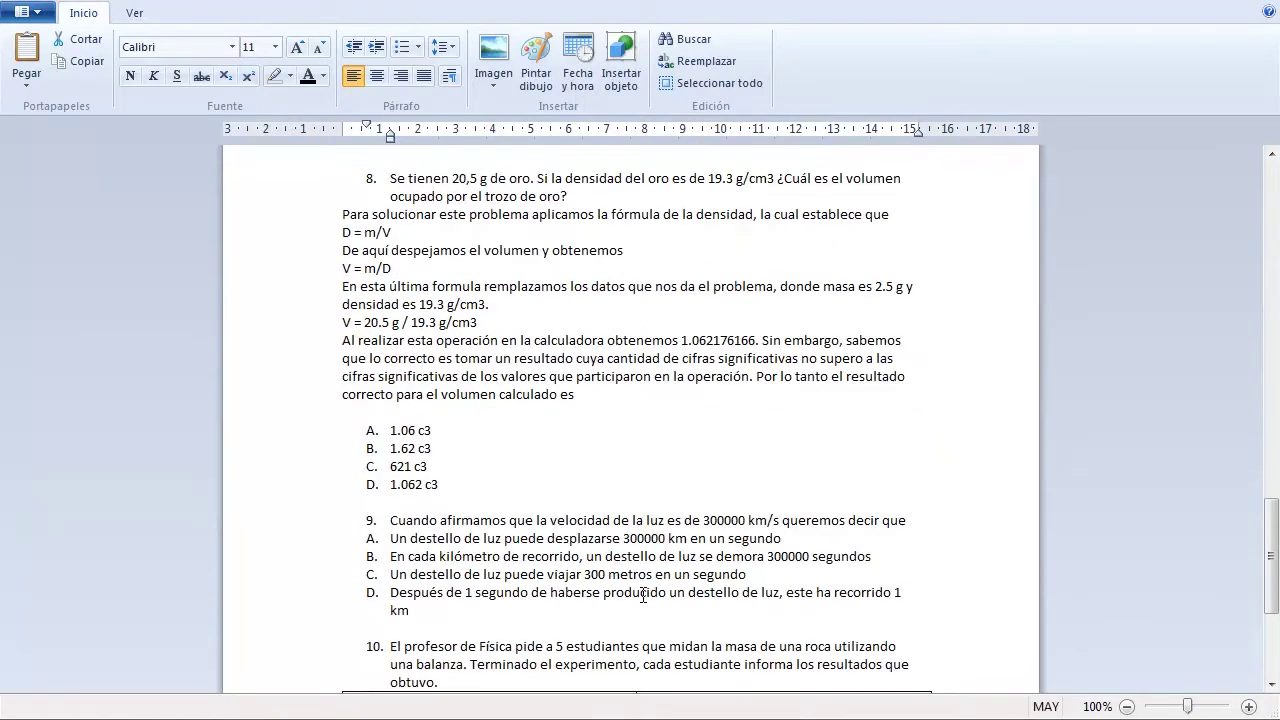
pyautogui.scroll(3, 643, 597)
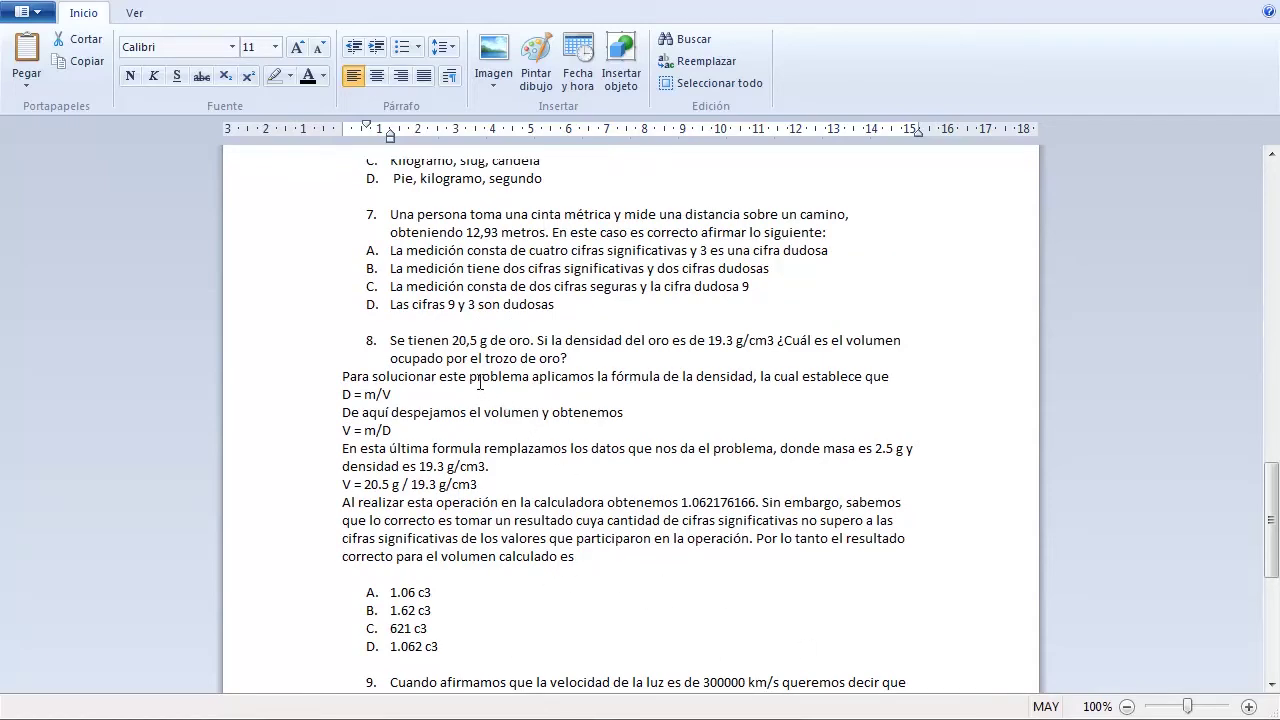
pyautogui.click(399, 349)
pyautogui.moveTo(399, 349); pyautogui.dragTo(587, 558)
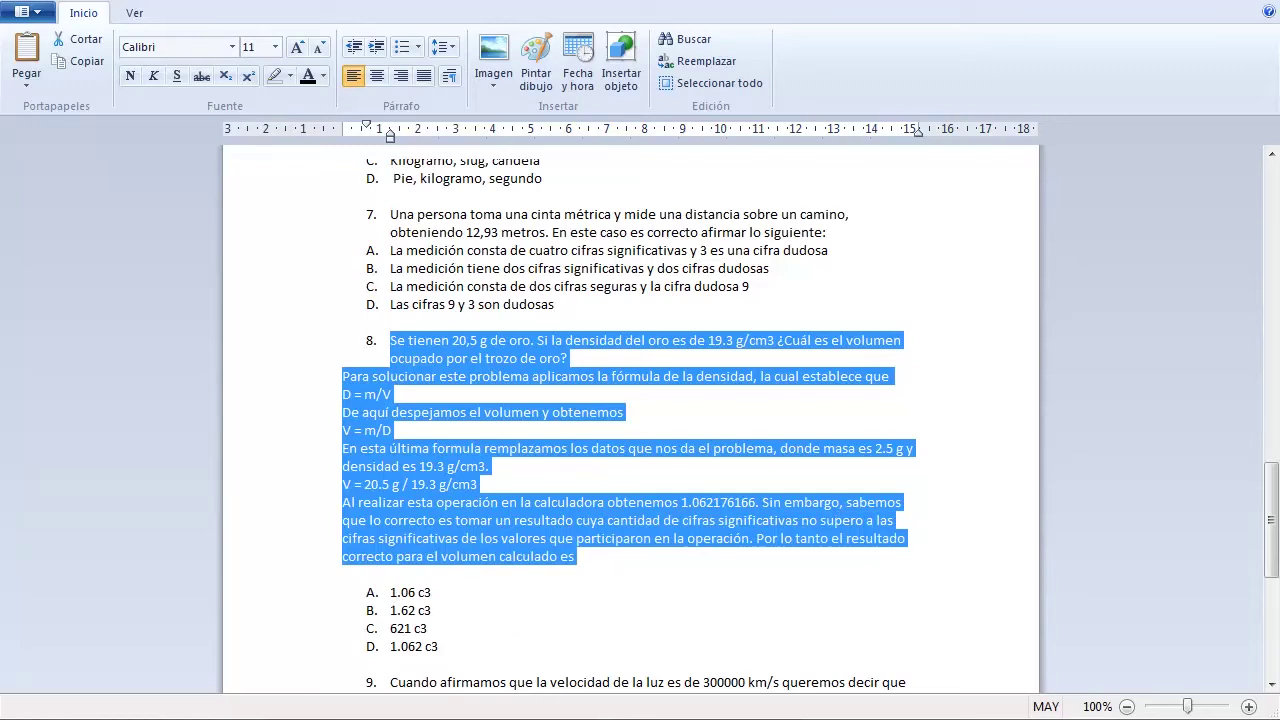
pyautogui.moveTo(110, 719)
pyautogui.click(215, 680)
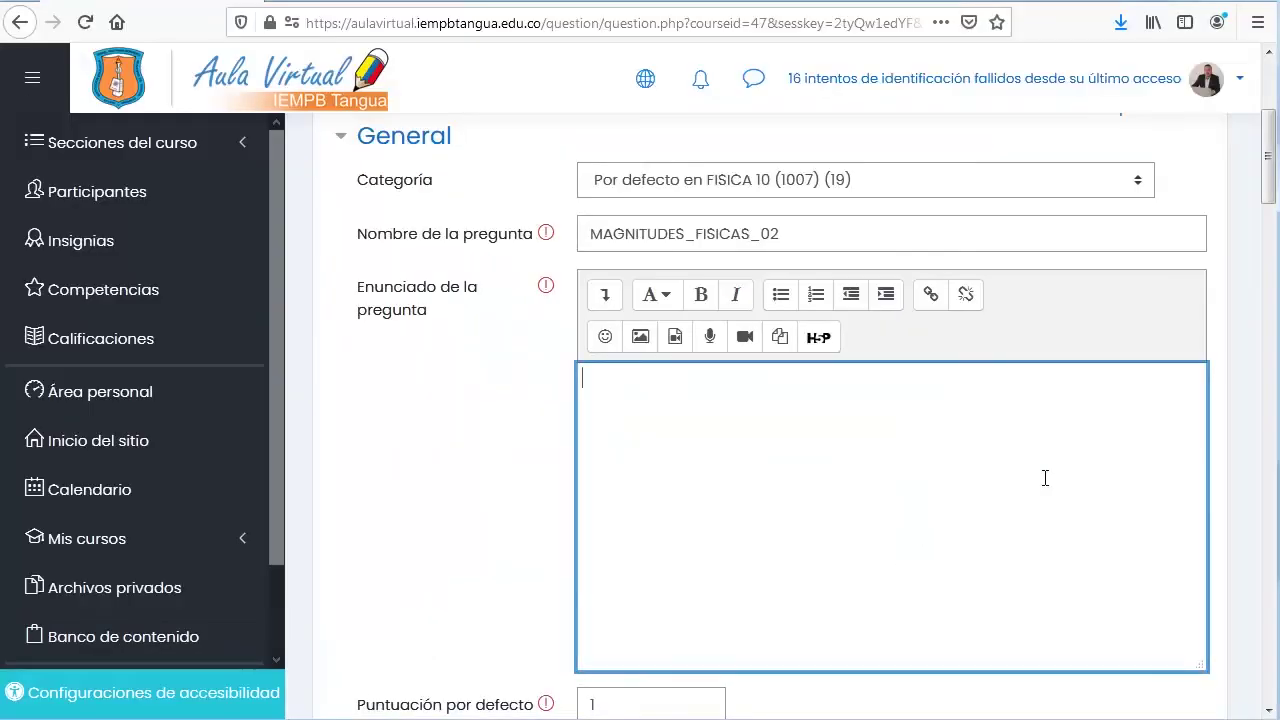
pyautogui.rightClick(646, 397)
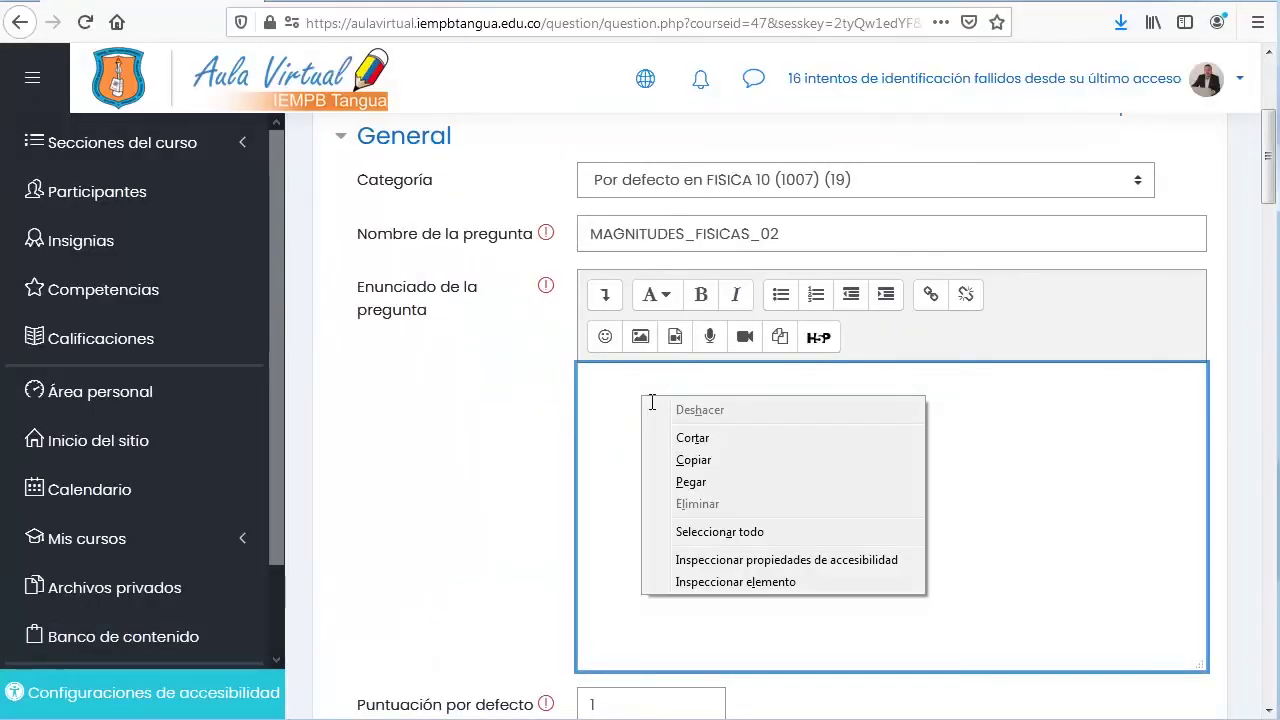
pyautogui.click(690, 482)
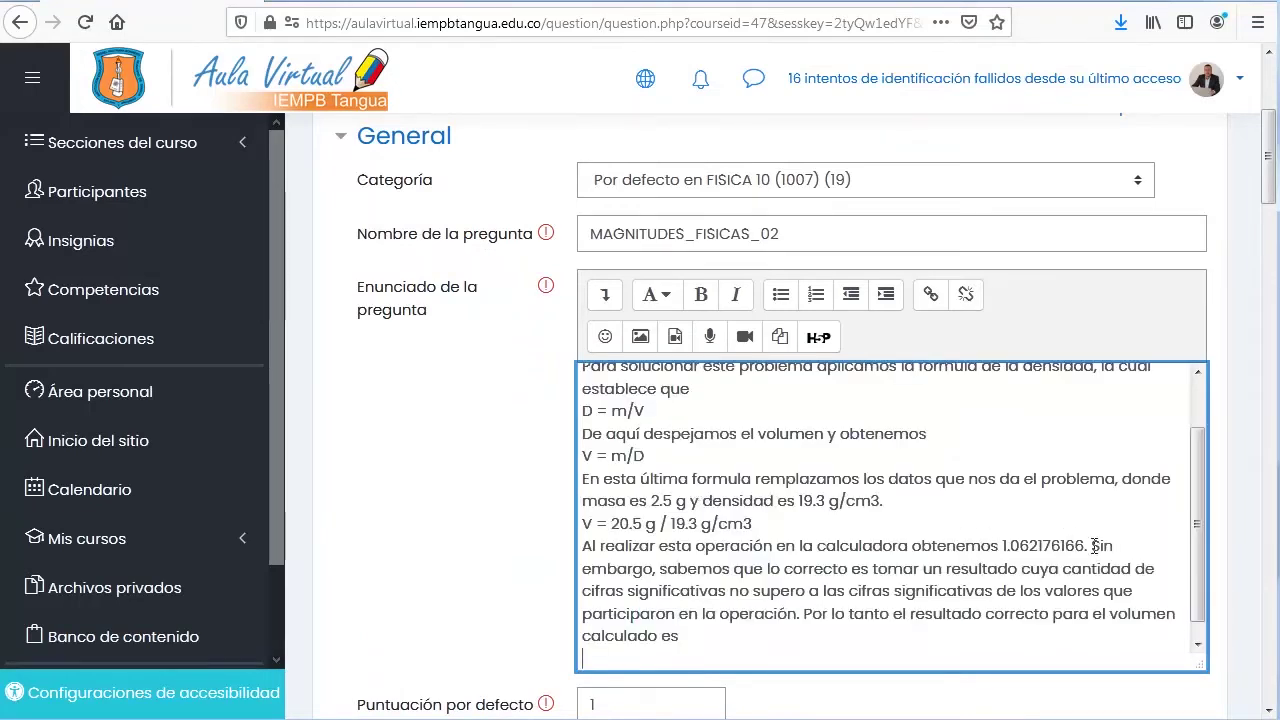
# - Separate the statement's opening question from "Para solucionar este problema..." with a paragraph break
pyautogui.moveTo(1198, 542); pyautogui.dragTo(1212, 456)
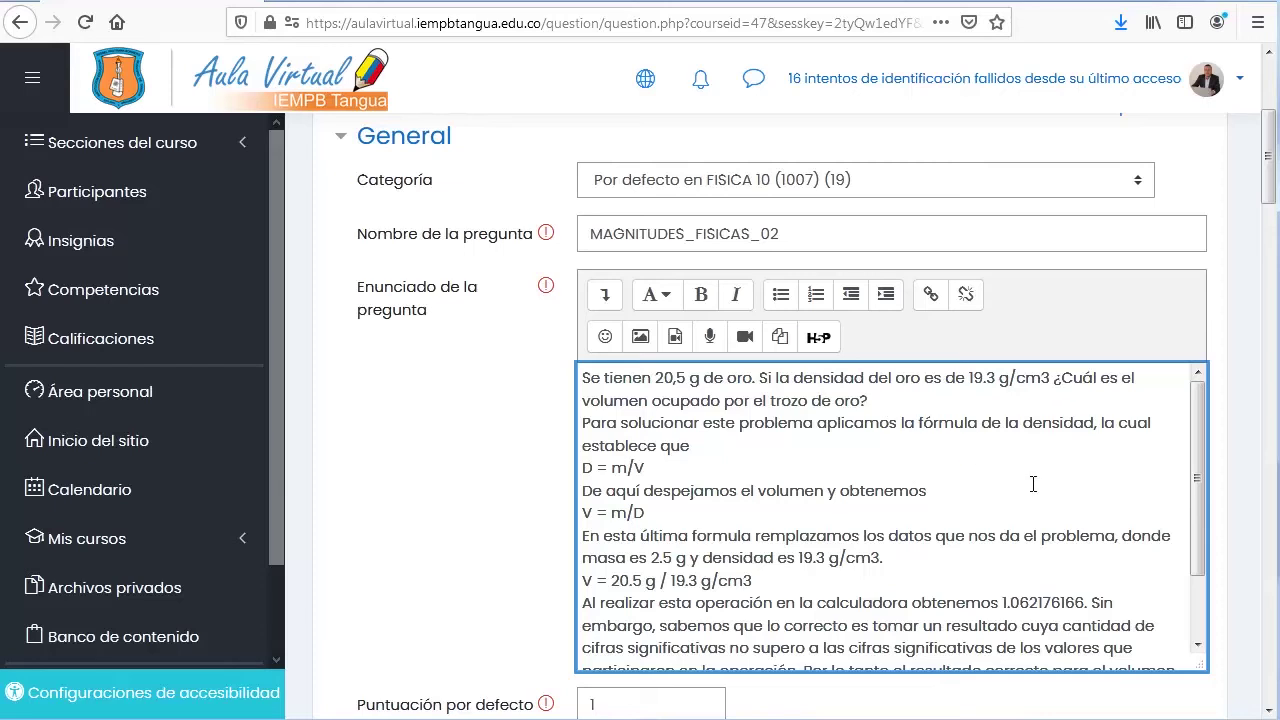
pyautogui.press('Delete')
pyautogui.press('Return')
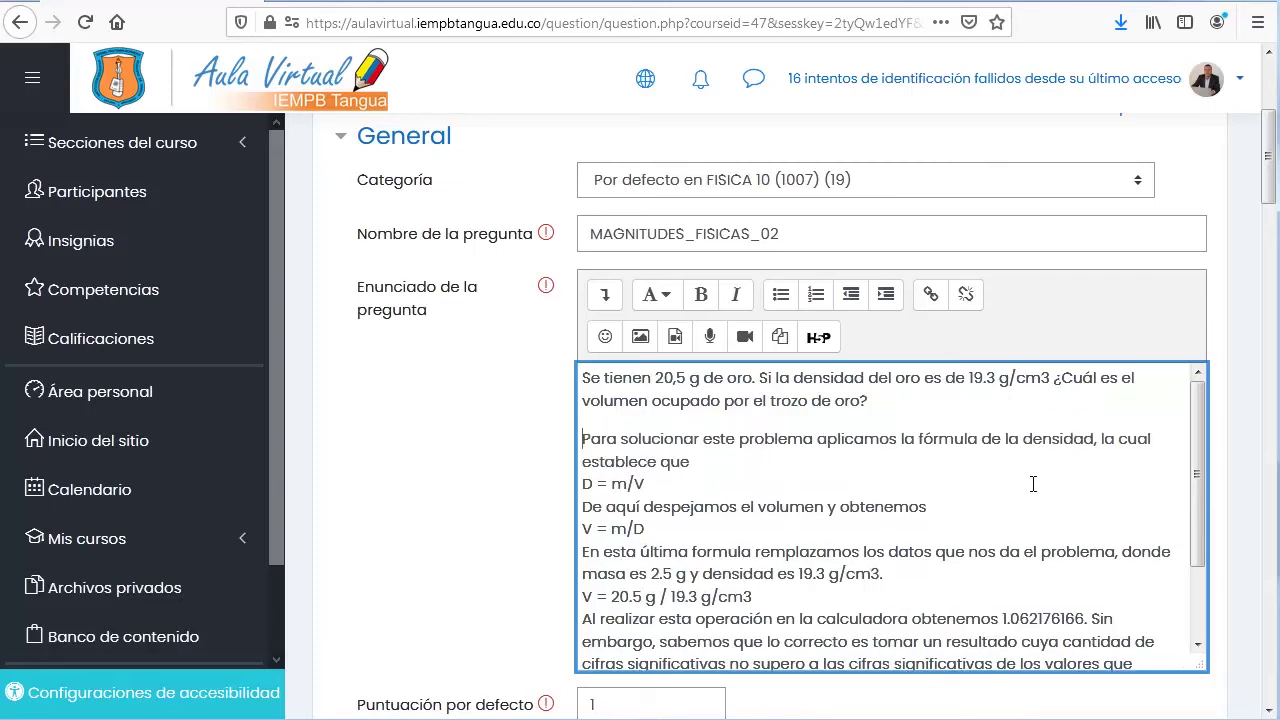
# - Superscript the 3 in "19.3 g/cm3" in the opening question of the Enunciado de la pregunta
pyautogui.click(746, 470)
pyautogui.moveTo(1047, 389); pyautogui.dragTo(1058, 389)
pyautogui.click(606, 295)
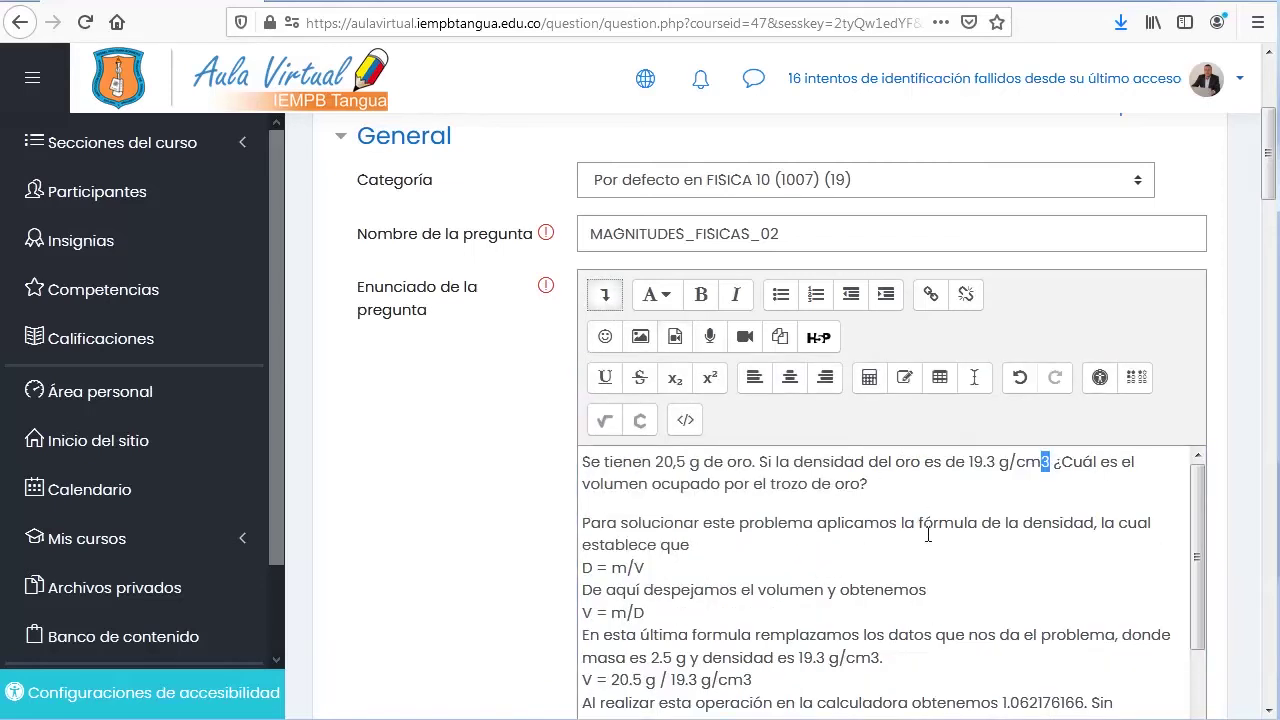
pyautogui.click(716, 384)
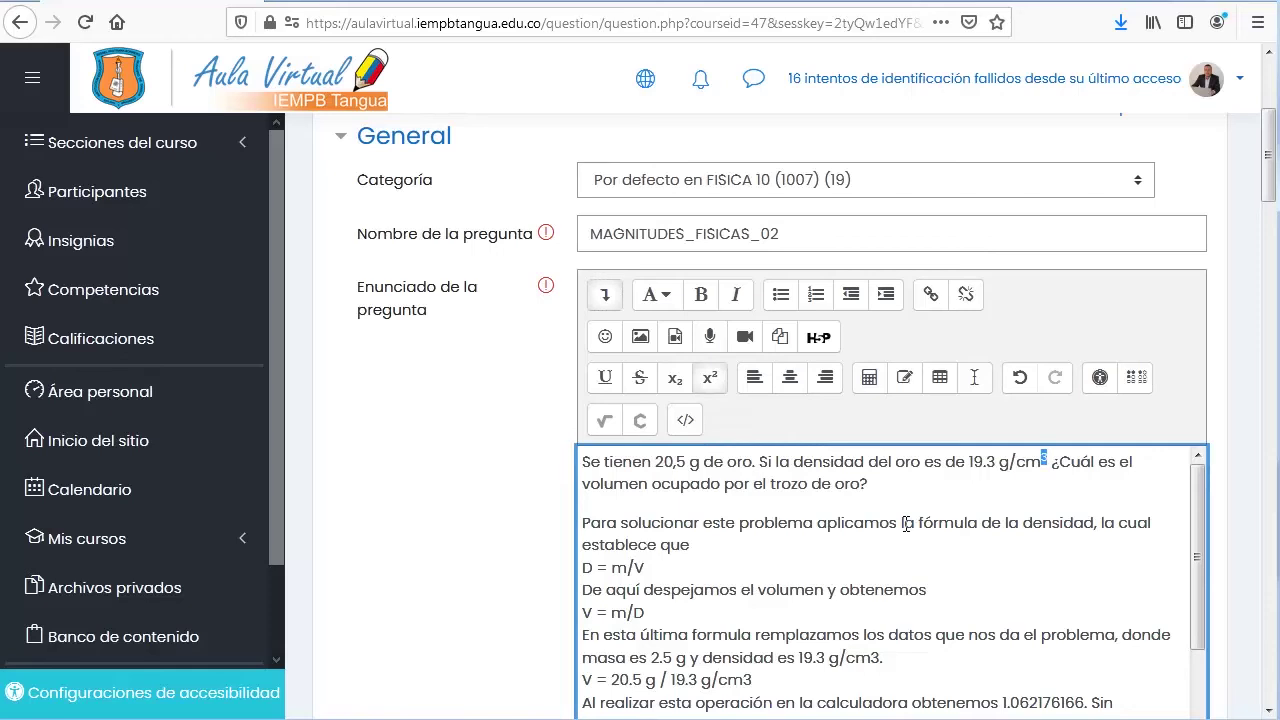
# - Open the MathType equation editor with the insertion point after the plain-text "D = m/V" and move its window clear of that line
pyautogui.scroll(-2, 906, 523)
pyautogui.scroll(2, 986, 546)
pyautogui.click(1127, 592)
pyautogui.scroll(-2, 1127, 592)
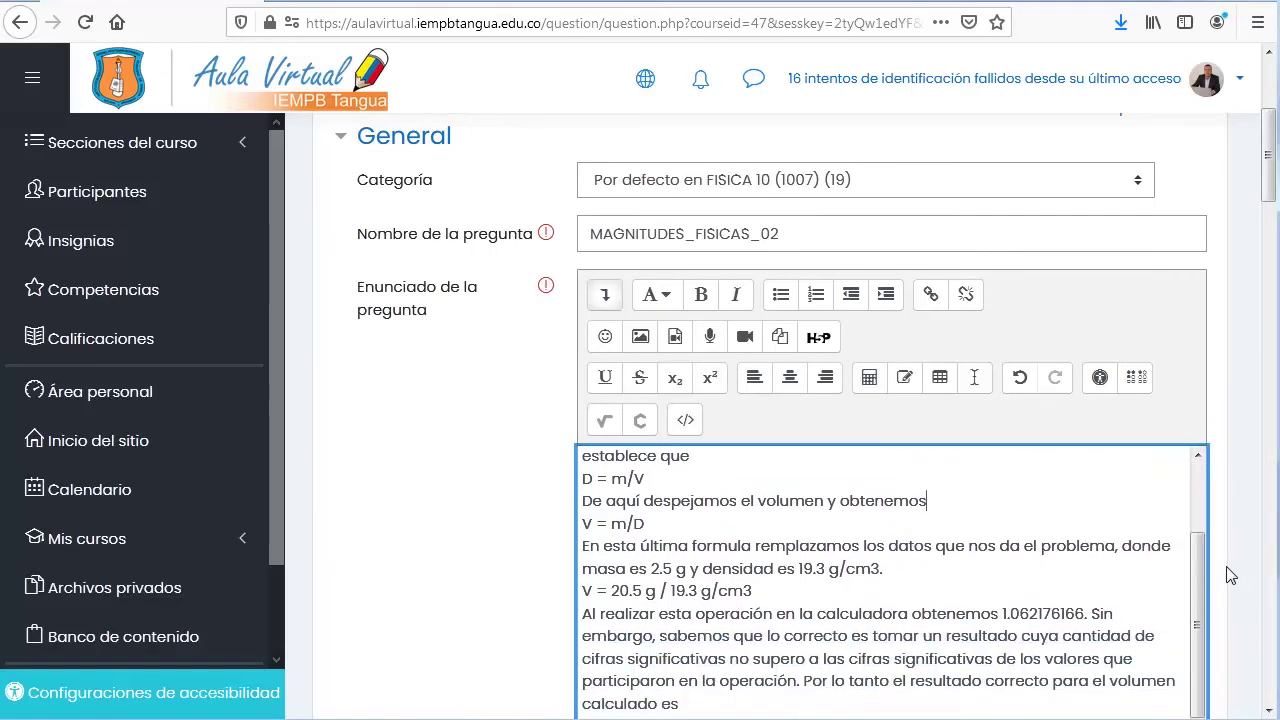
pyautogui.scroll(-2, 1240, 571)
pyautogui.scroll(-1, 1240, 571)
pyautogui.scroll(2, 1198, 426)
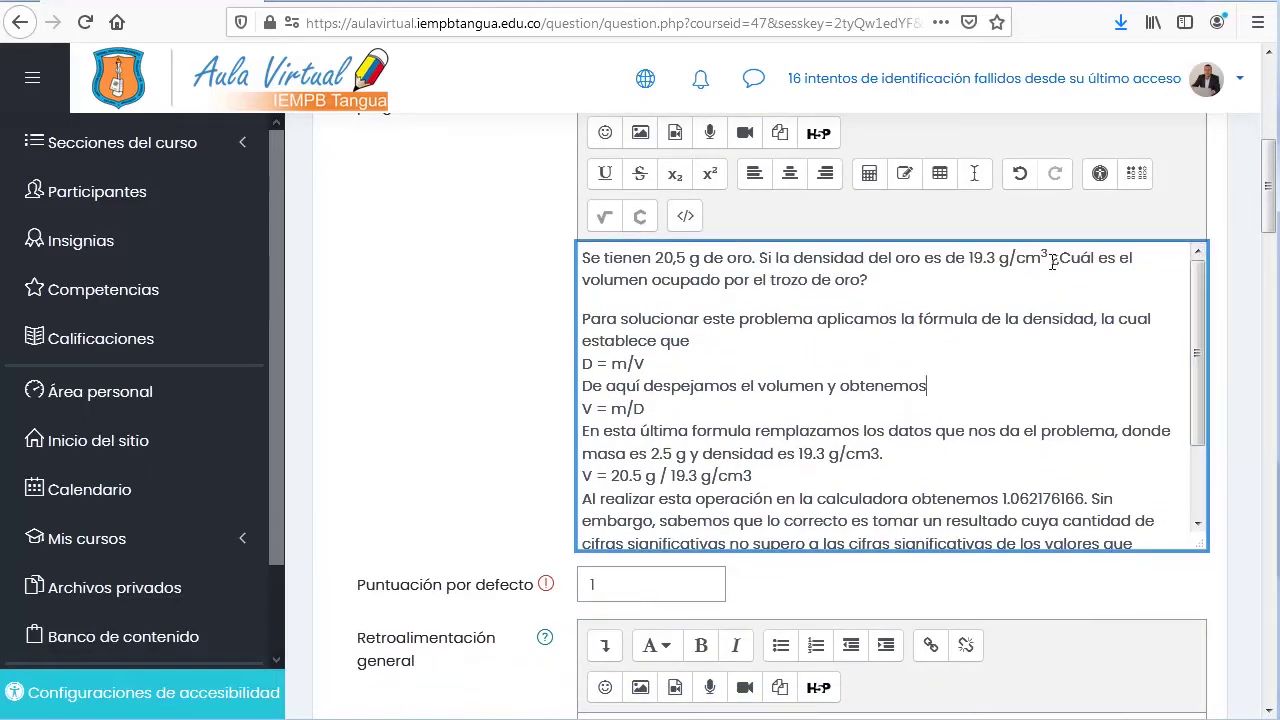
pyautogui.moveTo(1052, 262); pyautogui.dragTo(1041, 258)
pyautogui.click(665, 373)
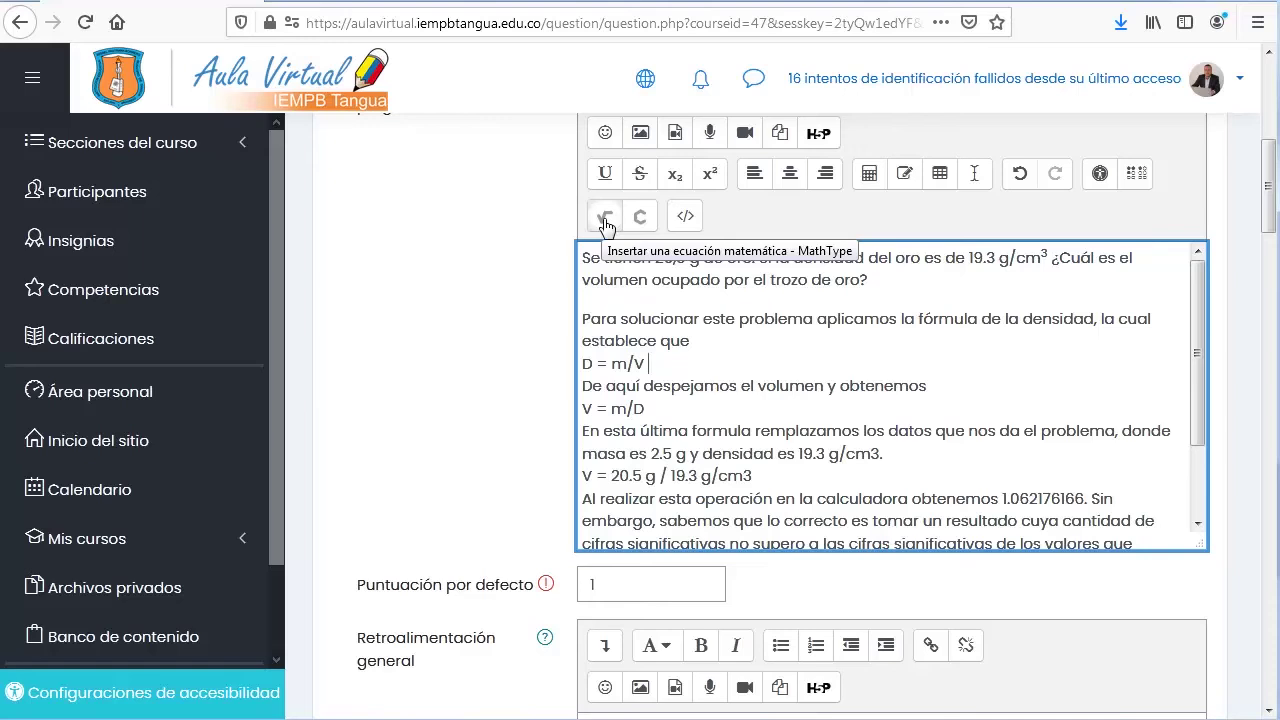
pyautogui.click(605, 218)
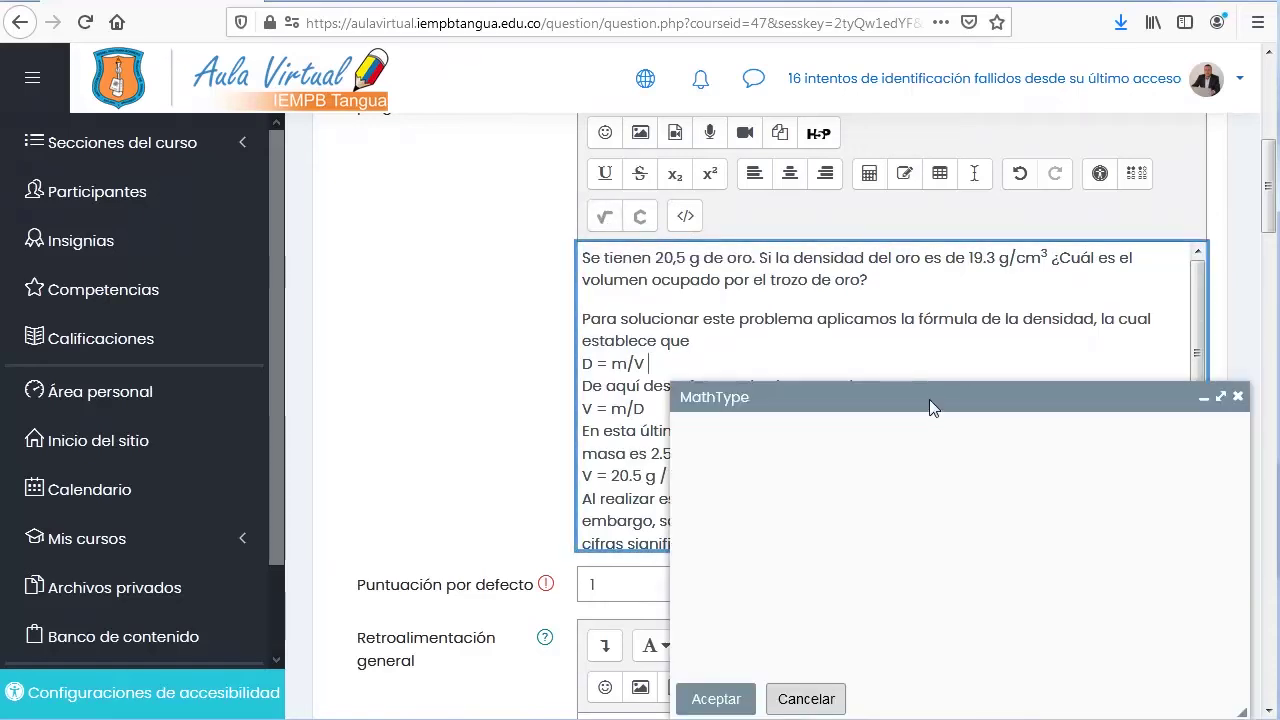
pyautogui.moveTo(929, 399); pyautogui.dragTo(988, 161)
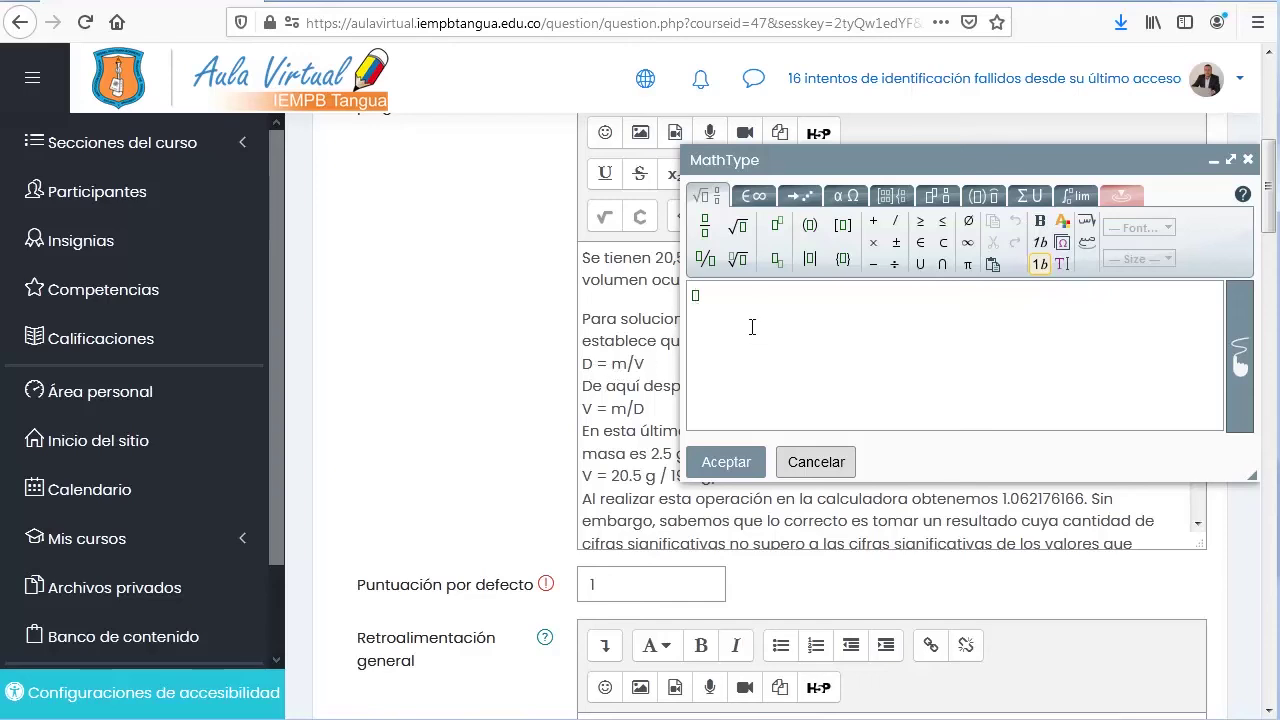
# - Build the equation D = m/V as a stacked fraction in MathType and insert it into the statement
pyautogui.write('d')
pyautogui.press('BackSpace')
pyautogui.write('D =')
pyautogui.click(706, 227)
pyautogui.write('M')
pyautogui.press('BackSpace')
pyautogui.write('m/V')
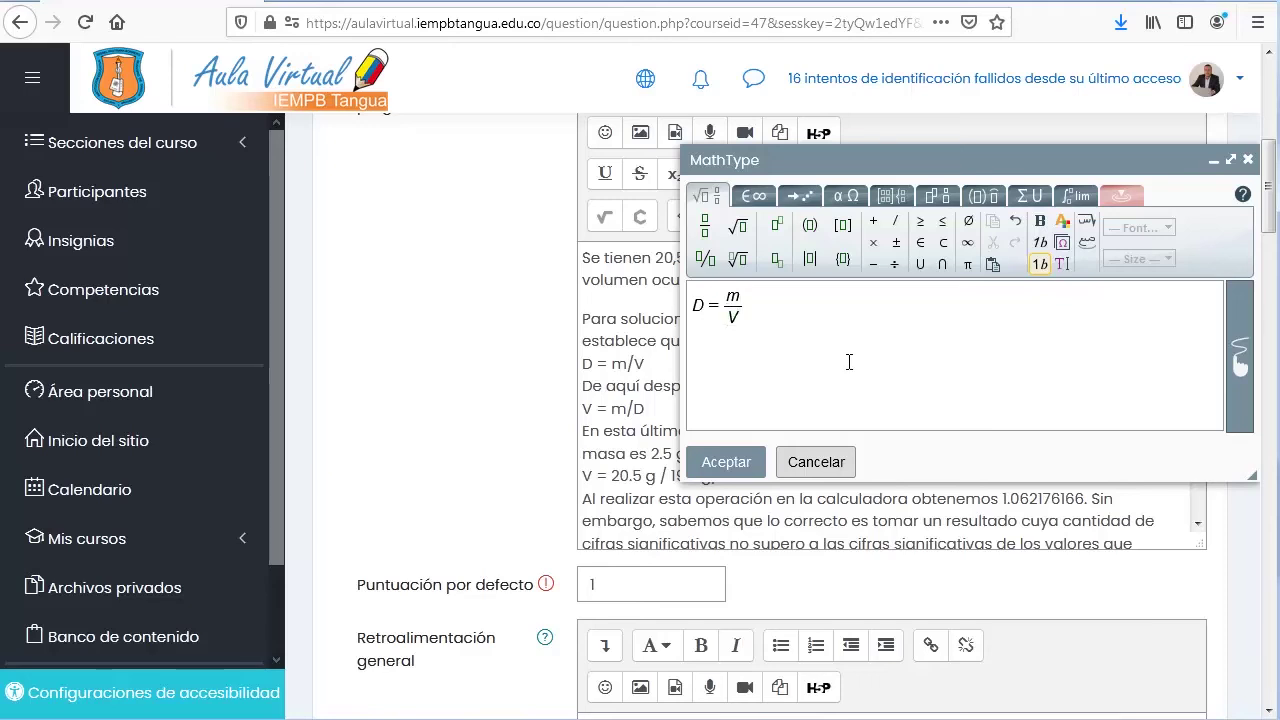
pyautogui.click(726, 462)
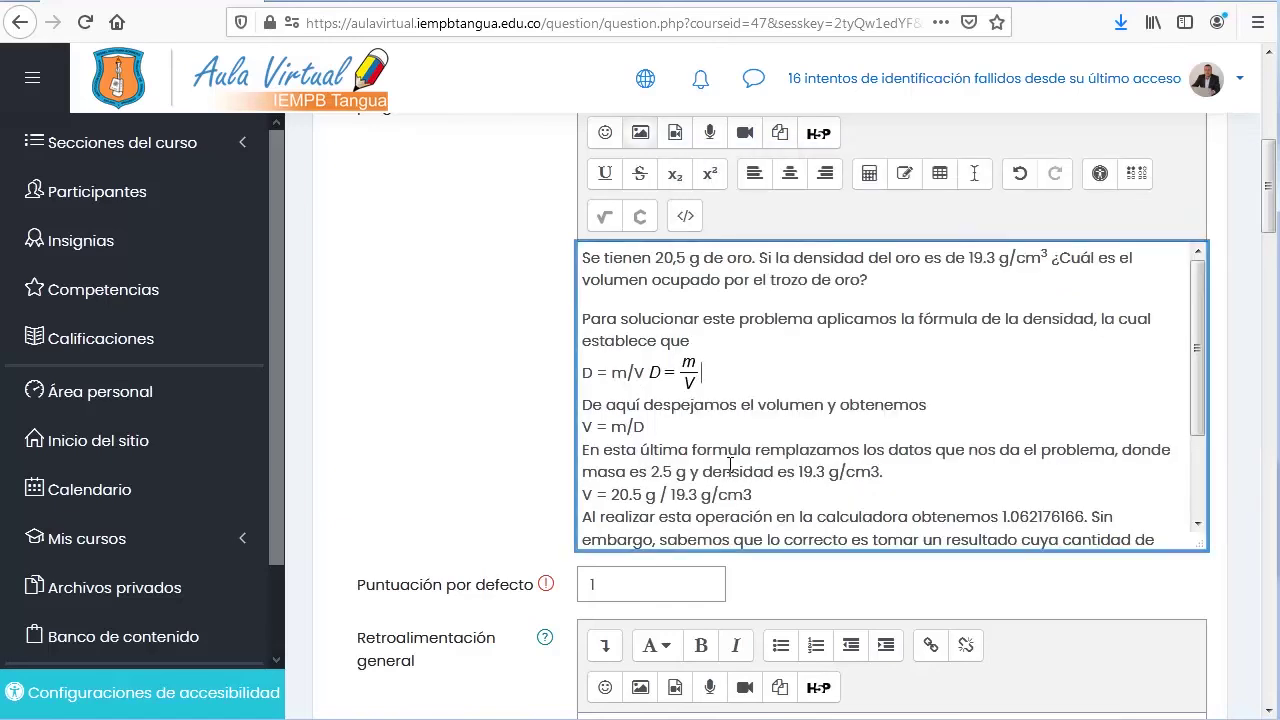
# - Delete the plain-text "D = m/V" in front of the inserted equation
pyautogui.click(655, 374)
pyautogui.hotkey('shift', 'Left')
pyautogui.hotkey('shift', 'Left')
pyautogui.hotkey('shift', 'Left')
pyautogui.hotkey('shift', 'Left')
pyautogui.hotkey('shift', 'Left')
pyautogui.hotkey('shift', 'Left')
pyautogui.hotkey('shift', 'Left')
pyautogui.press('Delete')
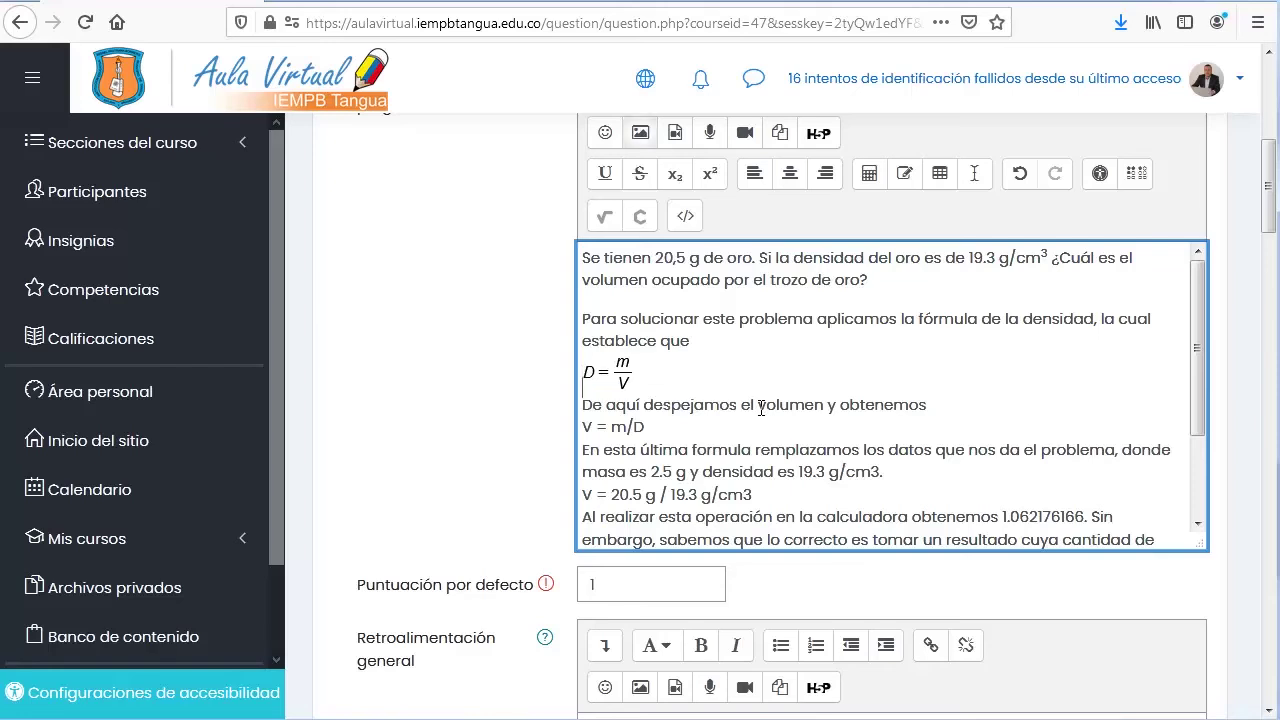
# - Insert a MathType equation V = m/D, written as a stacked fraction, after the plain-text "V = m/D" line
pyautogui.scroll(-2, 770, 400)
pyautogui.scroll(2, 786, 394)
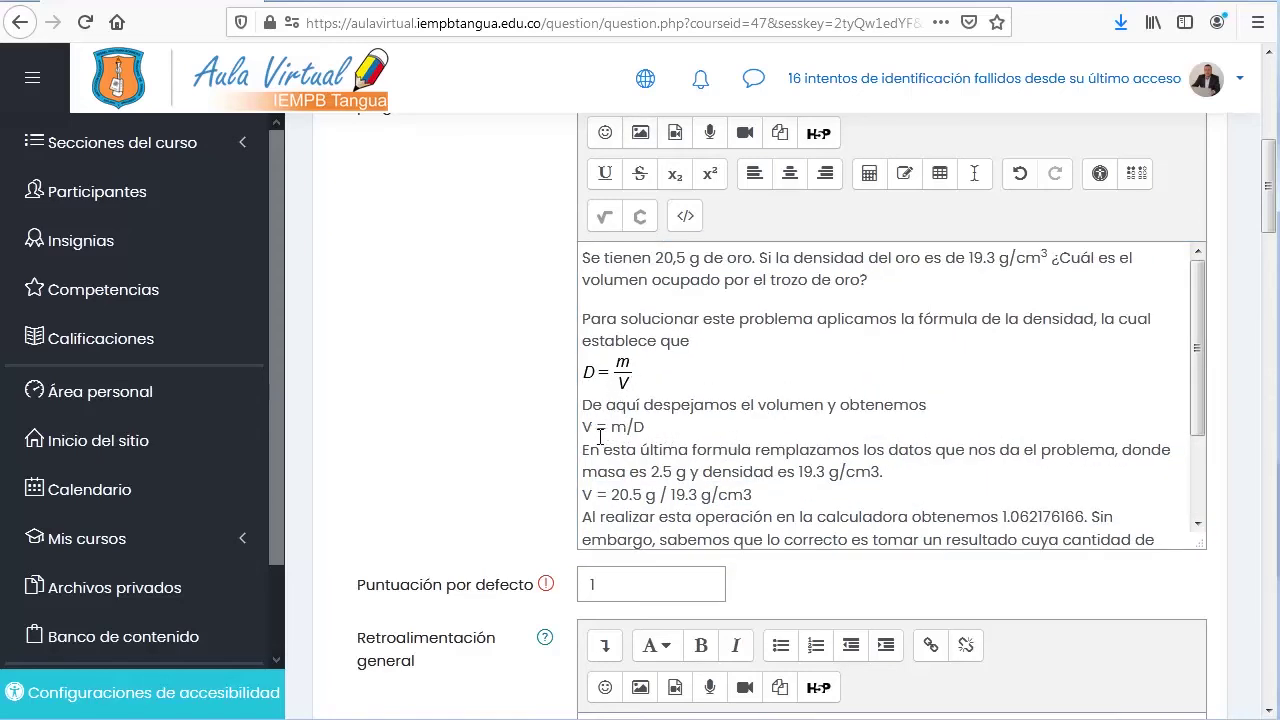
pyautogui.click(620, 436)
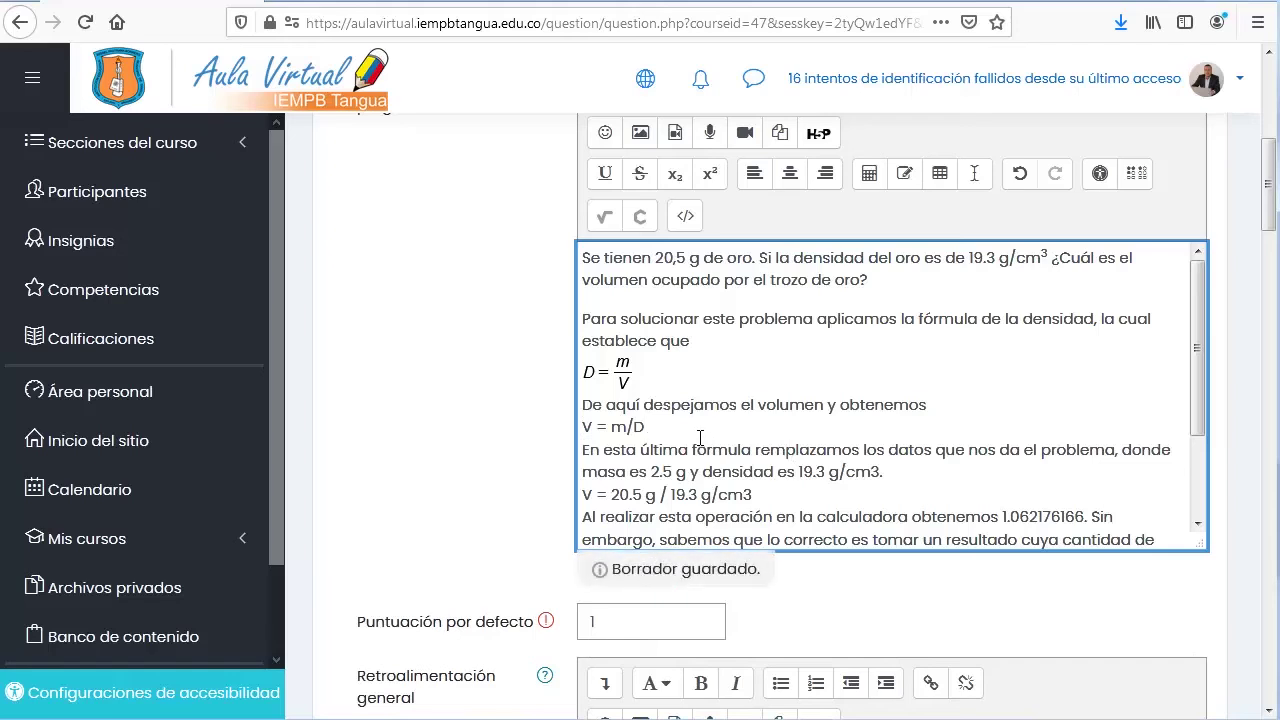
pyautogui.click(605, 216)
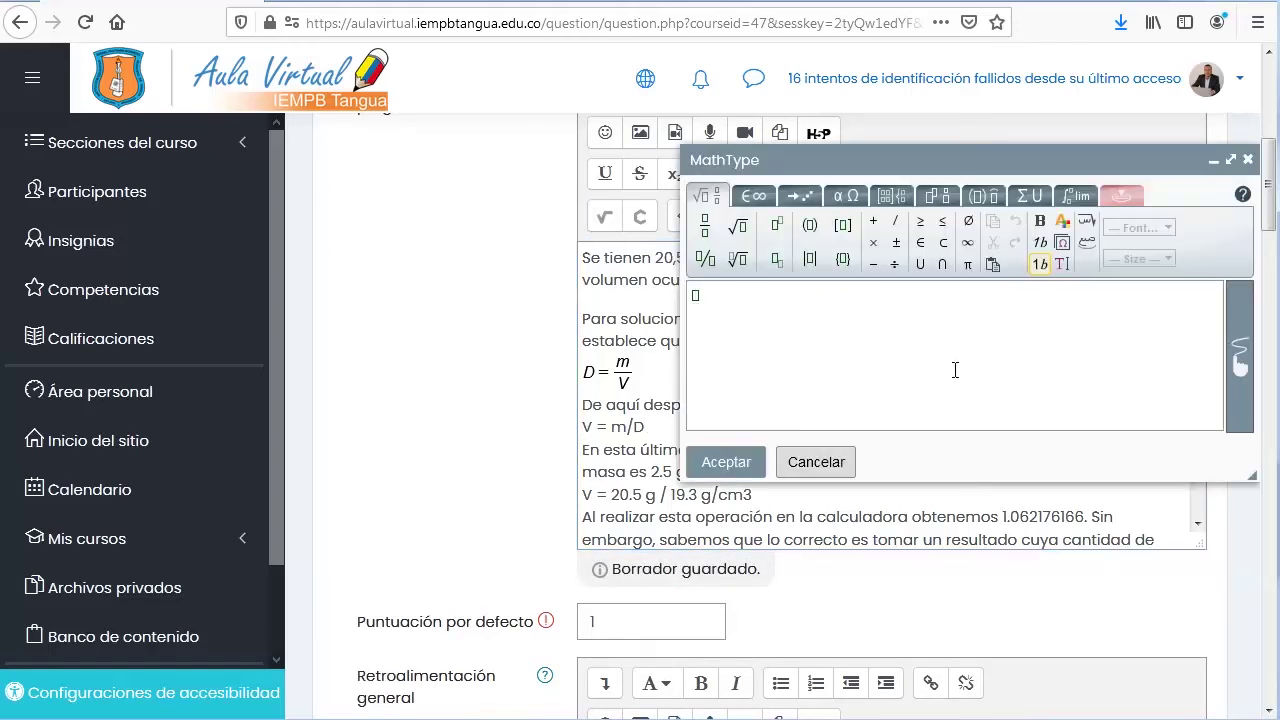
pyautogui.write('V ')
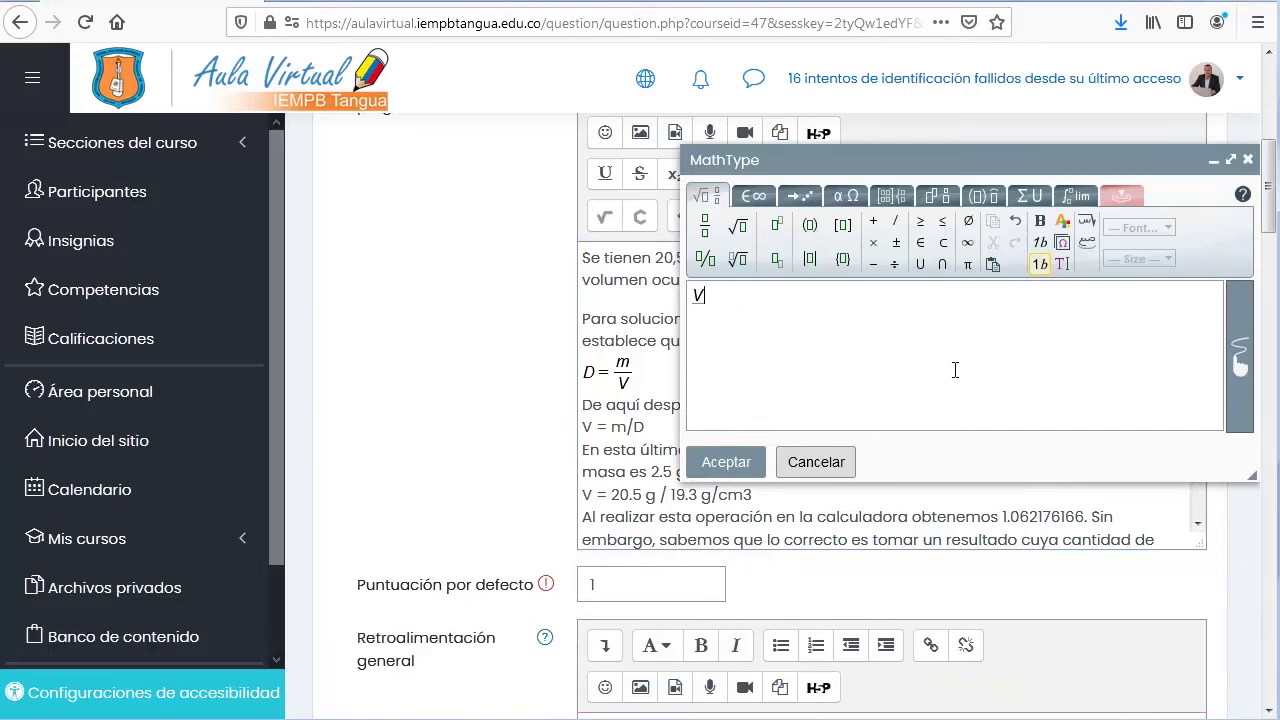
pyautogui.write('=')
pyautogui.click(706, 228)
pyautogui.write('m')
pyautogui.press('BackSpace')
pyautogui.write('m')
pyautogui.press('Down')
pyautogui.write('D')
pyautogui.click(727, 462)
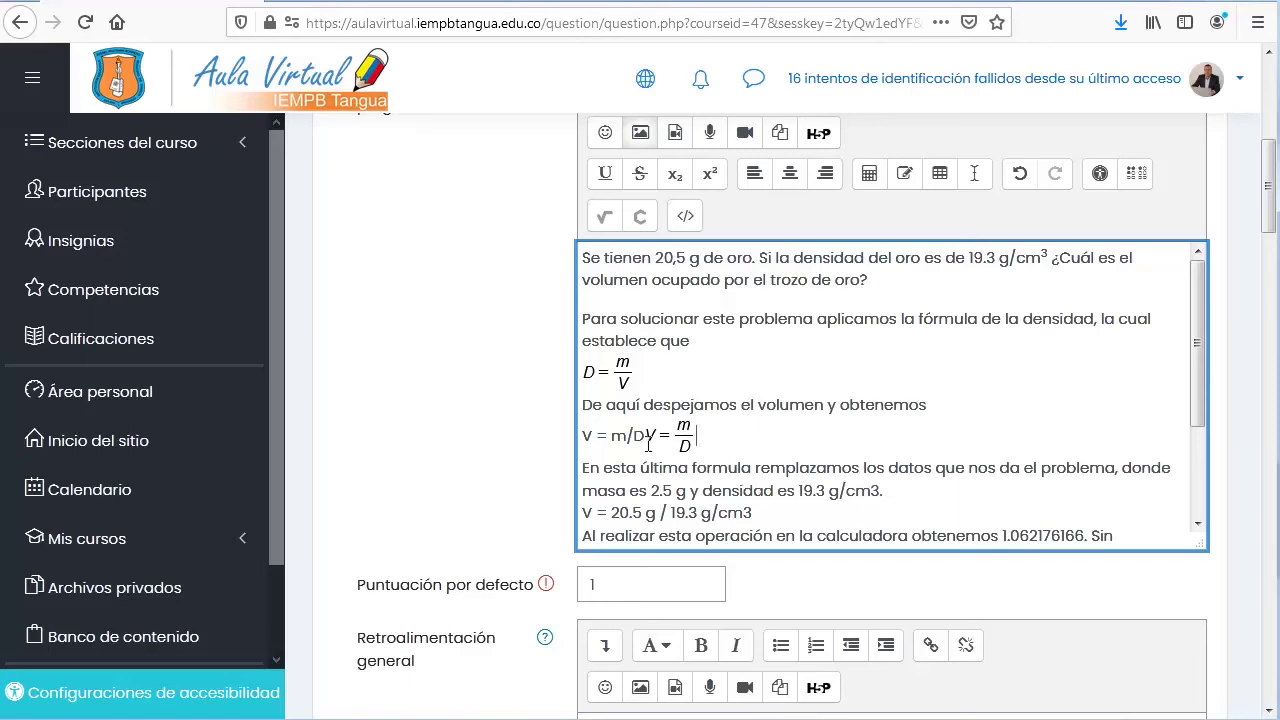
# - Delete the plain-text "V = m/D" in front of its MathType equation
pyautogui.press('BackSpace')
pyautogui.press('BackSpace')
pyautogui.press('BackSpace')
pyautogui.press('BackSpace')
pyautogui.press('BackSpace')
pyautogui.press('BackSpace')
pyautogui.press('BackSpace')
# - Reopen the V = m/D equation in MathType to view how it is edited, and close the editor without changes
pyautogui.scroll(-3, 846, 434)
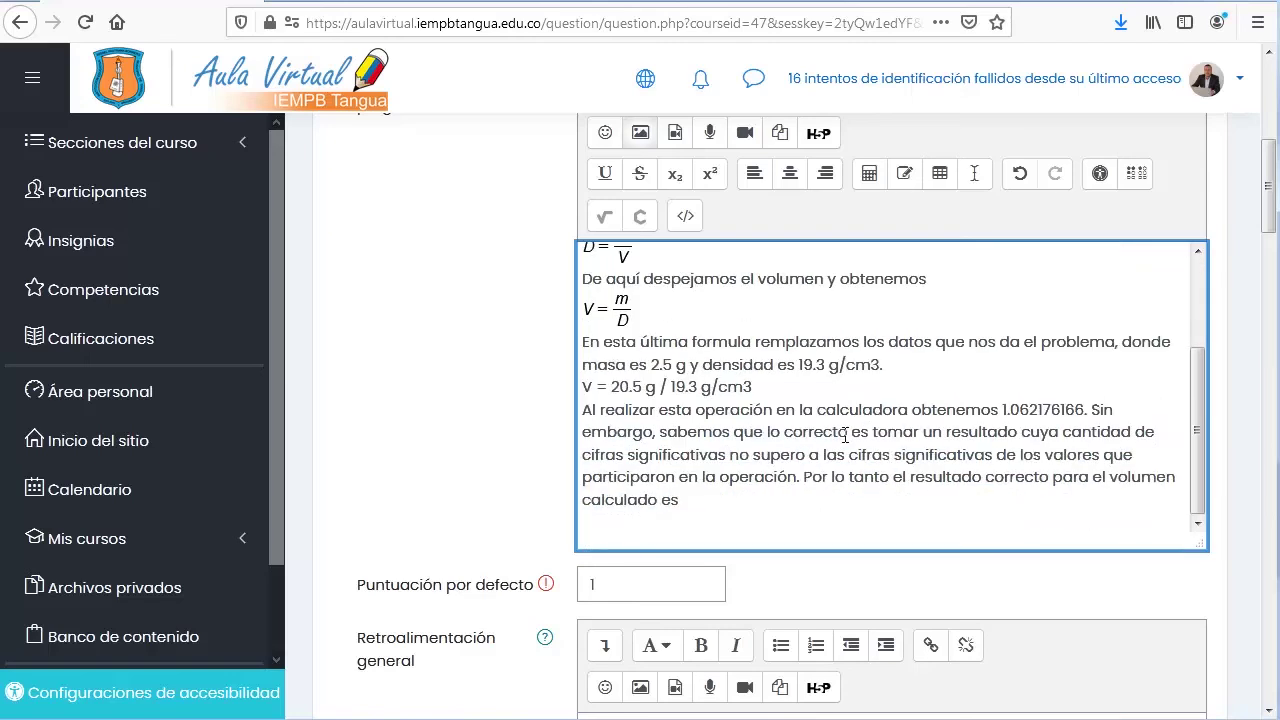
pyautogui.scroll(3, 846, 435)
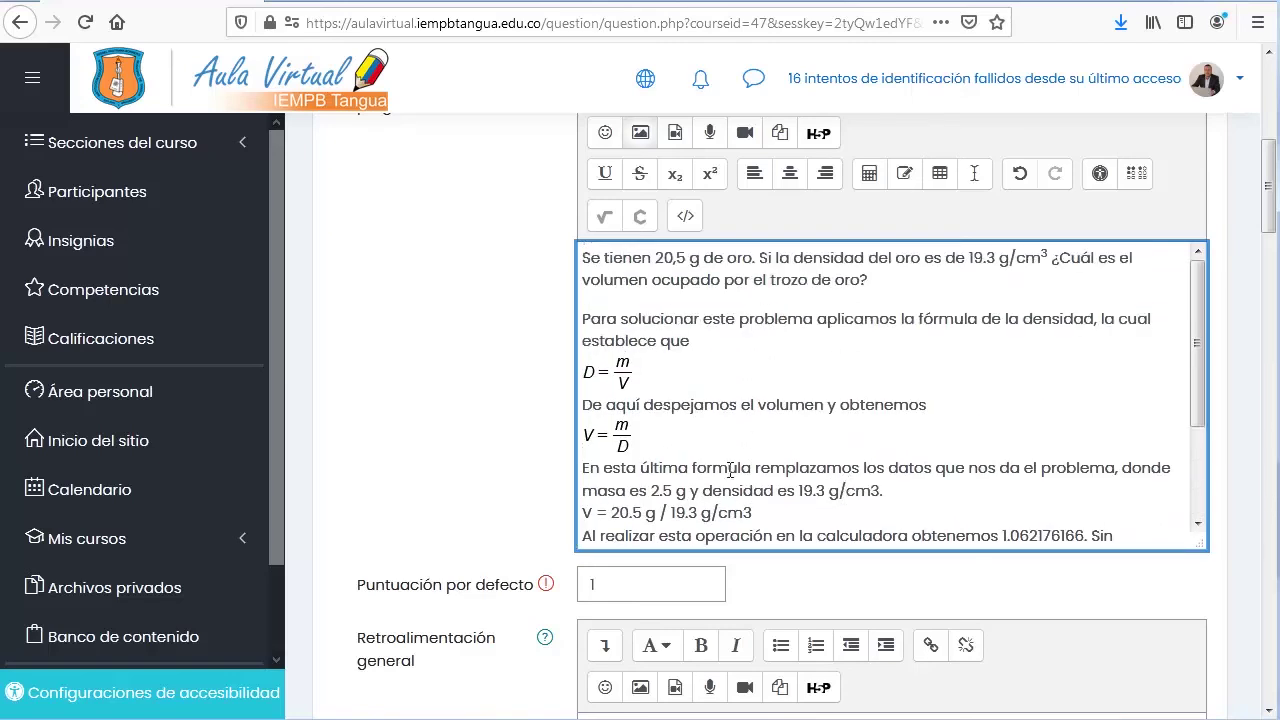
pyautogui.doubleClick(622, 446)
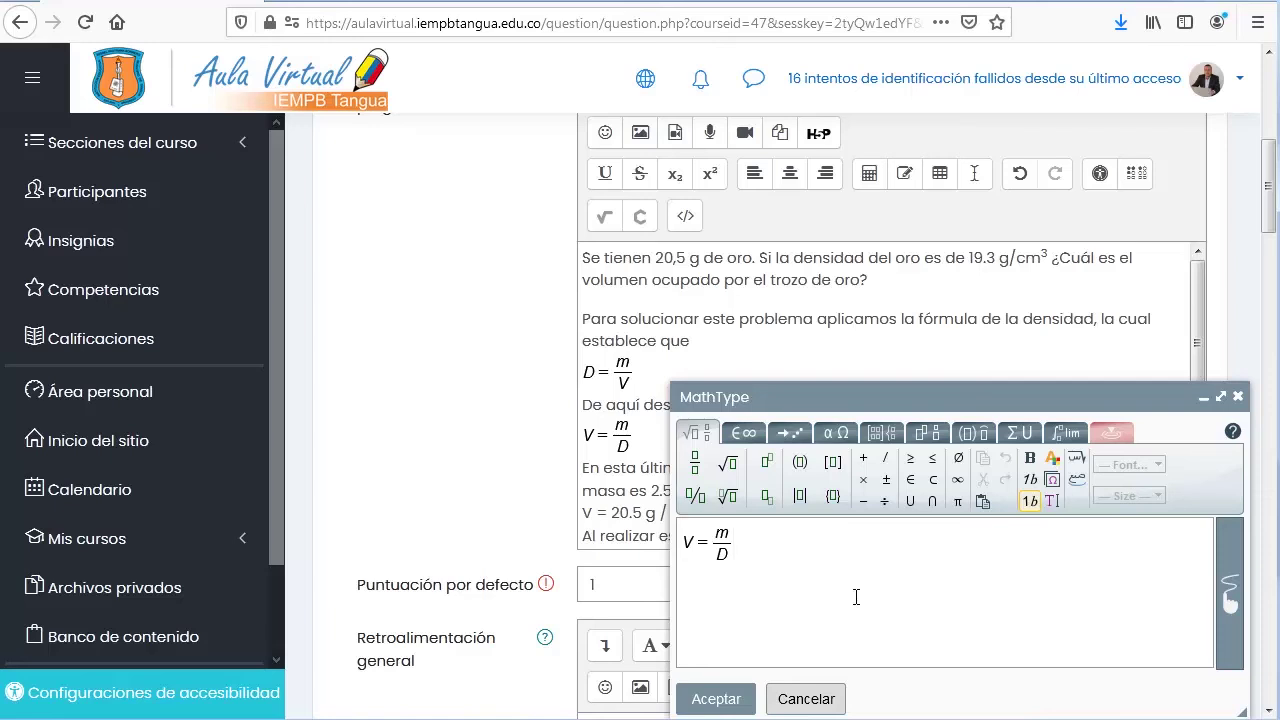
pyautogui.click(822, 700)
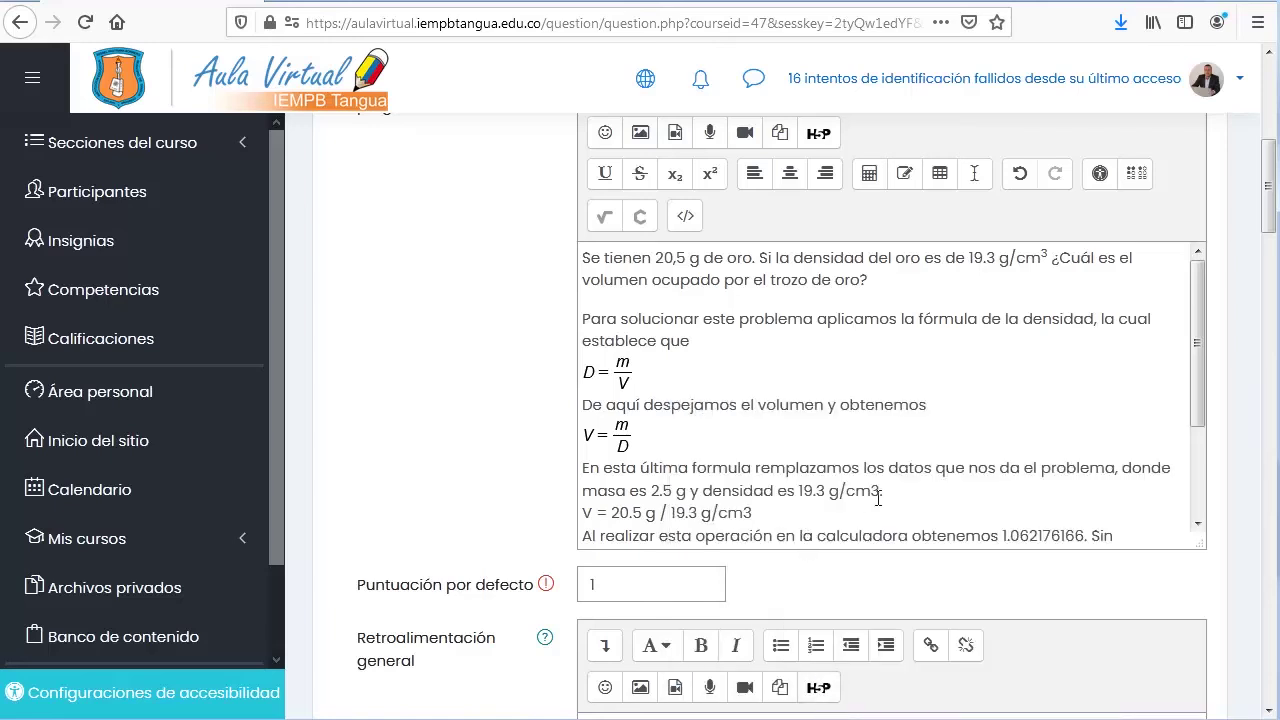
# - Superscript the 3 in "densidad es 19.3 g/cm3" in the paragraph about replacing the data
pyautogui.scroll(-2, 878, 498)
pyautogui.moveTo(885, 366); pyautogui.dragTo(877, 366)
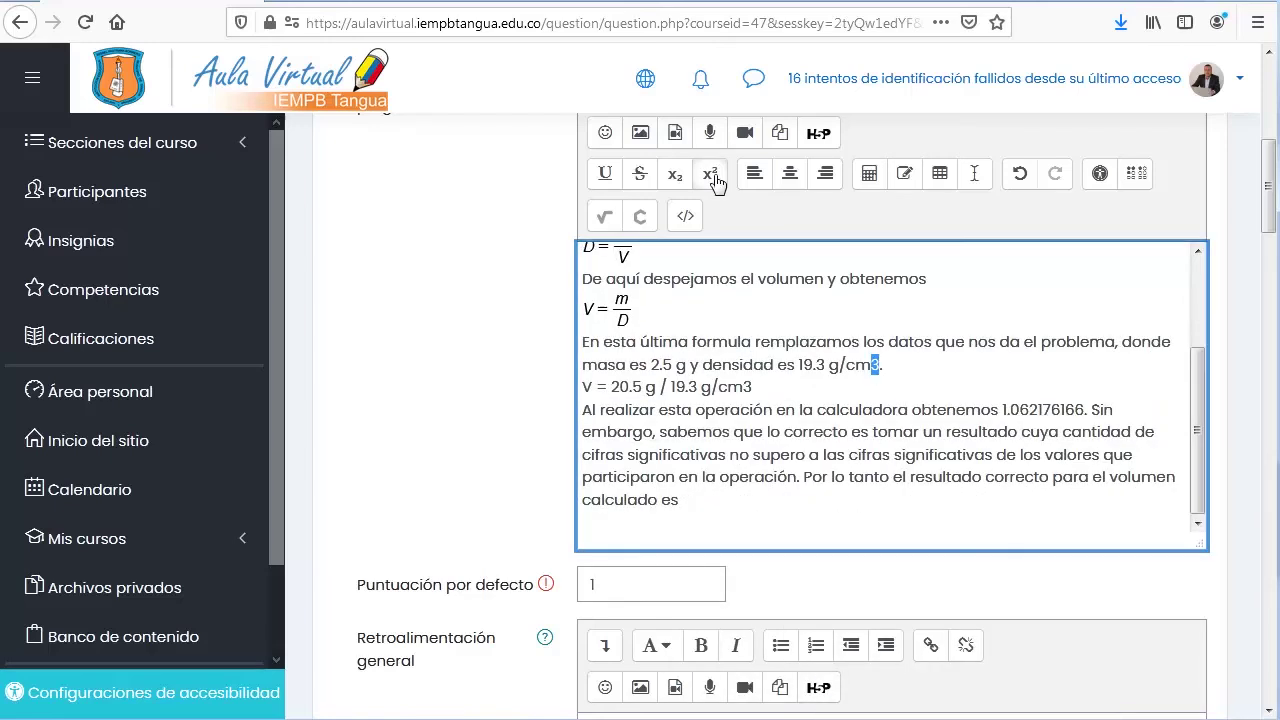
pyautogui.click(710, 173)
# - Replace the plain-text "V = 20.5 g / 19.3 g/cm3" with a MathType fraction of 20.5g over 19.3 g/cm³
pyautogui.click(604, 216)
pyautogui.write('V = 20.5g')
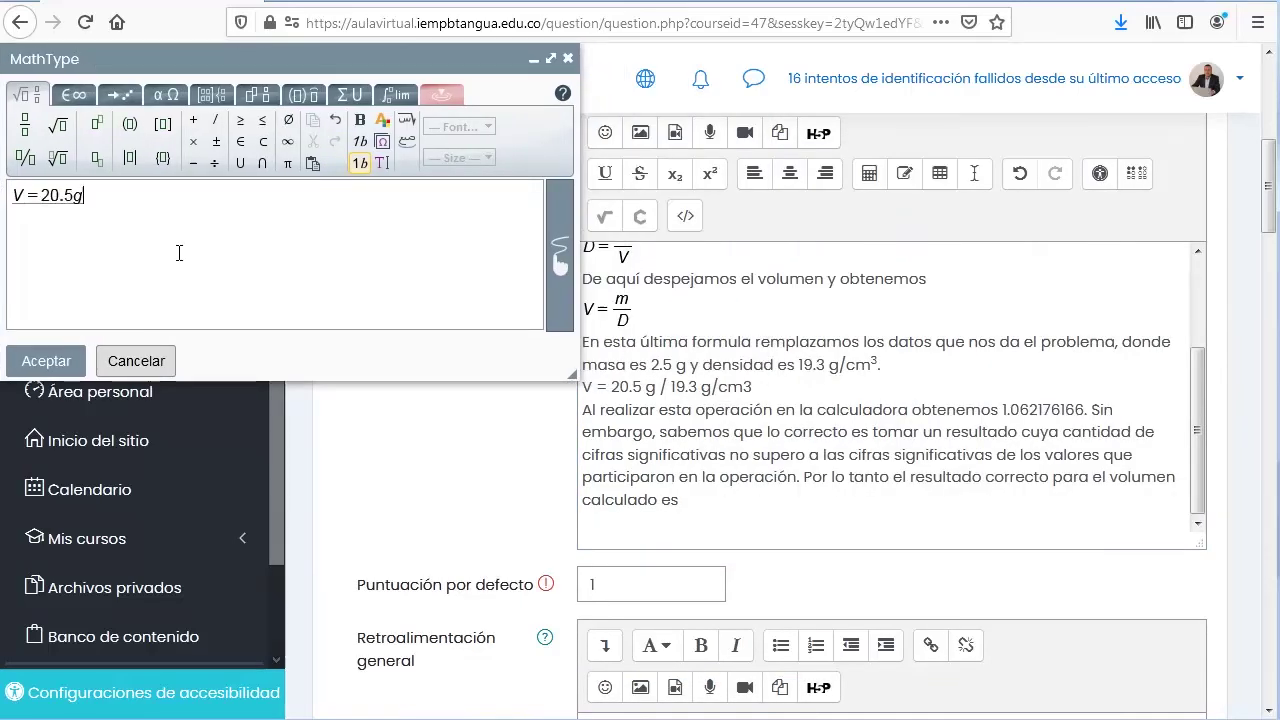
pyautogui.write('/19.3g/cm')
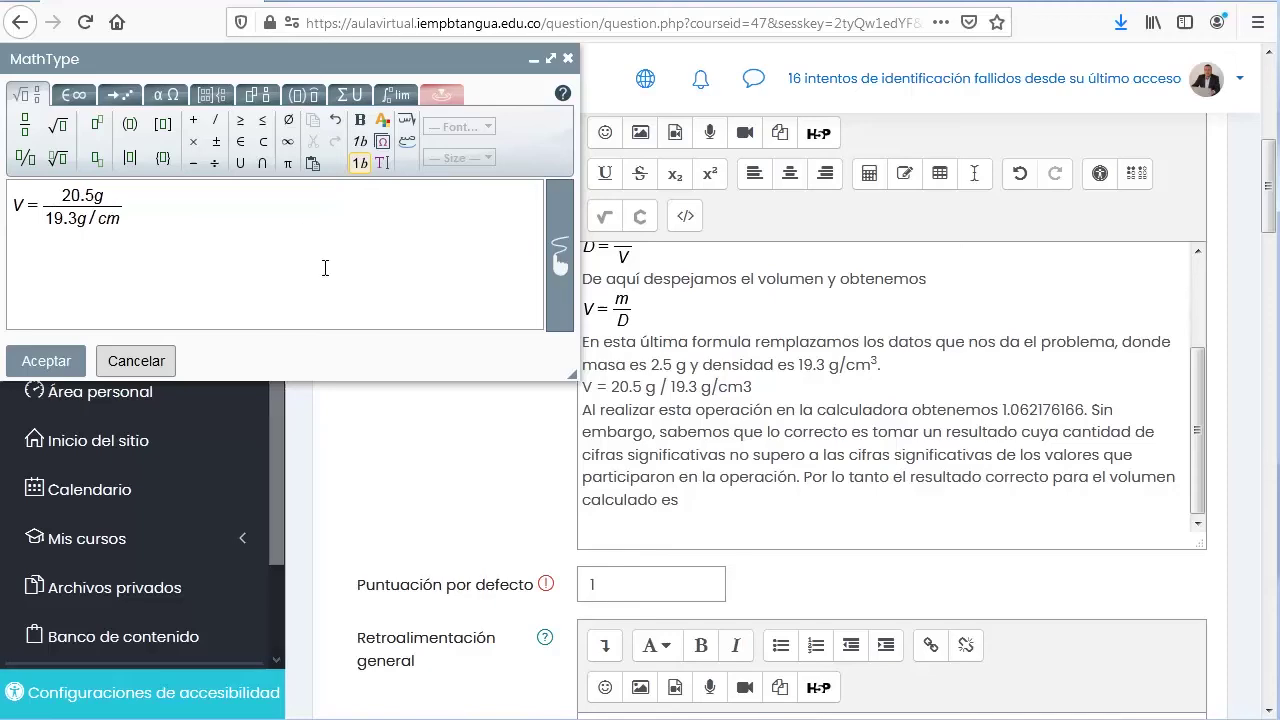
pyautogui.hotkey('ctrl', 'h')
pyautogui.write('3')
pyautogui.click(51, 362)
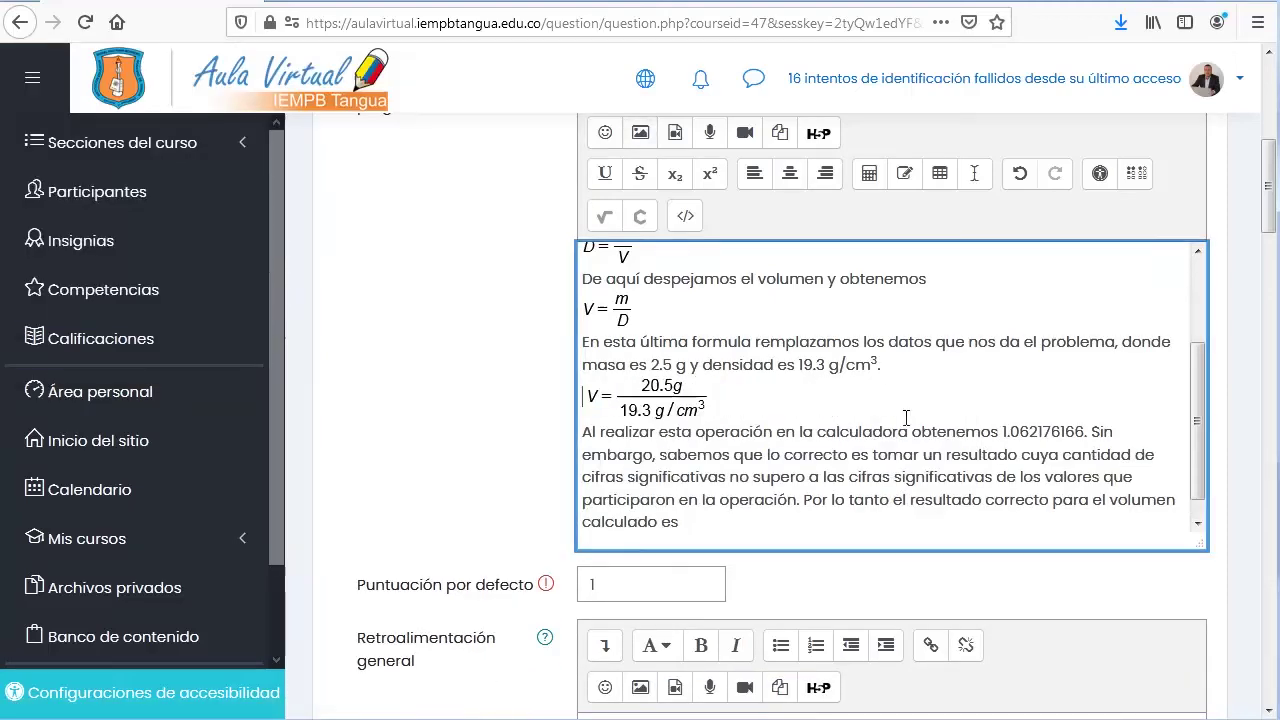
# - Separate the three equations from the surrounding text of the statement with paragraph breaks
pyautogui.scroll(3, 788, 396)
pyautogui.scroll(-3, 988, 371)
pyautogui.scroll(3, 940, 363)
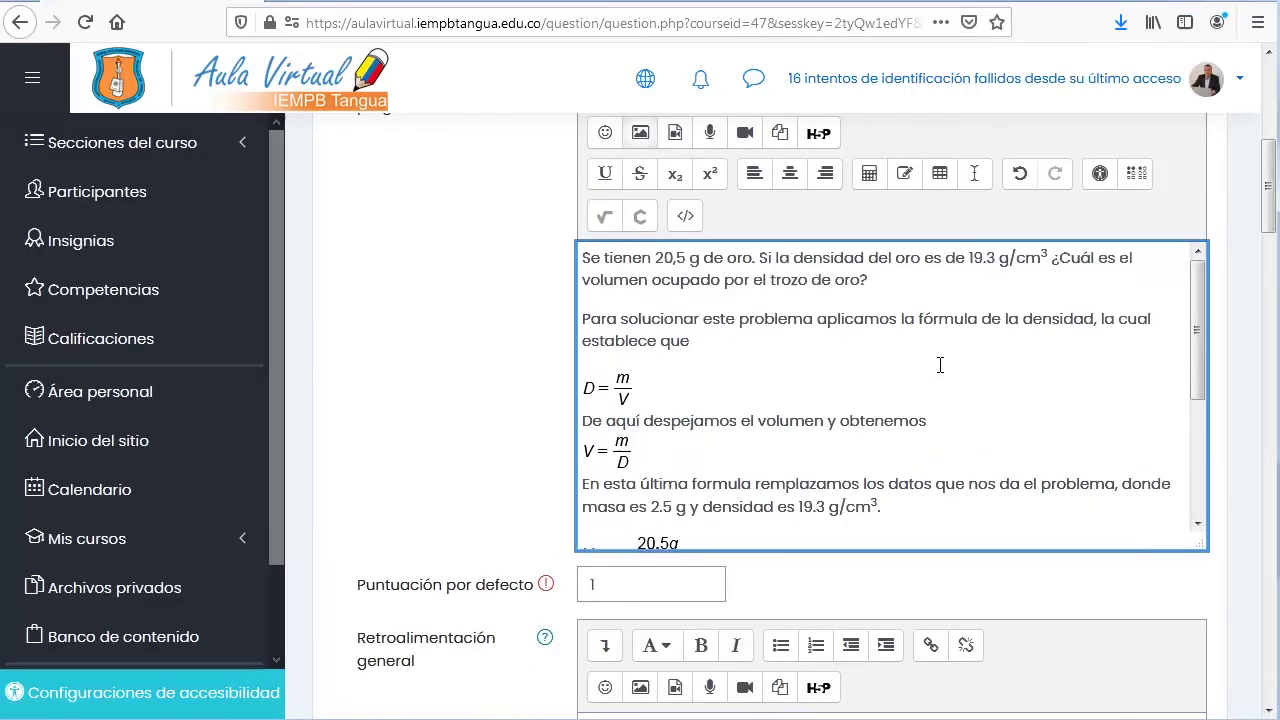
pyautogui.scroll(-3, 940, 363)
pyautogui.scroll(-3, 1053, 400)
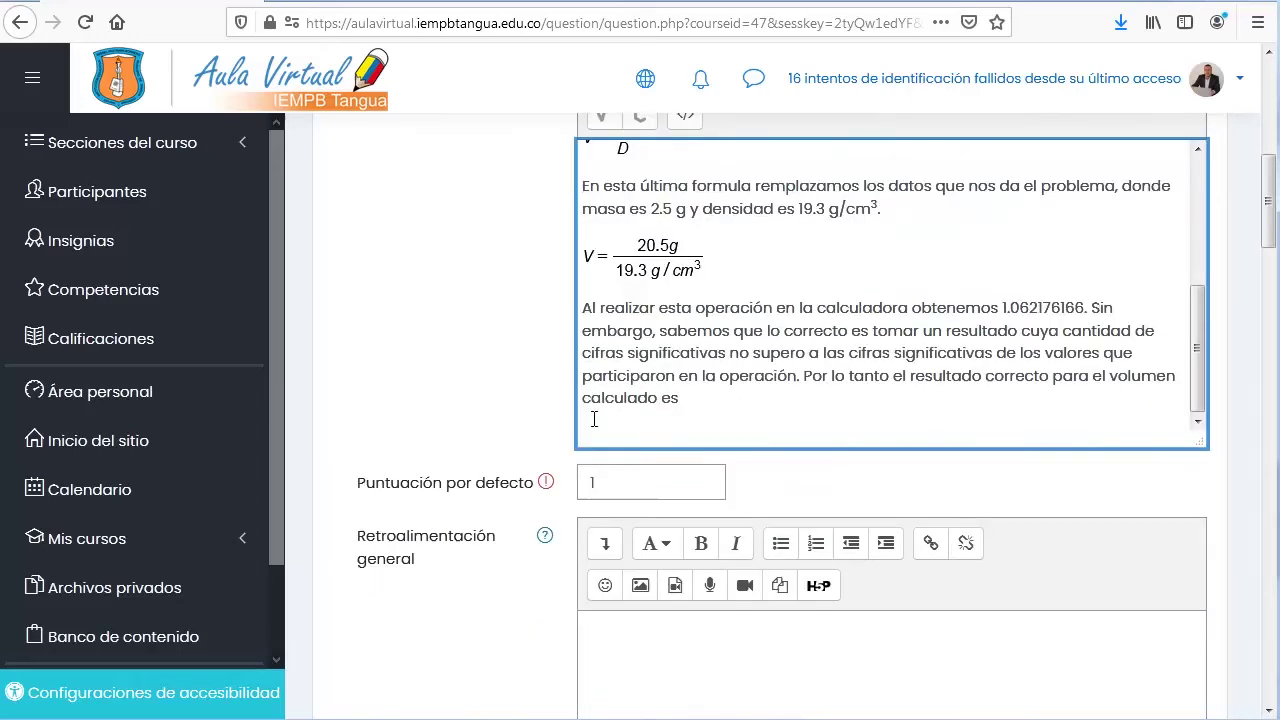
# - Make the calculator result 1.062176166 bold in the statement's last paragraph
pyautogui.doubleClick(1006, 307)
pyautogui.scroll(2, 1057, 580)
pyautogui.scroll(-6, 971, 514)
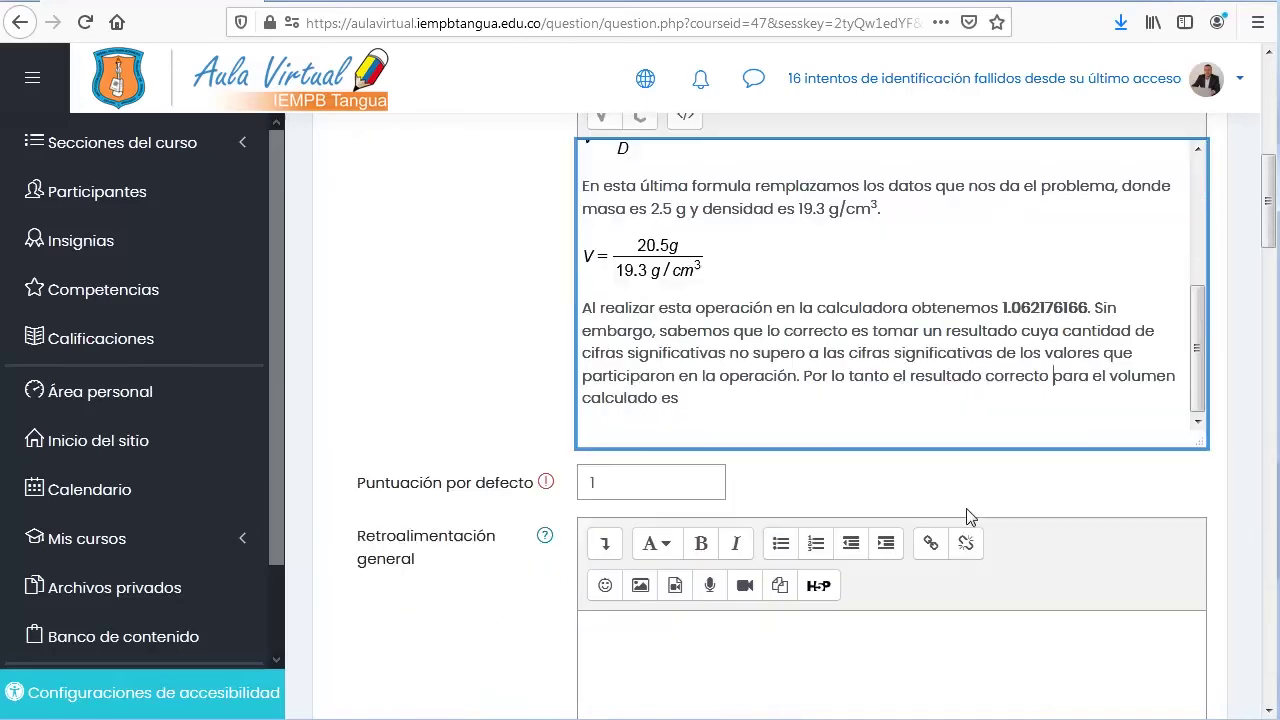
# - Set ¿Numerar las elecciones? to "A., B., C., ..."
pyautogui.scroll(-2, 992, 505)
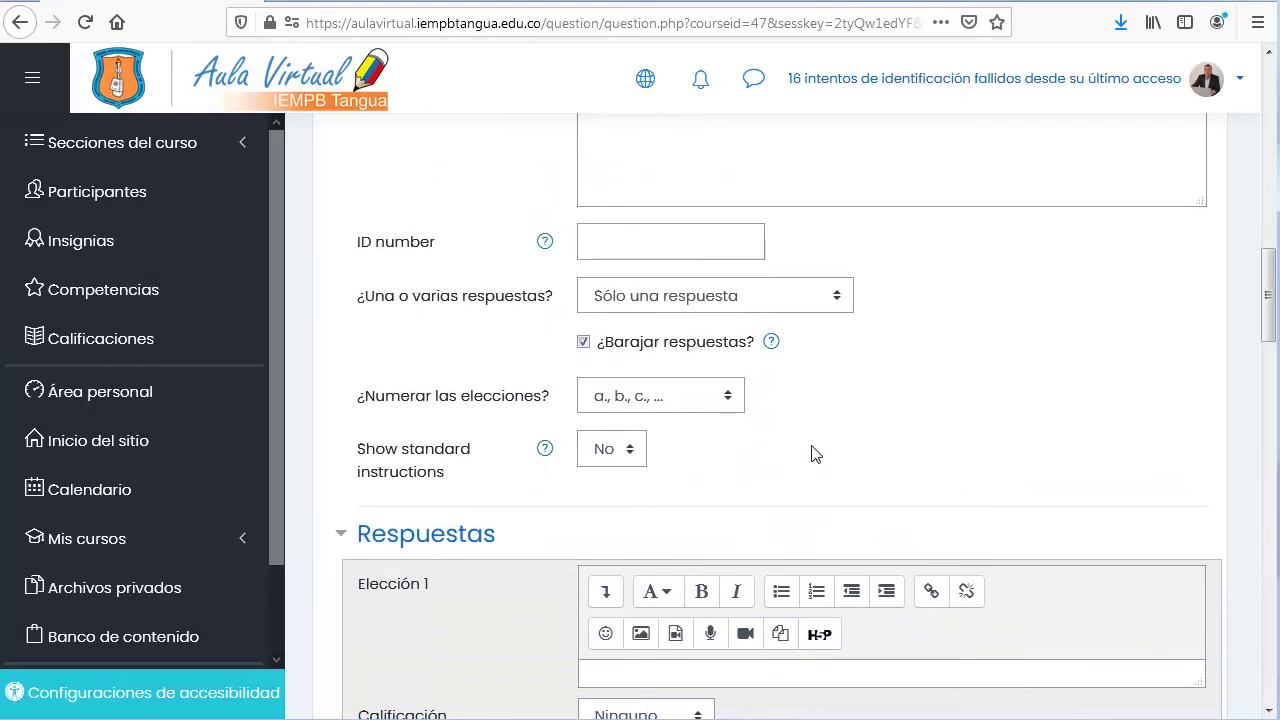
pyautogui.click(731, 403)
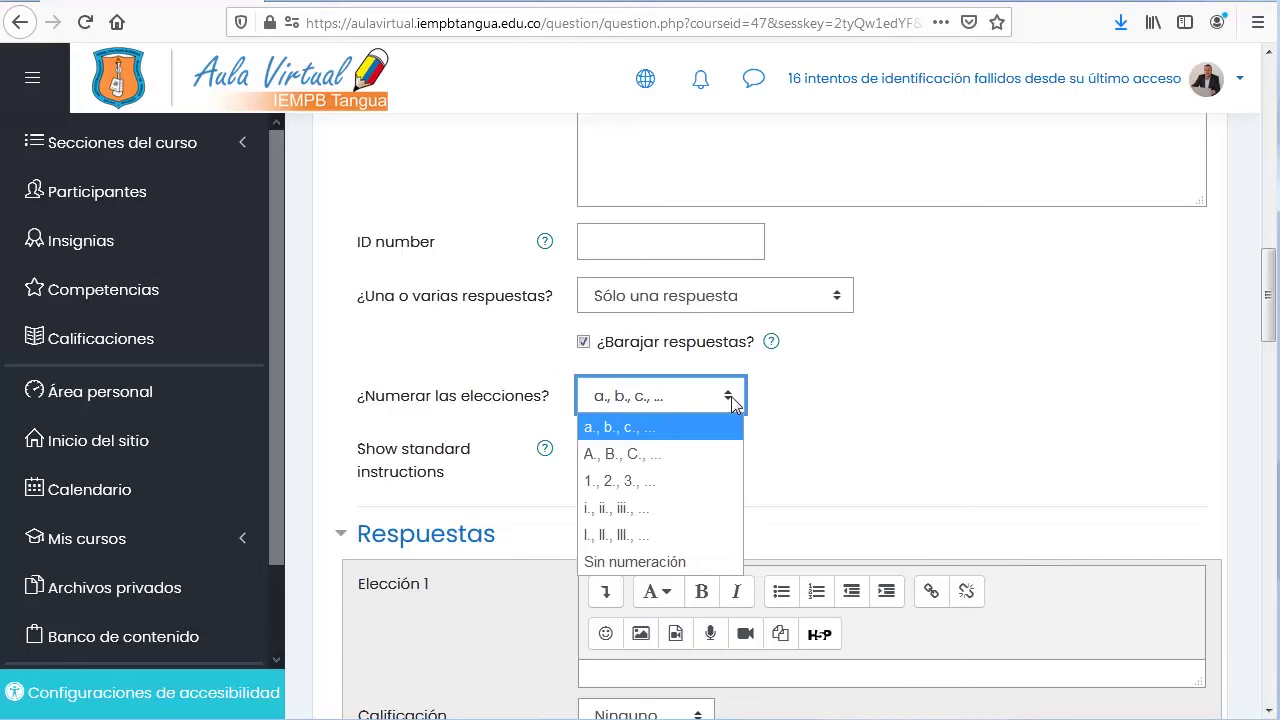
pyautogui.click(630, 462)
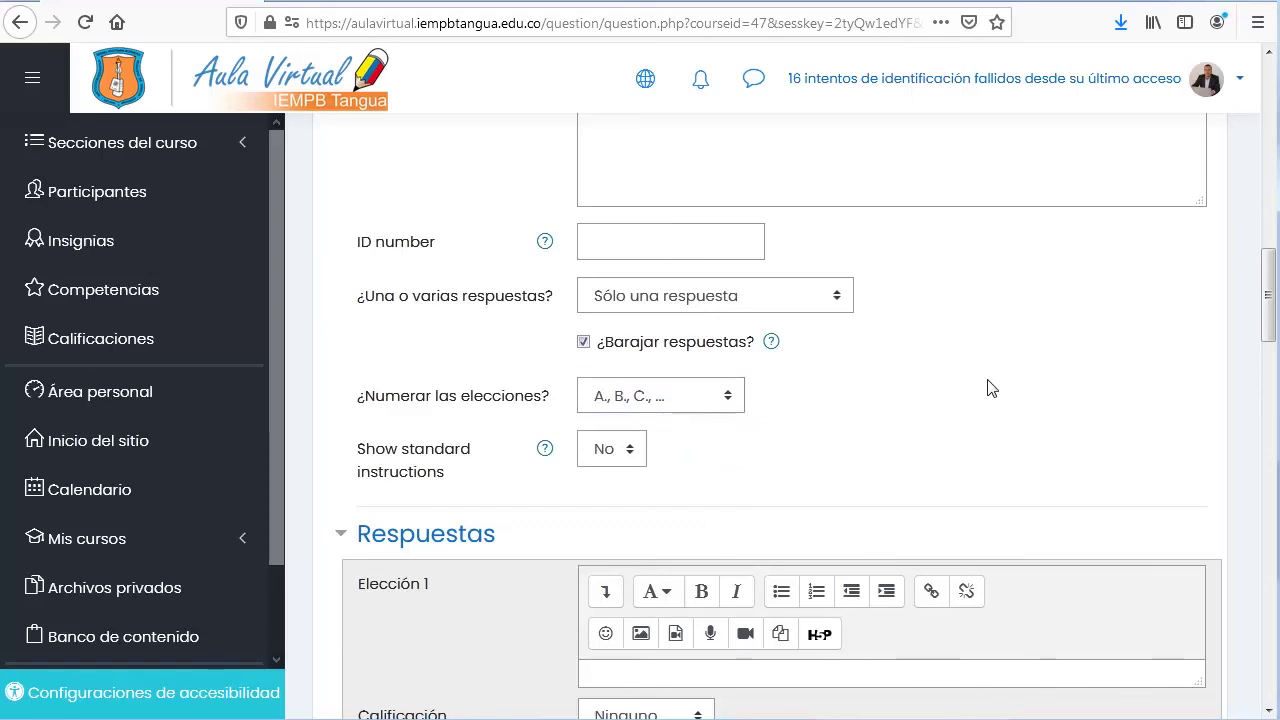
# - Enter "1.06 cm3" as the answer in Elección 1 and superscript its 3
pyautogui.scroll(-2, 992, 388)
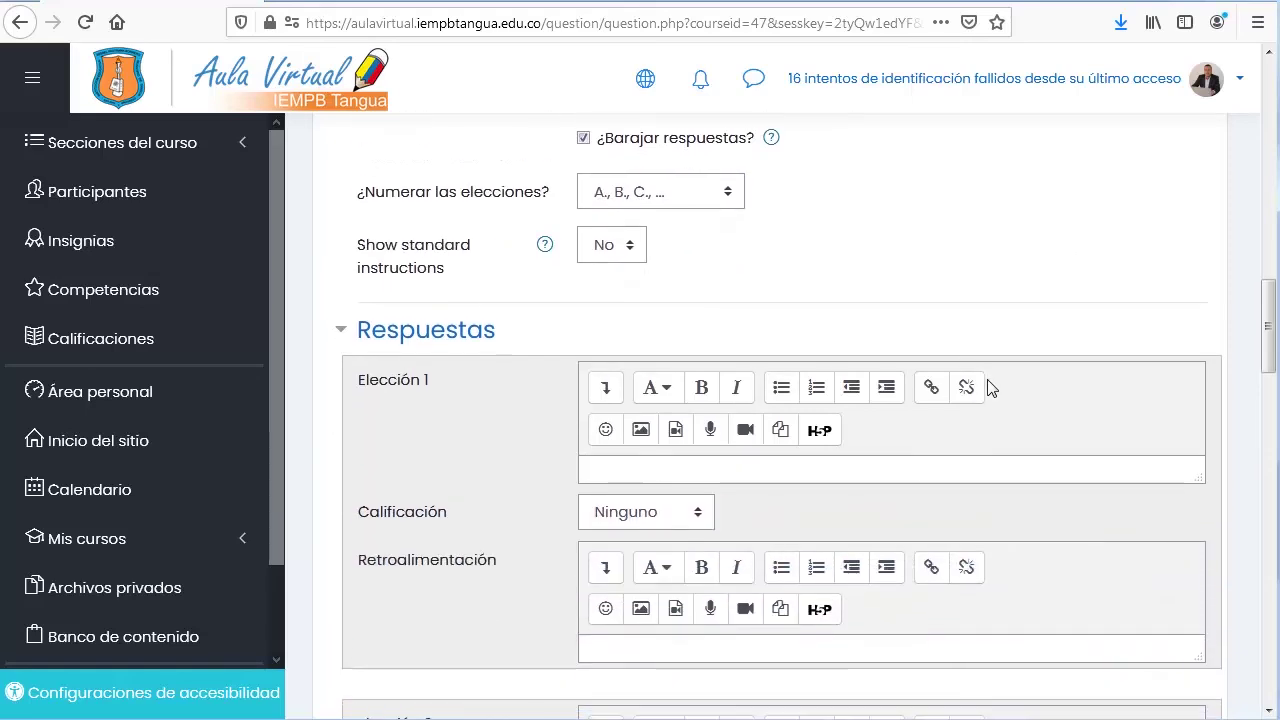
pyautogui.scroll(-2, 988, 387)
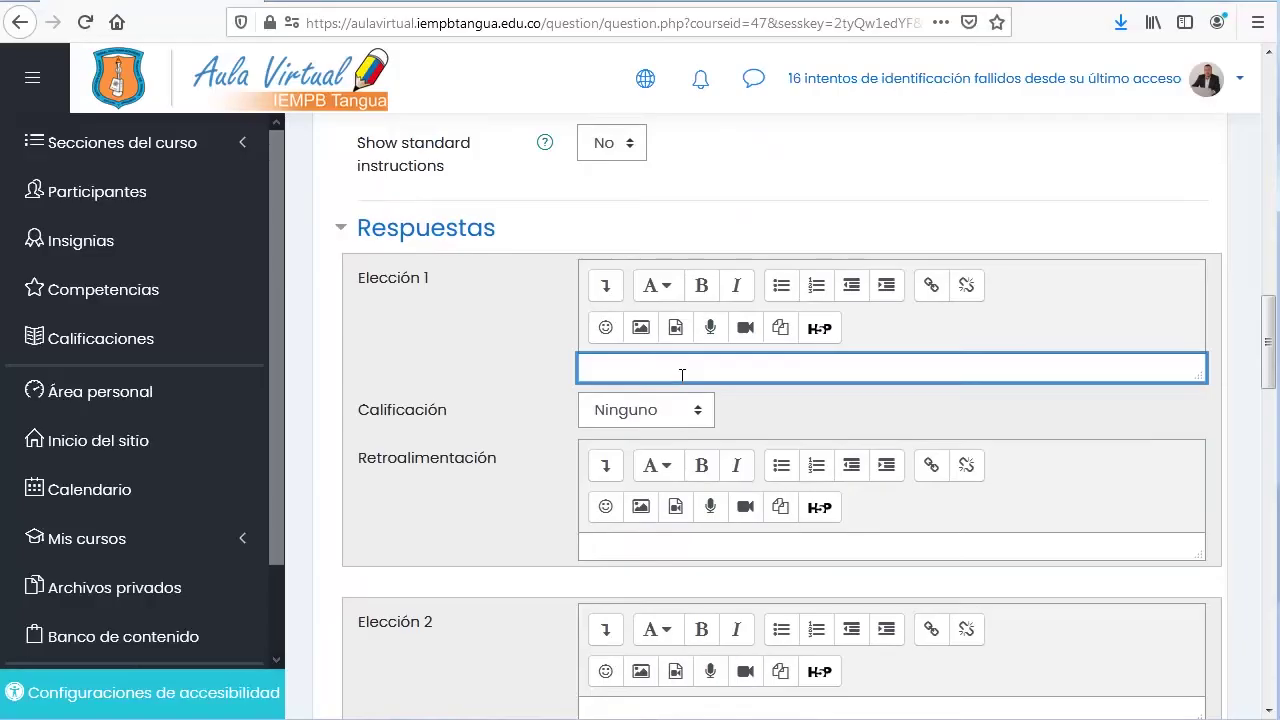
pyautogui.write('m')
pyautogui.moveTo(637, 371); pyautogui.dragTo(648, 371)
pyautogui.click(606, 286)
pyautogui.click(711, 369)
# - Copy "1.62 cm3" from the questionnaire into Elección 2 and superscript its 3
pyautogui.scroll(-2, 646, 603)
pyautogui.moveTo(391, 504); pyautogui.dragTo(441, 511)
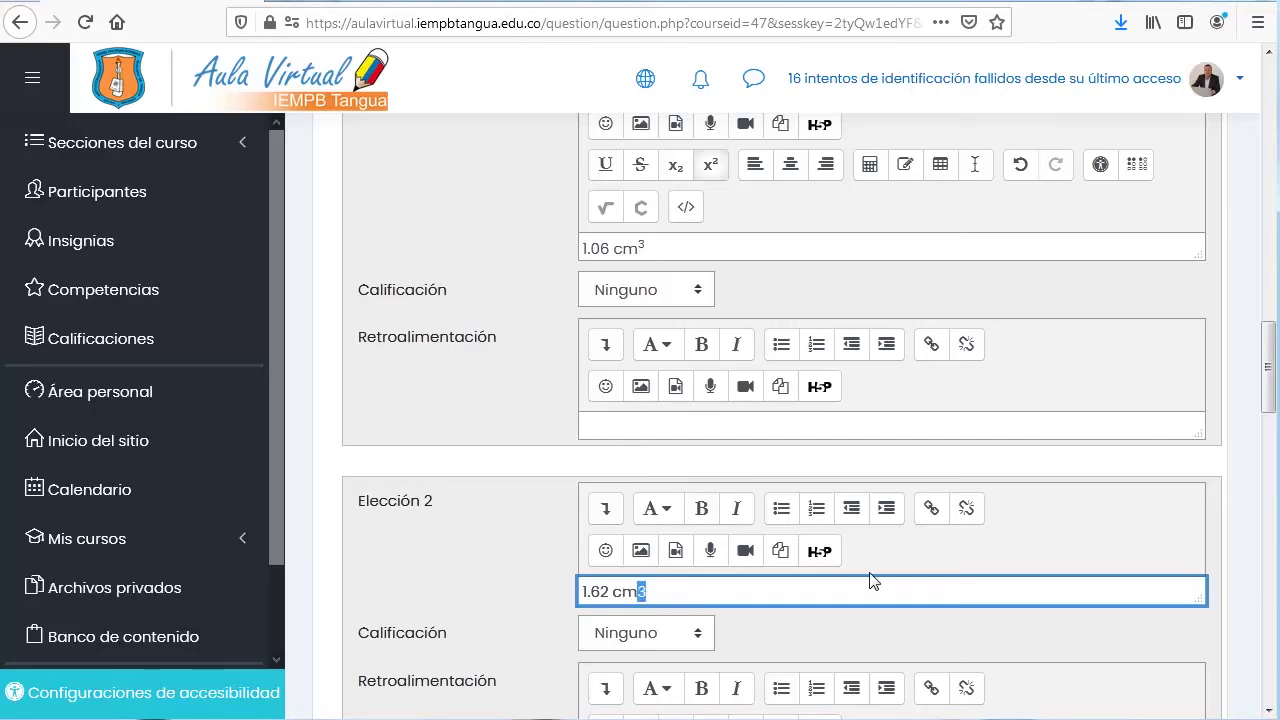
pyautogui.scroll(-5, 869, 580)
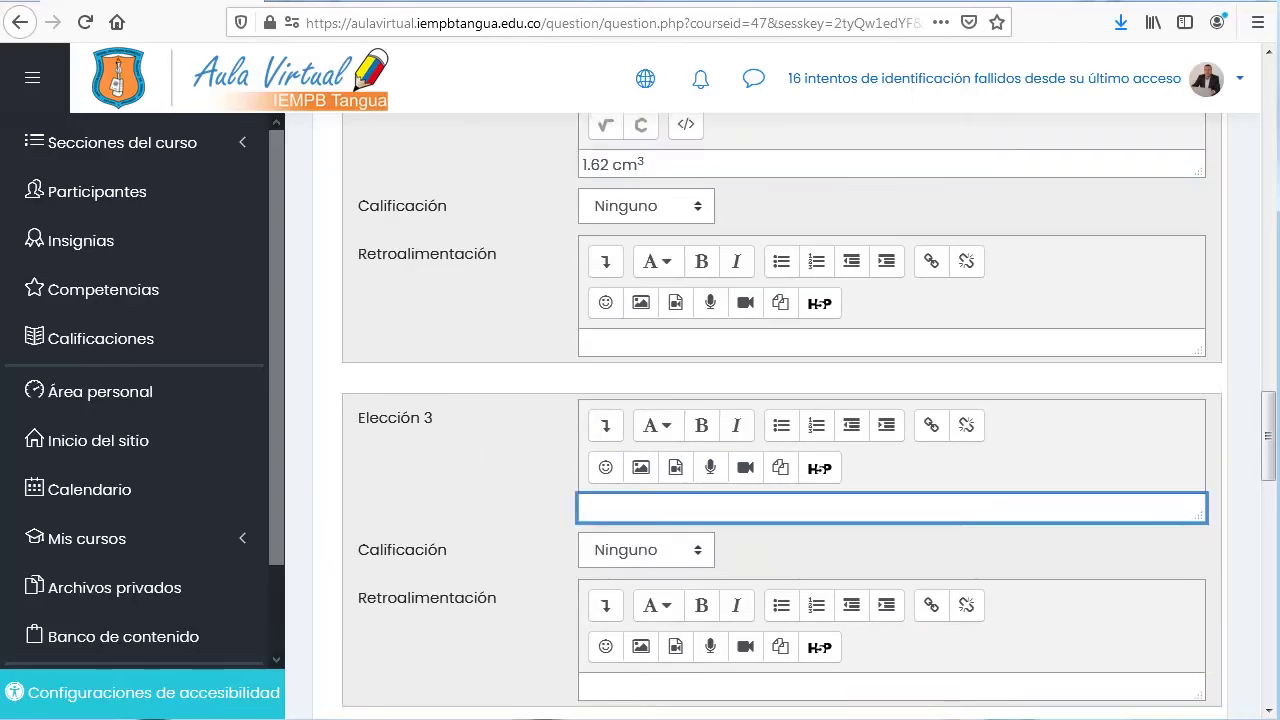
# - Copy "621 cm3" from the questionnaire into Elección 3 and superscript its 3
pyautogui.moveTo(391, 521); pyautogui.dragTo(433, 522)
pyautogui.hotkey('ctrl', 'c')
pyautogui.hotkey('ctrl', 'v')
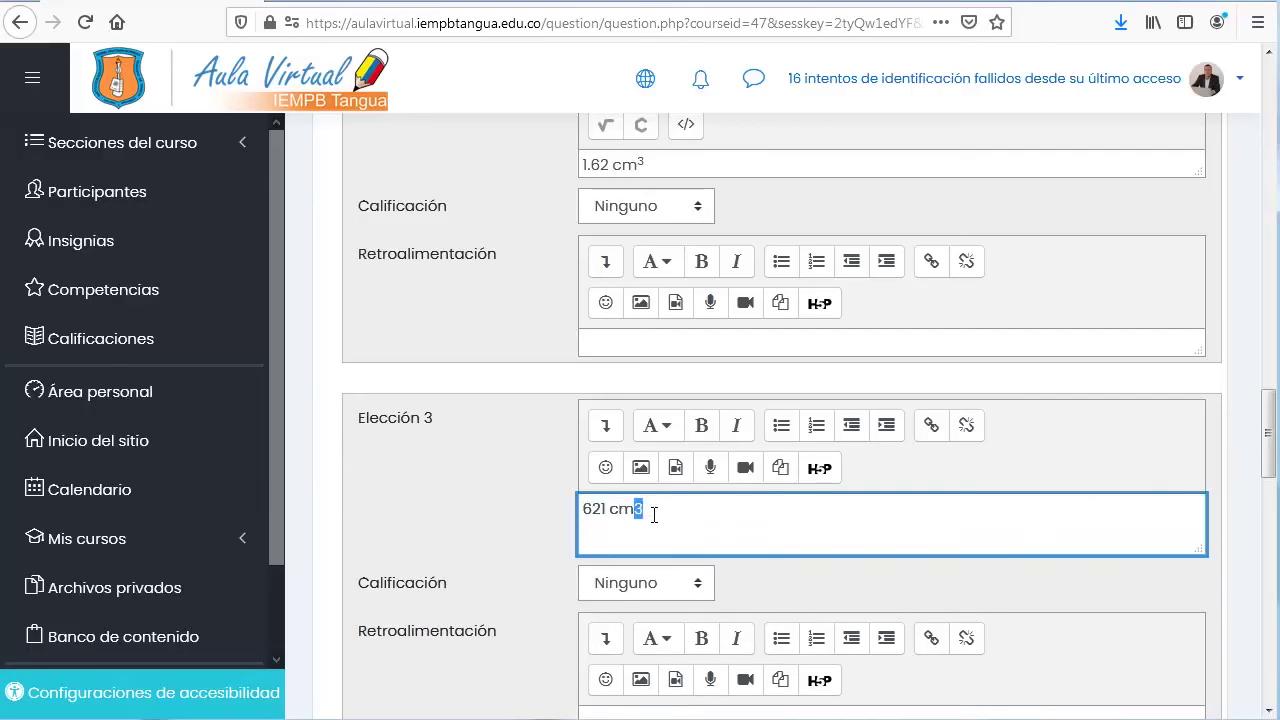
pyautogui.click(605, 425)
pyautogui.click(711, 509)
pyautogui.scroll(-4, 831, 611)
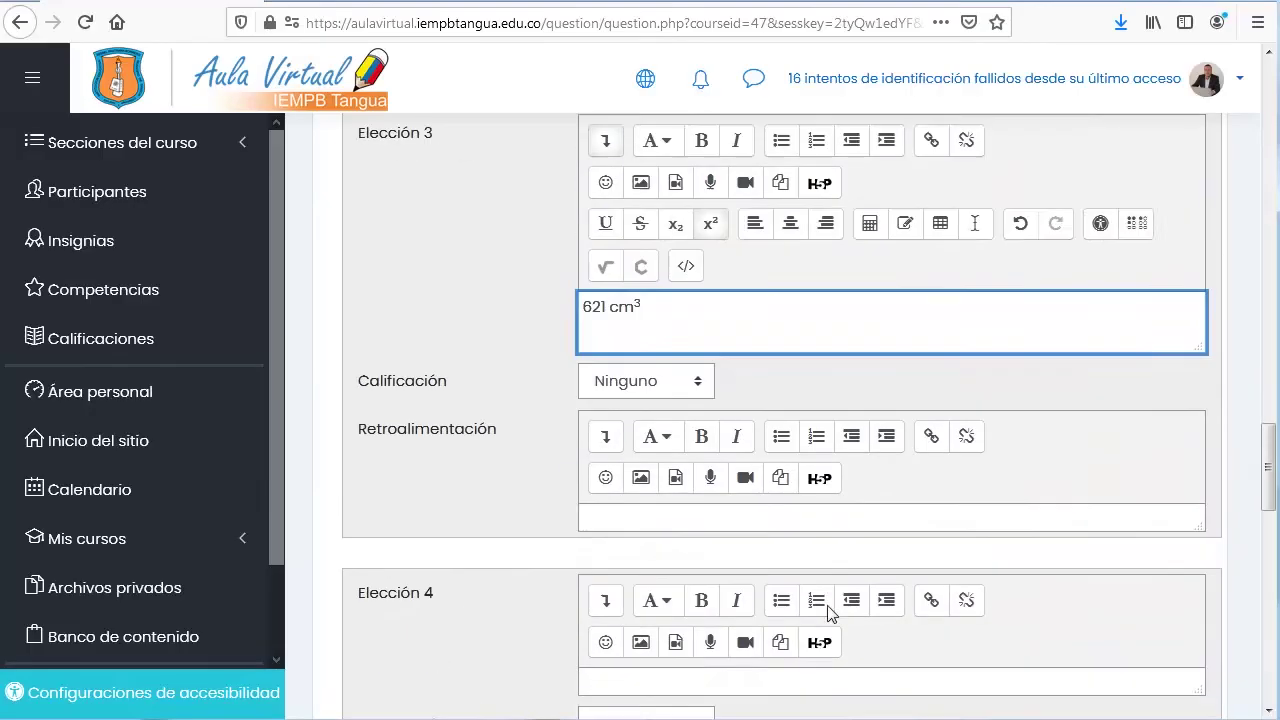
# - Copy "1.062 cm3" from the questionnaire into Elección 4 and superscript its 3
pyautogui.hotkey('alt', 'Tab')
pyautogui.moveTo(390, 540); pyautogui.dragTo(441, 546)
pyautogui.hotkey('alt', 'Tab')
pyautogui.click(691, 568)
pyautogui.hotkey('ctrl', 'v')
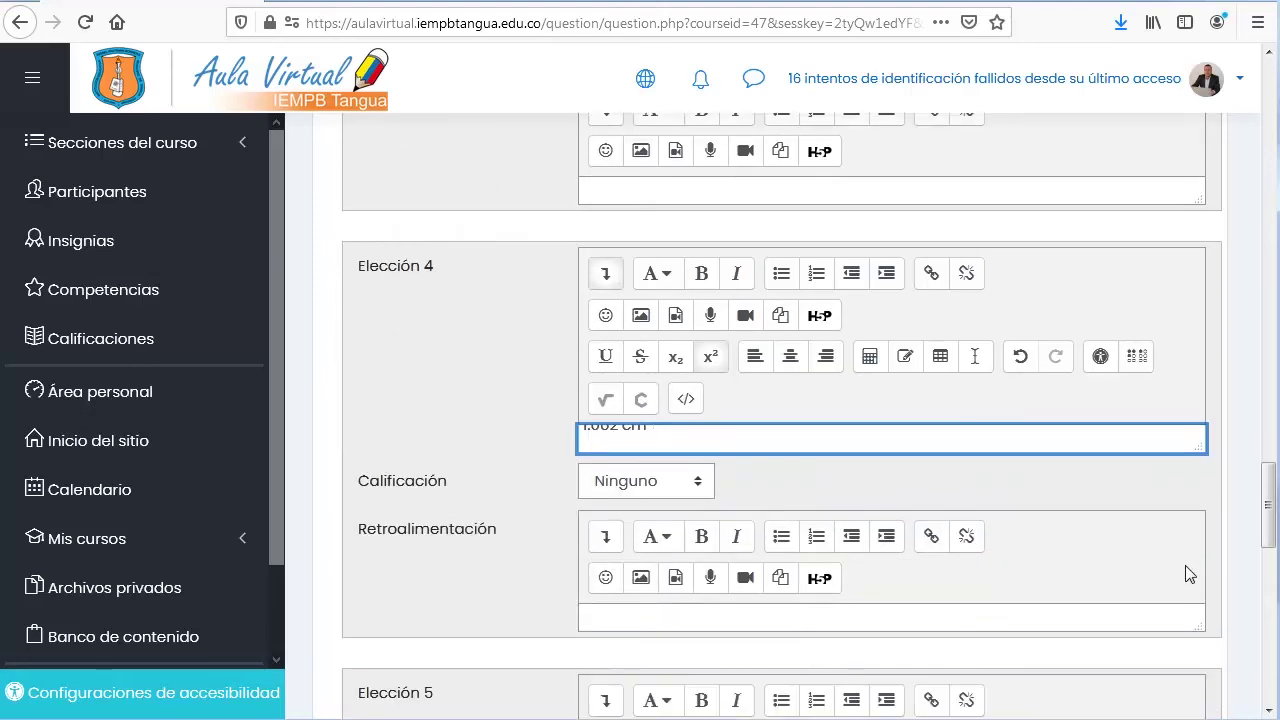
# - Set the Calificación of Elección 1, "1.06 cm3", to 100%
pyautogui.scroll(-5, 1189, 574)
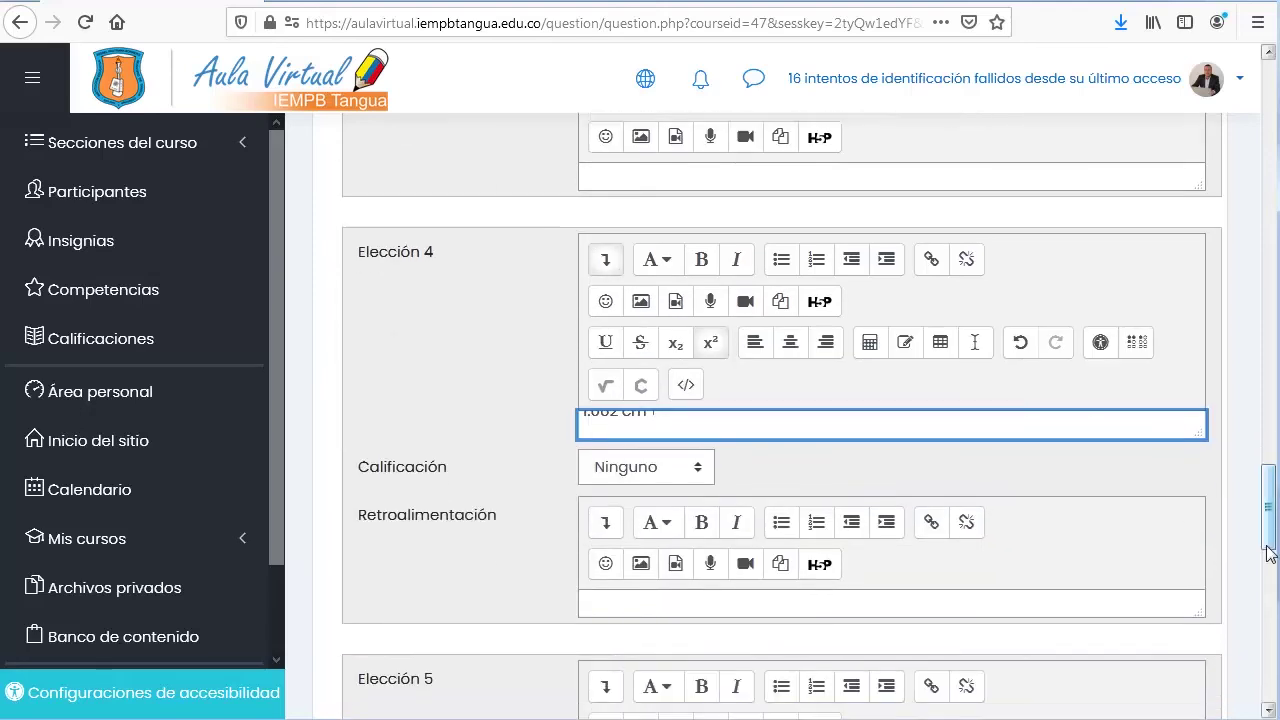
pyautogui.scroll(-1, 1207, 539)
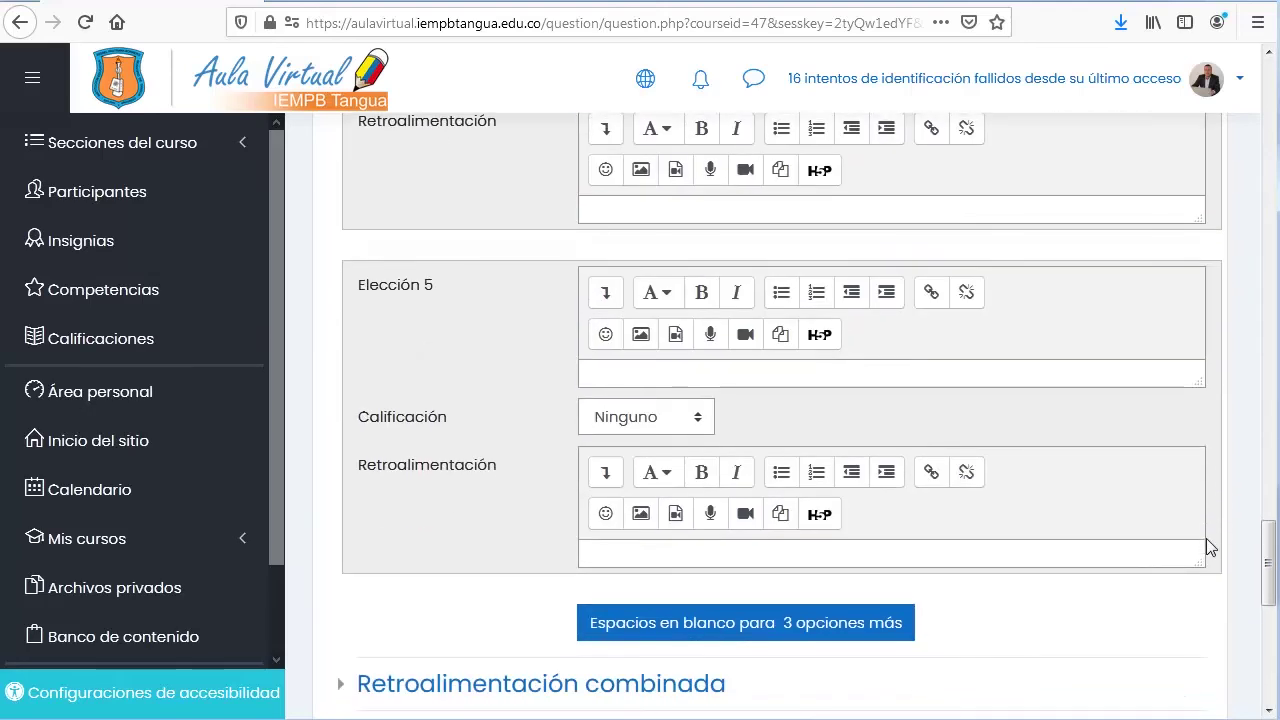
pyautogui.scroll(4, 1207, 539)
pyautogui.scroll(8, 1206, 538)
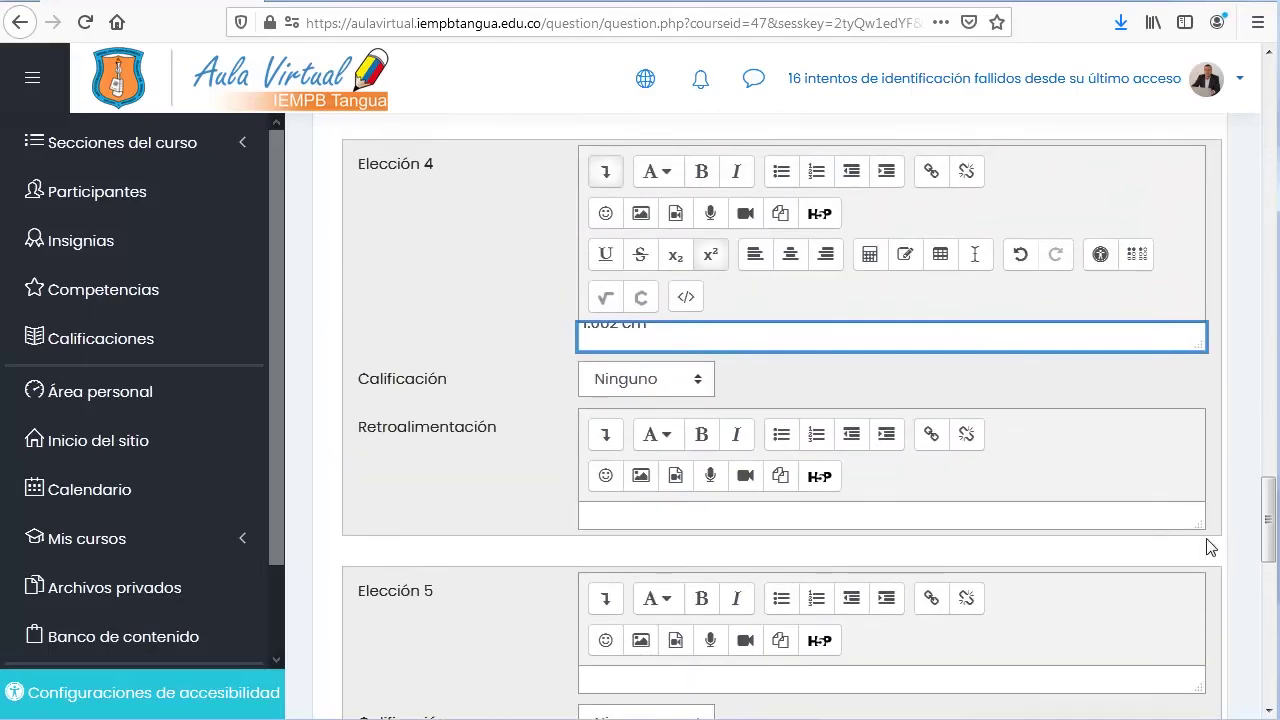
pyautogui.scroll(7, 1205, 538)
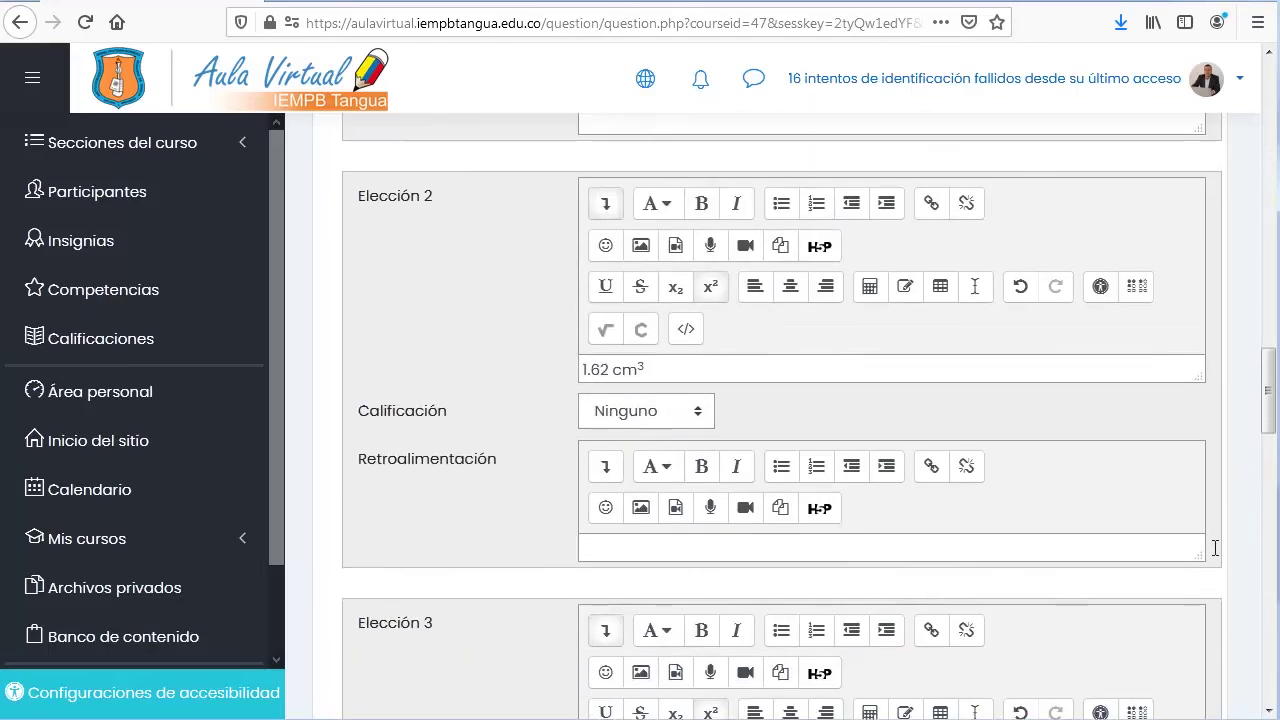
pyautogui.scroll(4, 1205, 538)
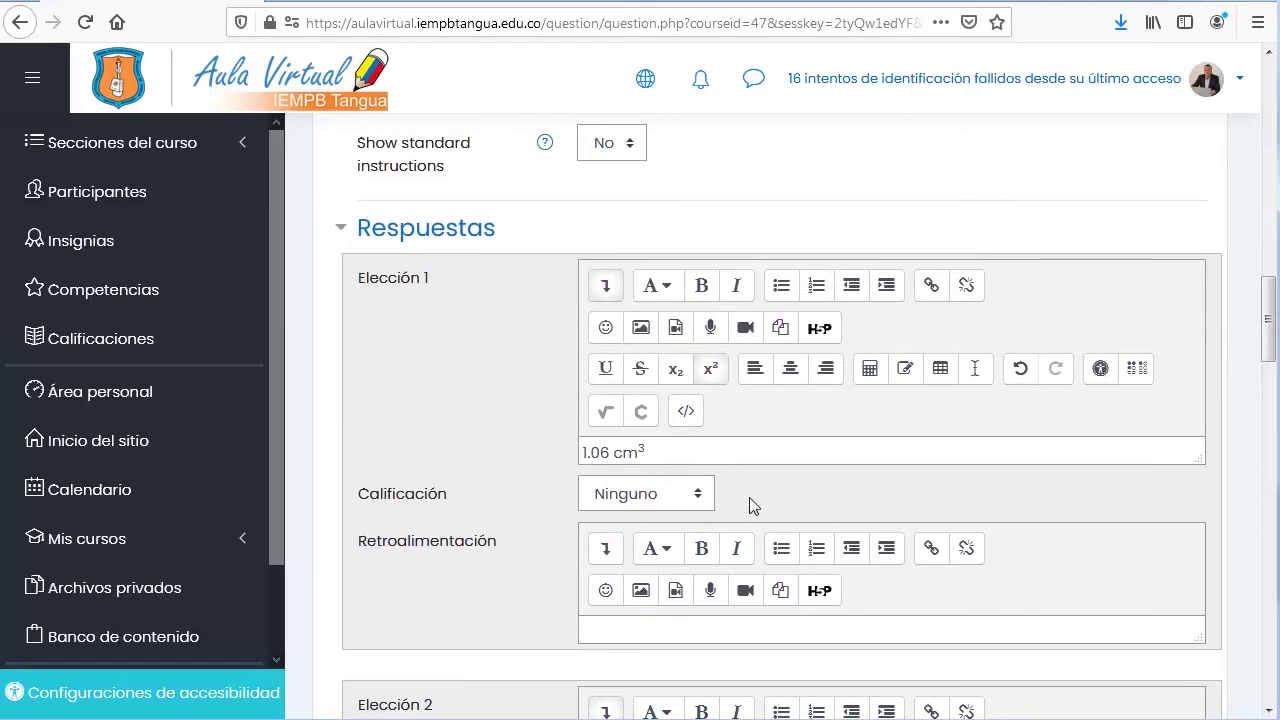
pyautogui.click(698, 494)
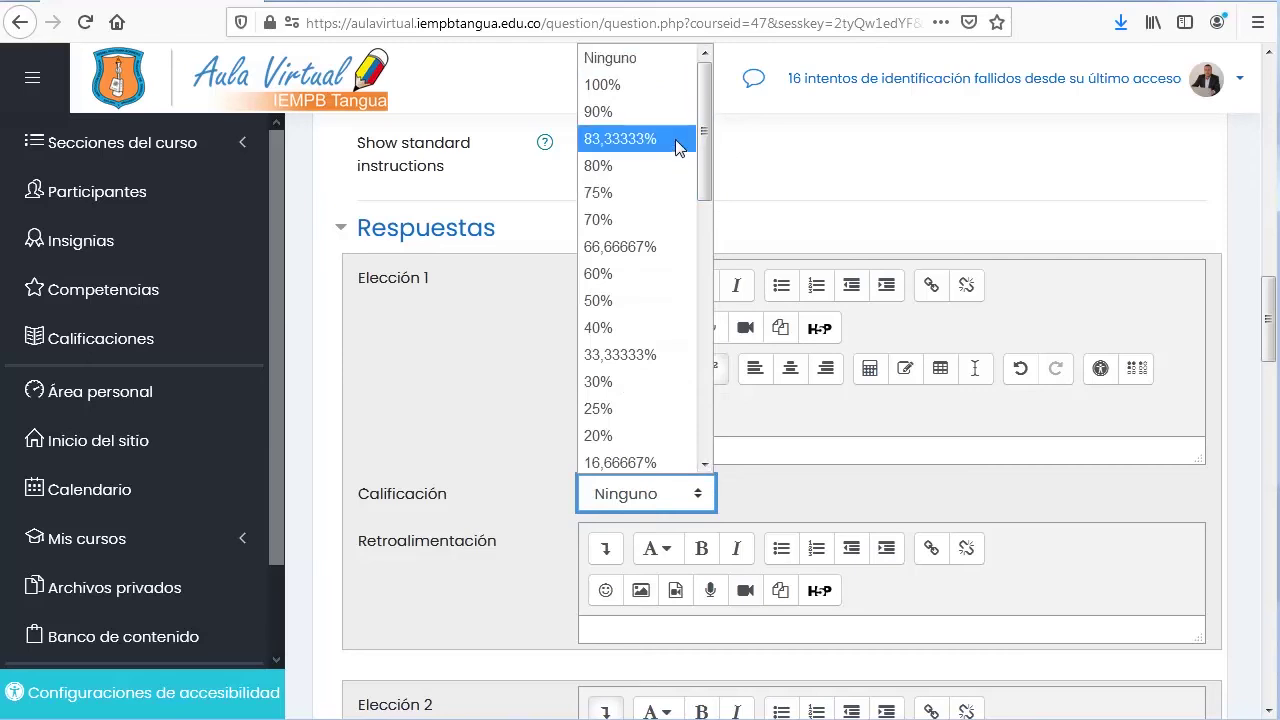
pyautogui.click(635, 84)
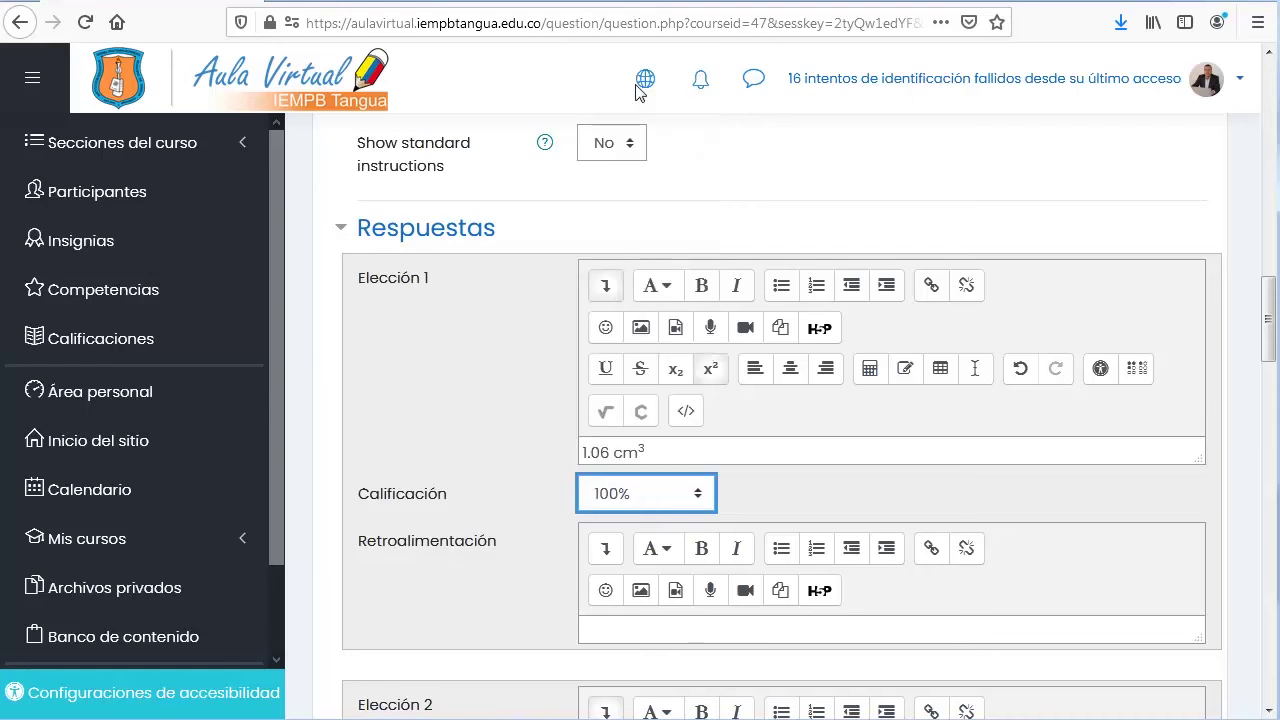
pyautogui.click(1229, 509)
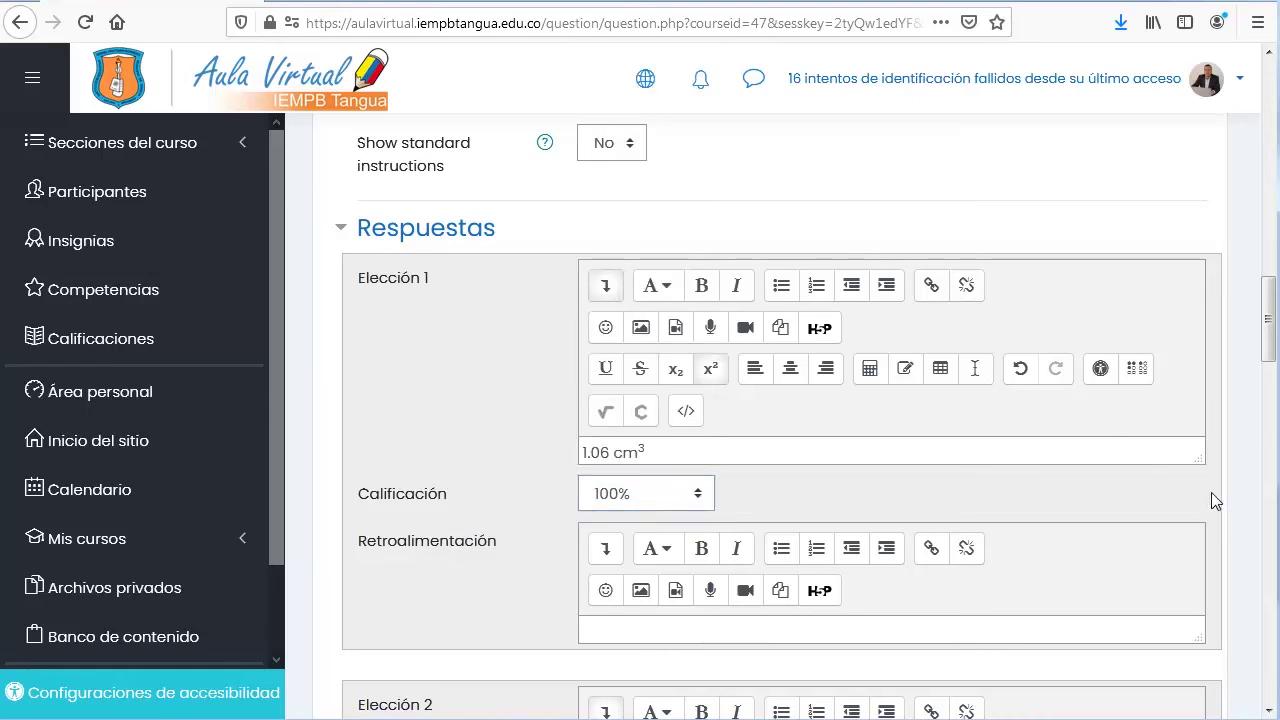
# - Save the changes to MAGNITUDES_FISICAS_02 and continue editing the question
pyautogui.scroll(-2, 1212, 503)
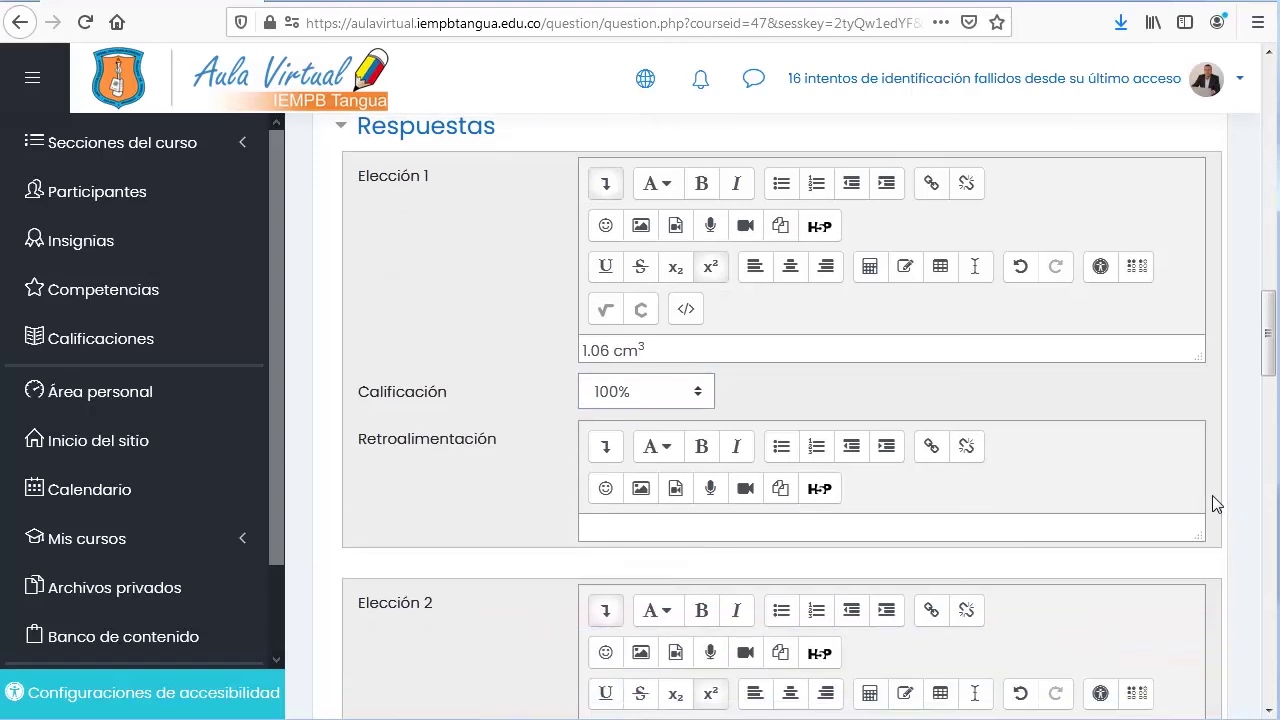
pyautogui.scroll(-20, 1212, 496)
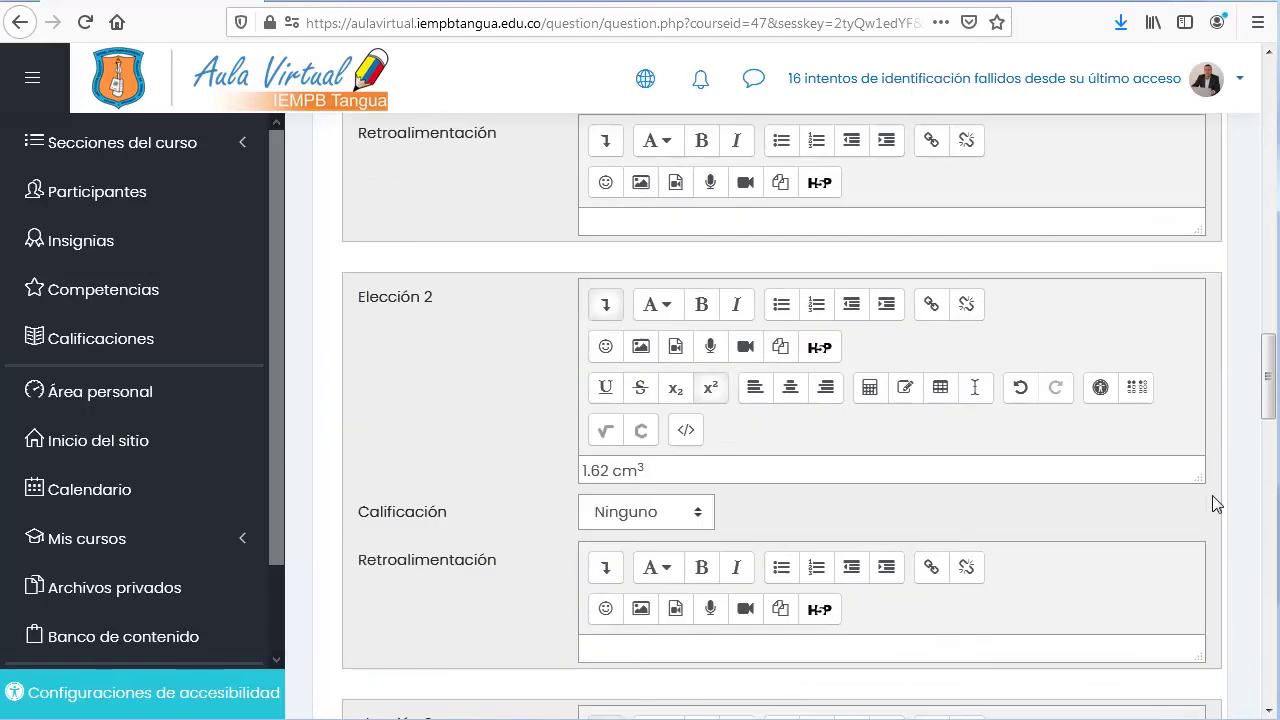
pyautogui.scroll(-15, 1213, 495)
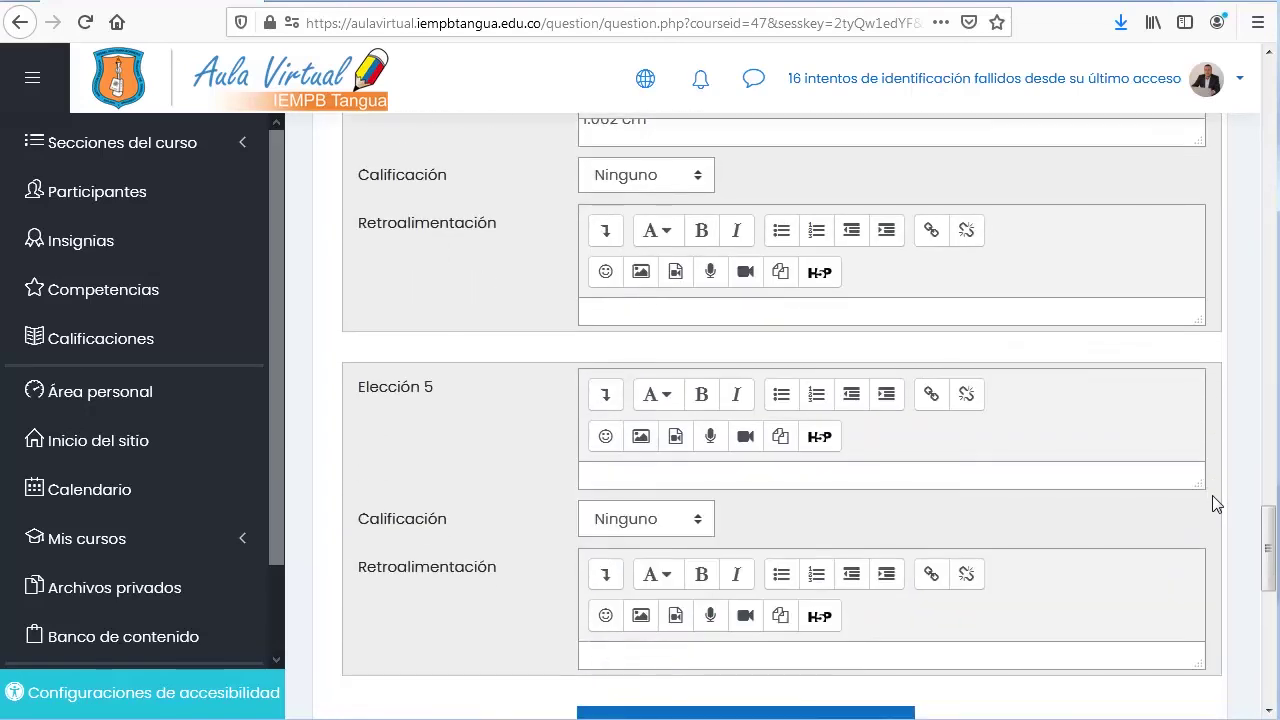
pyautogui.scroll(-4, 1216, 504)
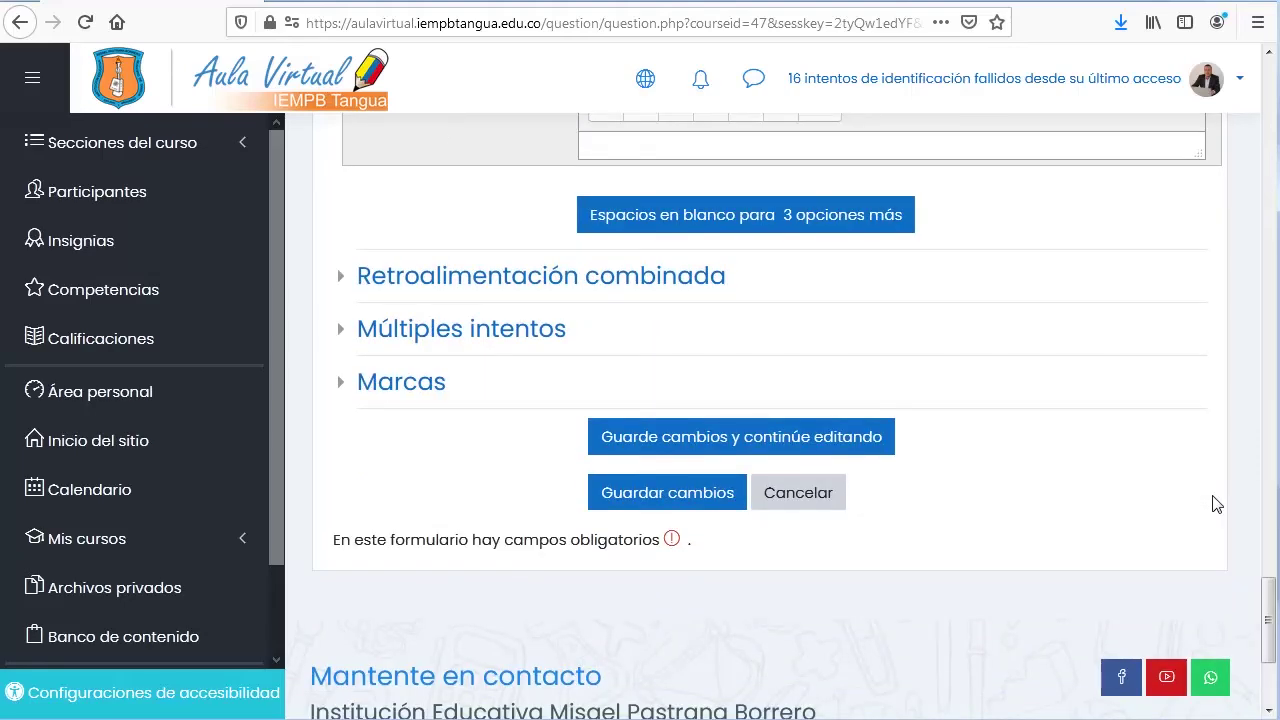
pyautogui.click(737, 447)
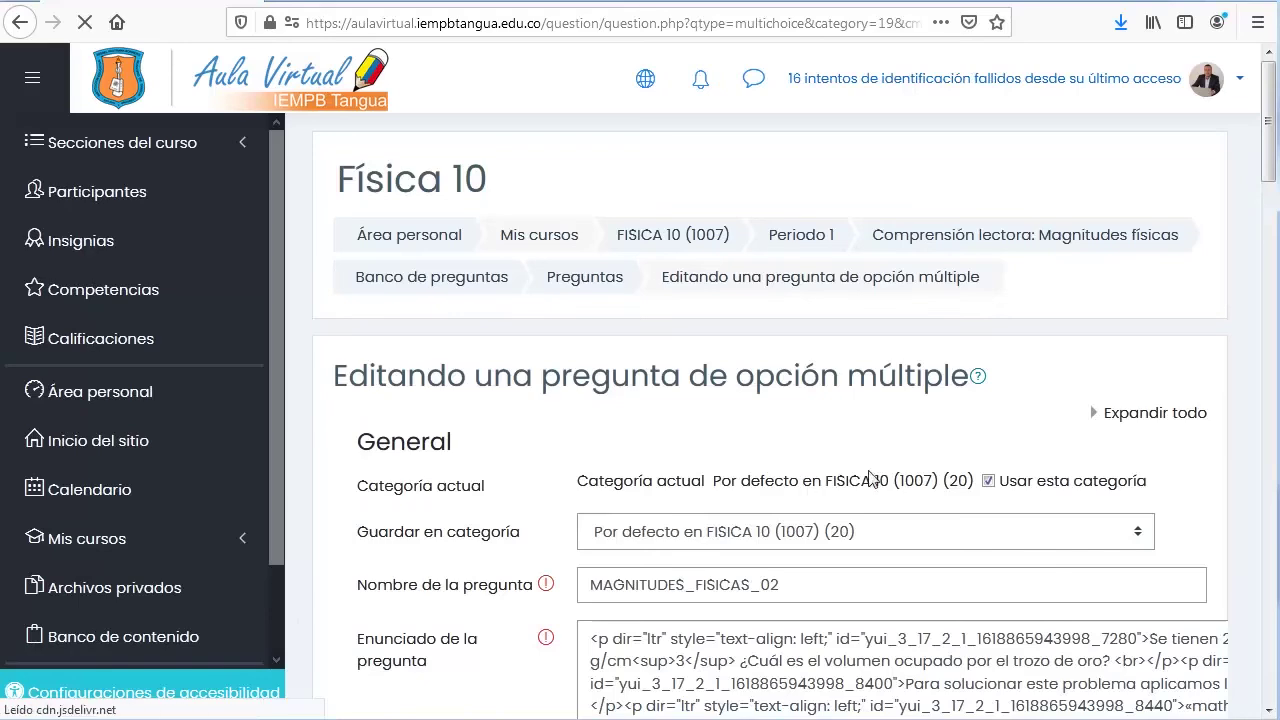
# - Preview MAGNITUDES_FISICAS_02 and review its statement, equations and answer options
pyautogui.scroll(-15, 1071, 534)
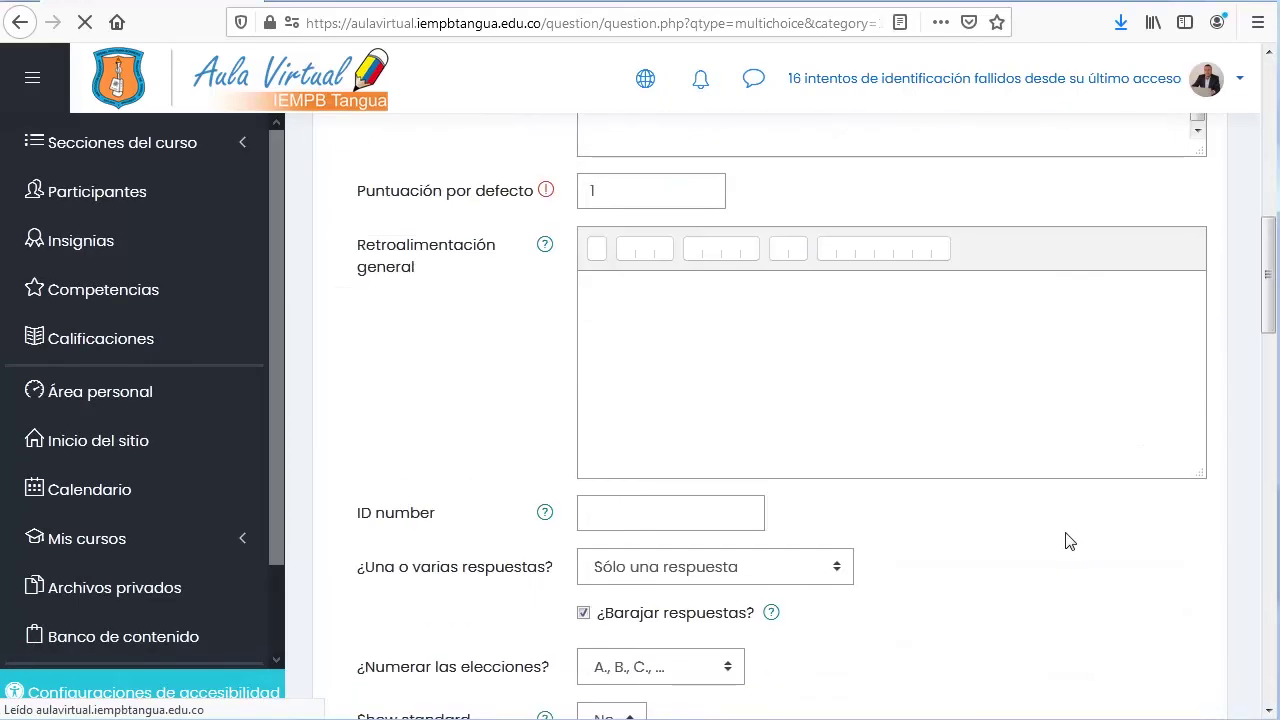
pyautogui.scroll(-10, 1068, 541)
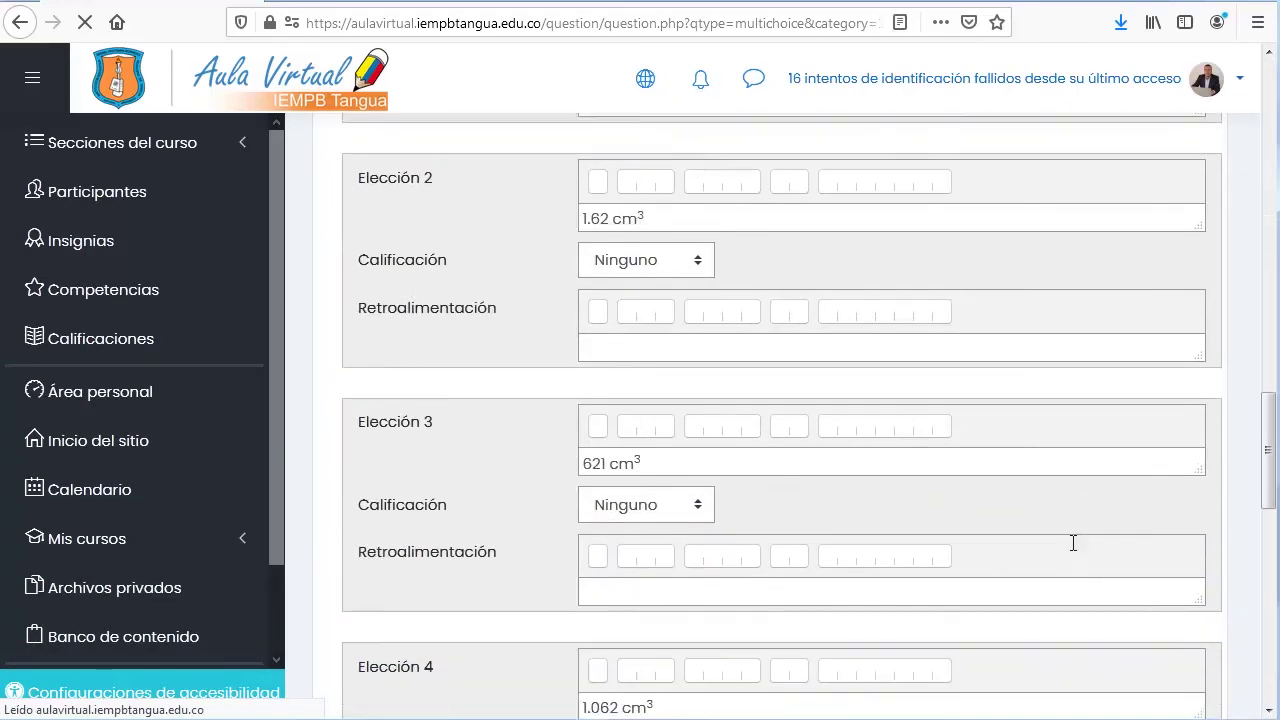
pyautogui.scroll(-6, 1068, 541)
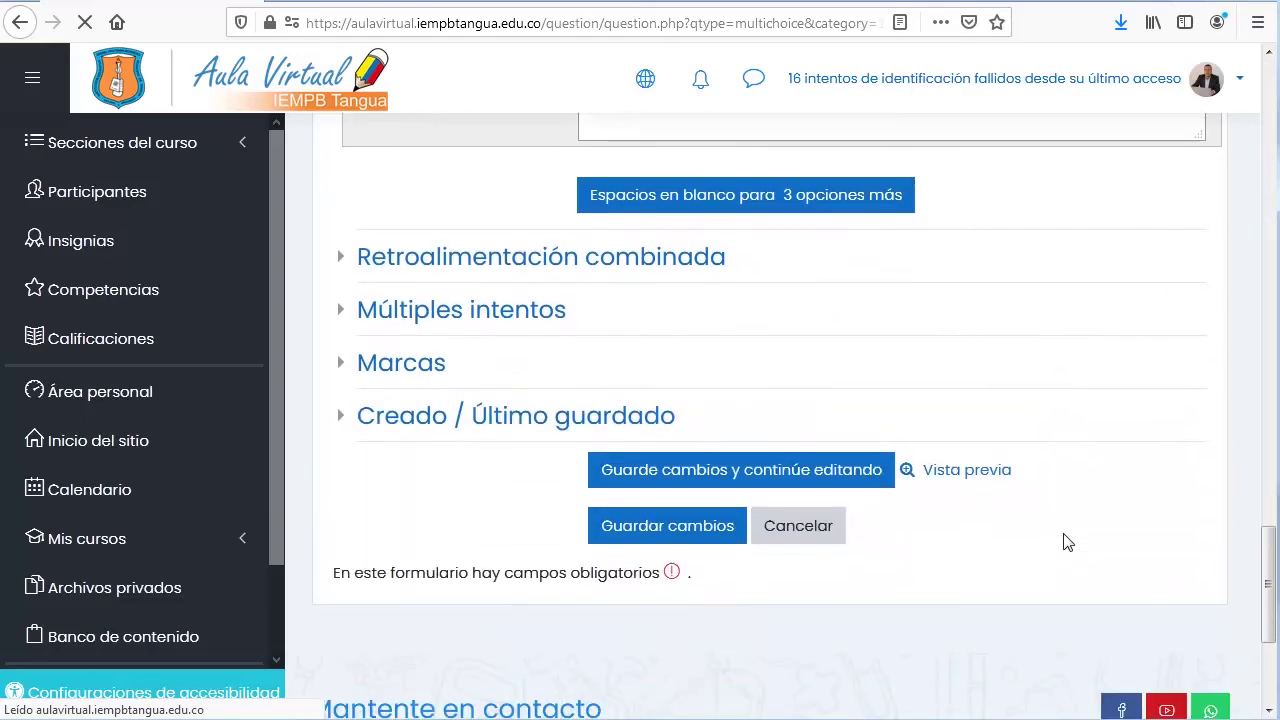
pyautogui.click(963, 478)
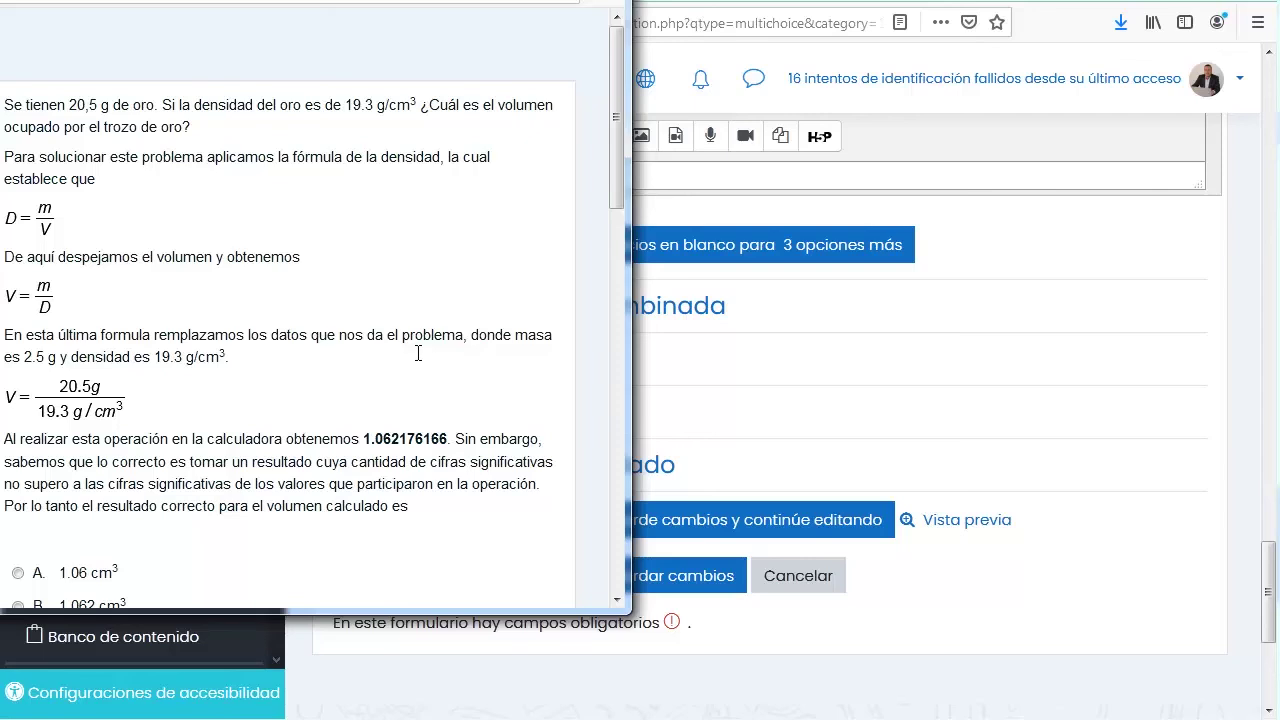
pyautogui.scroll(-5, 418, 353)
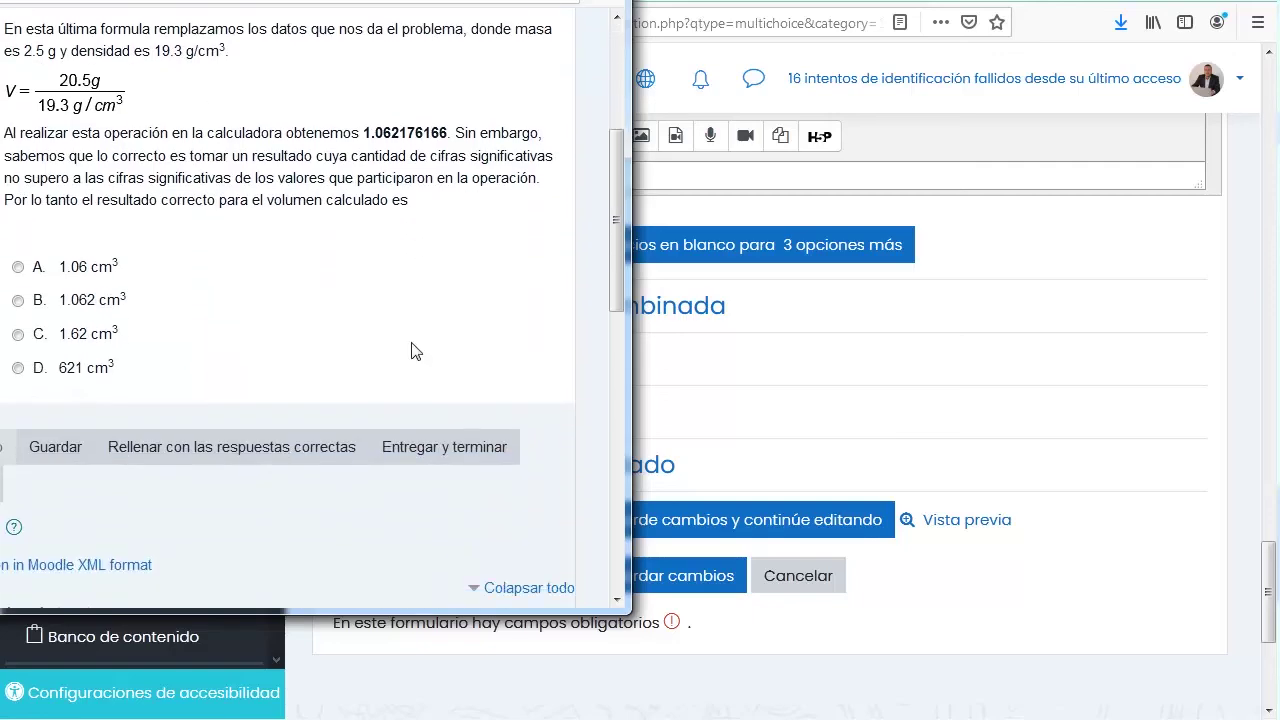
pyautogui.scroll(2, 415, 352)
pyautogui.scroll(1, 415, 352)
pyautogui.scroll(5, 415, 352)
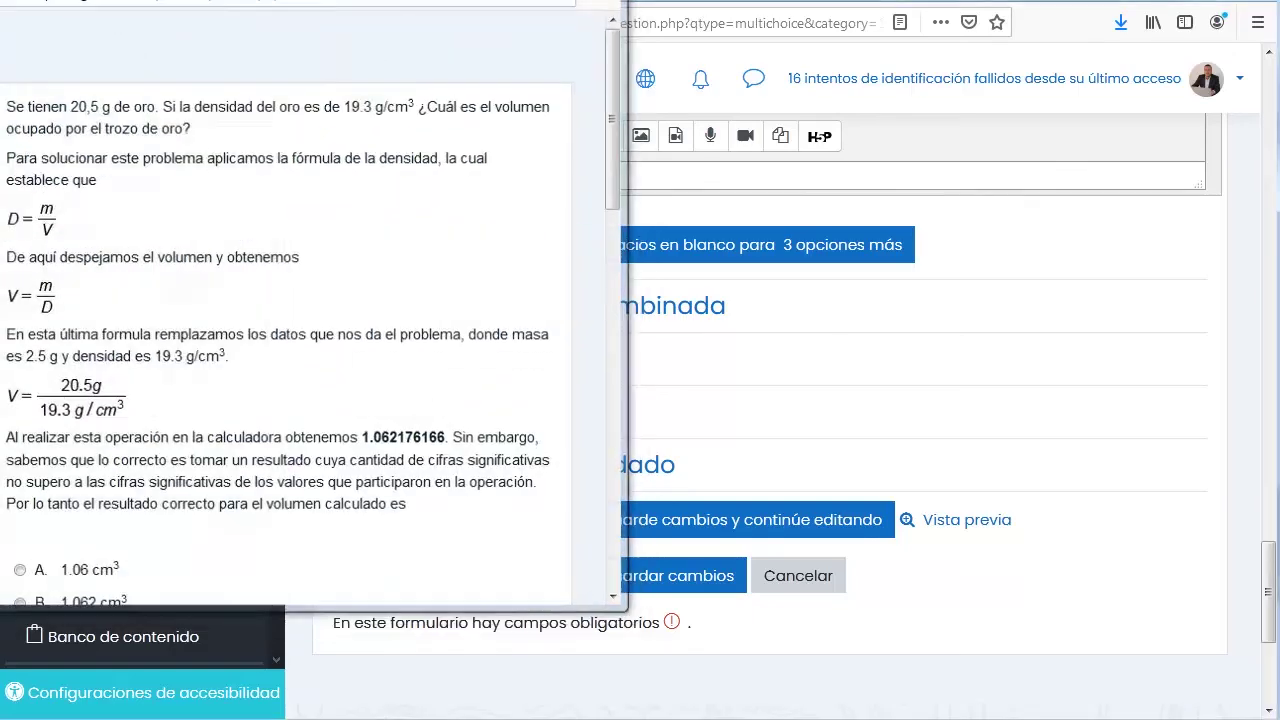
# - Leave the preview and save the question, returning to the quiz's question list
pyautogui.click(1051, 452)
pyautogui.click(667, 576)
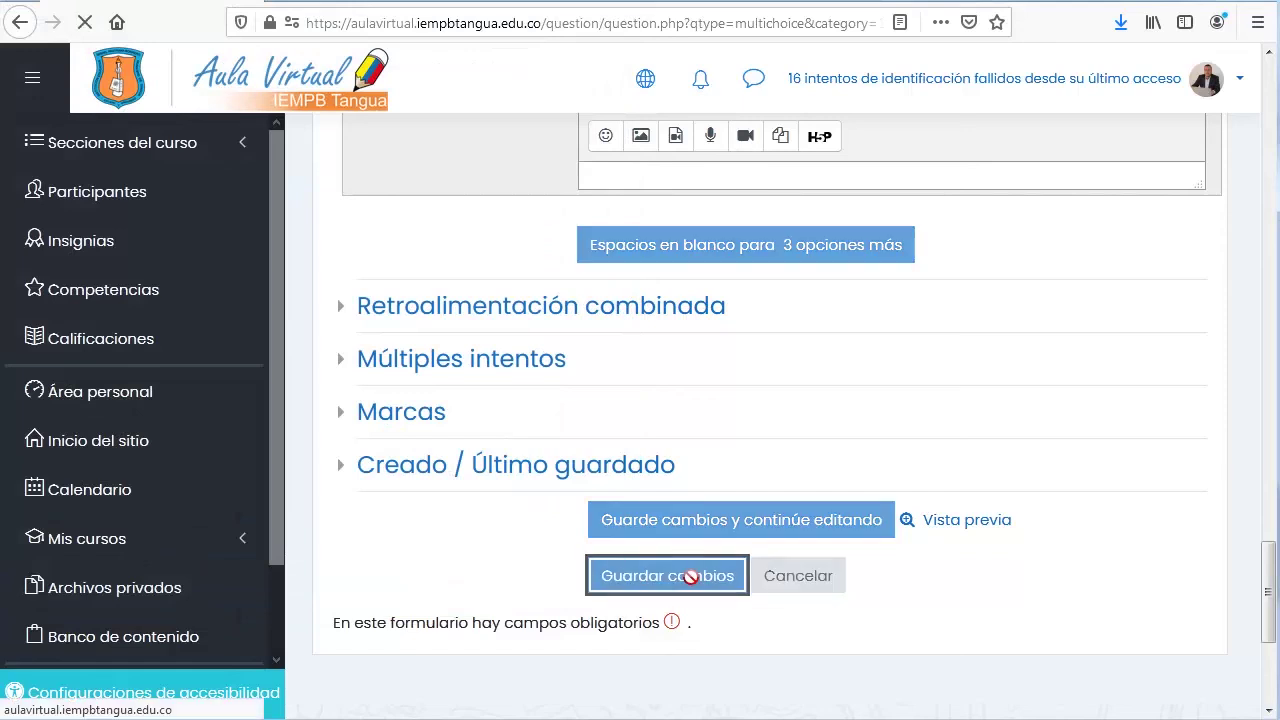
pyautogui.scroll(-2, 690, 576)
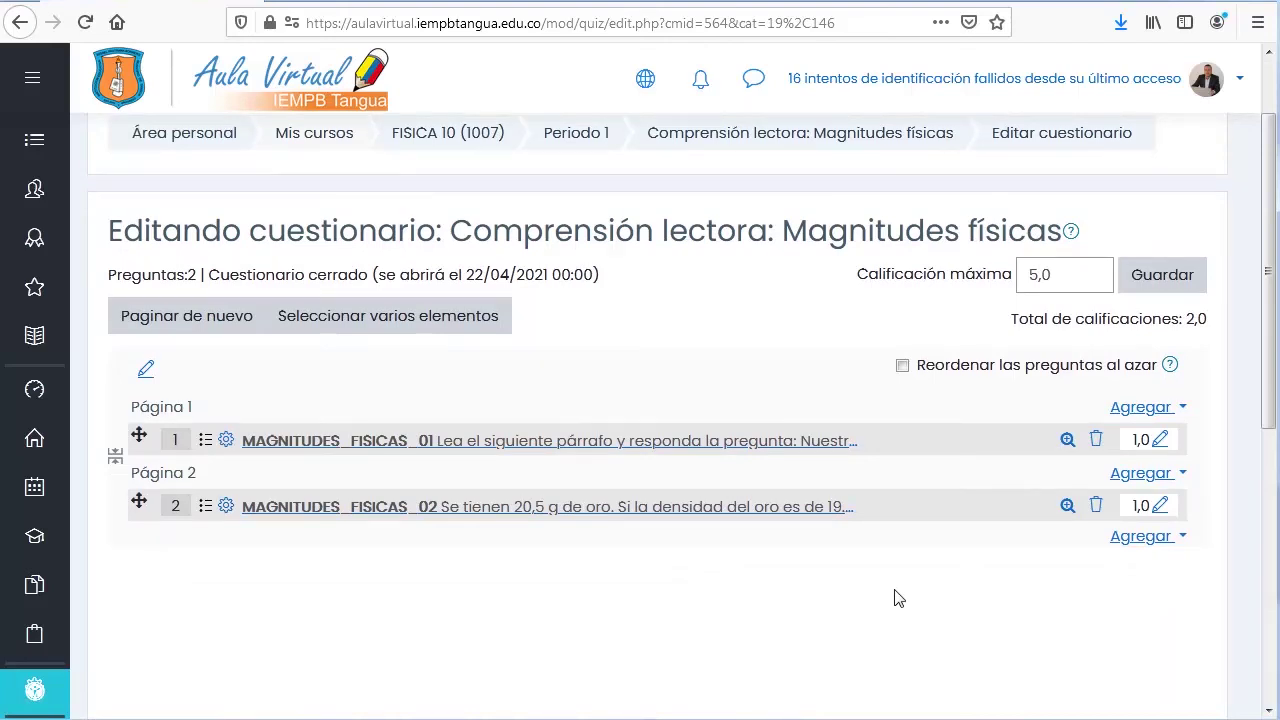
# - Preview MAGNITUDES_FISICAS_01 and check the initial letters of its four answer options
pyautogui.click(1067, 446)
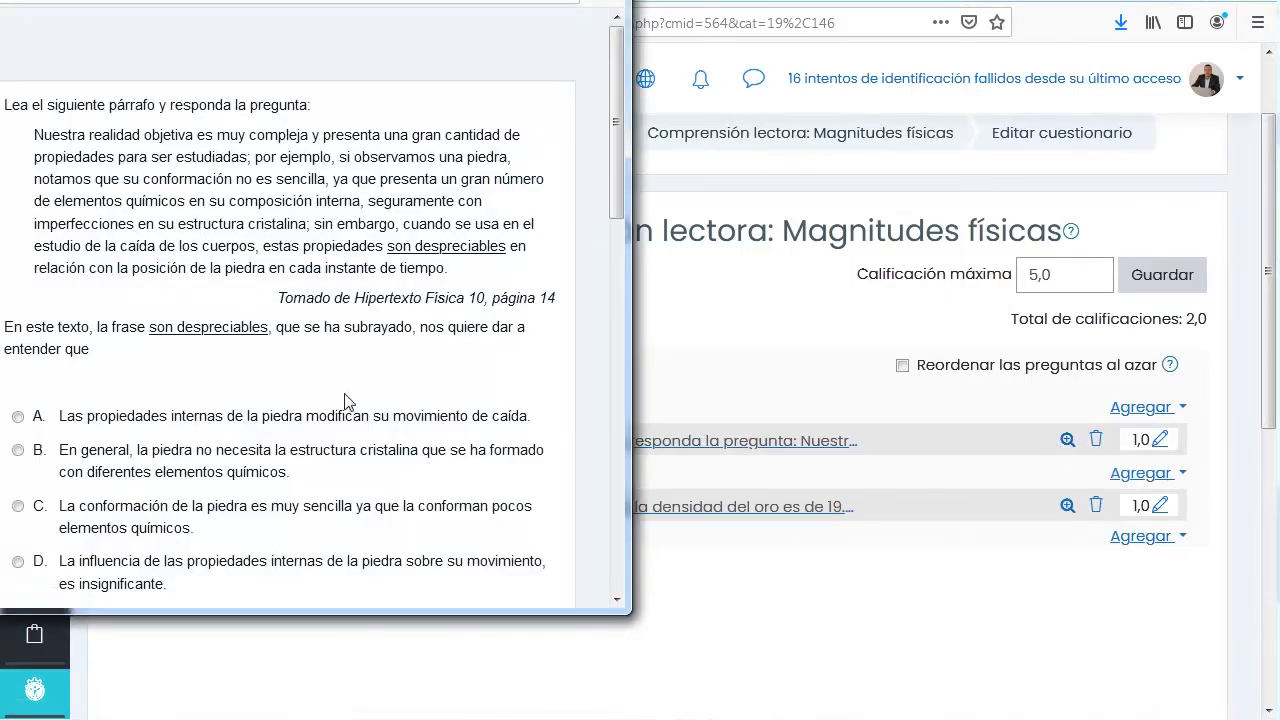
pyautogui.scroll(-2, 344, 401)
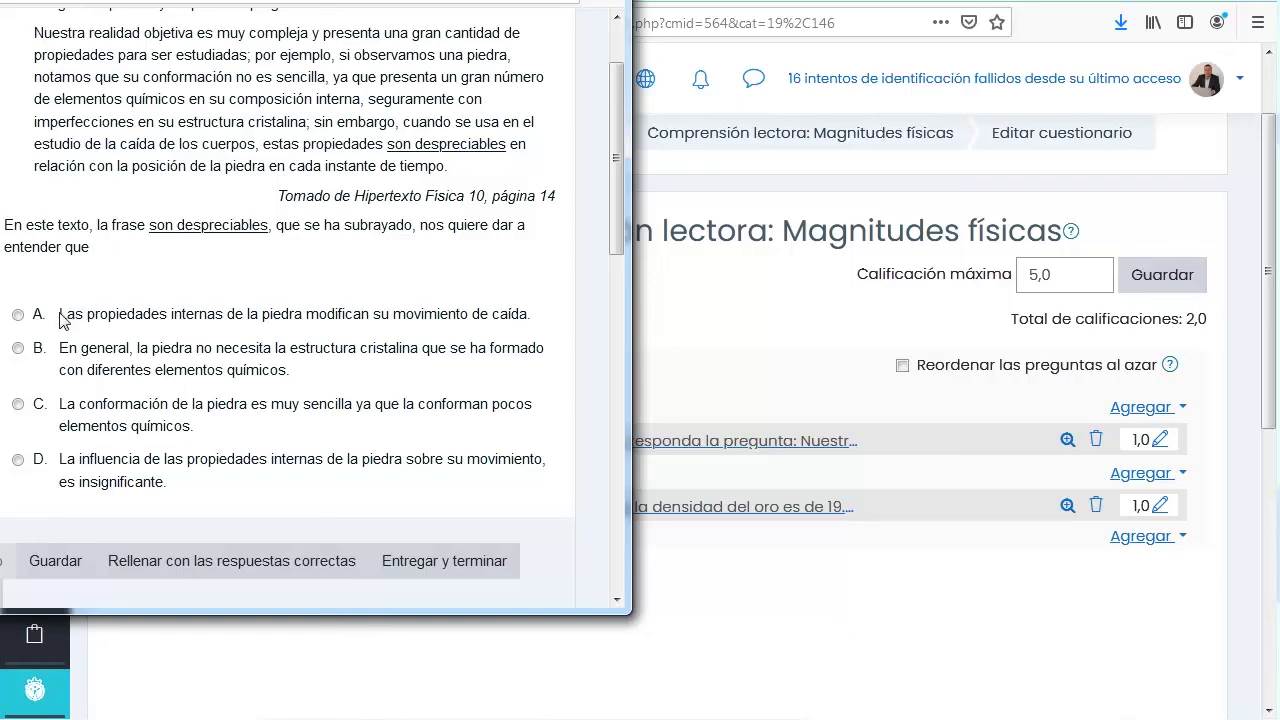
pyautogui.moveTo(60, 320); pyautogui.dragTo(68, 351)
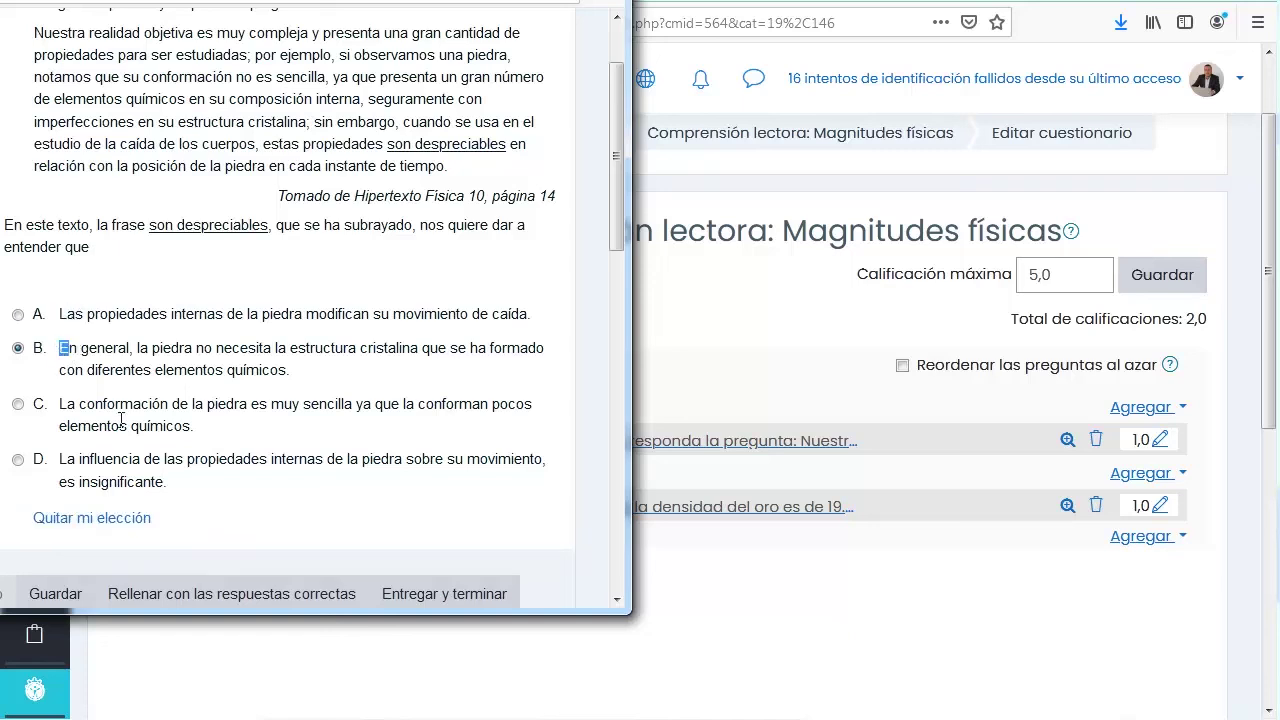
pyautogui.click(57, 406)
pyautogui.moveTo(68, 460); pyautogui.dragTo(60, 460)
pyautogui.click(608, 1)
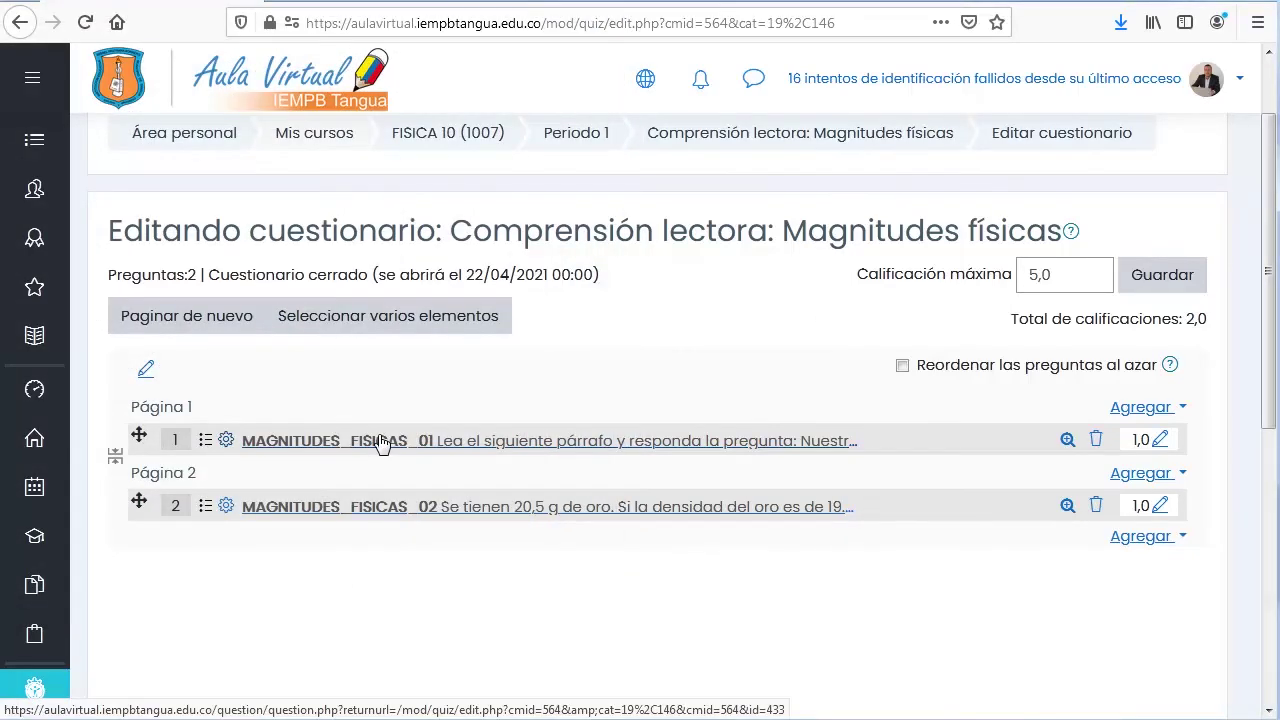
# - Open MAGNITUDES_FISICAS_01 for editing and change the initial "L" of Elección 1 to lowercase "l"
pyautogui.click(227, 441)
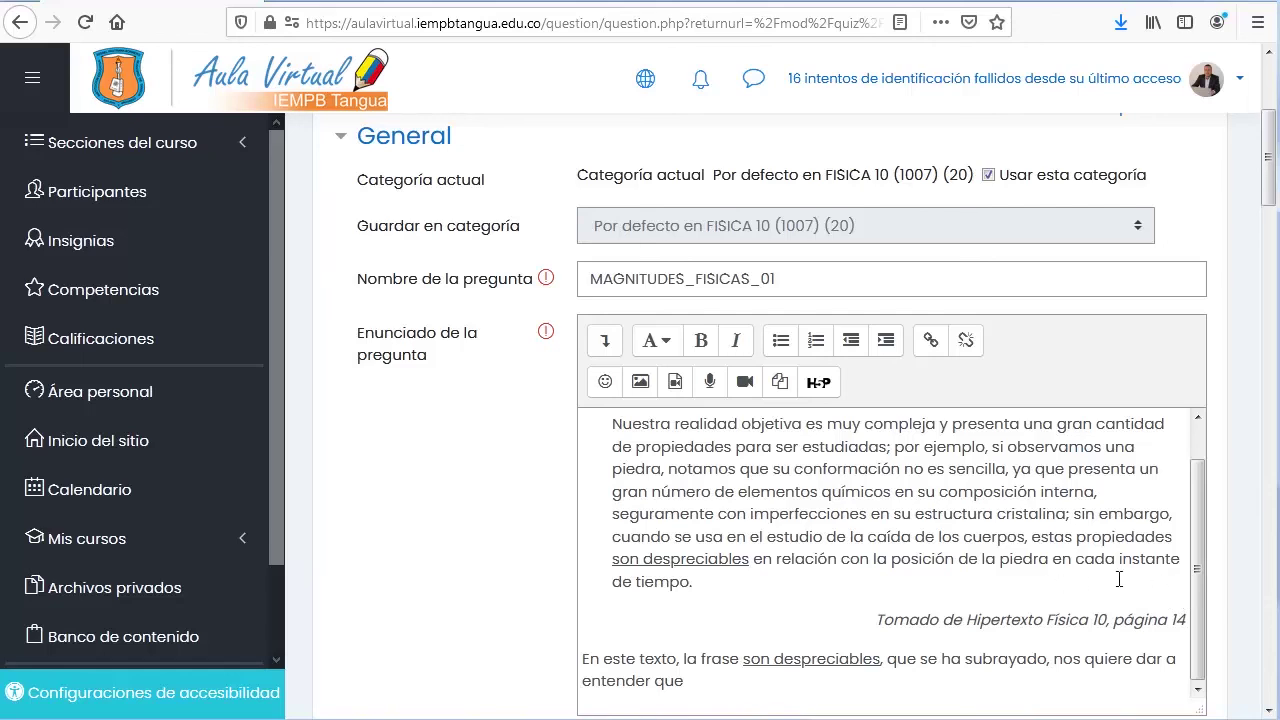
pyautogui.scroll(-6, 1179, 593)
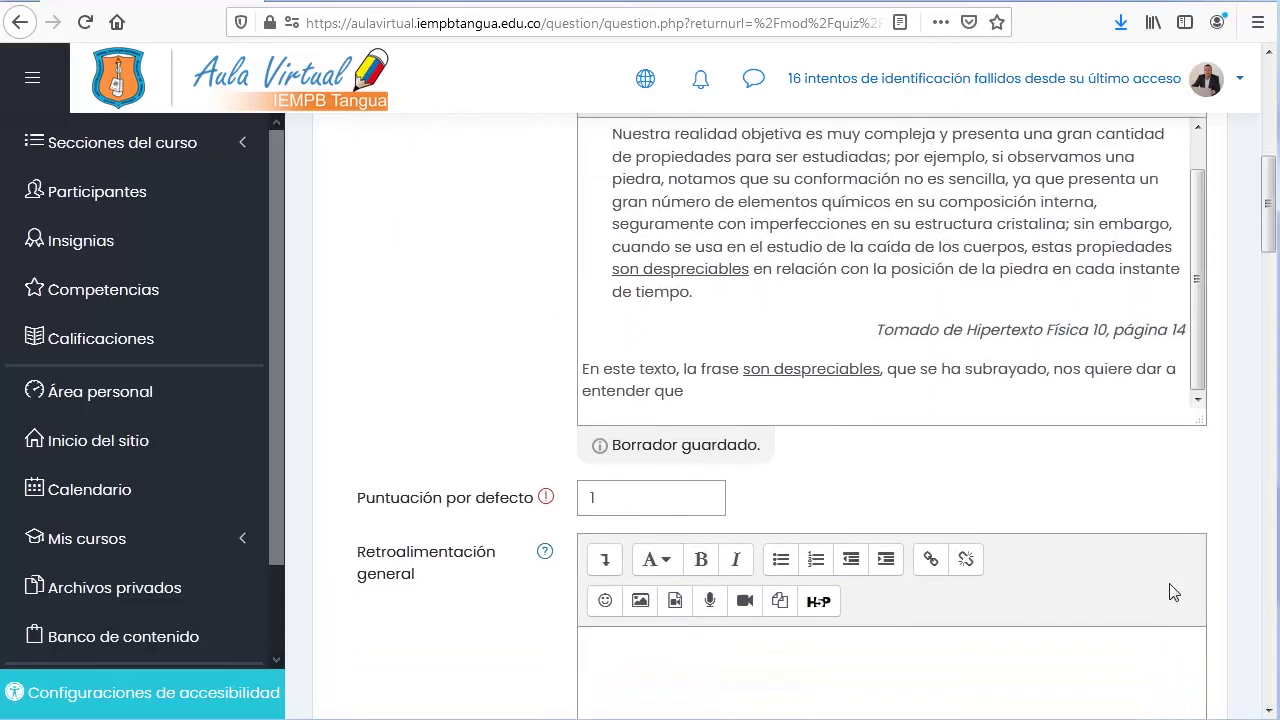
pyautogui.scroll(-1, 1174, 592)
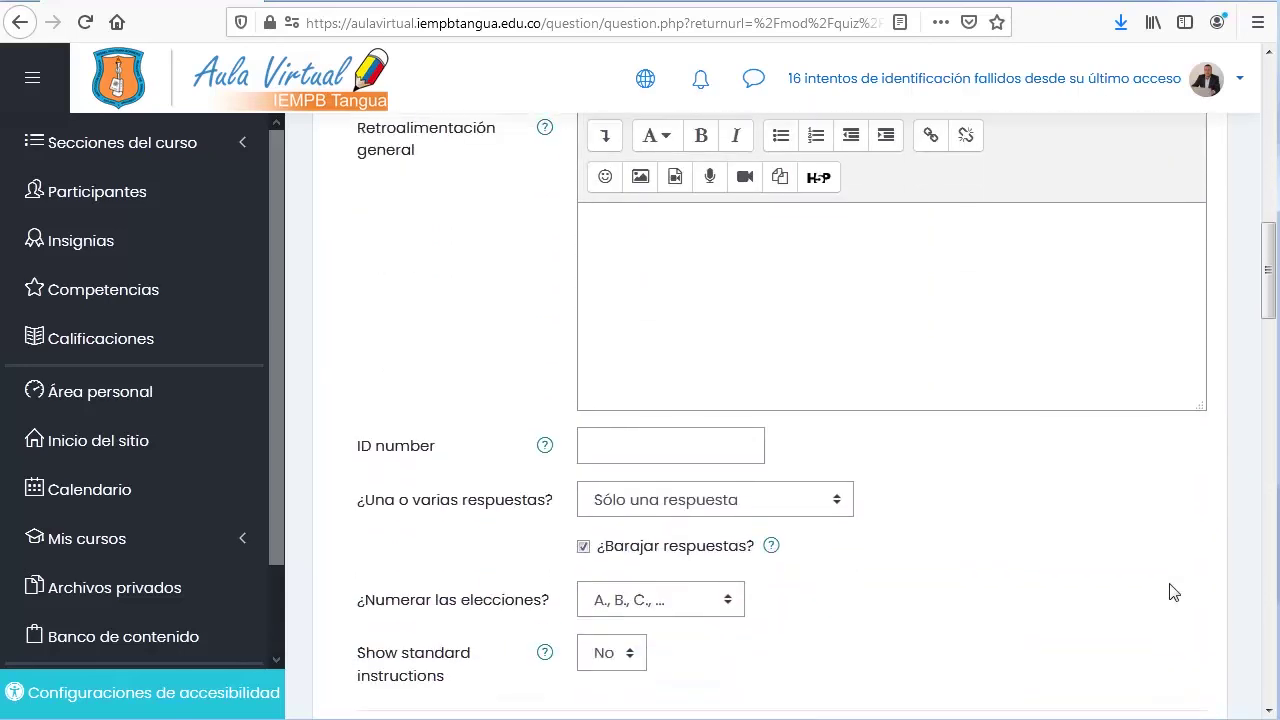
pyautogui.scroll(-4, 1174, 592)
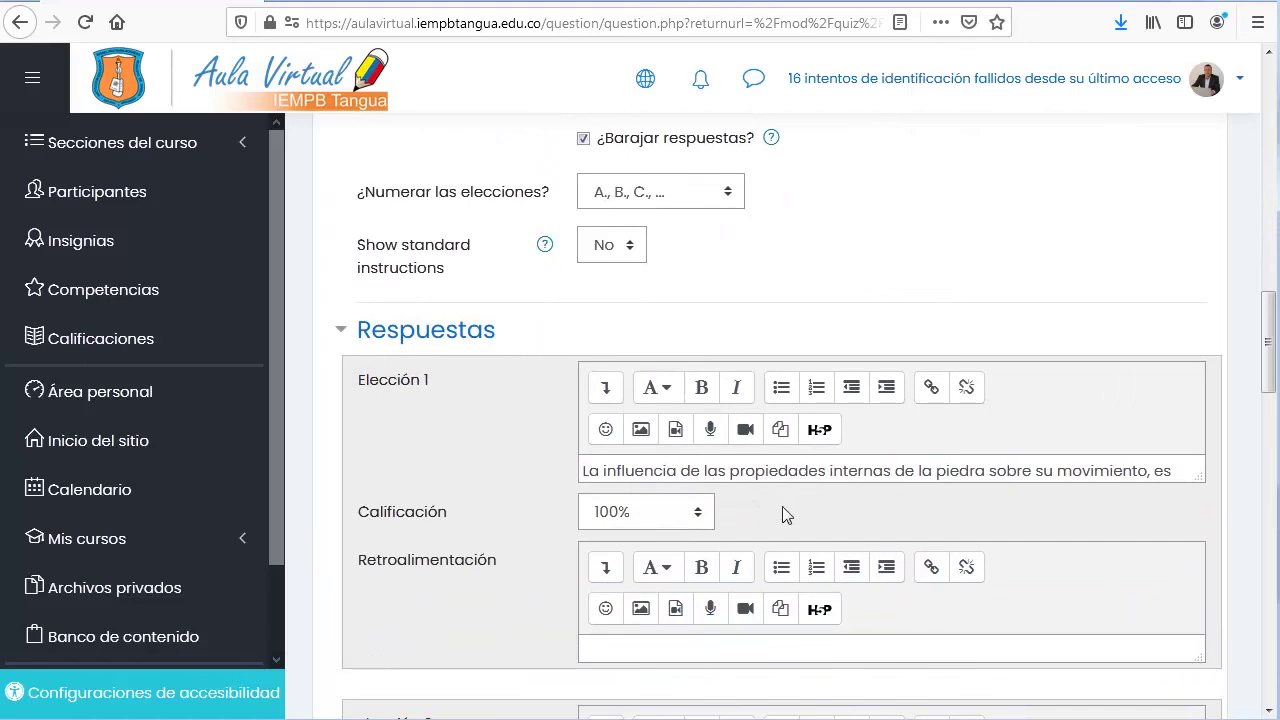
pyautogui.click(585, 470)
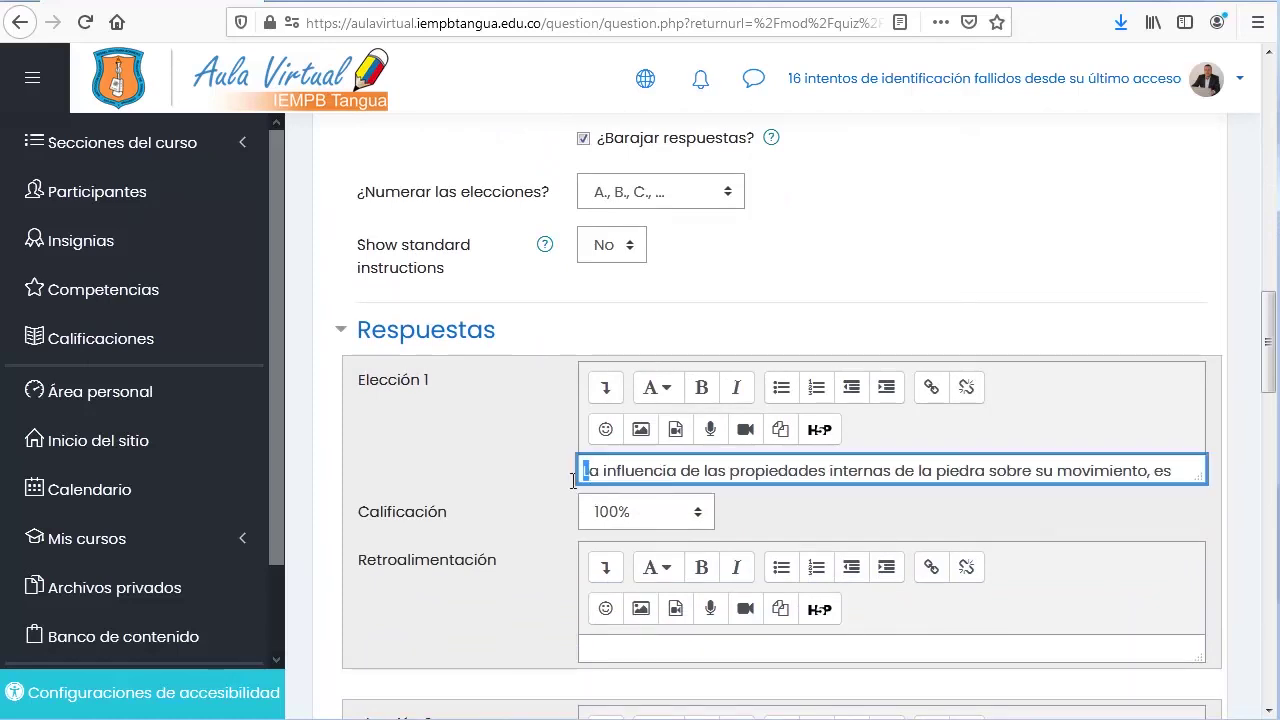
pyautogui.write('l')
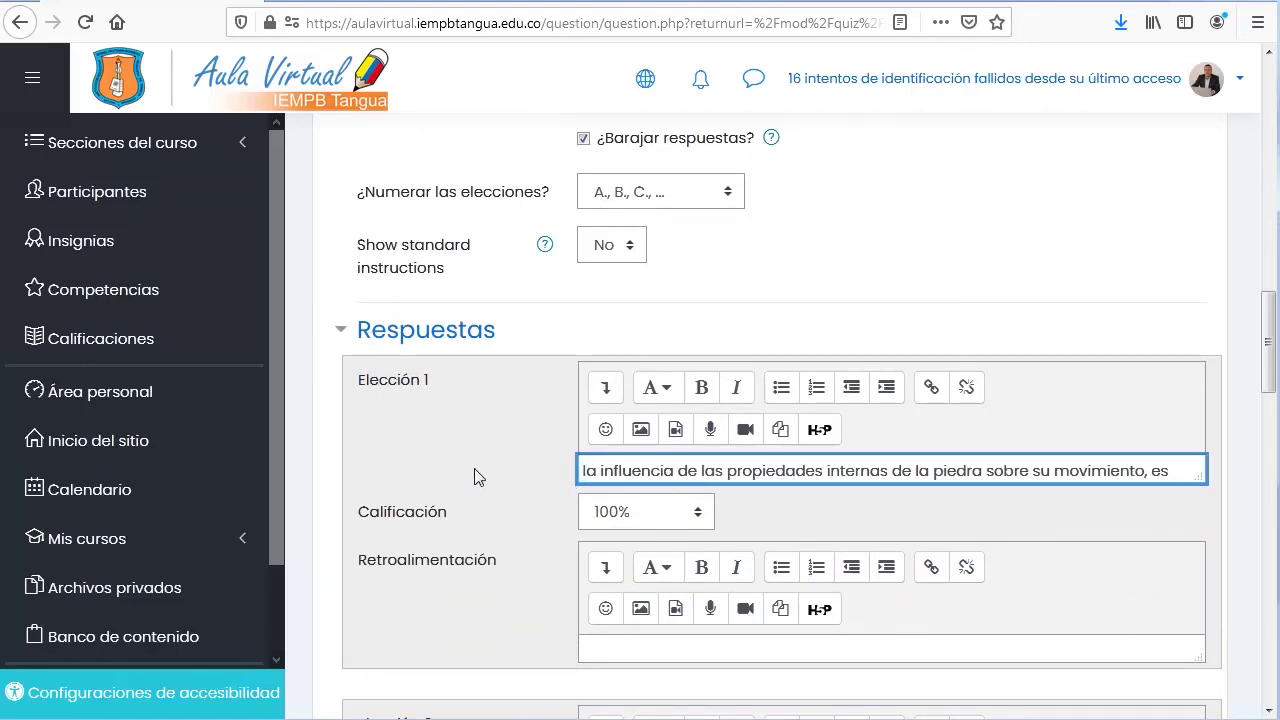
# - Change the initial letters of the remaining answers, up to Elección 4, to lowercase
pyautogui.scroll(-9, 474, 468)
pyautogui.moveTo(583, 586); pyautogui.dragTo(588, 587)
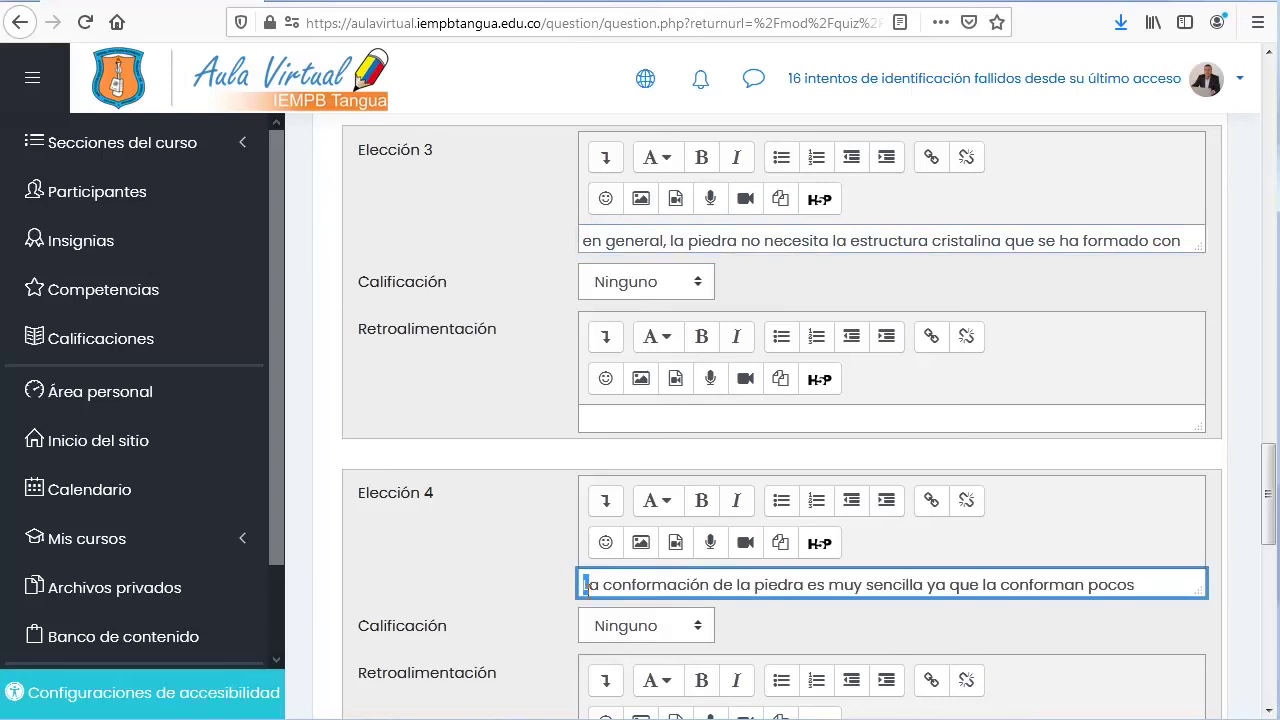
pyautogui.scroll(-5, 1015, 549)
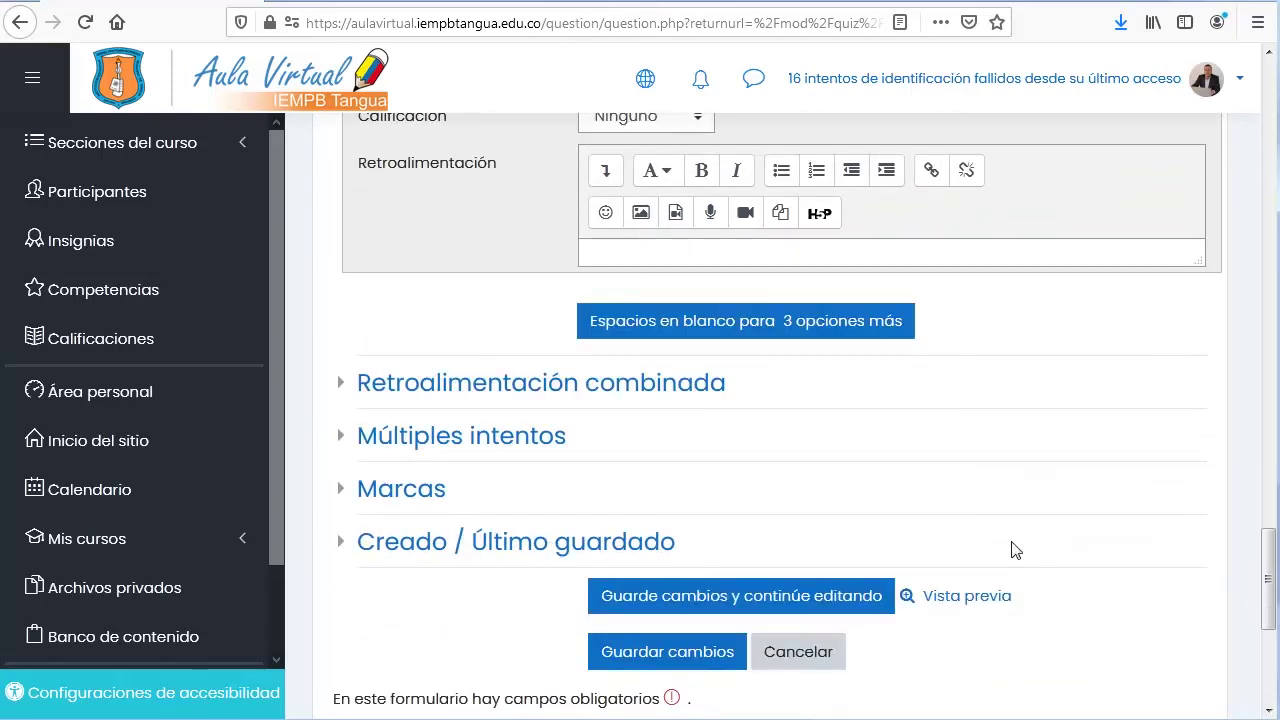
pyautogui.scroll(-1, 1015, 549)
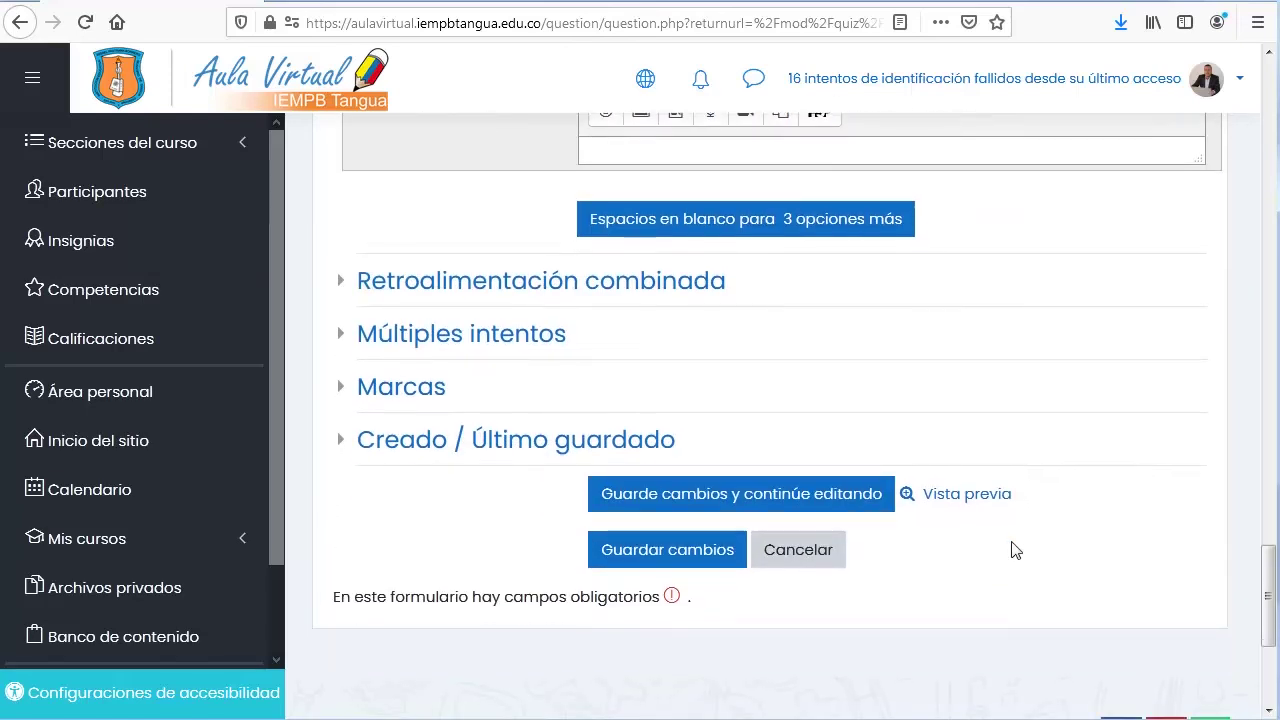
# - Save the changes to MAGNITUDES_FISICAS_01 while continuing to edit, and preview the question to check its four answer options
pyautogui.click(755, 505)
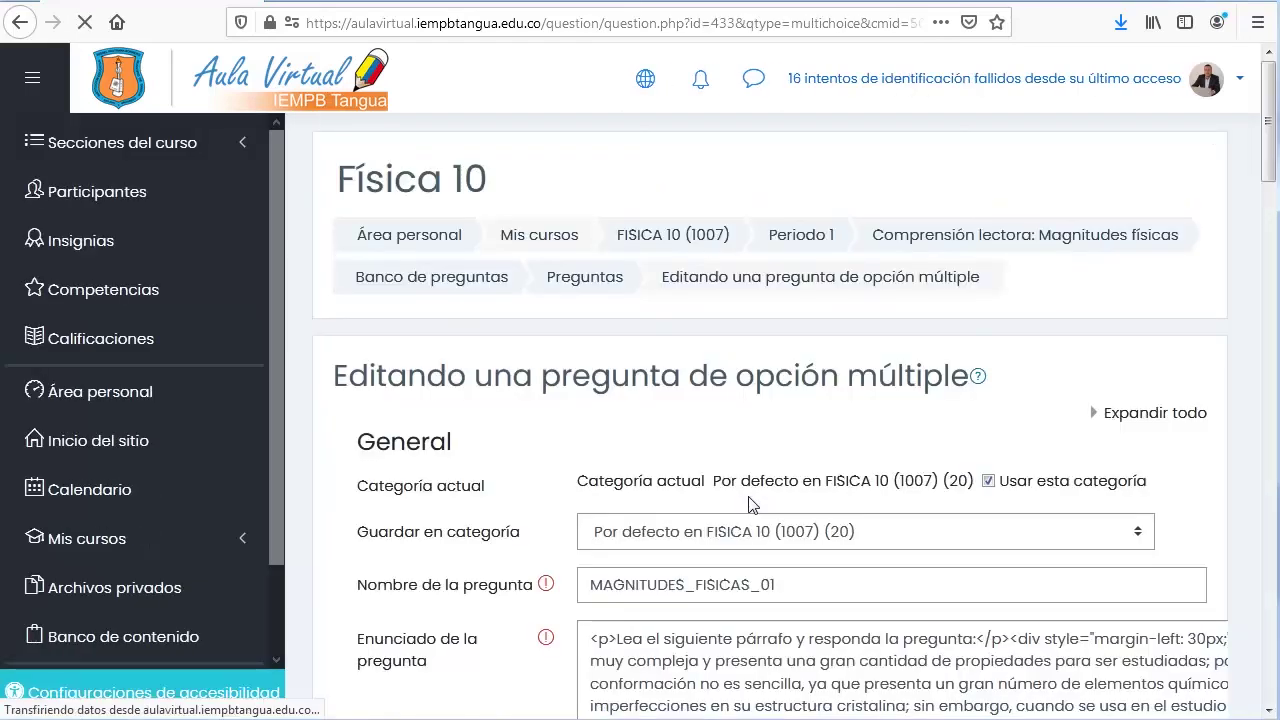
pyautogui.scroll(-15, 1133, 513)
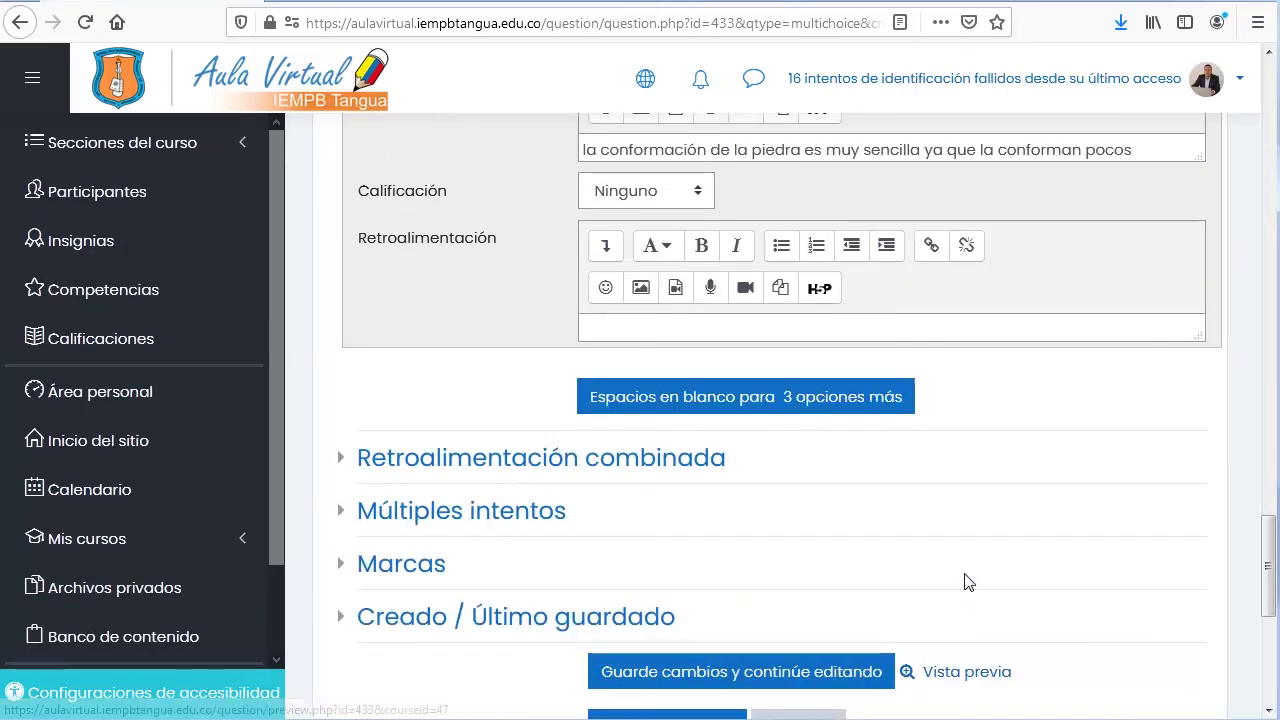
pyautogui.click(955, 673)
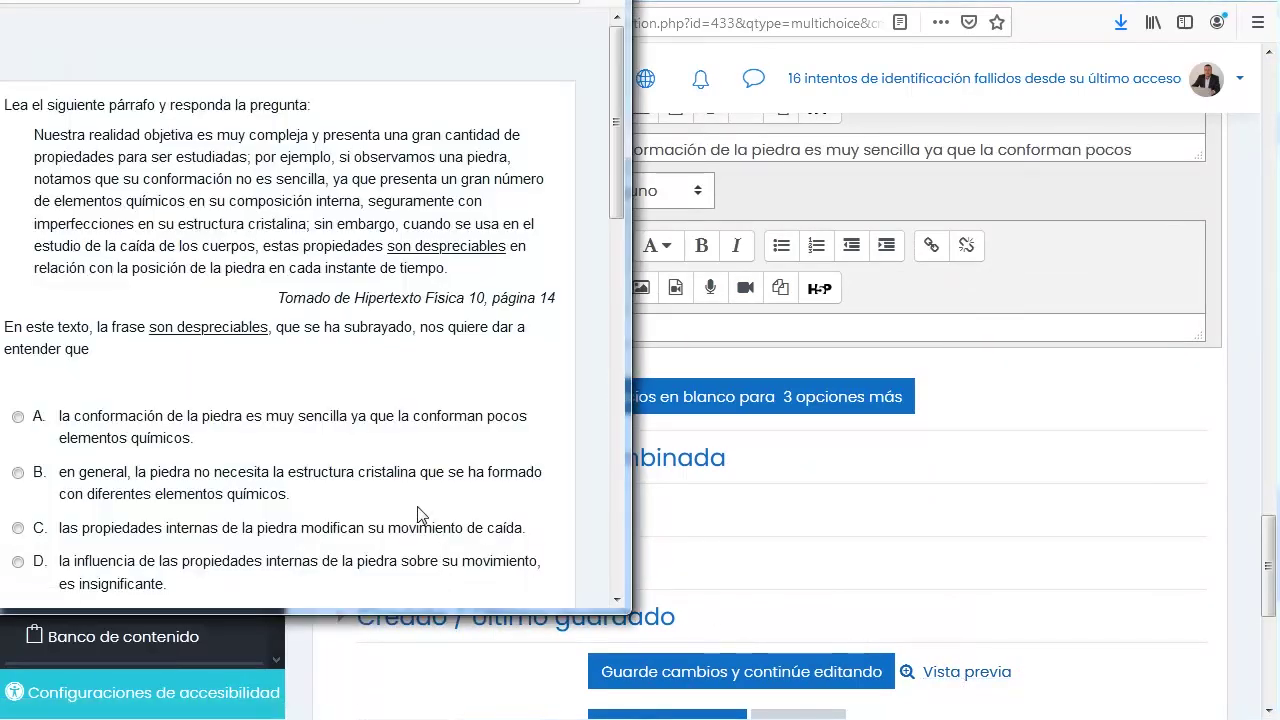
pyautogui.scroll(-2, 418, 505)
pyautogui.scroll(1, 420, 490)
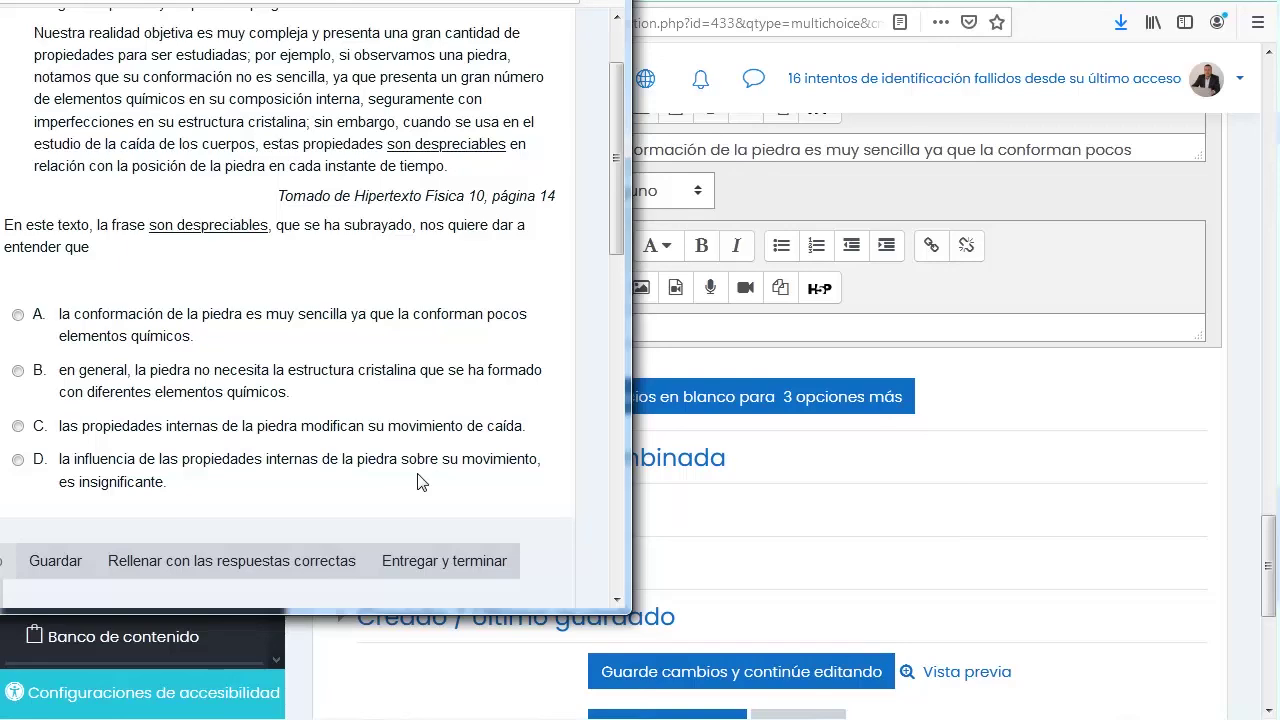
# - Close the preview and save MAGNITUDES_FISICAS_01, going back to the list of questions in the quiz
pyautogui.click(604, 1)
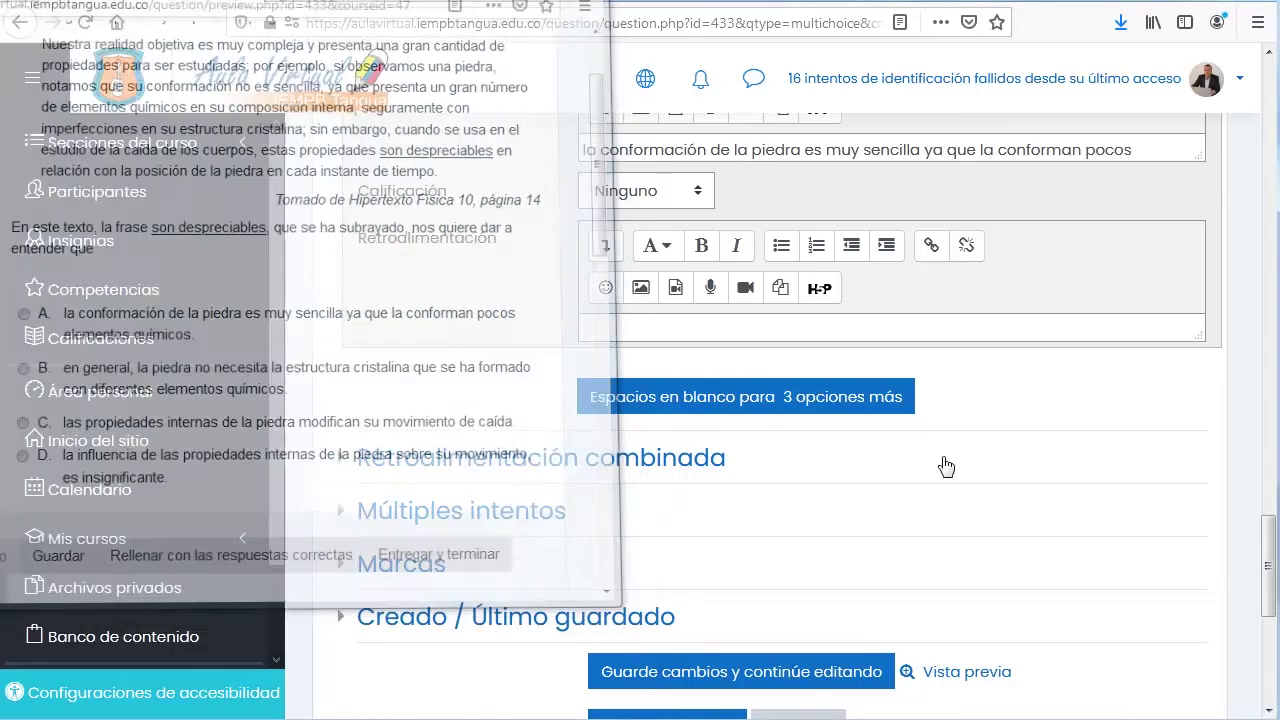
pyautogui.scroll(-1, 900, 557)
pyautogui.click(660, 626)
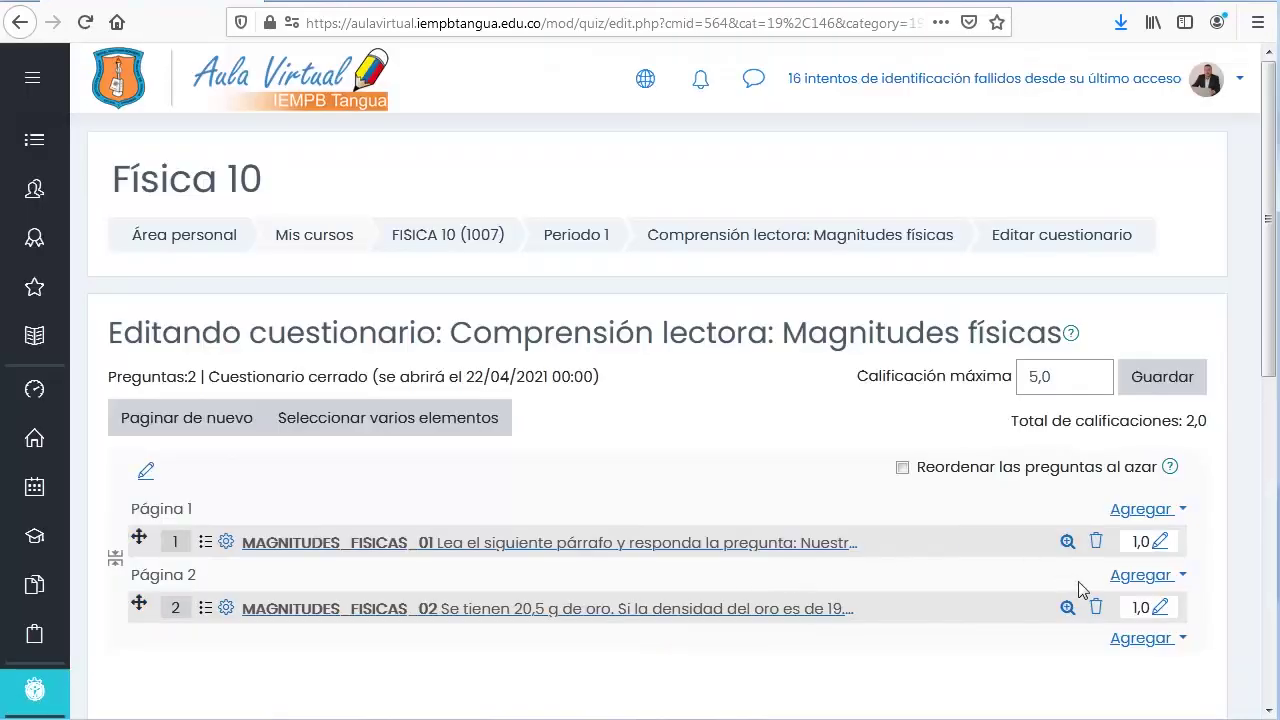
pyautogui.scroll(-1, 1206, 625)
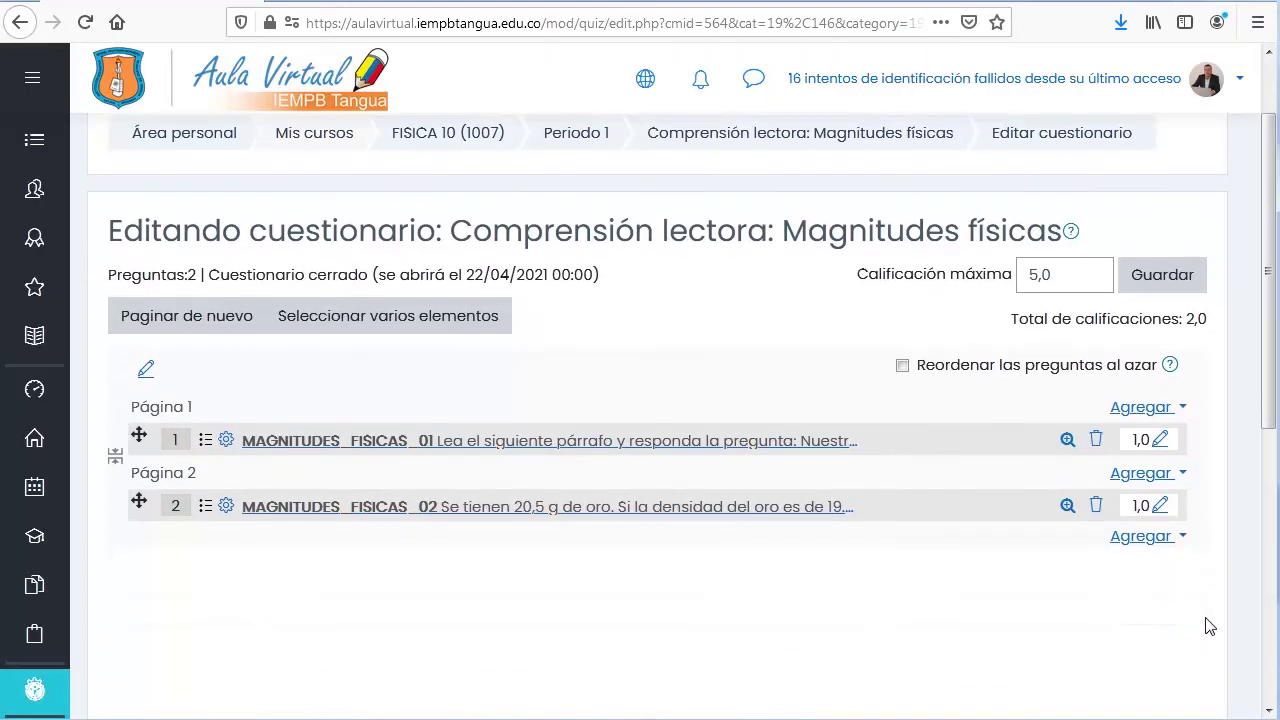